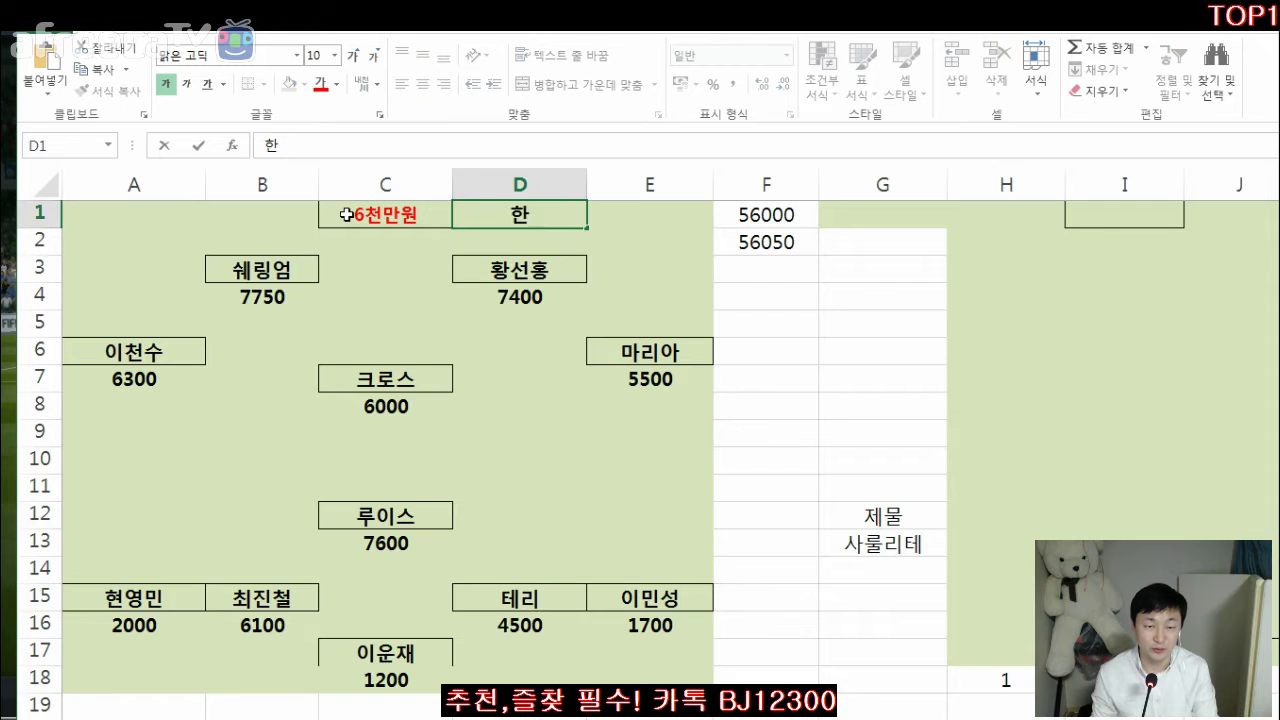
# - Enter "한놈 5백" in cell D1
pyautogui.press('BackSpace')
pyautogui.write('5백')
pyautogui.press('Return')
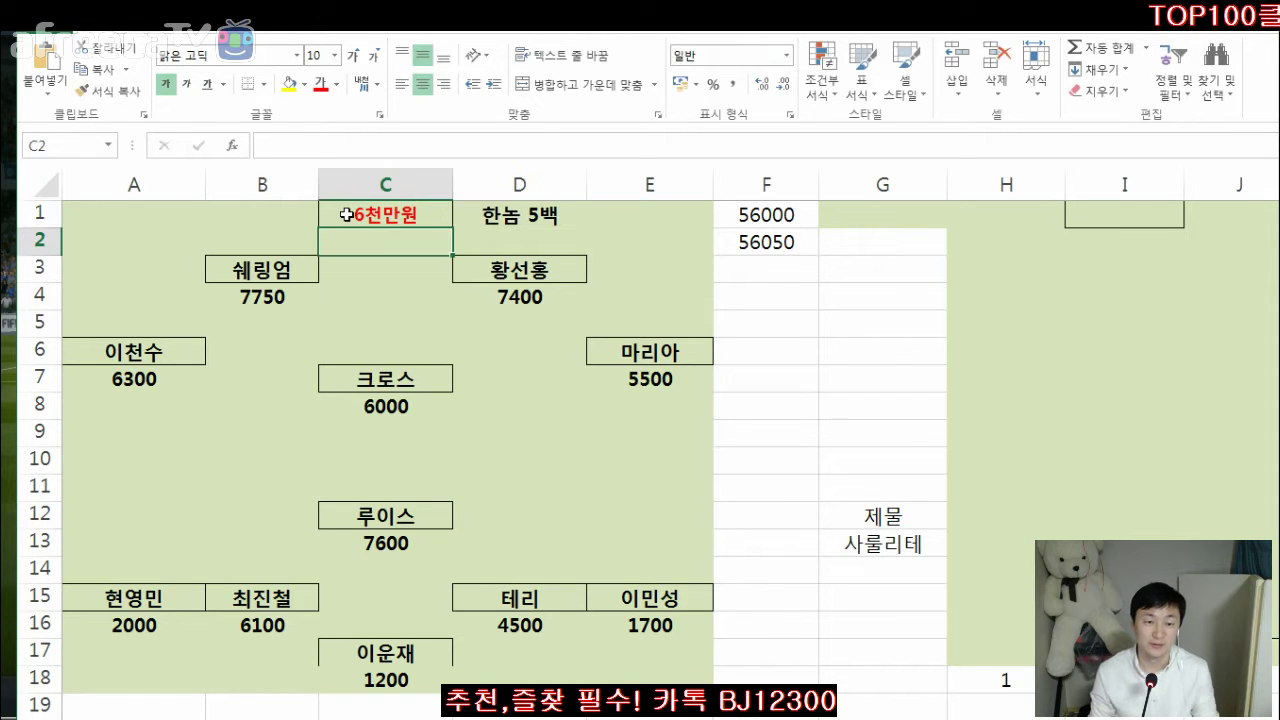
# - Clear the old lineup names and prices in A3:E18 and set the budget in F1 to 6000
pyautogui.moveTo(110, 268); pyautogui.dragTo(640, 665)
pyautogui.press('Delete')
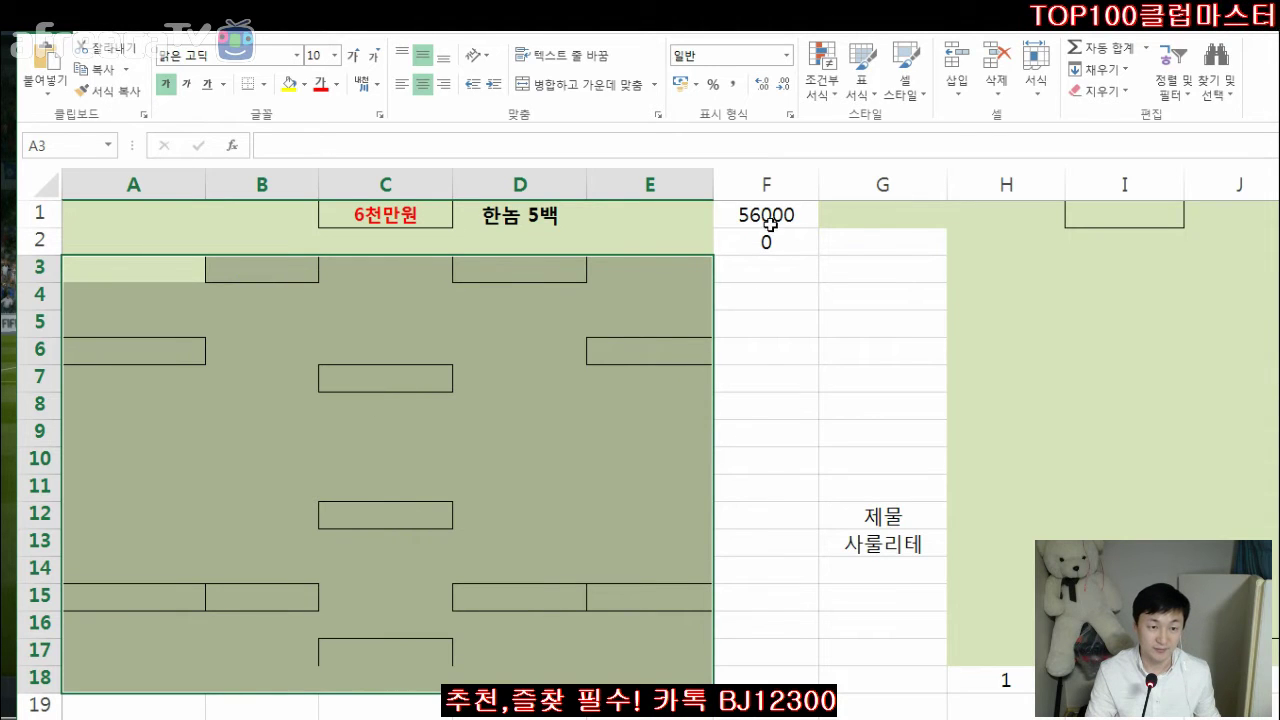
pyautogui.click(768, 218)
pyautogui.write('6000')
pyautogui.press('Return')
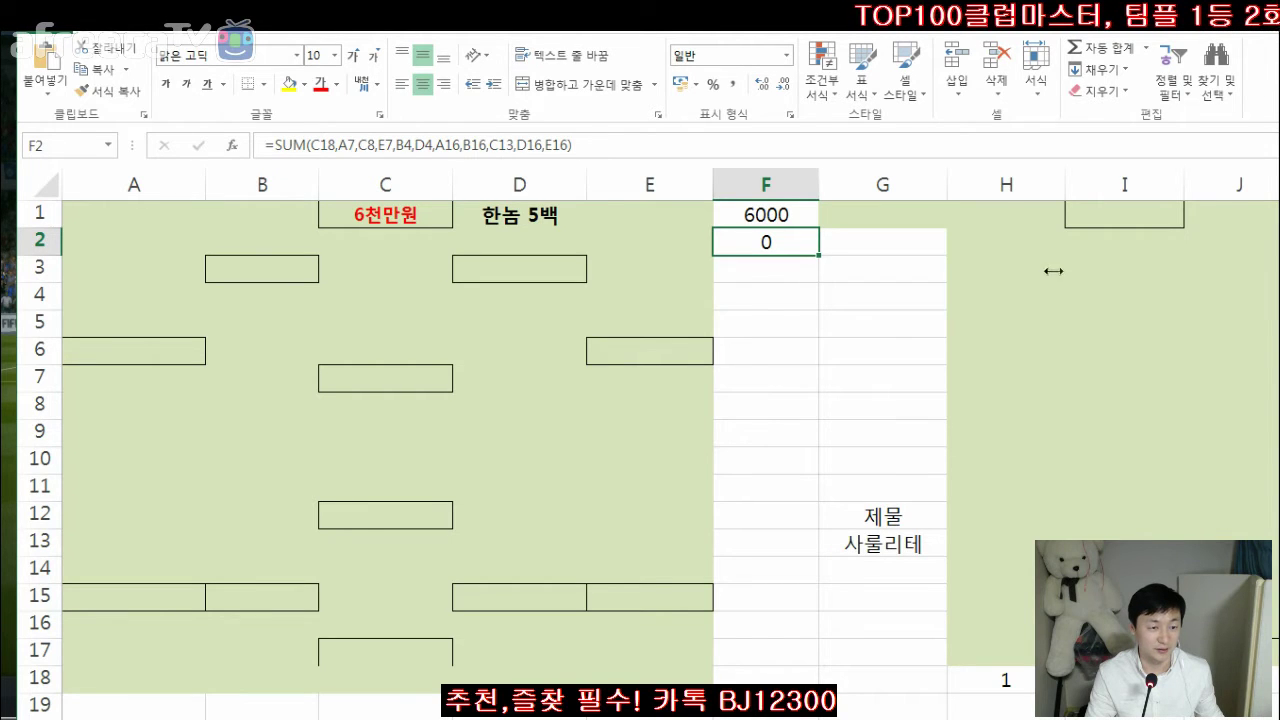
# - Narrow the spreadsheet window to uncover the game behind it, and switch to the FIFA Online game
pyautogui.moveTo(1053, 270); pyautogui.dragTo(1010, 270)
pyautogui.click(373, 218)
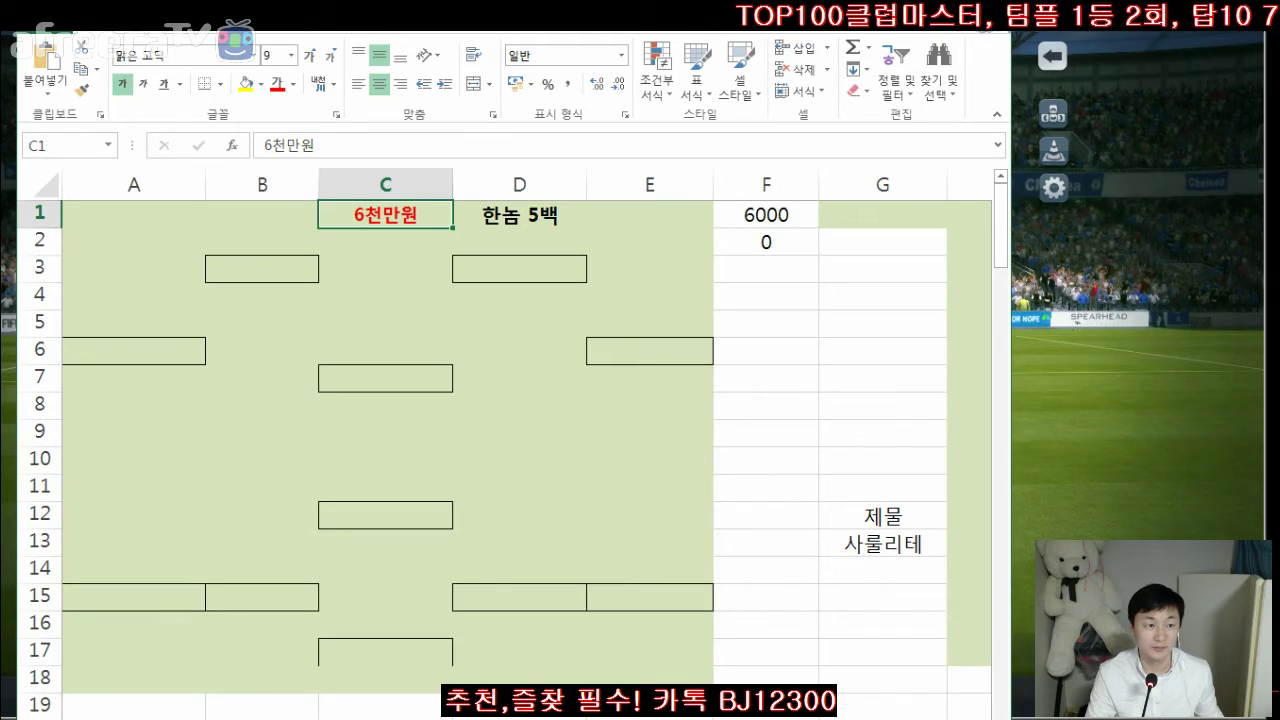
pyautogui.click(1173, 155)
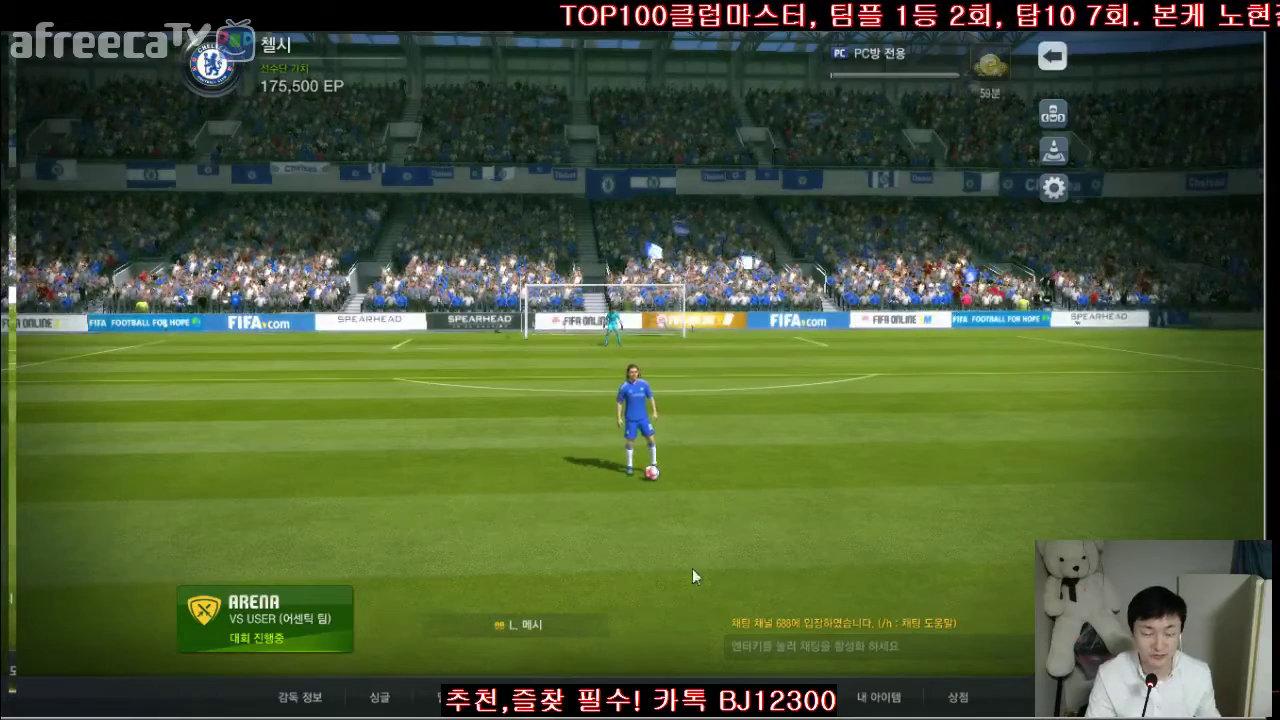
# - Switch back to the Excel sheet and enter "저렴한대장3가" in cell B1
pyautogui.hotkey('alt', 'Tab')
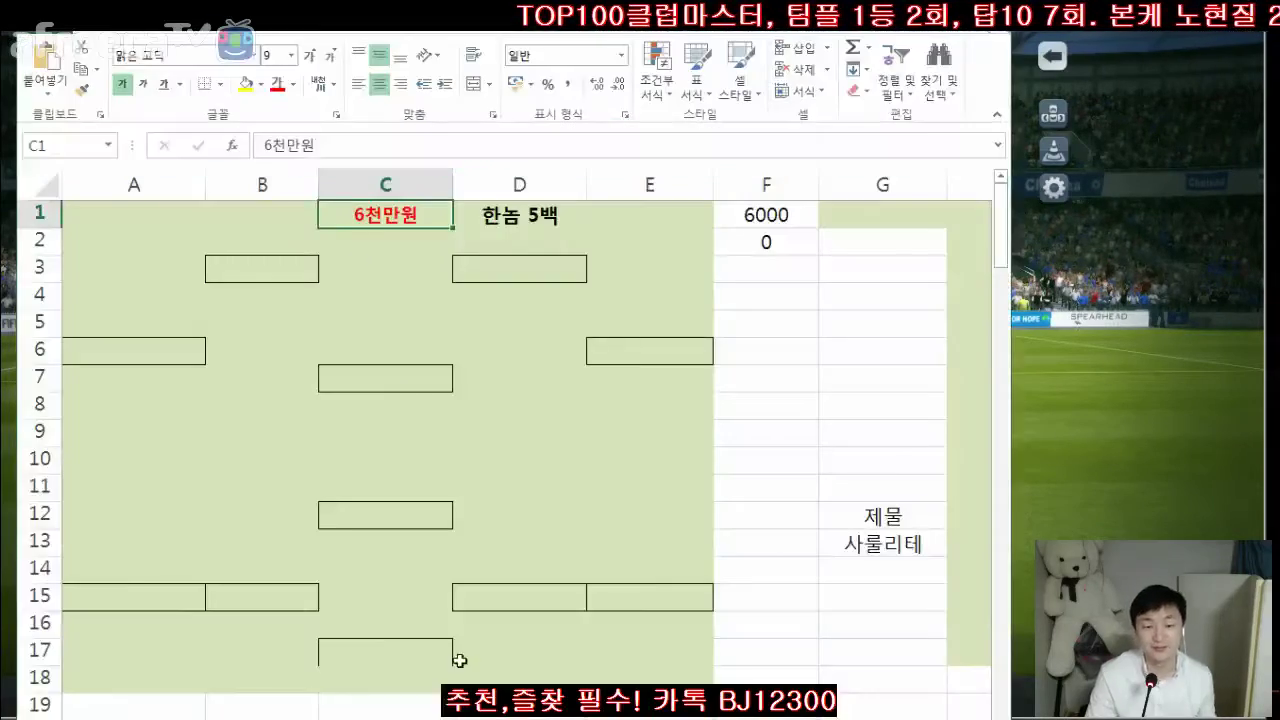
pyautogui.click(266, 214)
pyautogui.write('ㅈㅓ렴한대')
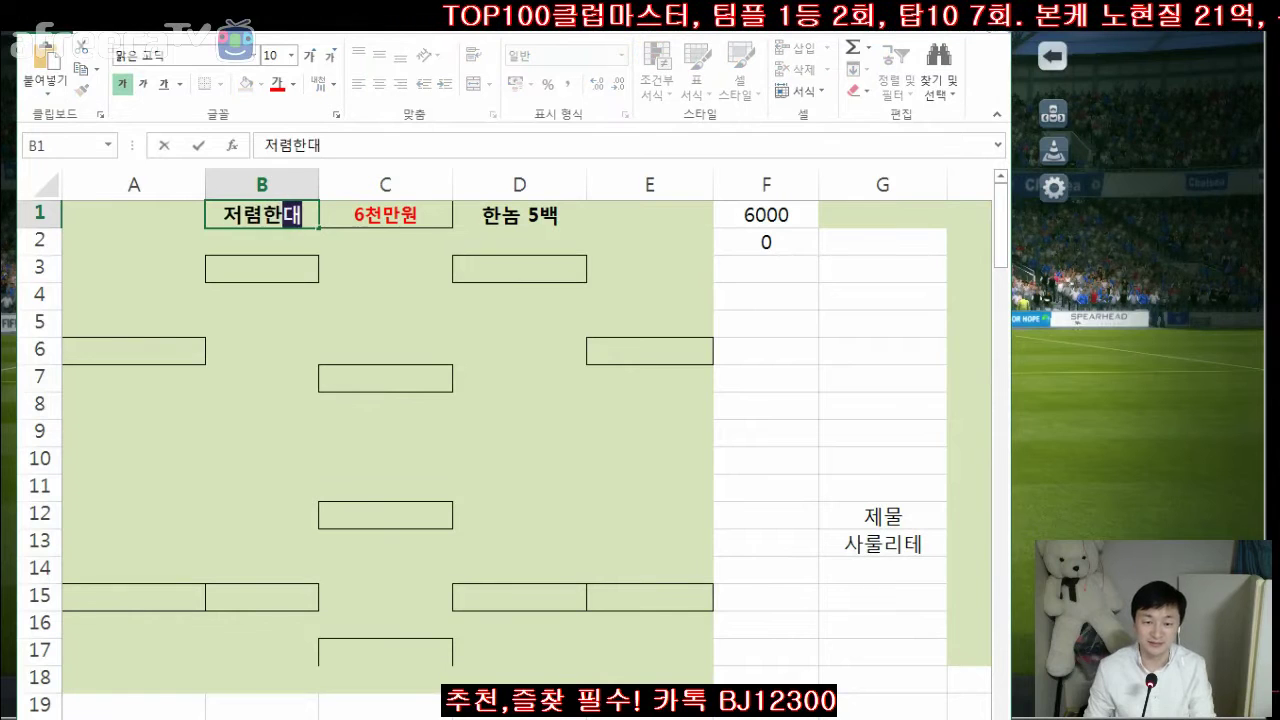
pyautogui.write('장3가')
pyautogui.press('Return')
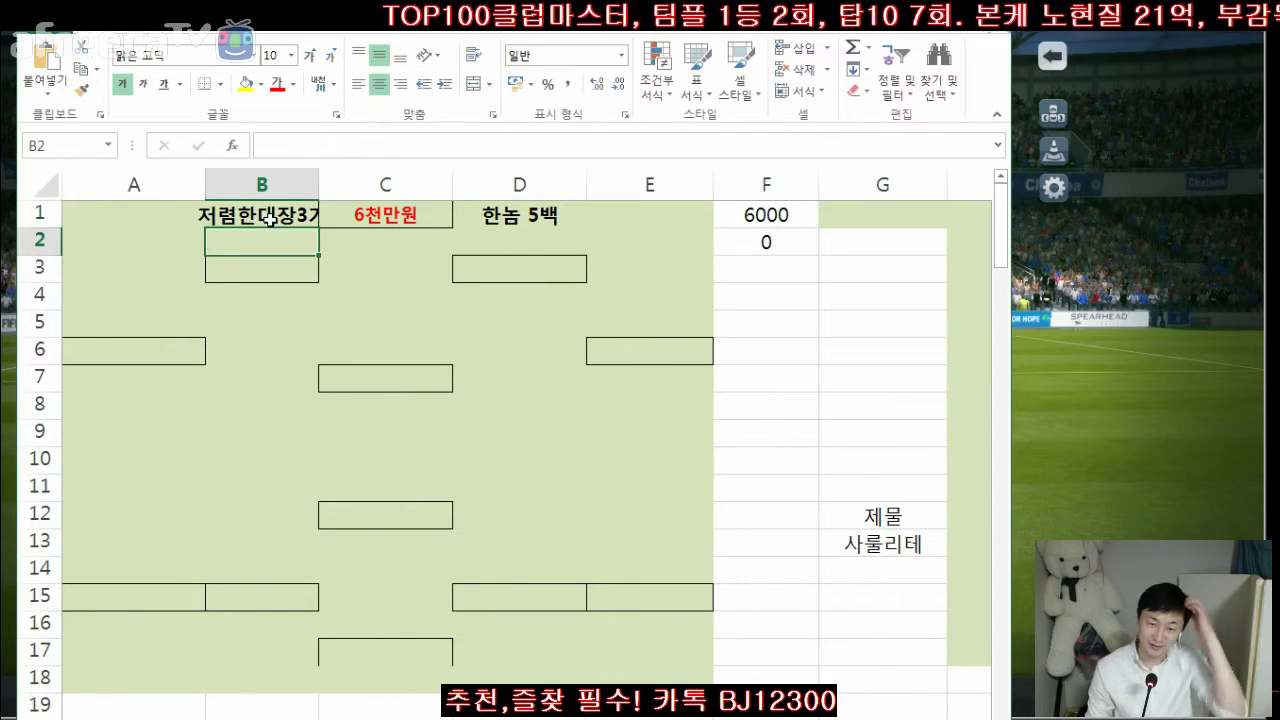
pyautogui.click(306, 211)
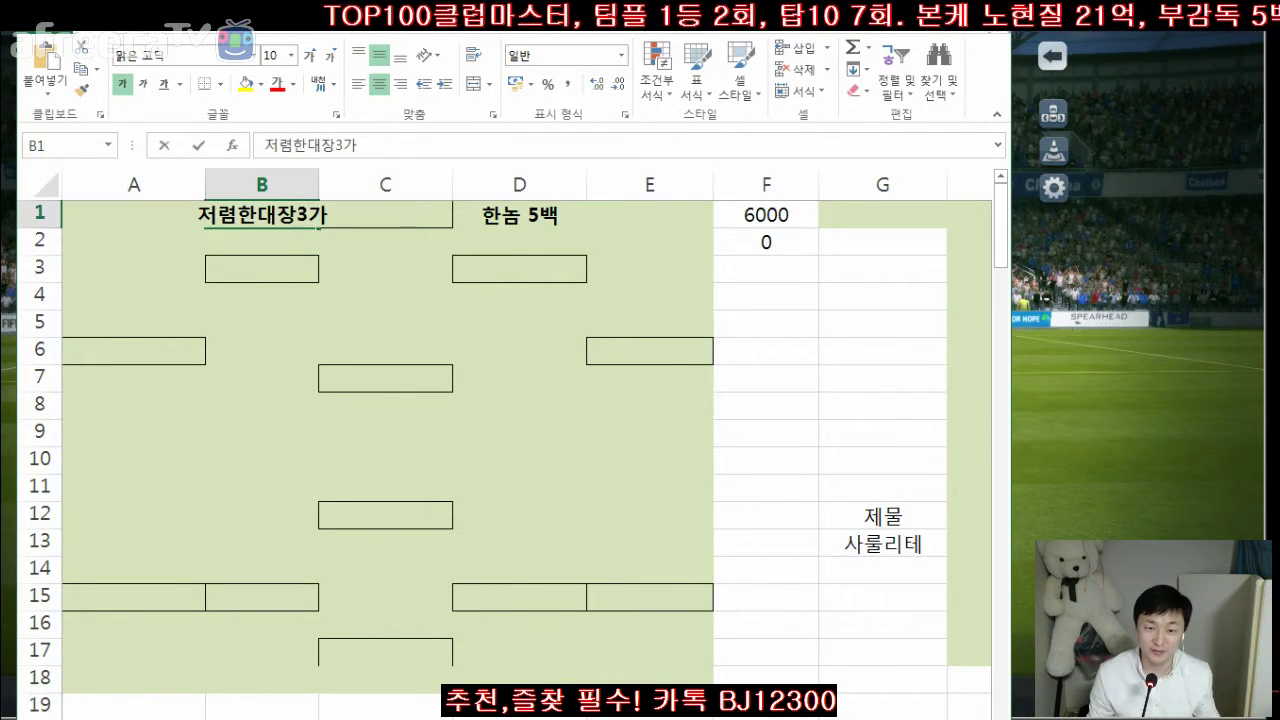
pyautogui.press('Return')
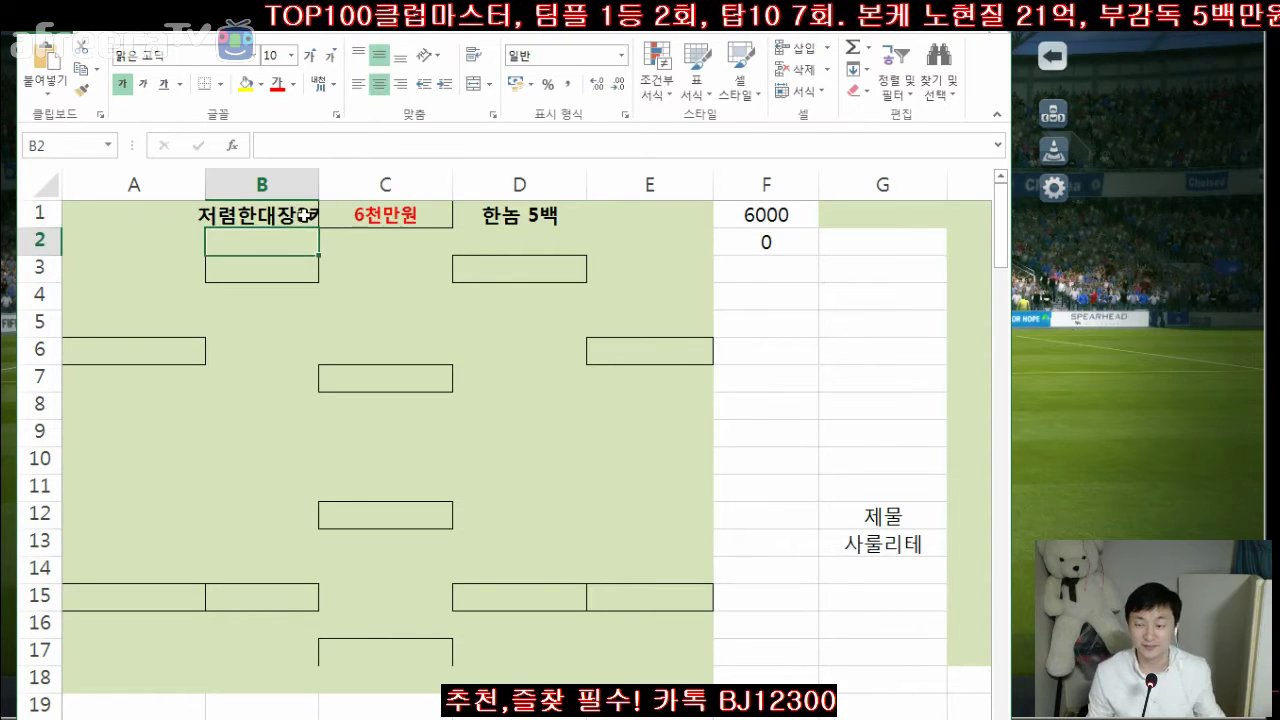
# - Check the transfer market in the FIFA Online game, and look over the season and player list below the Excel lineup
pyautogui.click(1167, 226)
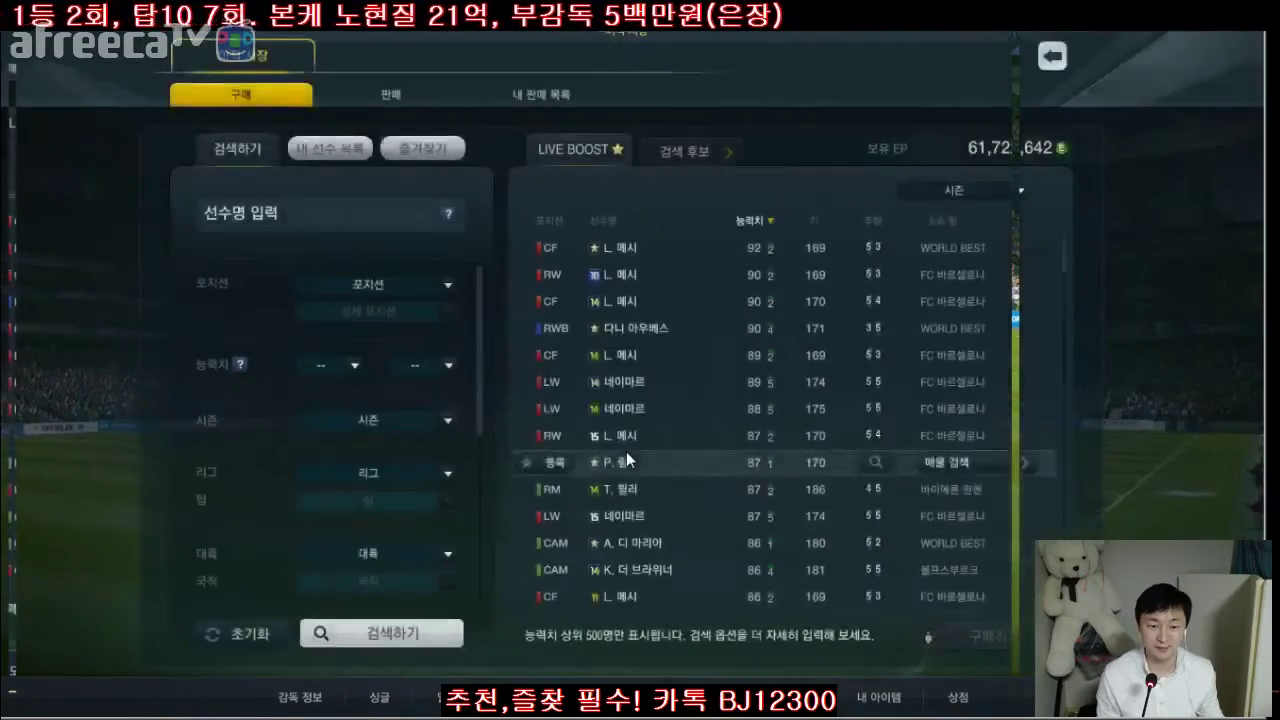
pyautogui.hotkey('alt', 'Tab')
pyautogui.scroll(-4, 500, 450)
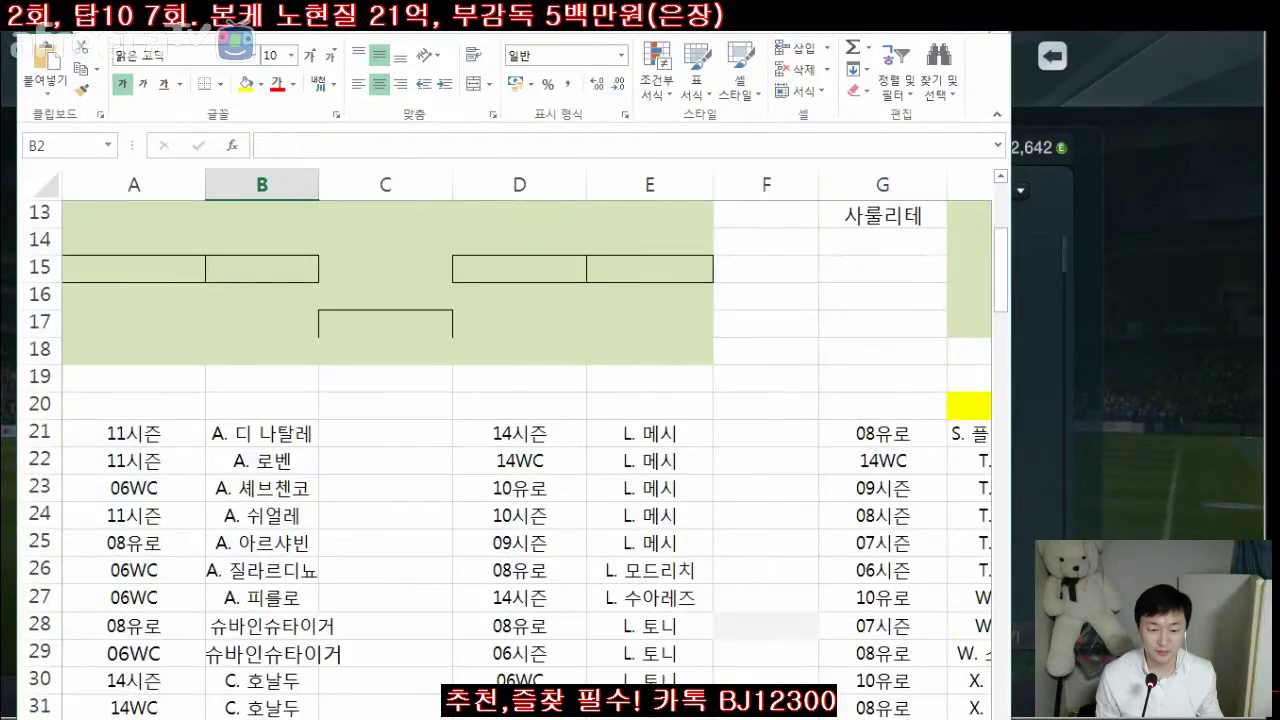
pyautogui.scroll(-4, 502, 614)
pyautogui.scroll(8, 502, 614)
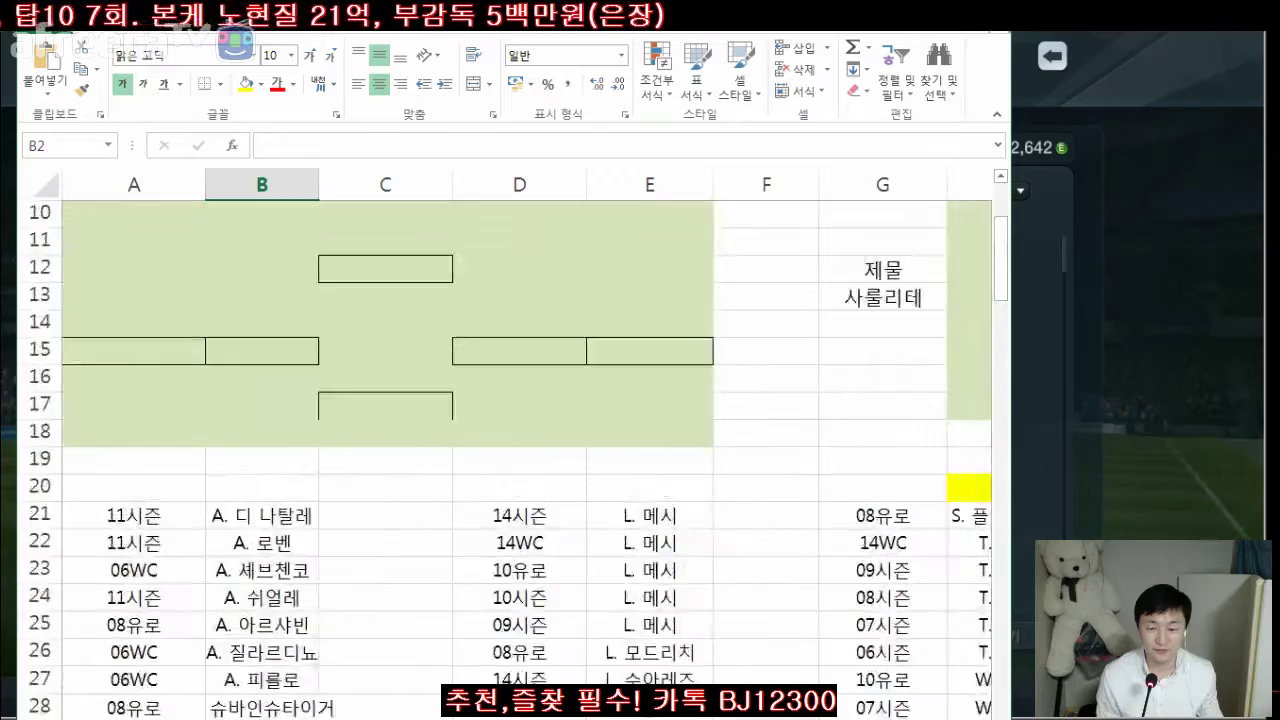
pyautogui.click(502, 614)
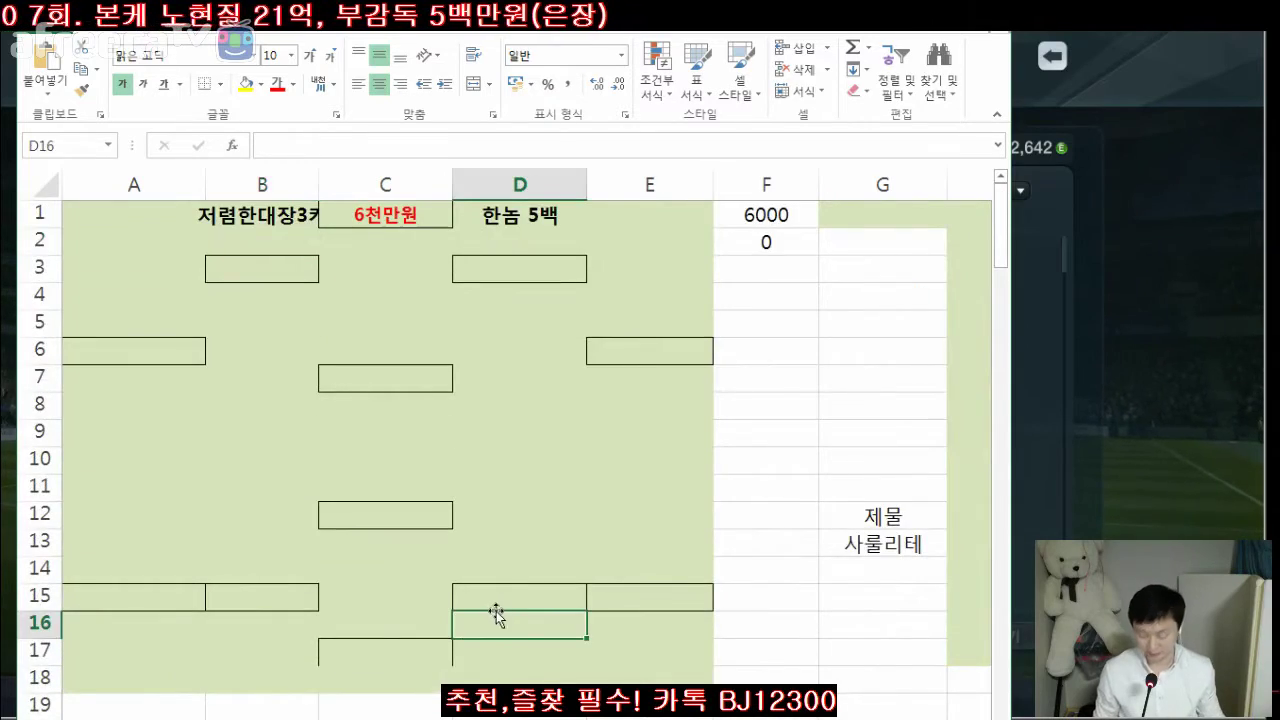
pyautogui.scroll(-6, 496, 614)
pyautogui.scroll(5, 494, 613)
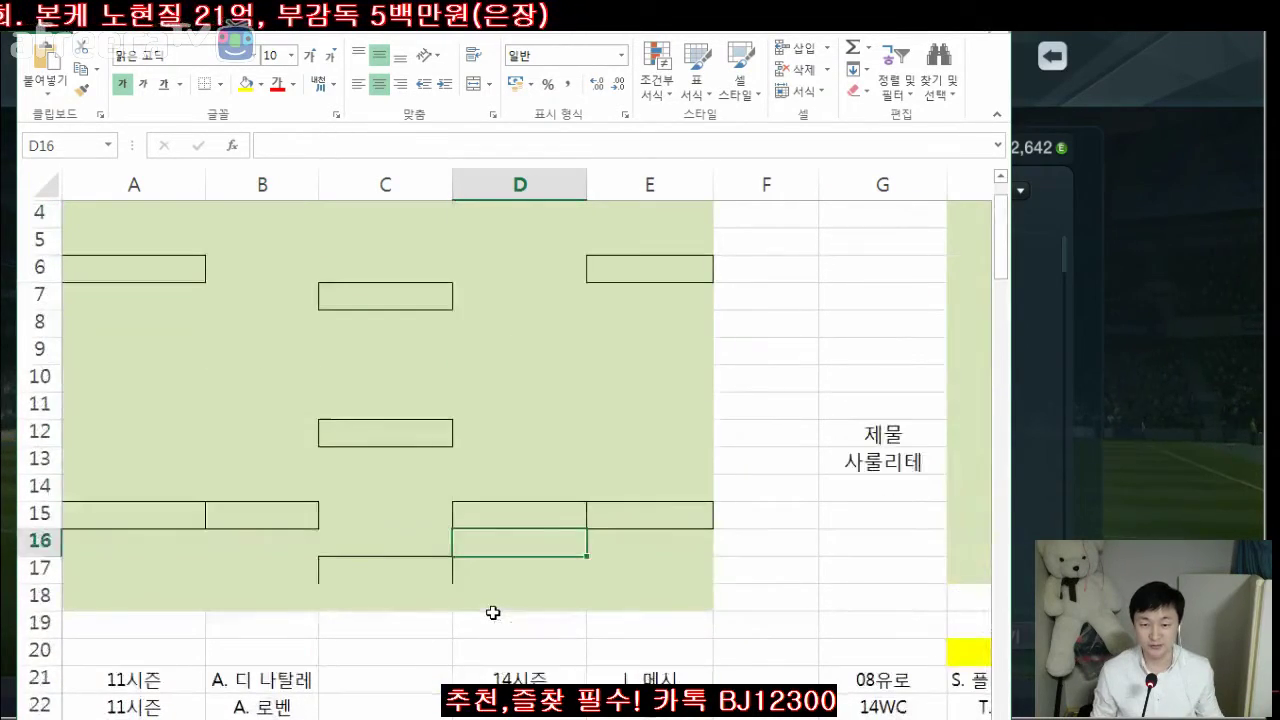
# - Find 라모스 in the sheet and select the 10시즌 S. 라모스 entry
pyautogui.hotkey('ctrl', 'f')
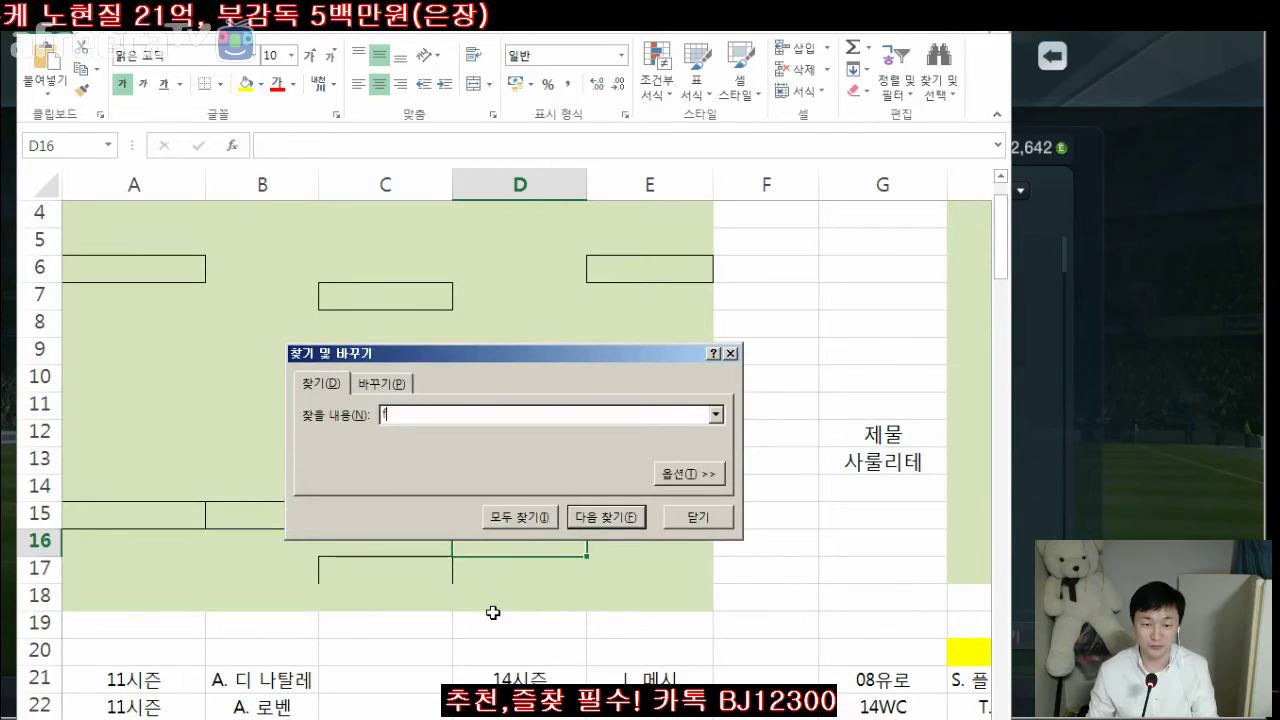
pyautogui.write('라모스')
pyautogui.press('Return')
pyautogui.press('Escape')
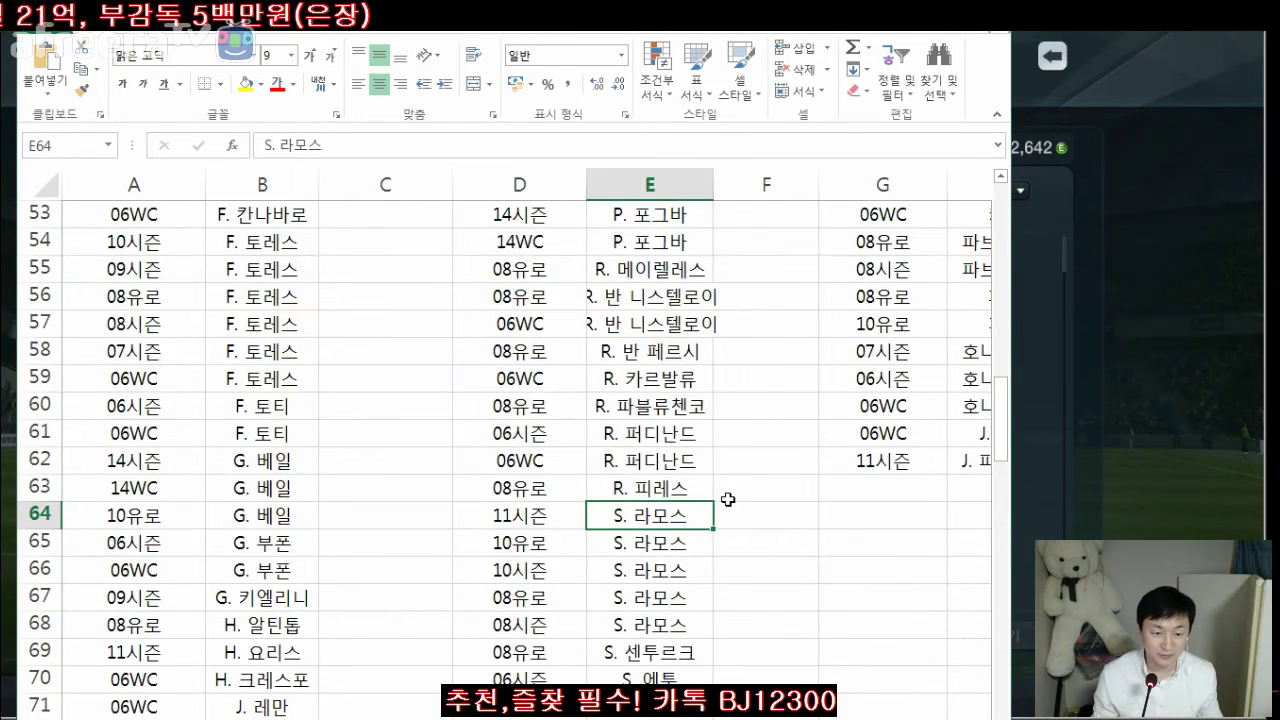
pyautogui.click(648, 563)
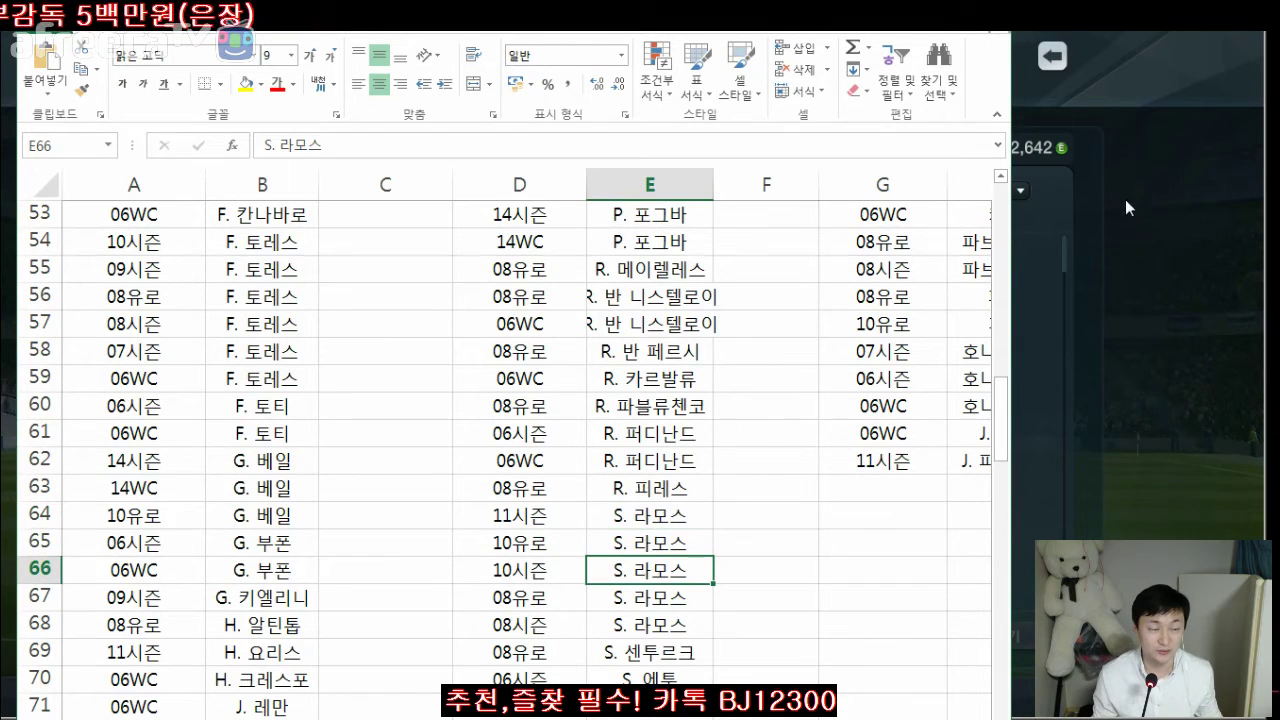
# - Switch to the FIFA Online transfer market, search for 라모스, open the 10-season 세르히오 라모스 listings and select the +3 card at 1,370,000
pyautogui.hotkey('alt', 'Tab')
pyautogui.click(397, 213)
pyautogui.write('라모스')
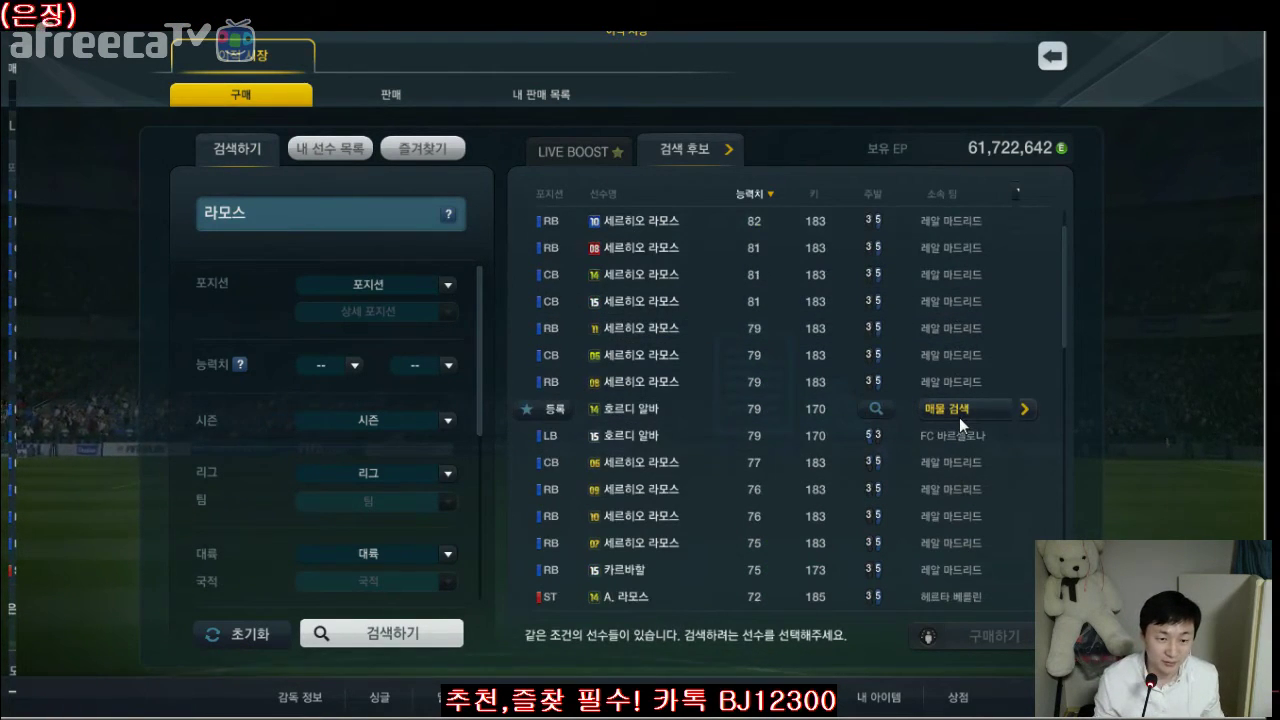
pyautogui.scroll(-2, 960, 430)
pyautogui.click(964, 465)
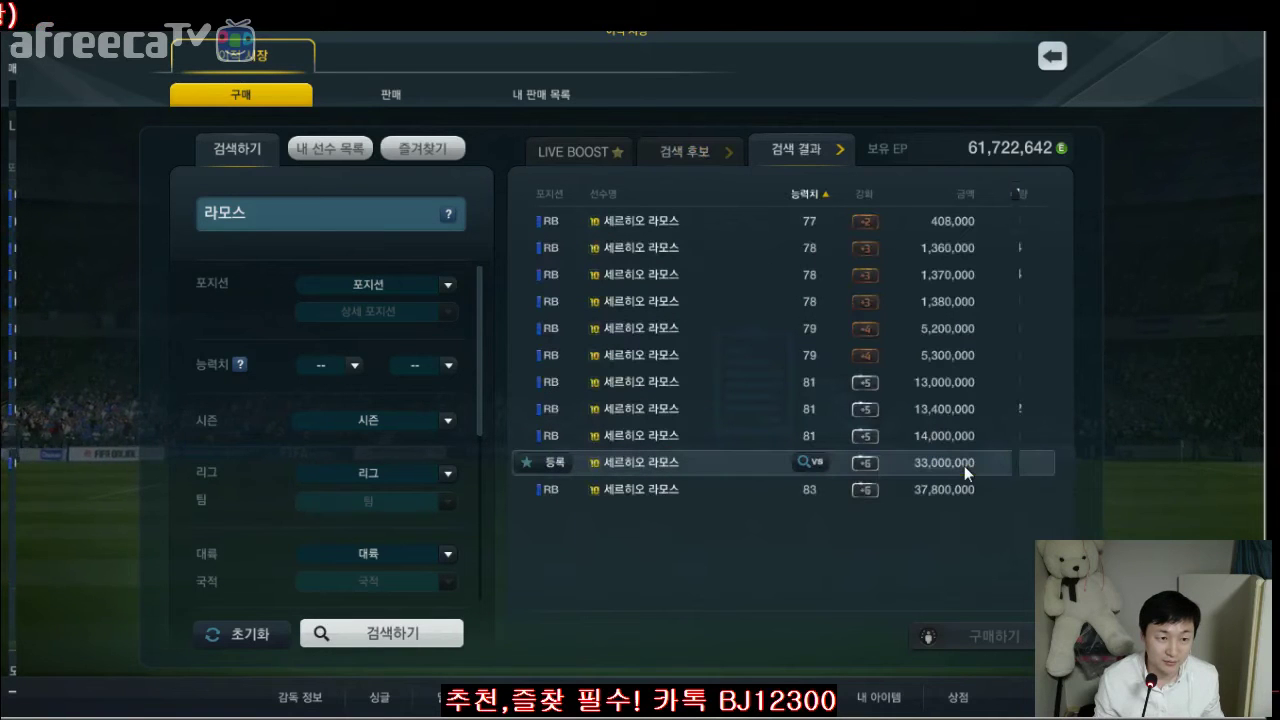
pyautogui.click(713, 274)
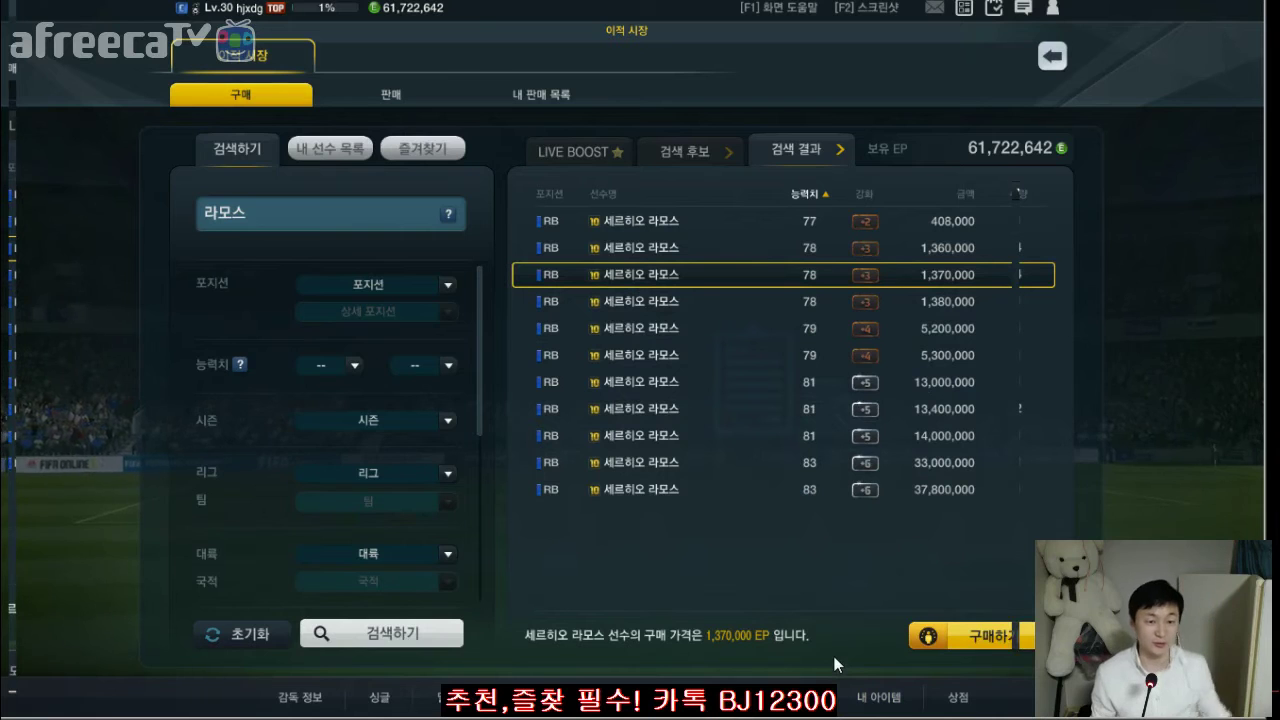
# - Switch back to the Excel lineup and enter "10라모스3" in D15 with the price 136 in D16
pyautogui.hotkey('alt', 'Tab')
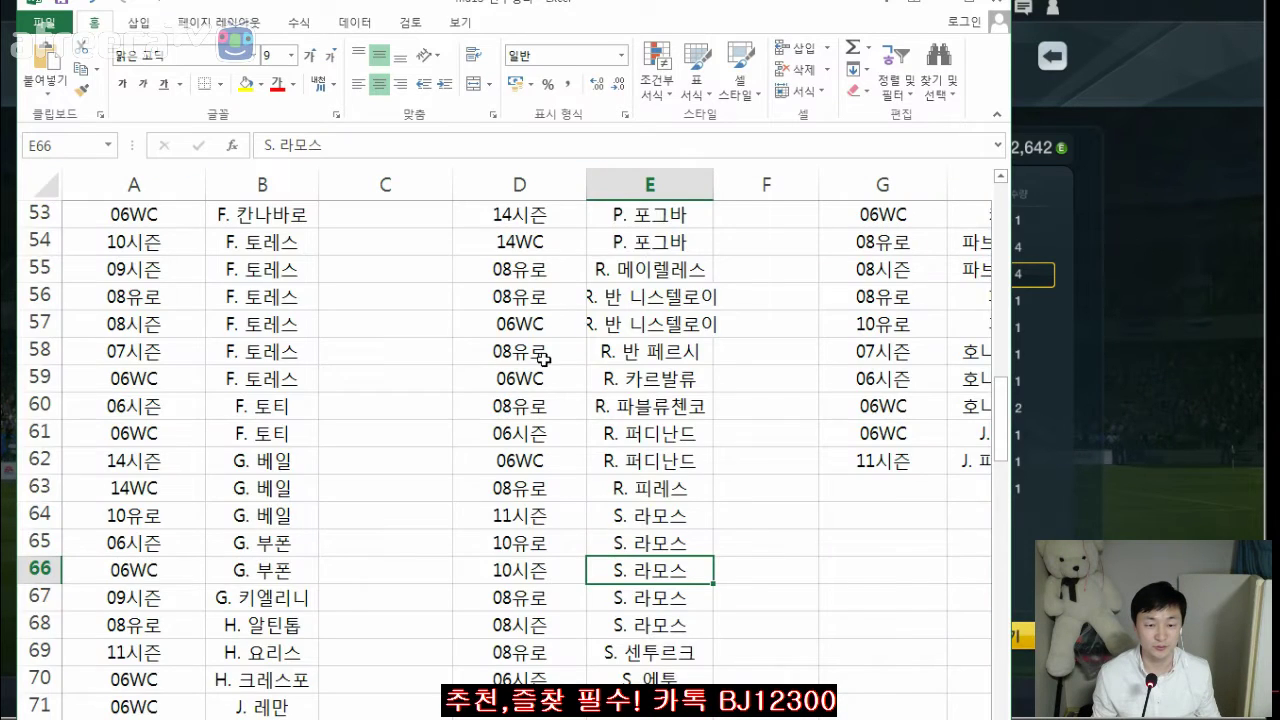
pyautogui.scroll(18, 543, 358)
pyautogui.click(527, 603)
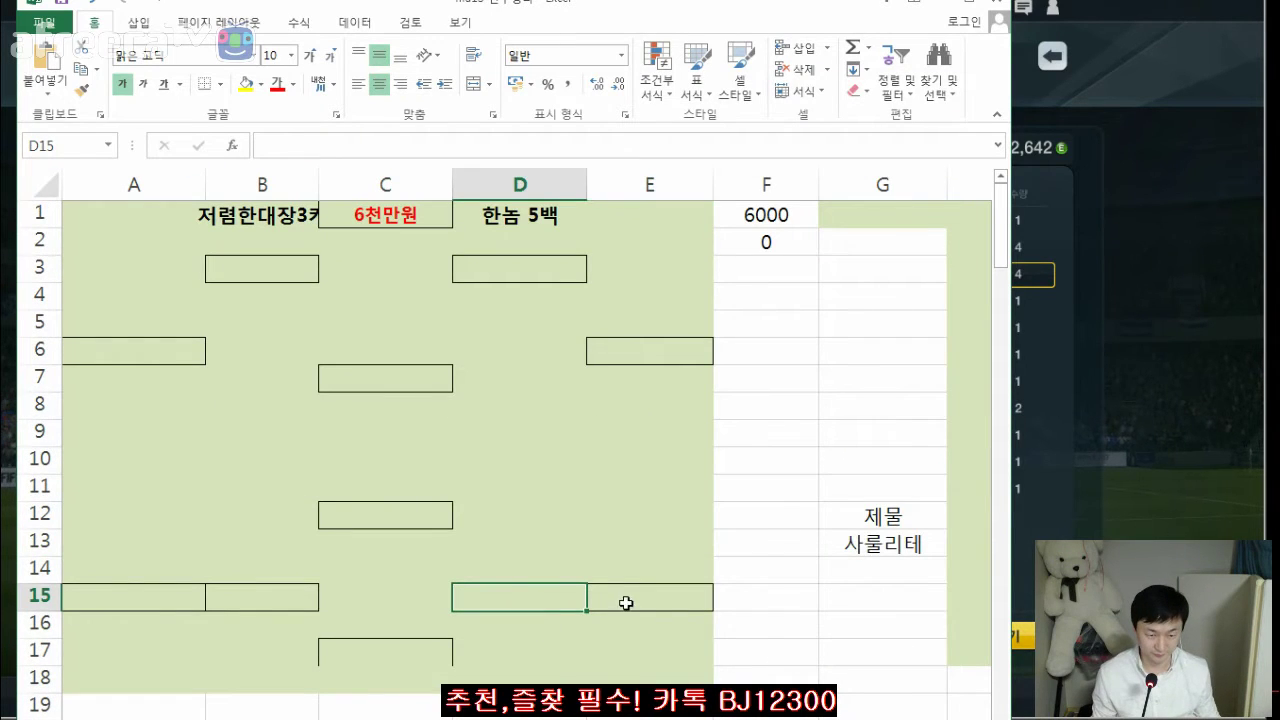
pyautogui.write('10')
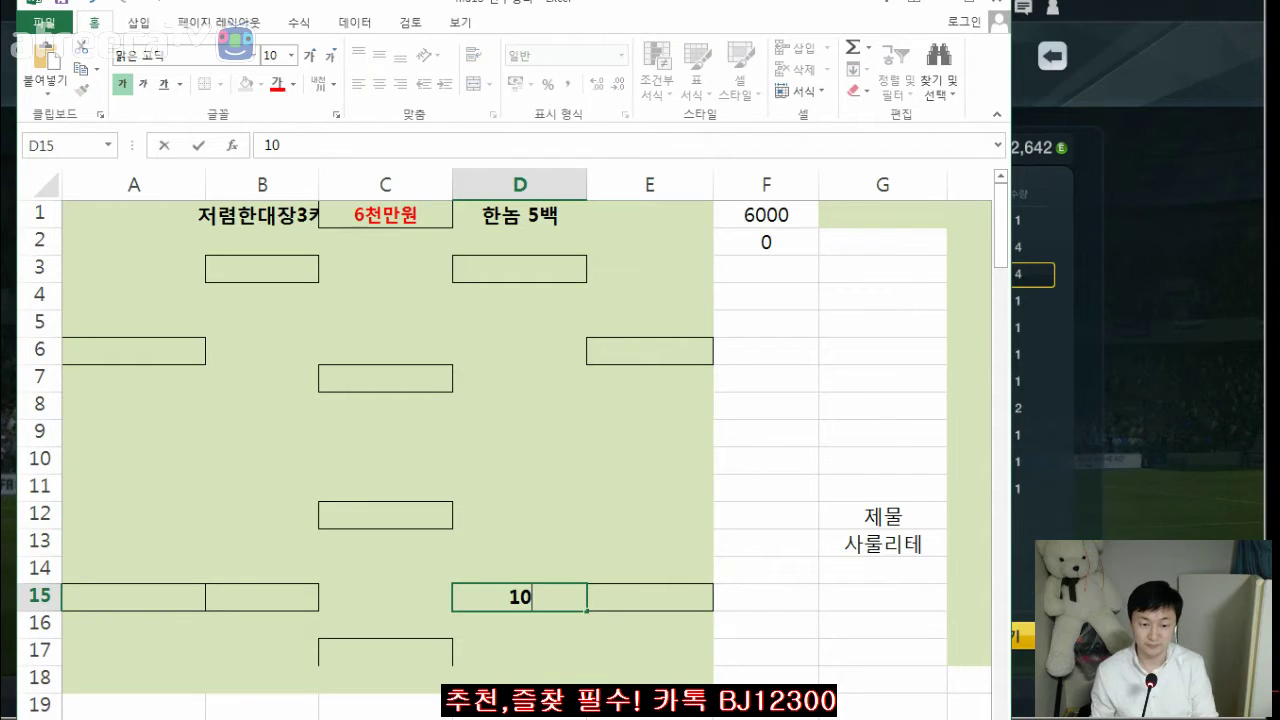
pyautogui.write('라모스3')
pyautogui.press('Return')
pyautogui.write('136')
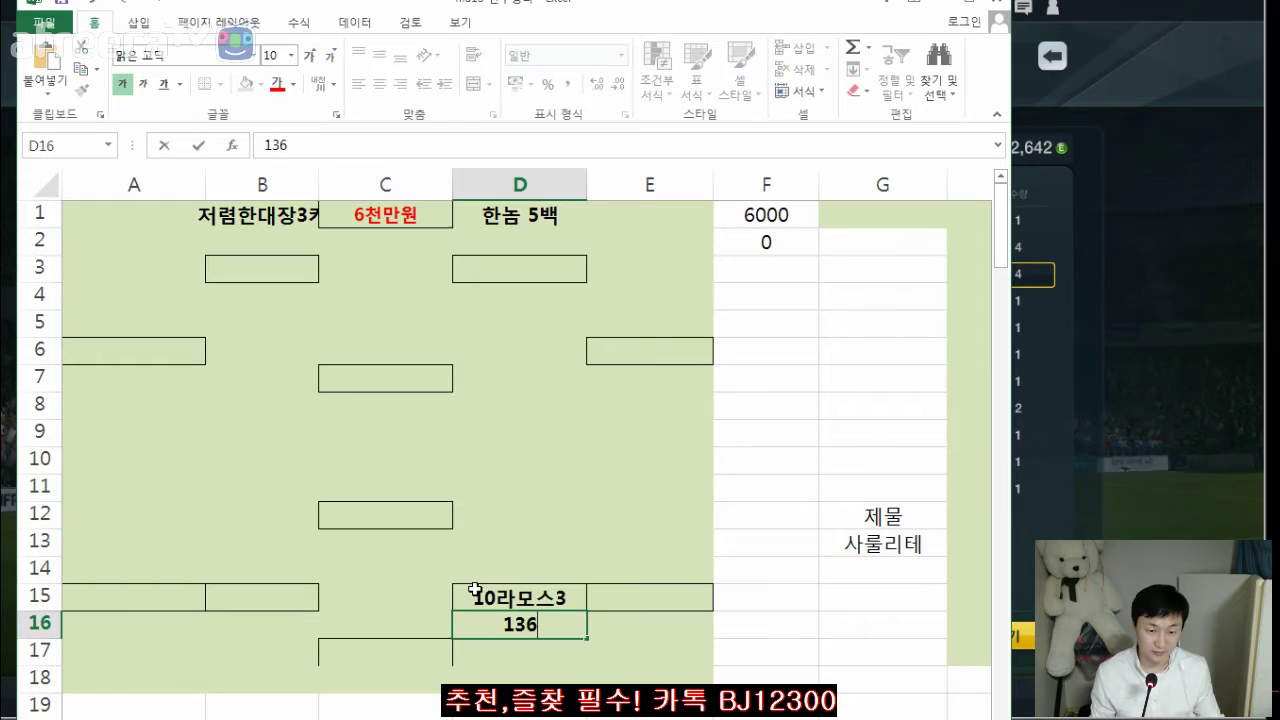
pyautogui.press('Return')
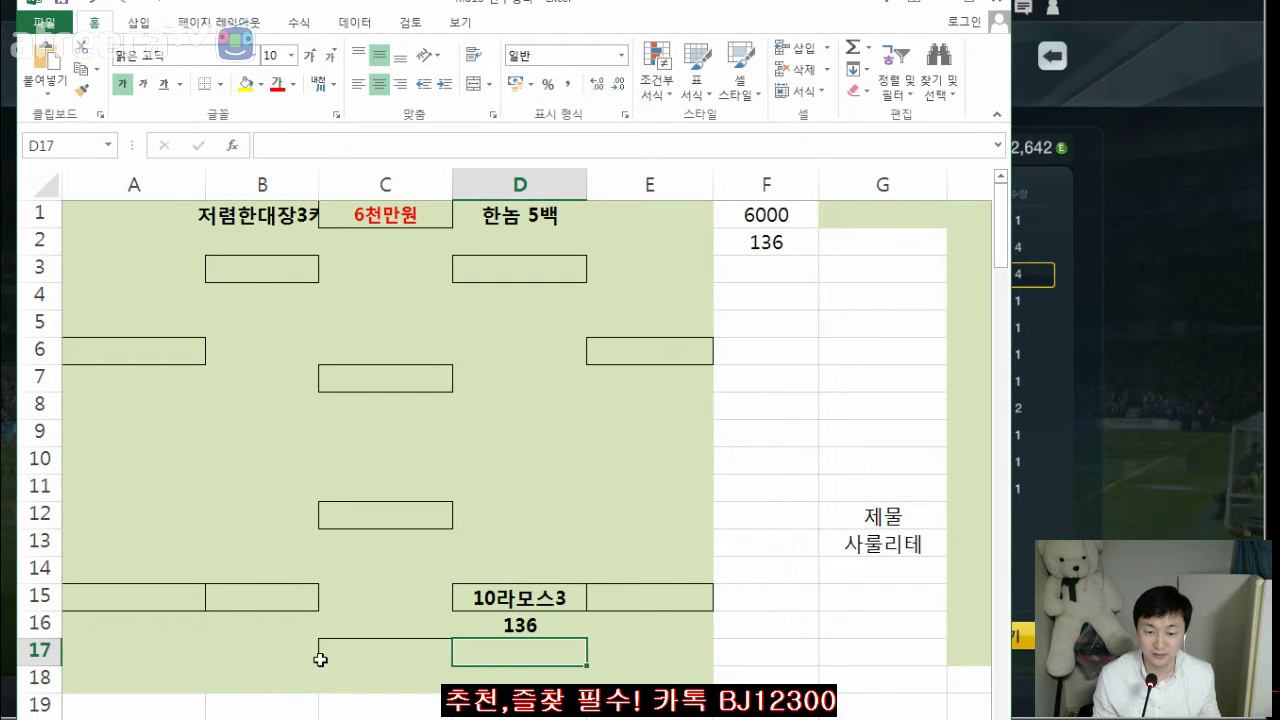
# - Search the sheet for 즐라탄, and close the search
pyautogui.click(385, 718)
pyautogui.hotkey('ctrl', 'f')
pyautogui.press('BackSpace')
pyautogui.write('쿨라탄')
pyautogui.press('Return')
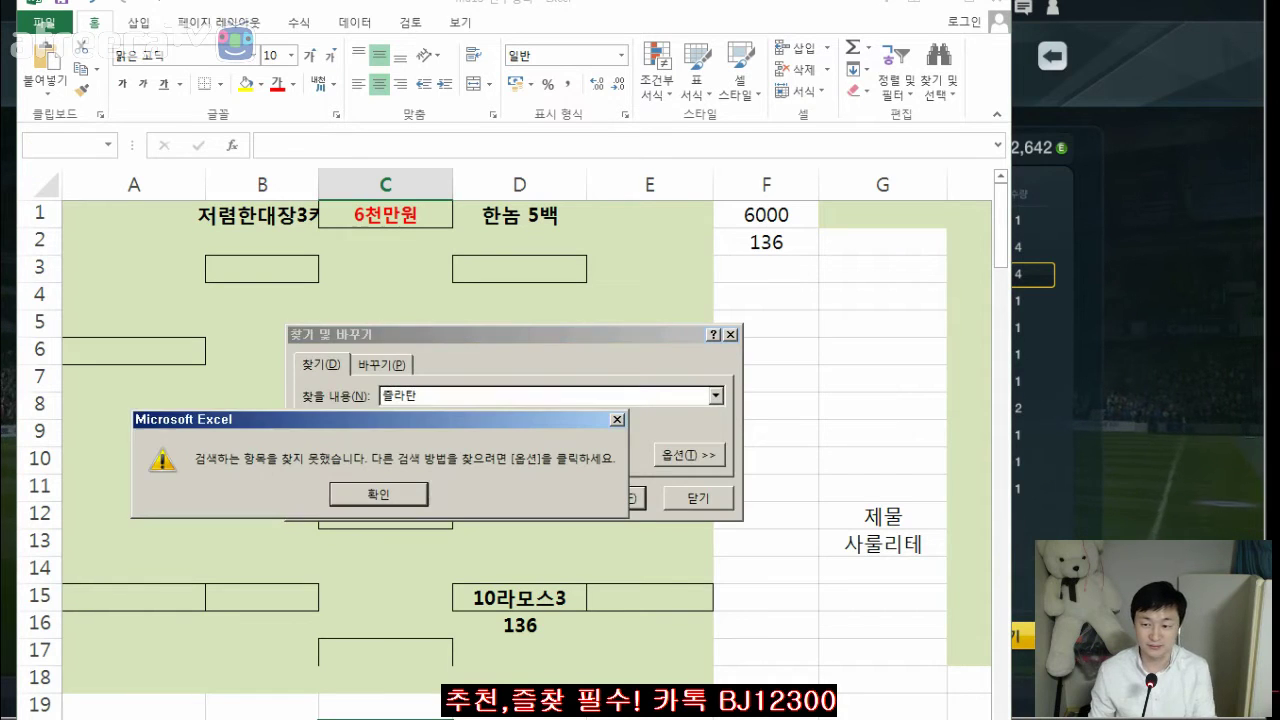
pyautogui.click(390, 494)
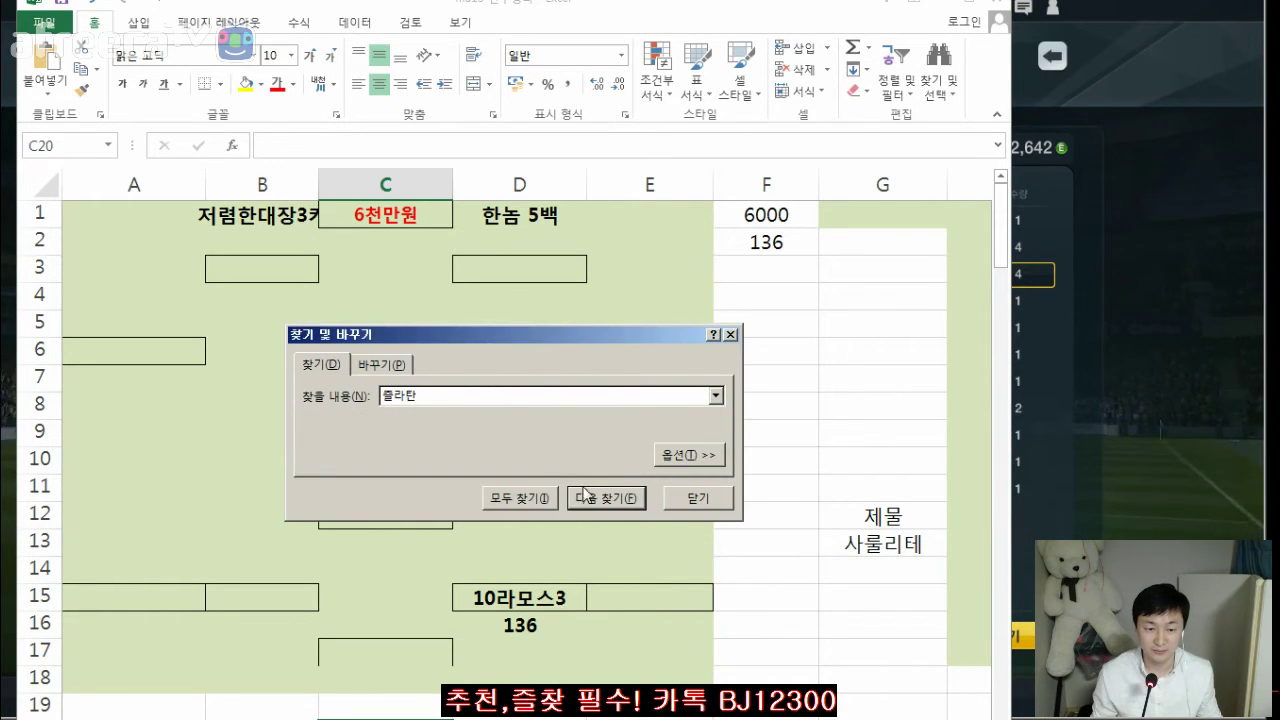
pyautogui.click(592, 491)
pyautogui.press('Return')
pyautogui.press('Escape')
pyautogui.click(580, 540)
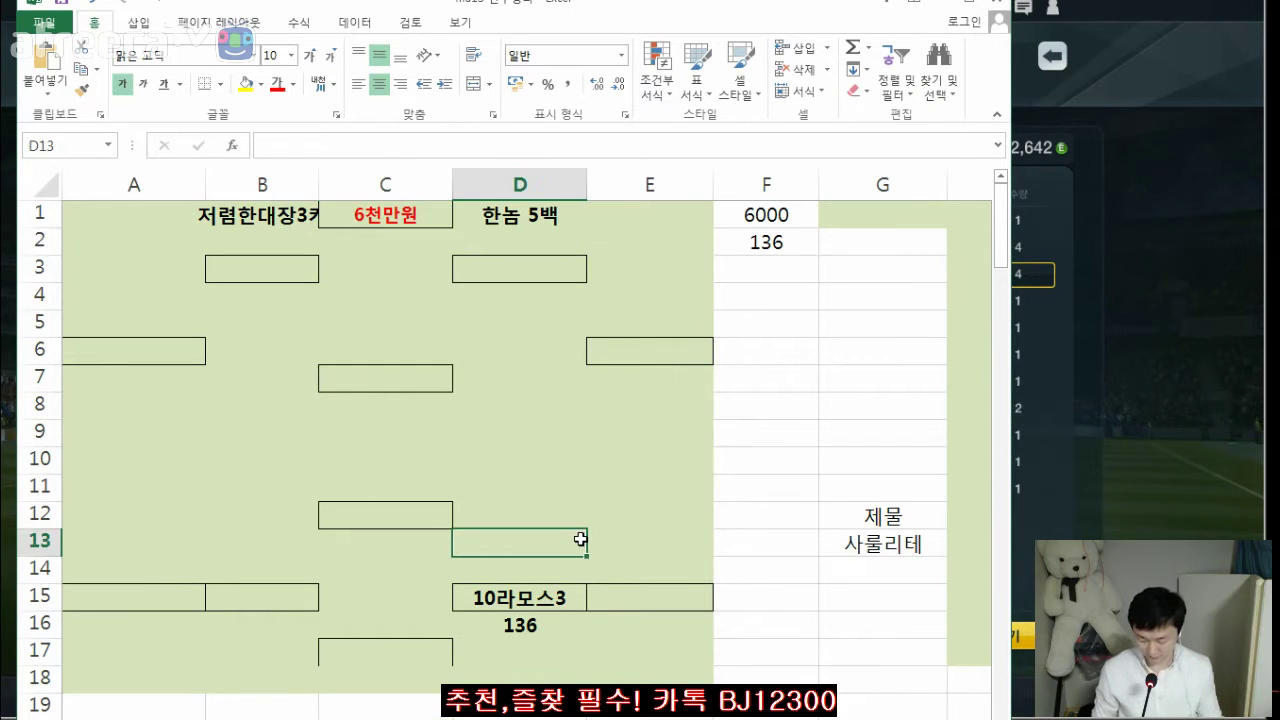
# - Find 이브라 in the sheet and select the 10시즌 Z. 이브라히모비치 entry
pyautogui.hotkey('ctrl', 'f')
pyautogui.write('ㅇ')
pyautogui.write('브라')
pyautogui.press('Return')
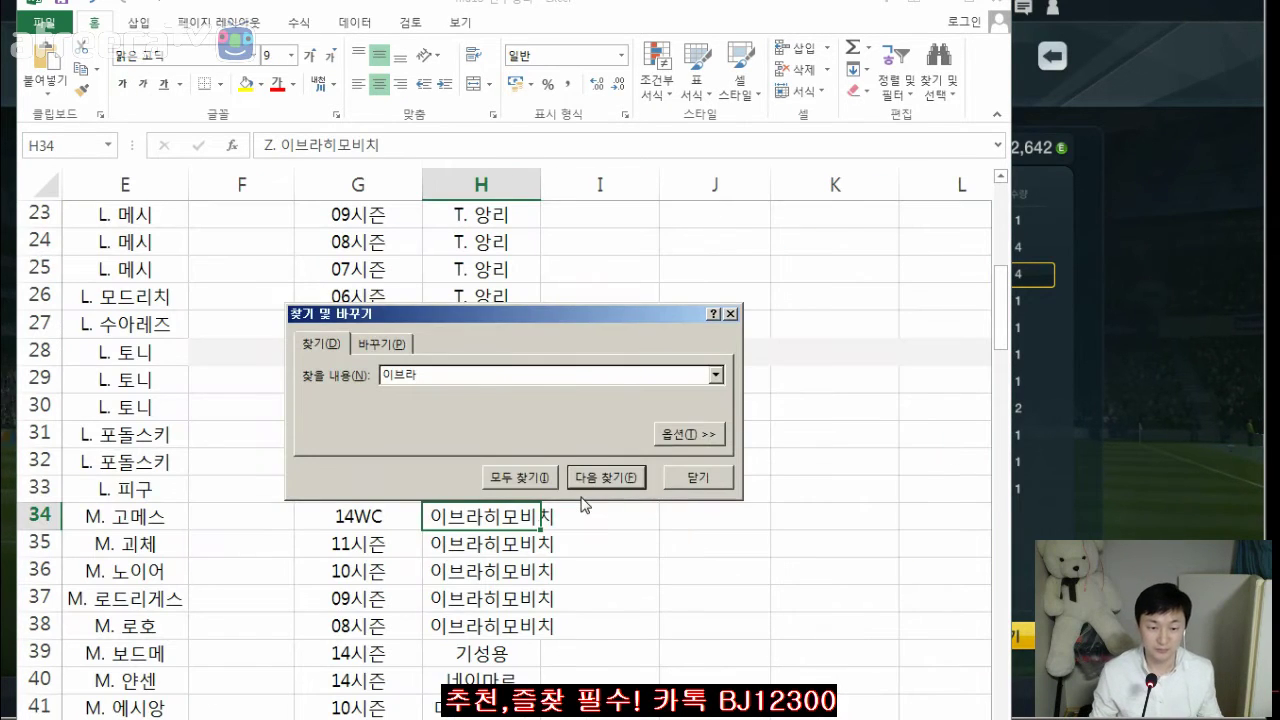
pyautogui.press('Escape')
pyautogui.click(510, 563)
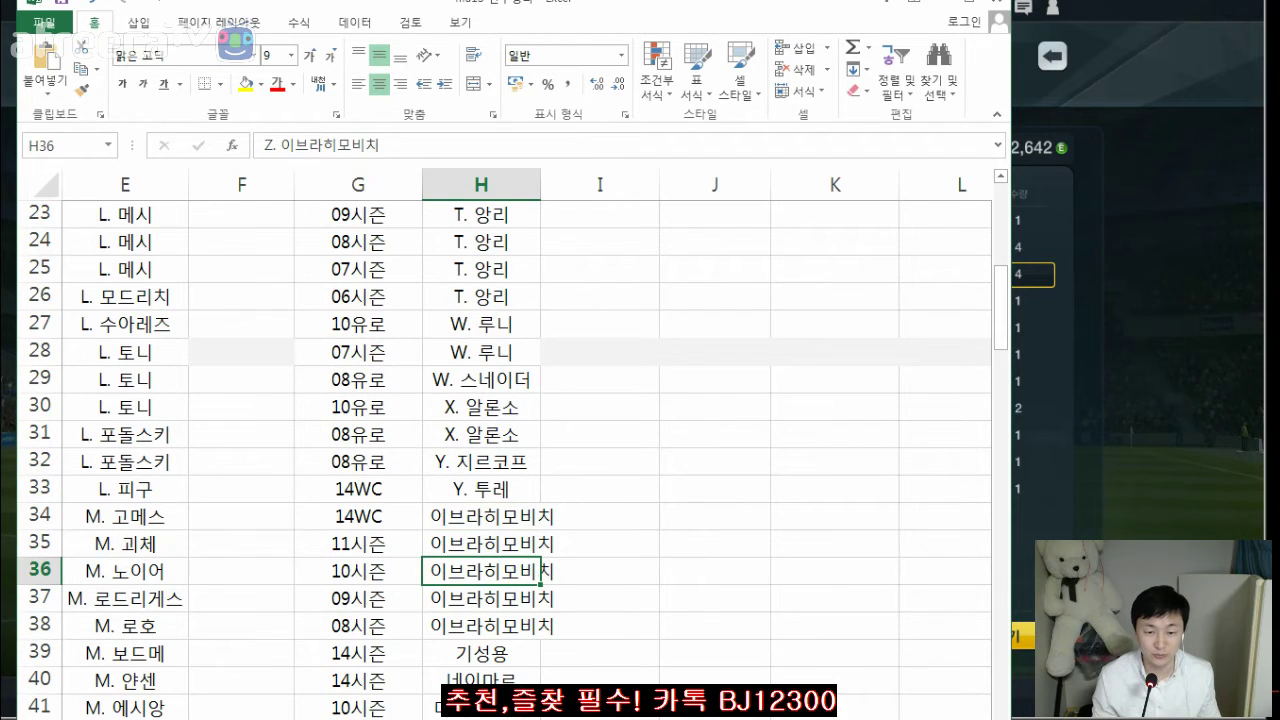
# - Switch to the FIFA Online transfer market, search for 즐라탄 and open the listings of the 11-season Z. 이브라히모비치
pyautogui.hotkey('alt', 'Tab')
pyautogui.write('즐라탄')
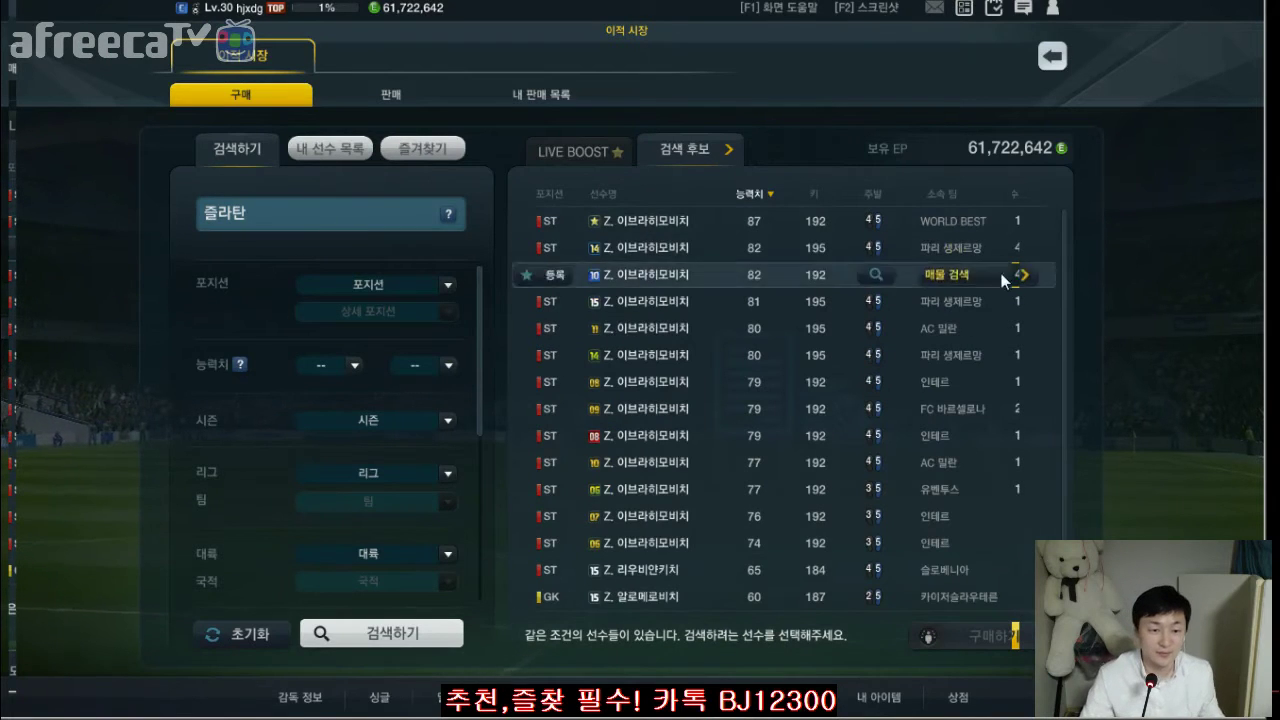
pyautogui.click(986, 327)
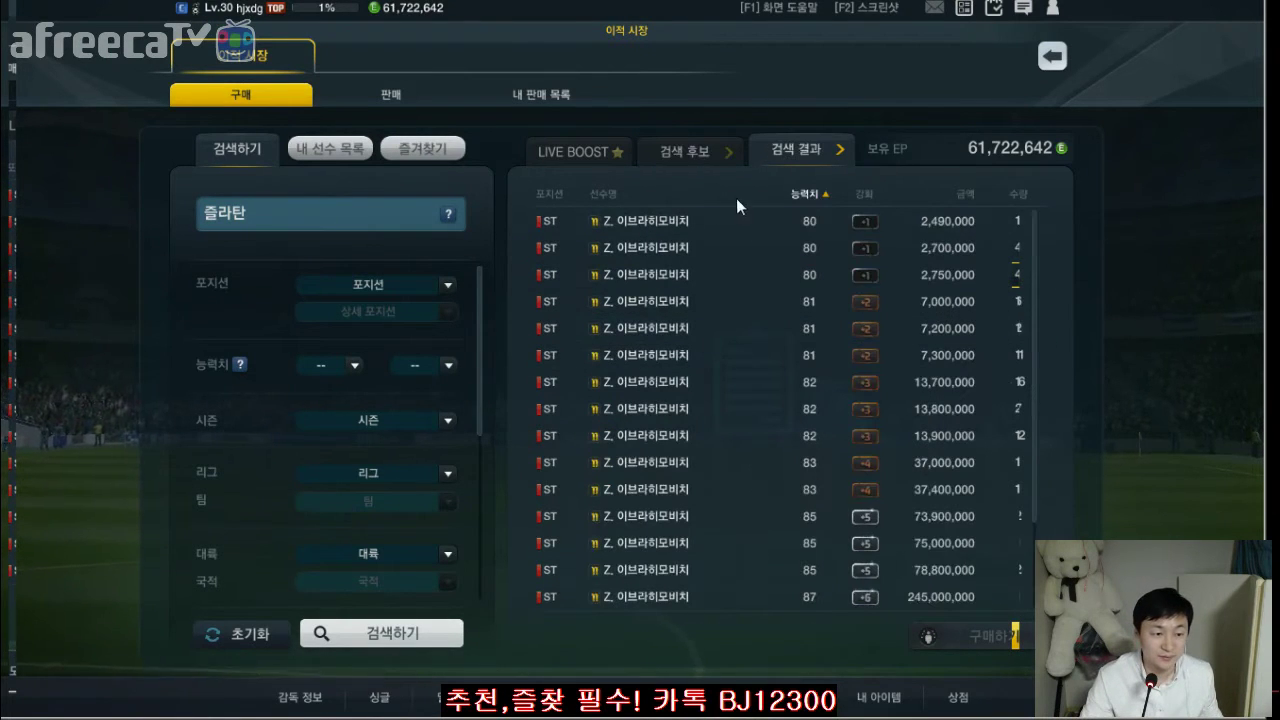
# - Switch back to the Excel lineup and review the formation grid and its open positions
pyautogui.hotkey('alt', 'Tab')
pyautogui.scroll(7, 696, 492)
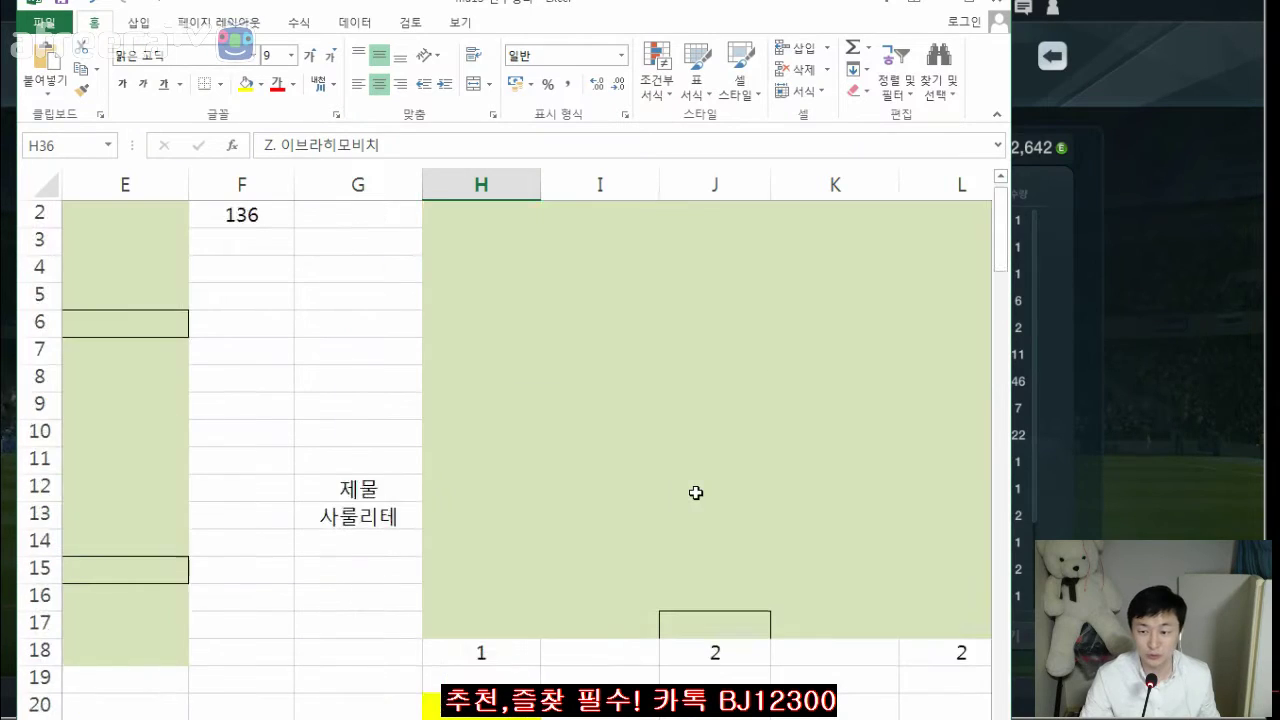
pyautogui.scroll(1, 696, 492)
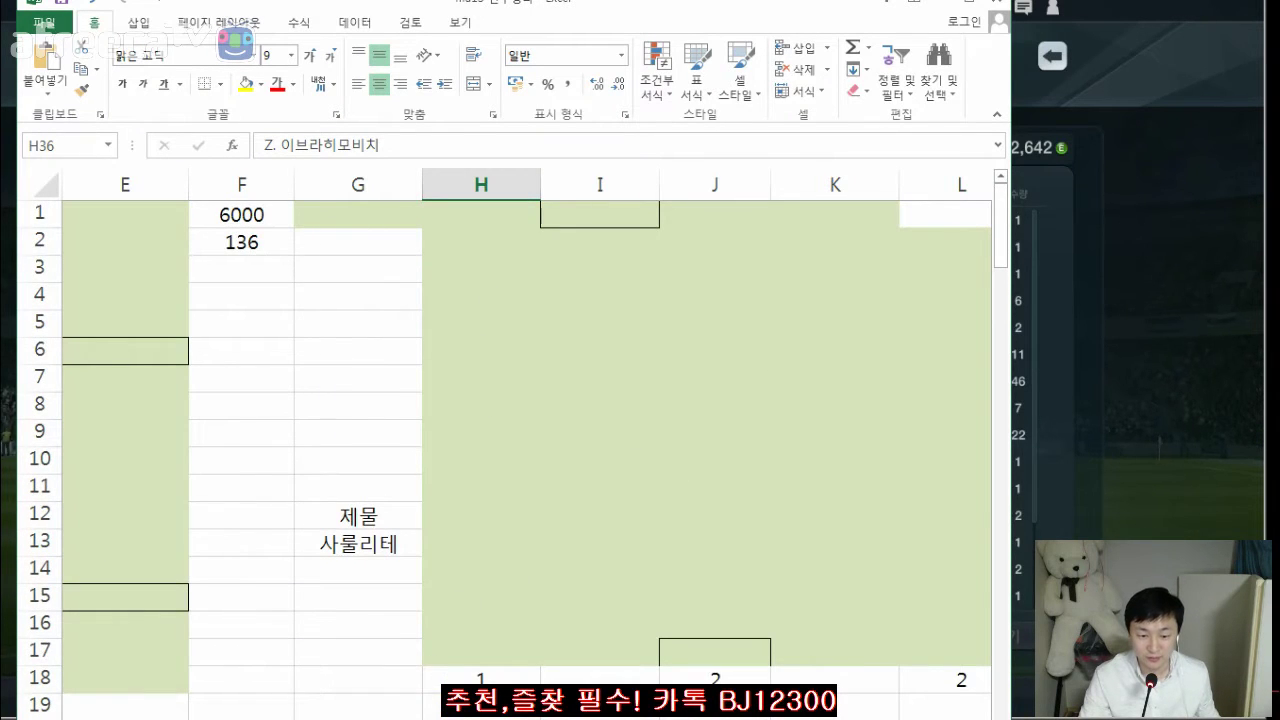
pyautogui.hscroll(-2, 520, 445)
pyautogui.click(394, 656)
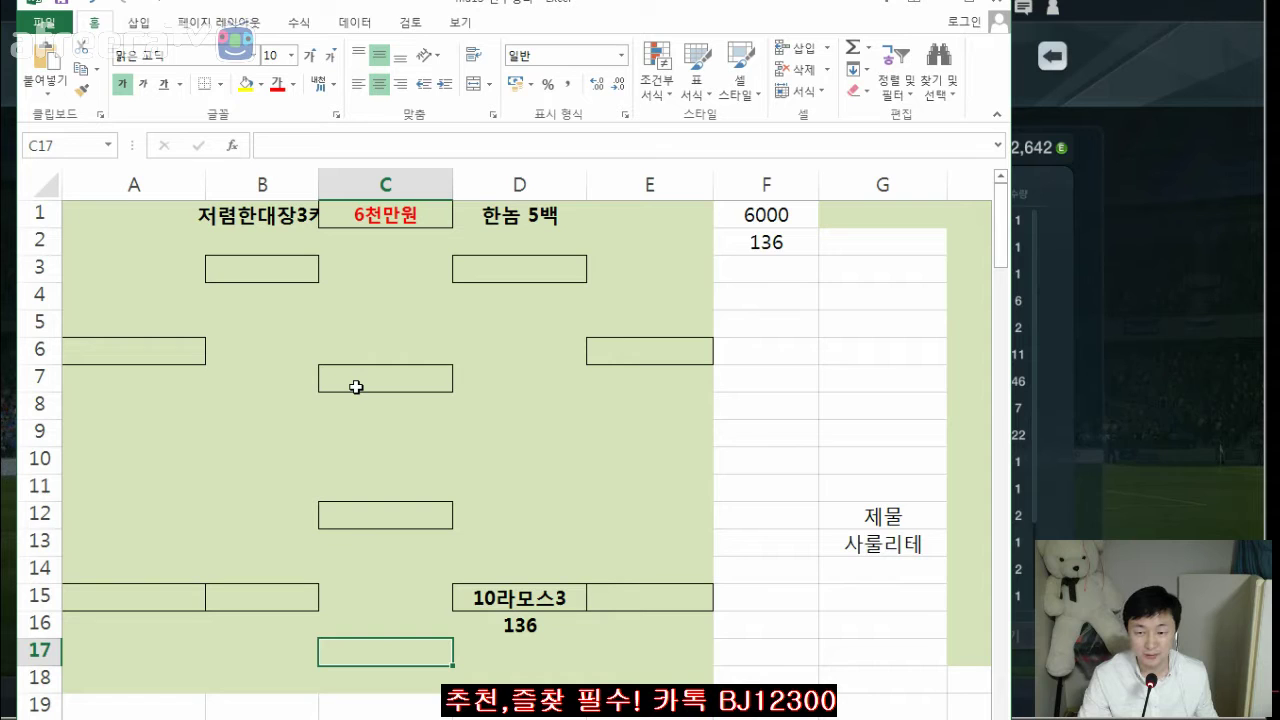
pyautogui.moveTo(270, 408); pyautogui.dragTo(665, 425)
pyautogui.click(646, 485)
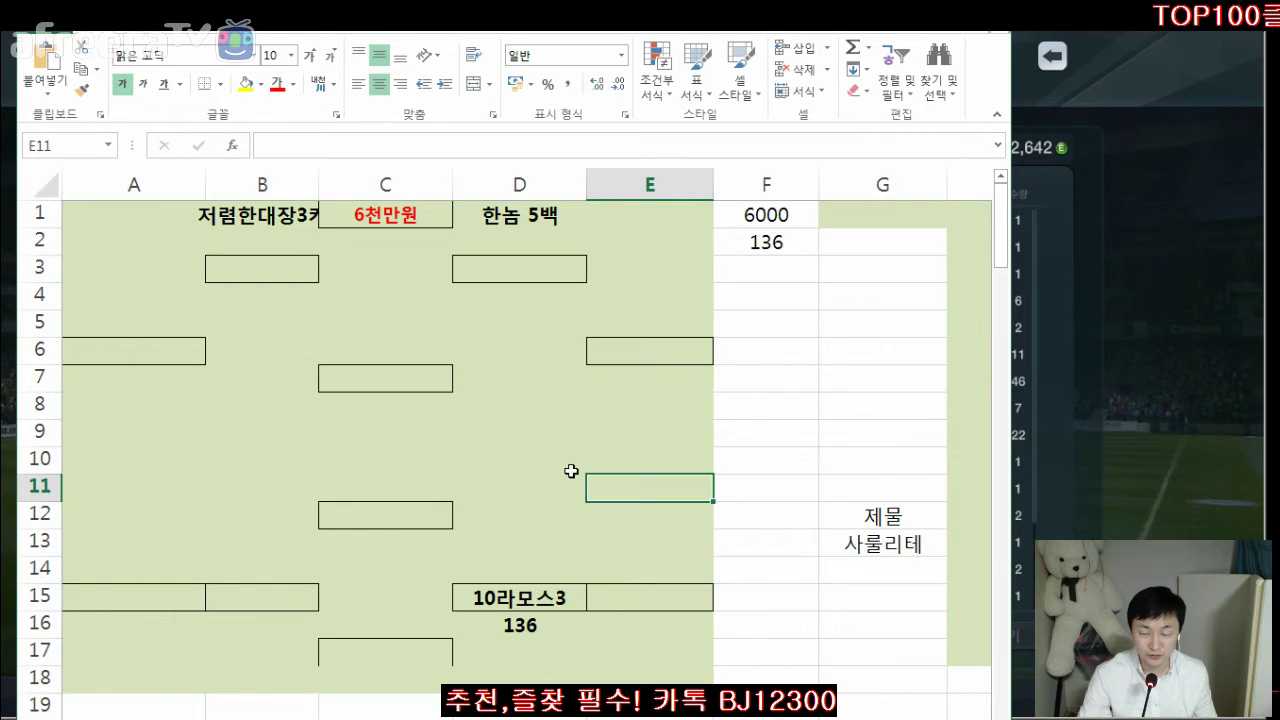
pyautogui.scroll(-3, 571, 466)
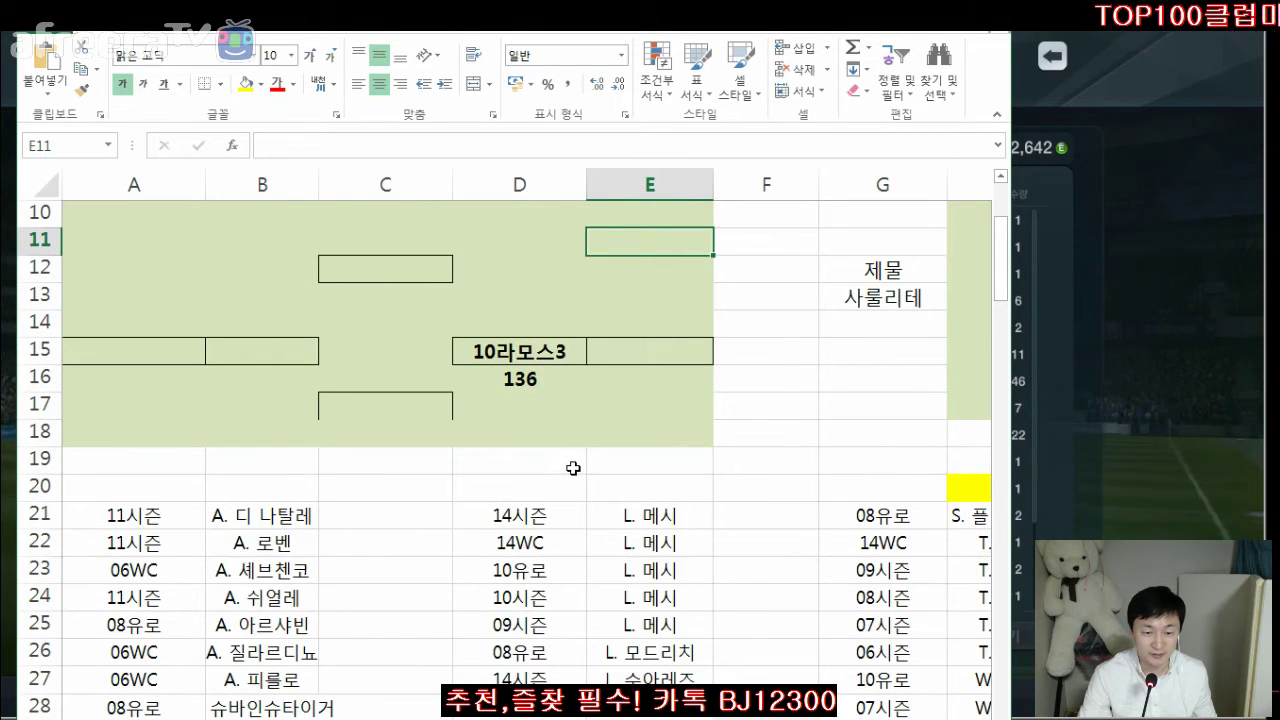
# - Switch to the FIFA Online transfer market and clear 즐라탄 from the player name search
pyautogui.click(1082, 458)
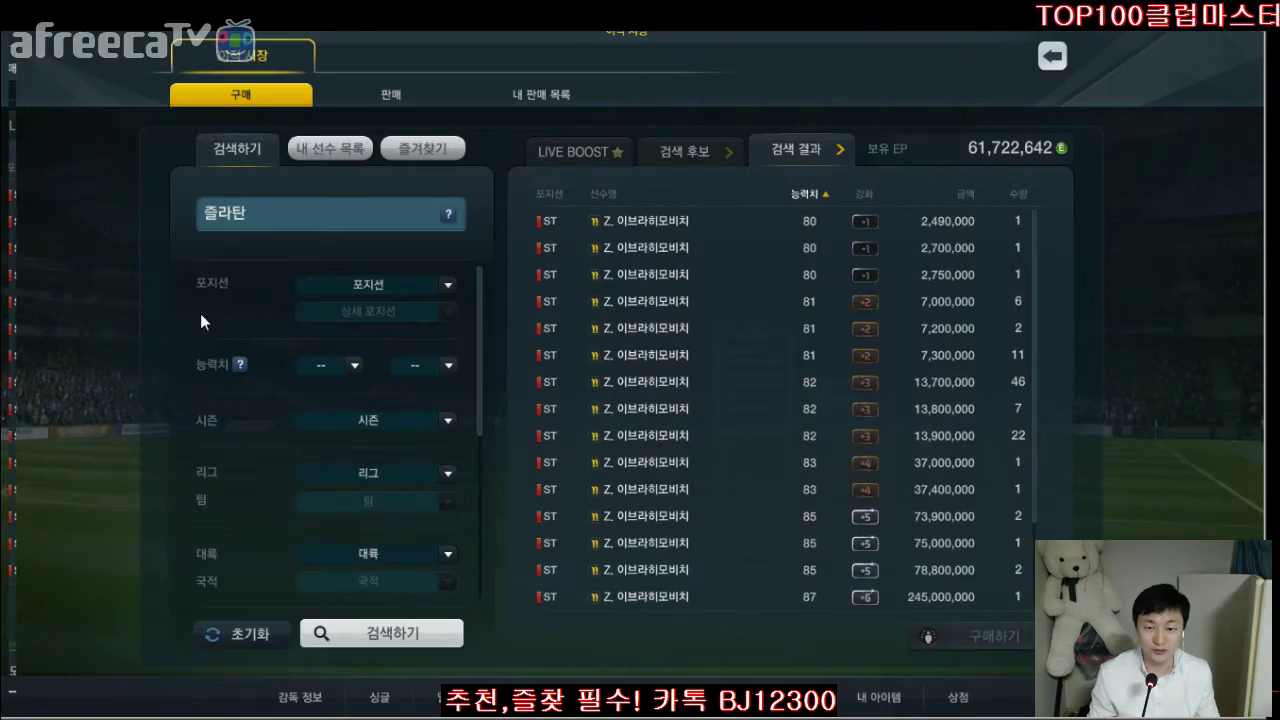
pyautogui.press('BackSpace')
pyautogui.press('BackSpace')
pyautogui.press('BackSpace')
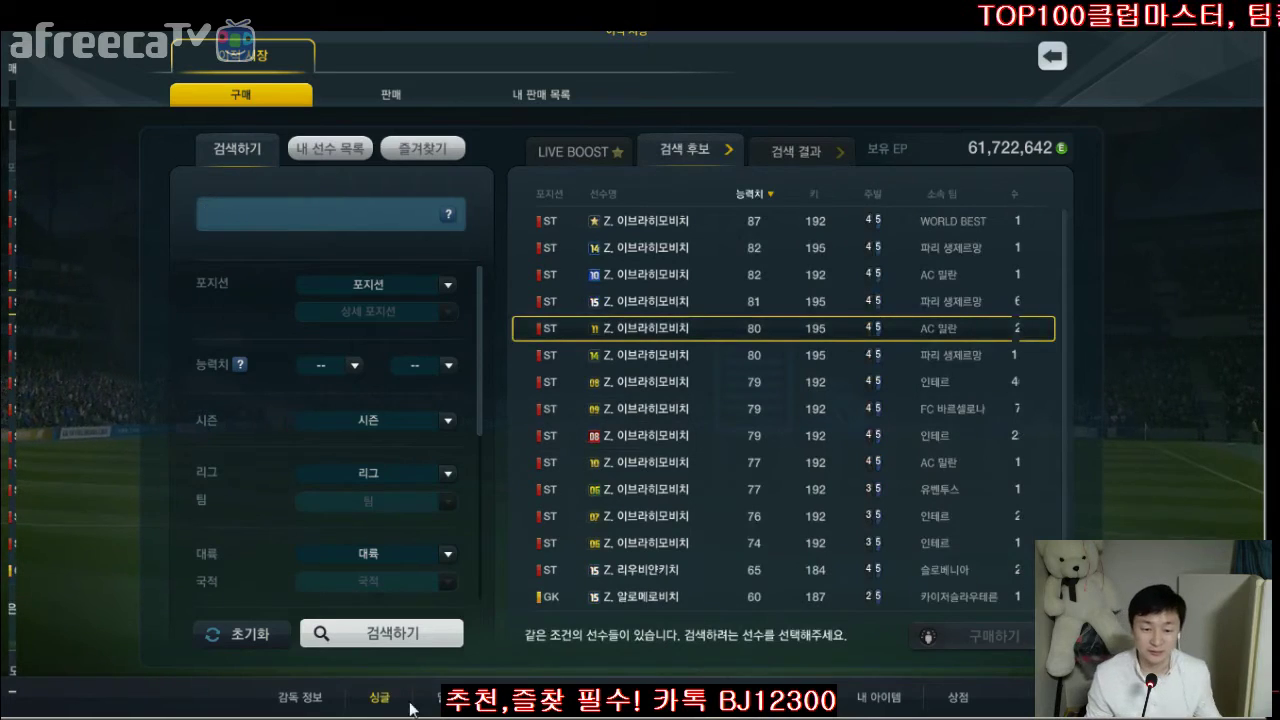
# - Switch back to the Excel sheet and look through the player and season lists below the lineup for candidates
pyautogui.hotkey('alt', 'Tab')
pyautogui.scroll(-6, 500, 450)
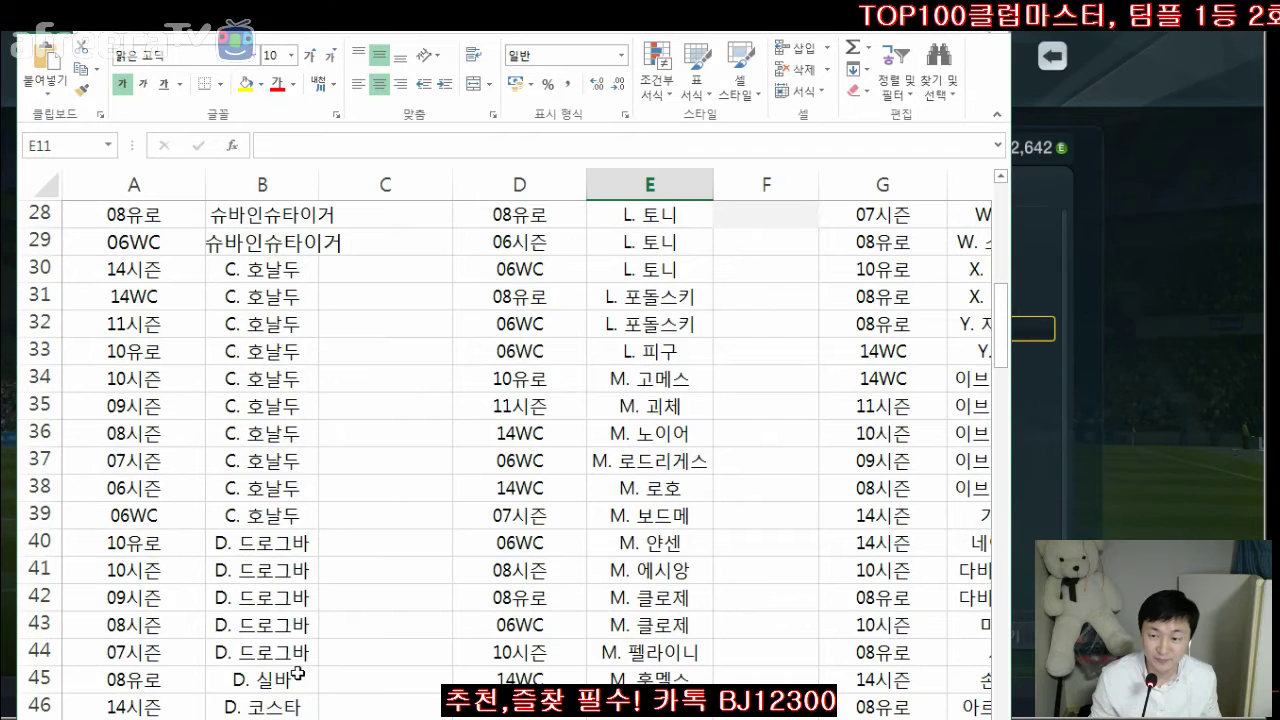
pyautogui.scroll(-2, 420, 675)
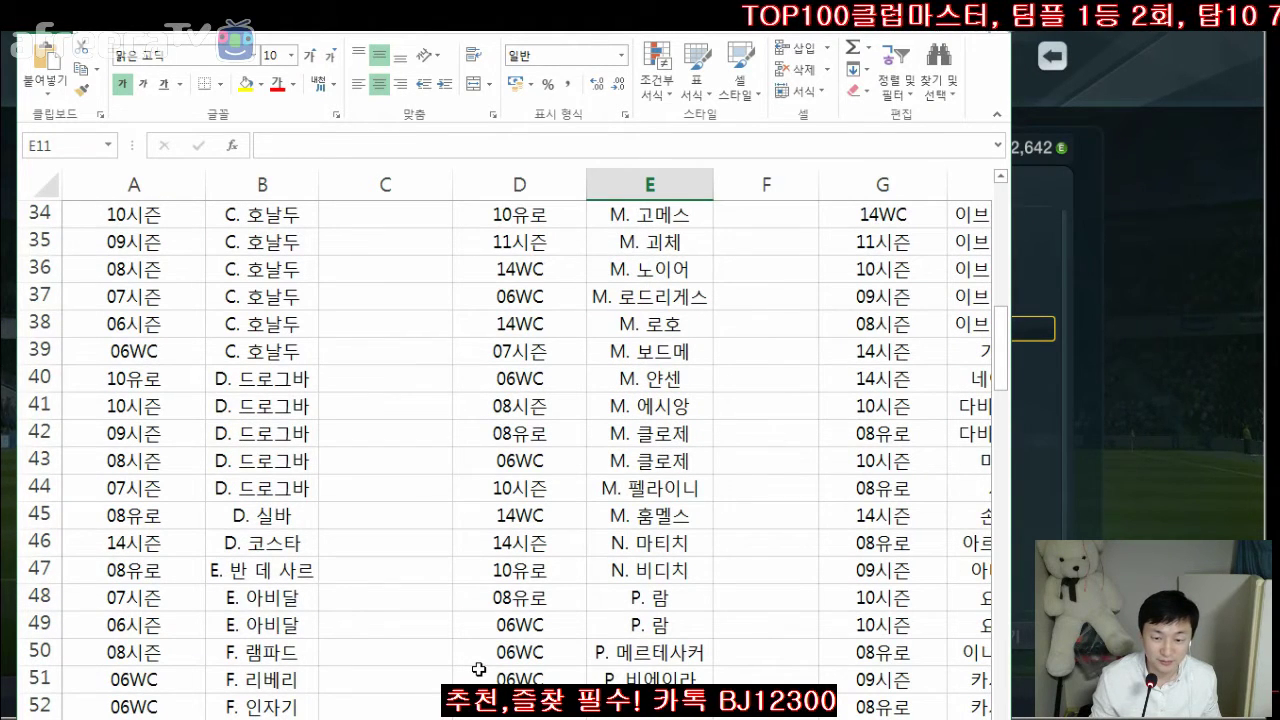
pyautogui.scroll(-1, 479, 669)
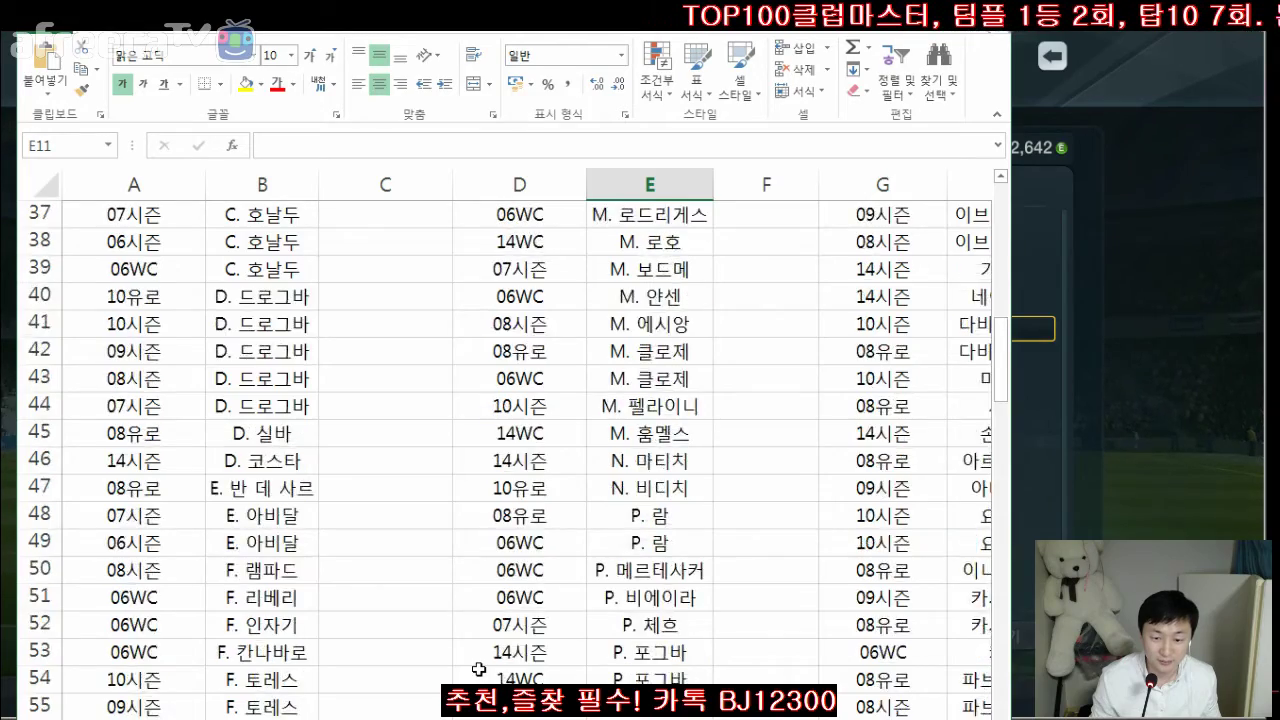
pyautogui.scroll(-2, 479, 669)
pyautogui.scroll(3, 479, 669)
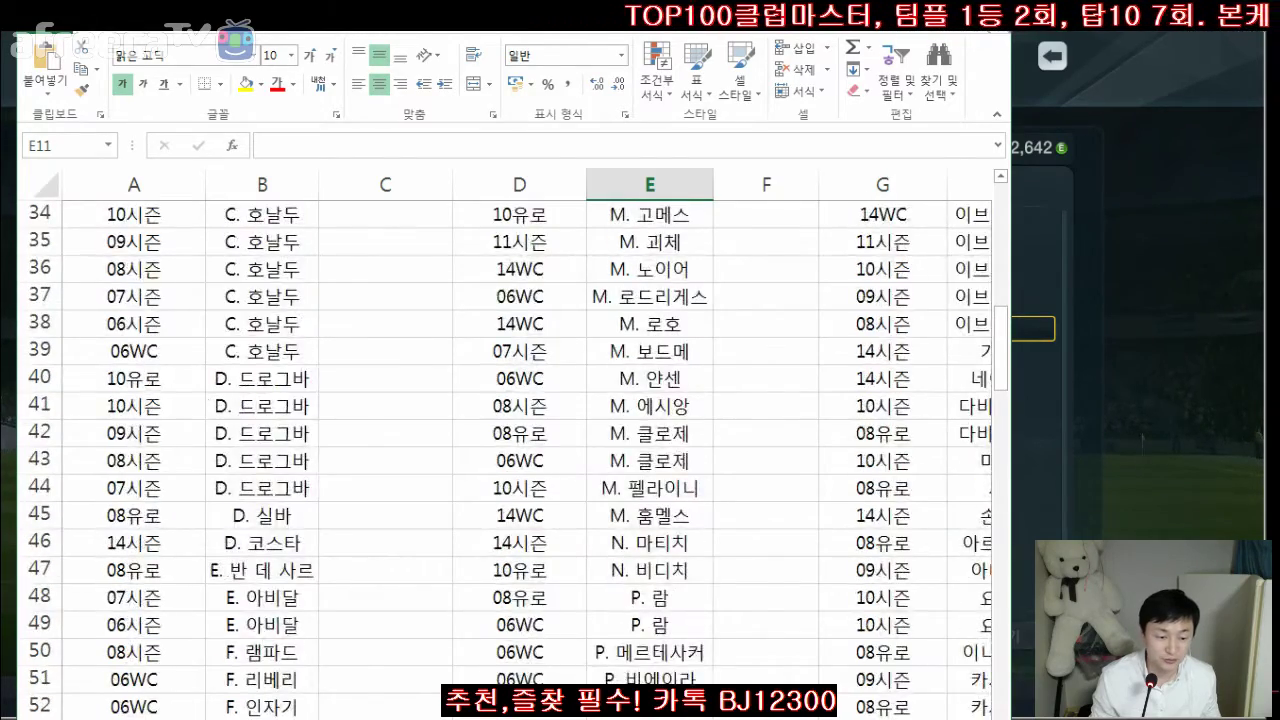
pyautogui.hscroll(2, 479, 669)
pyautogui.hscroll(-1, 479, 669)
pyautogui.hscroll(-1, 479, 669)
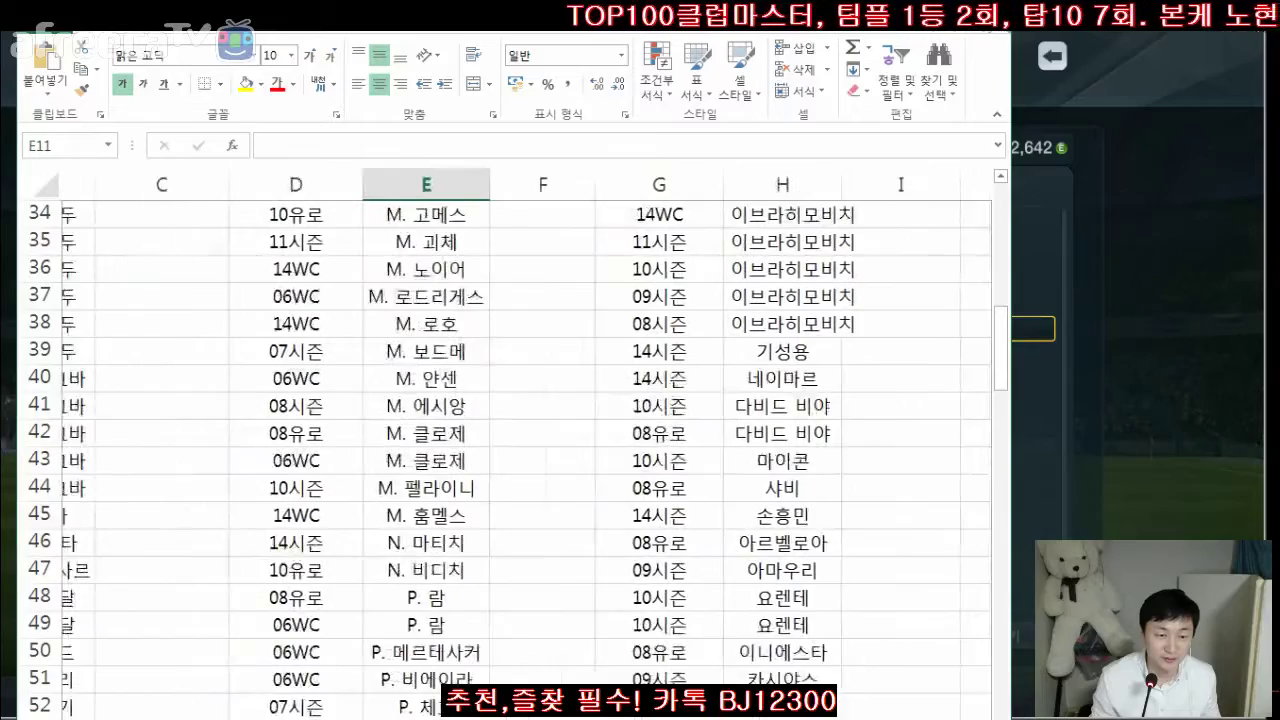
pyautogui.hscroll(-1, 479, 669)
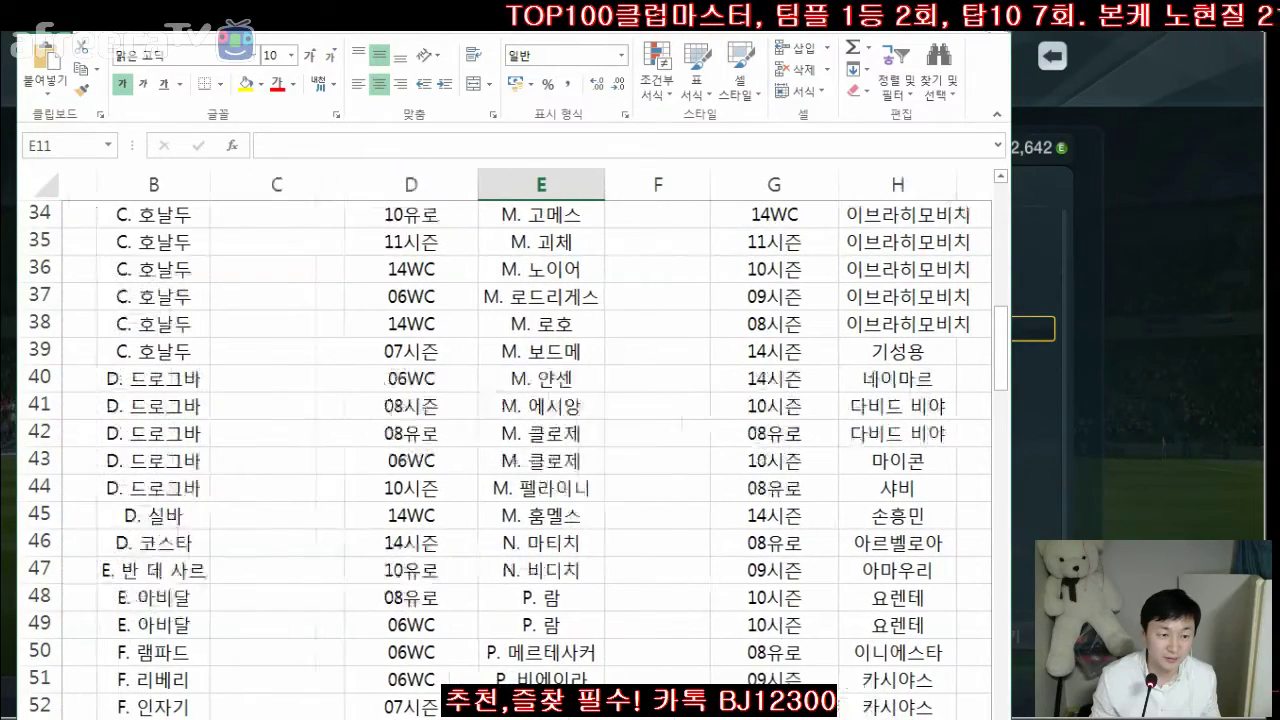
pyautogui.scroll(-2, 479, 669)
pyautogui.scroll(-2, 479, 669)
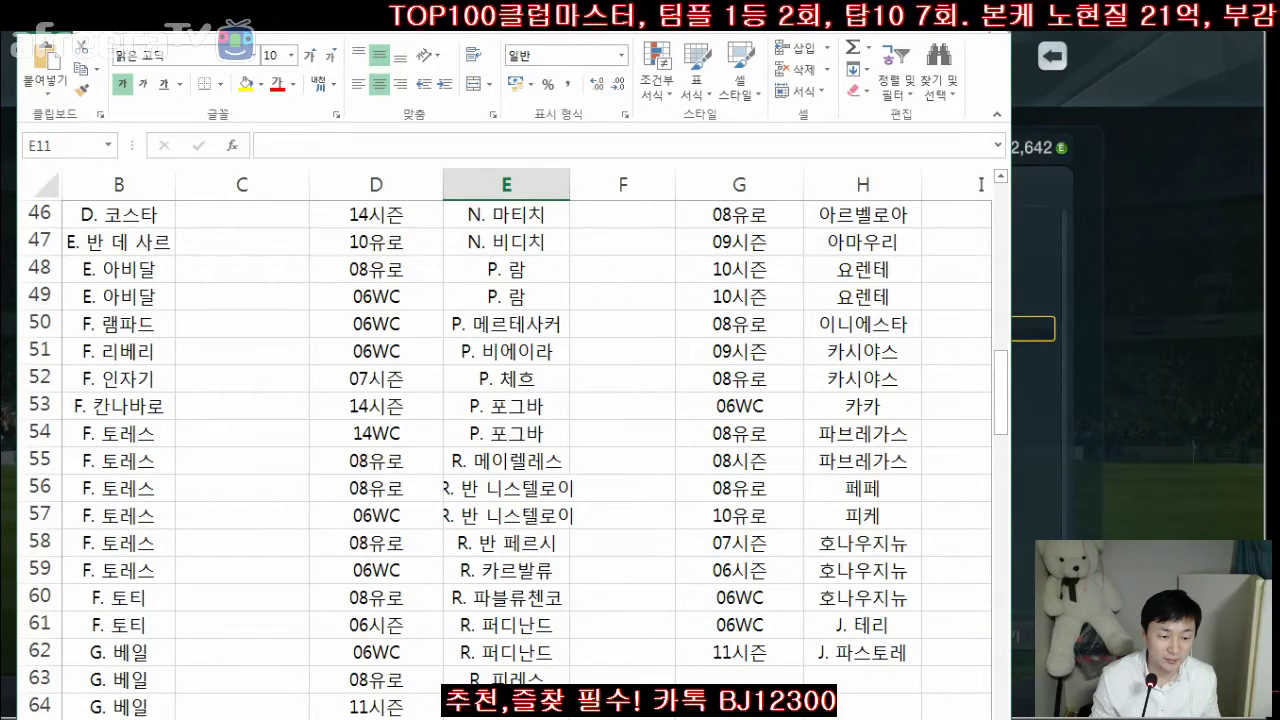
pyautogui.scroll(-1, 479, 669)
pyautogui.scroll(-2, 479, 669)
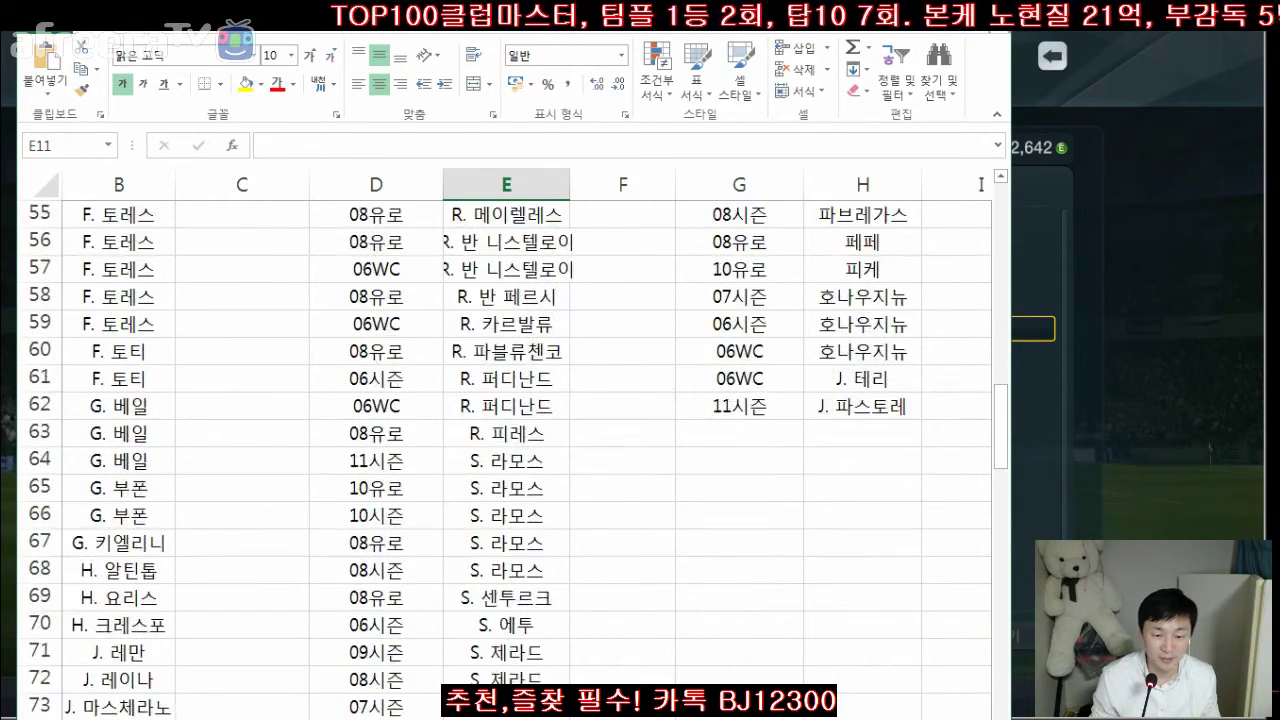
# - Switch to the FIFA Online transfer market, search for 퍼디 and open the listings of the 06-season R. 퍼디난드
pyautogui.hotkey('alt', 'Tab')
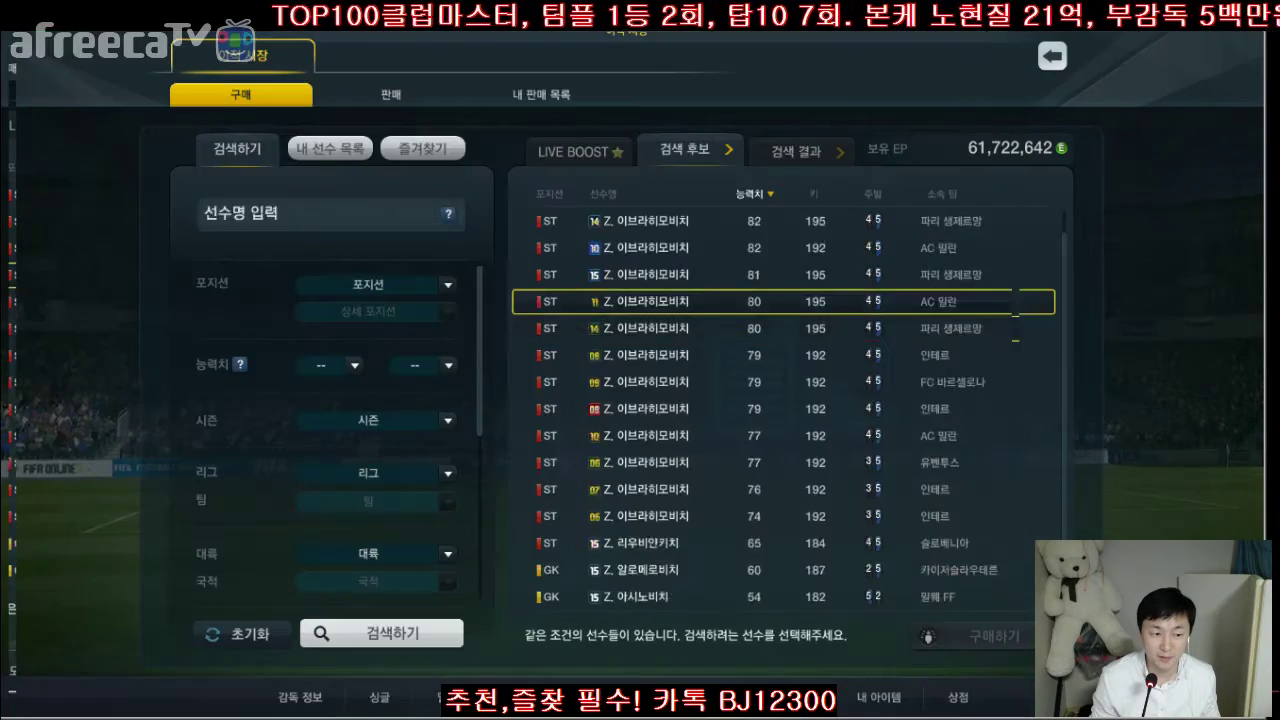
pyautogui.click(269, 209)
pyautogui.write('퍼디')
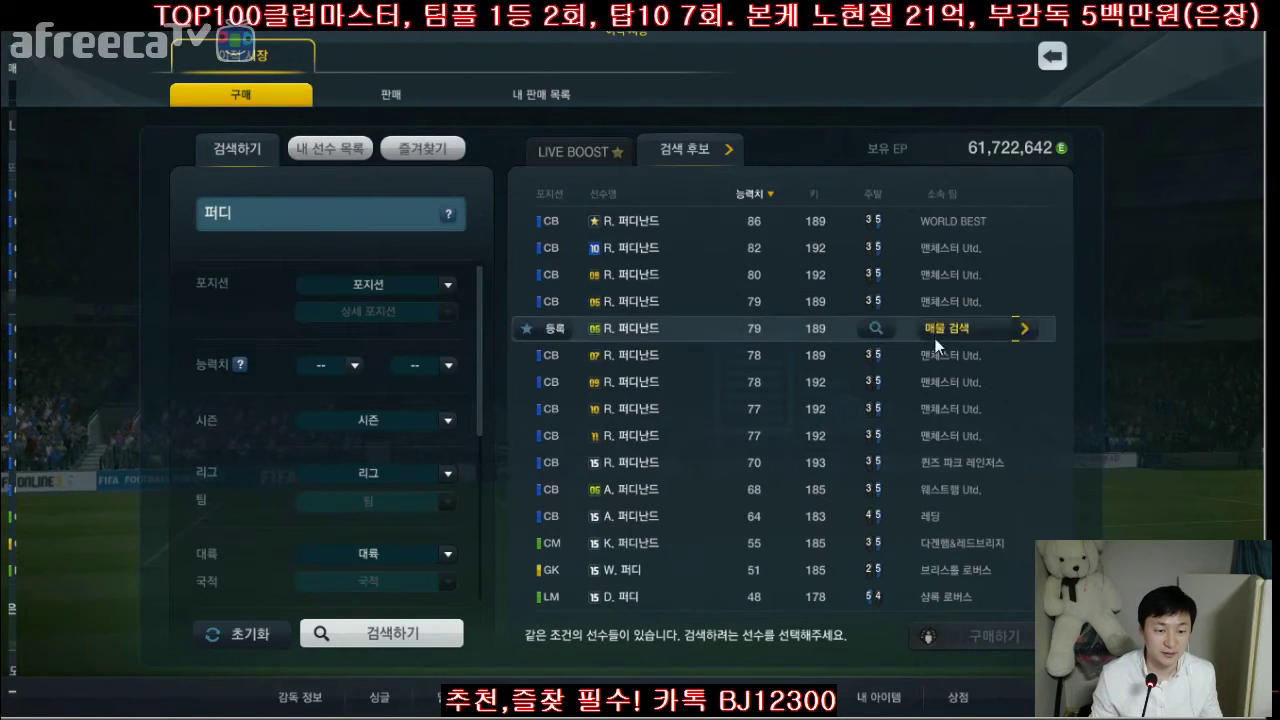
pyautogui.click(943, 305)
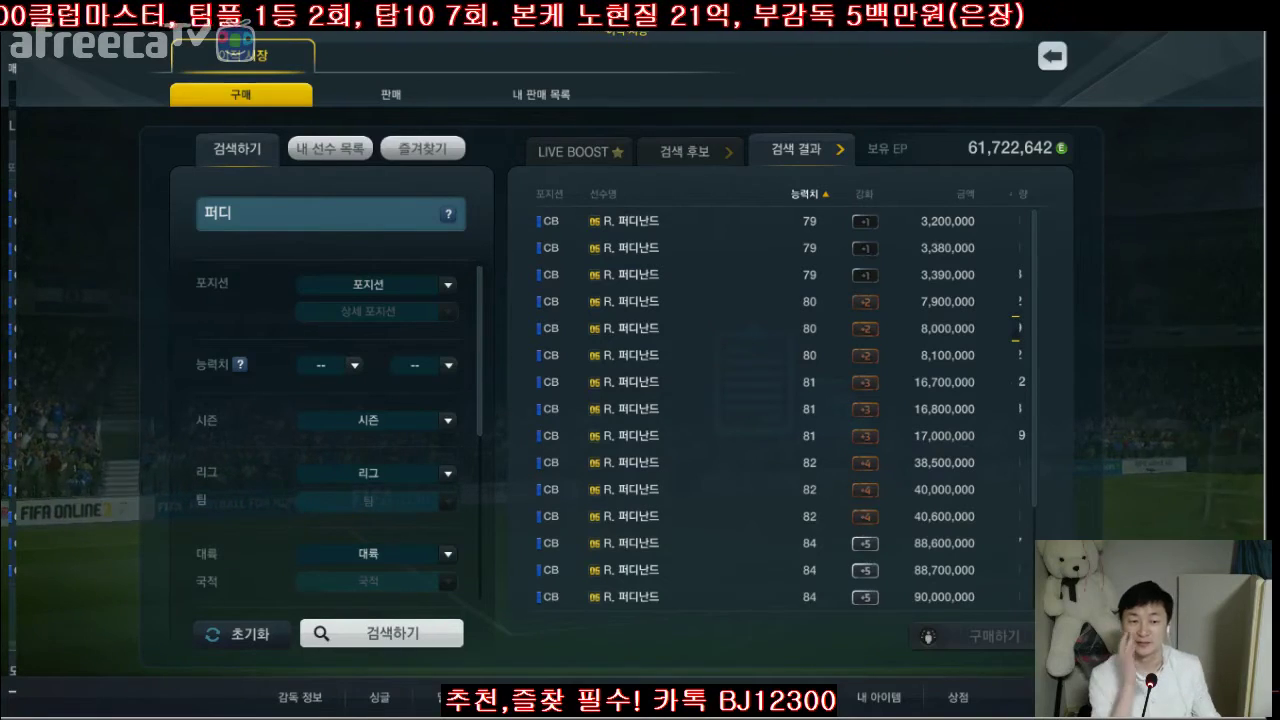
pyautogui.hotkey('alt', 'Tab')
pyautogui.hotkey('alt', 'Tab')
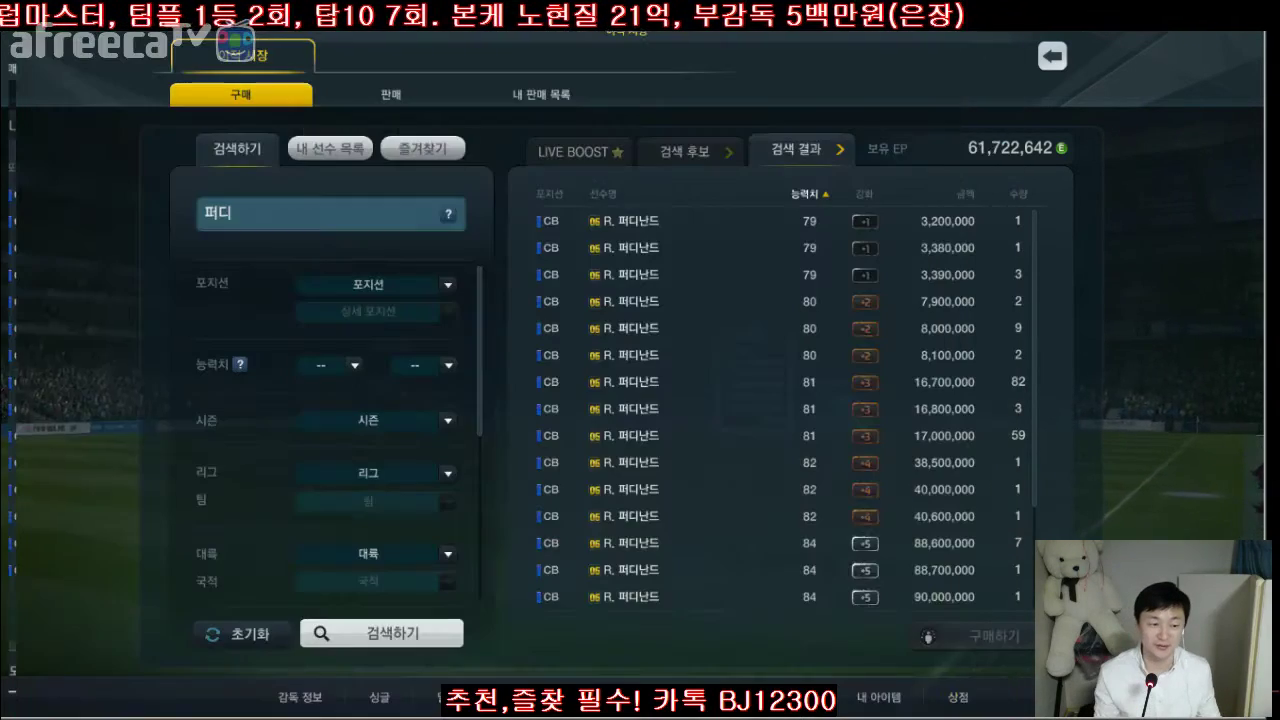
# - Switch back to the Excel lineup and copy the 10라모스3 entry with its price from D15:D16 to E15:E16
pyautogui.hotkey('alt', 'Tab')
pyautogui.scroll(5, 395, 656)
pyautogui.scroll(13, 395, 656)
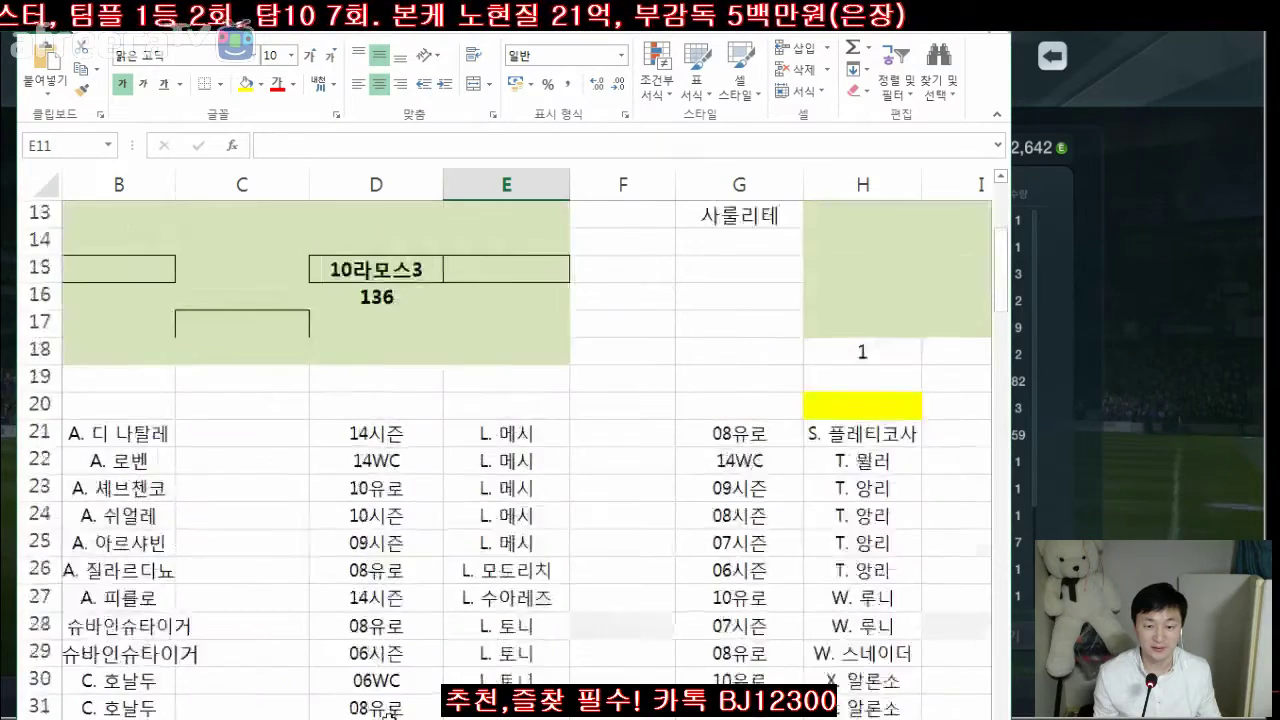
pyautogui.moveTo(360, 600); pyautogui.dragTo(359, 631)
pyautogui.hotkey('ctrl', 'c')
pyautogui.click(480, 597)
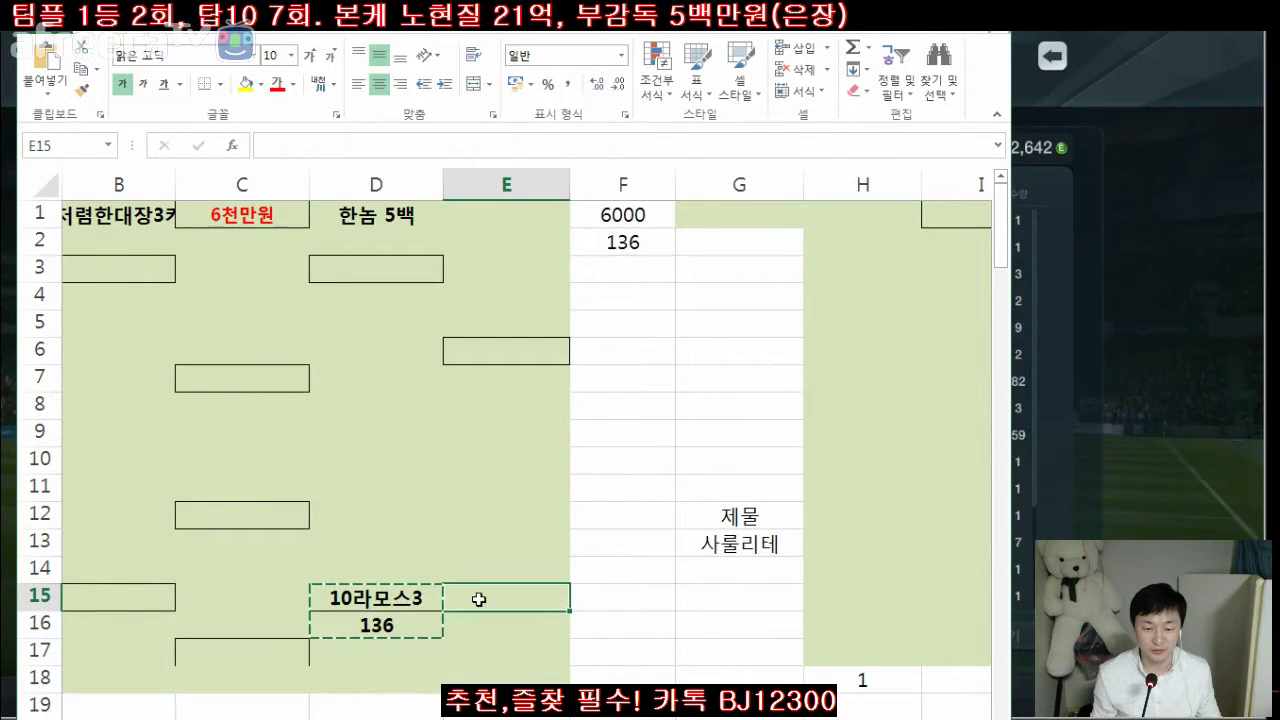
pyautogui.hotkey('ctrl', 'v')
# - Replace the entry in D15 with "06퍼디" and set its price in D16 to 350
pyautogui.click(362, 597)
pyautogui.write('06퍼디')
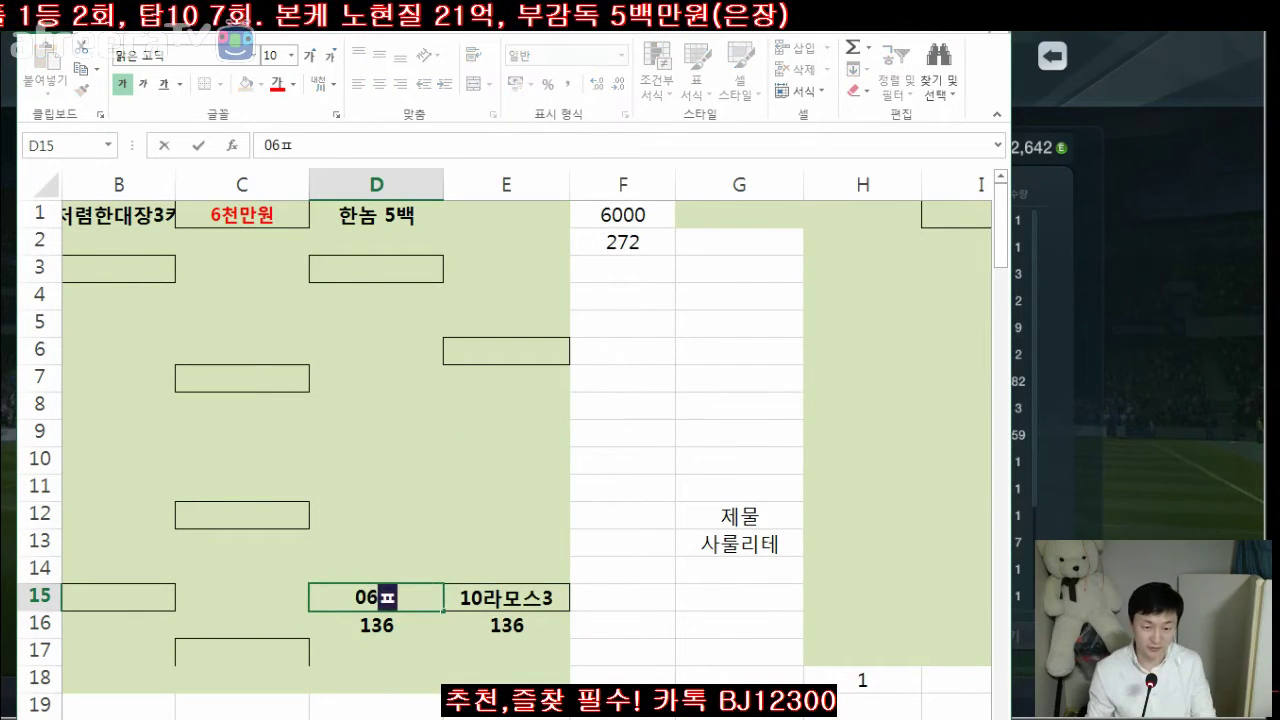
pyautogui.press('Return')
pyautogui.hotkey('alt', 'Tab')
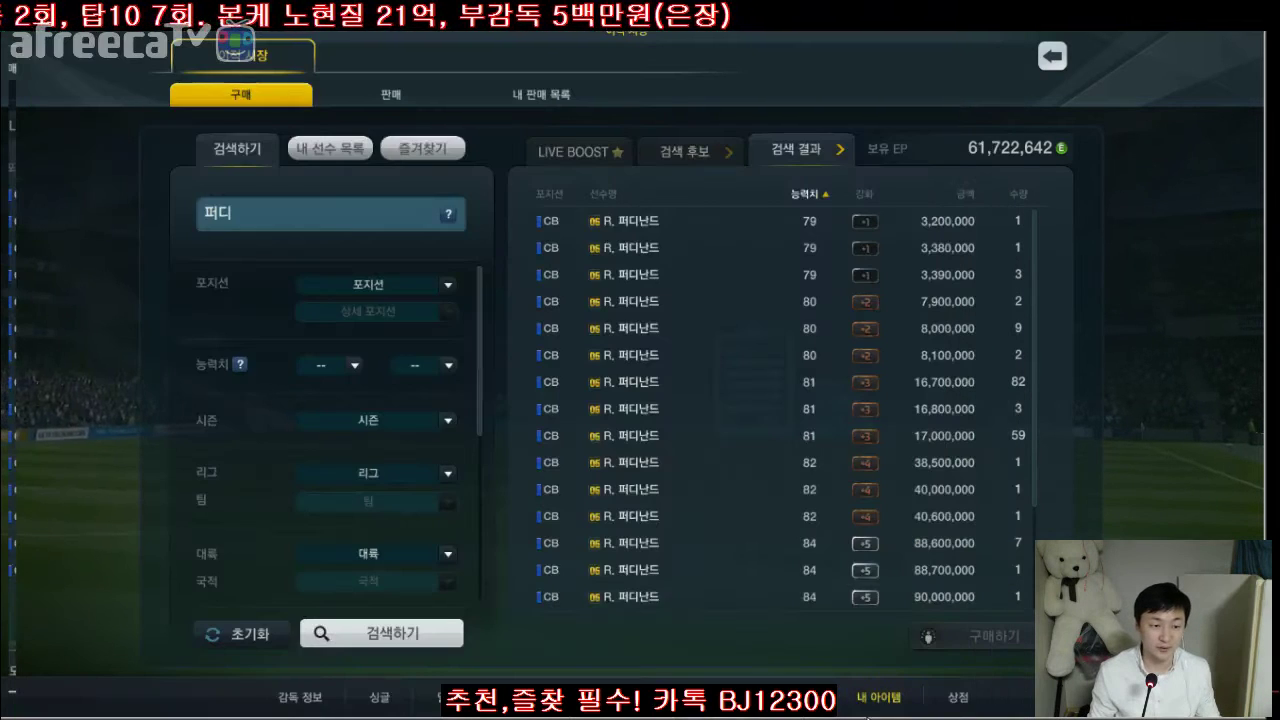
pyautogui.hotkey('alt', 'Tab')
pyautogui.write('350')
pyautogui.press('Return')
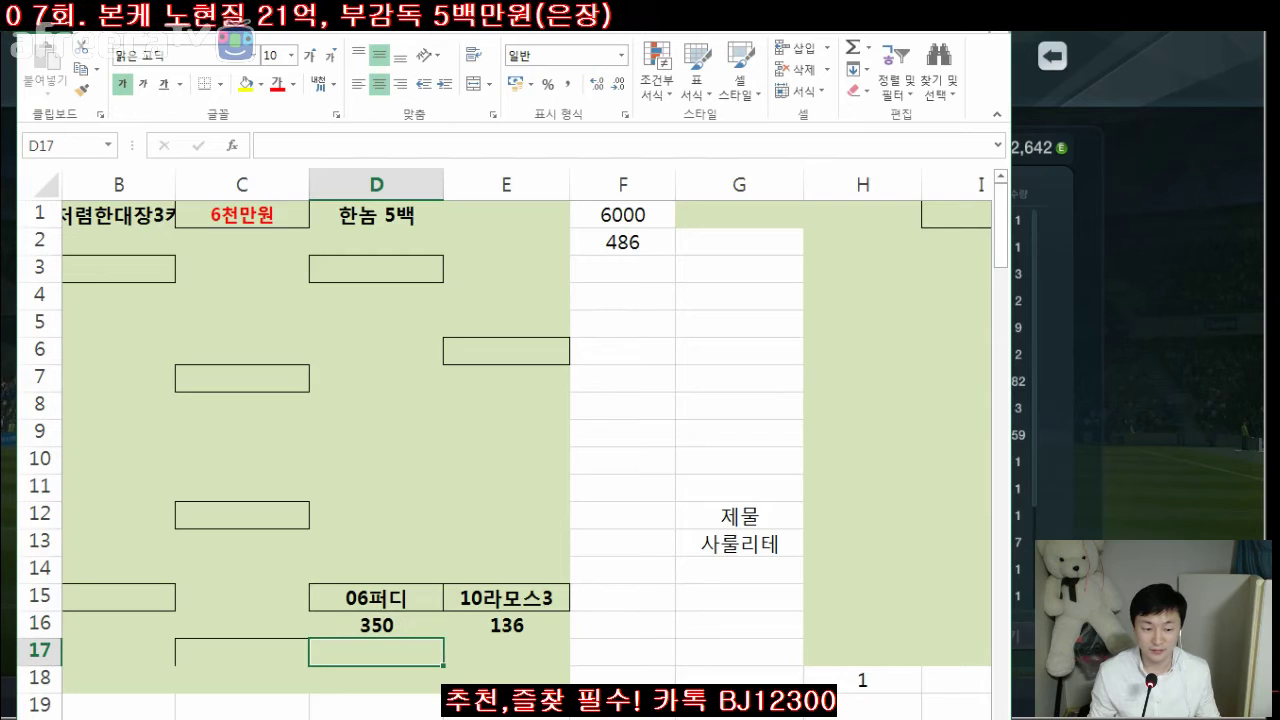
# - Select B15 in the lineup, switch to the transfer market, and search 노이어 to open the 10-season M. 노이어 listings
pyautogui.hscroll(-3, 420, 642)
pyautogui.click(271, 591)
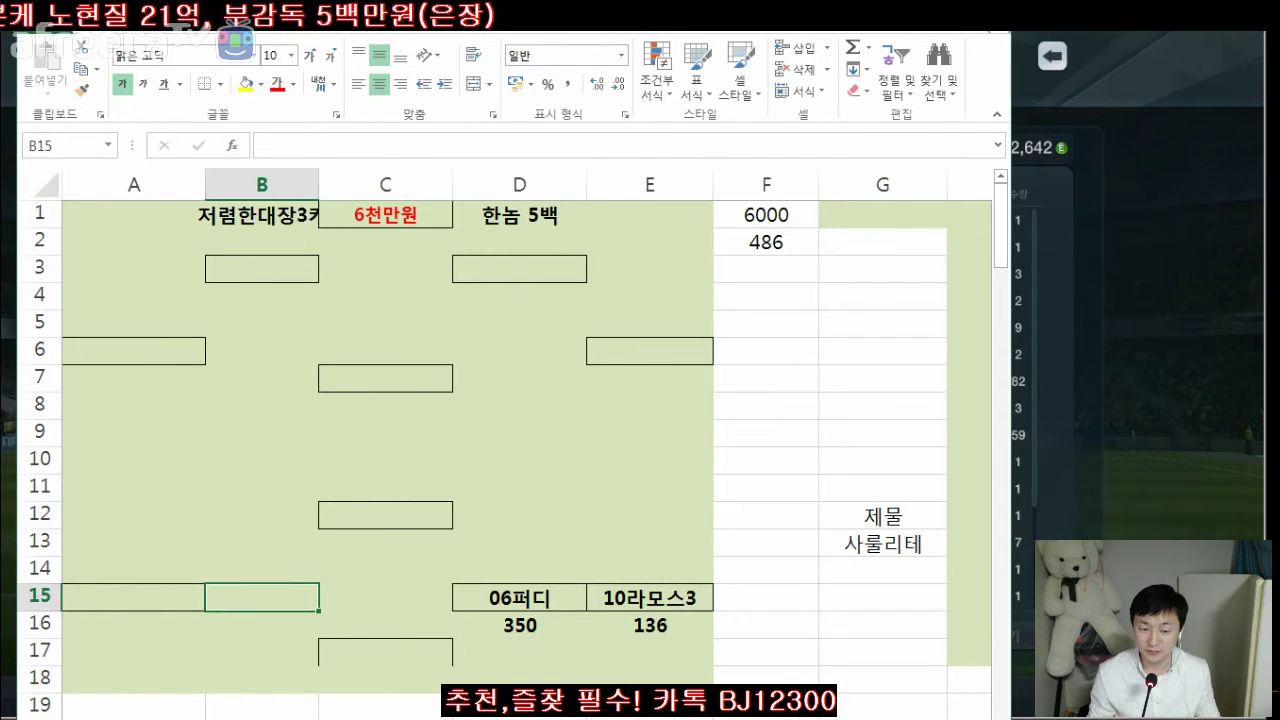
pyautogui.hotkey('alt', 'Tab')
pyautogui.click(285, 212)
pyautogui.press('BackSpace')
pyautogui.press('BackSpace')
pyautogui.write('ㄴㅗ이어')
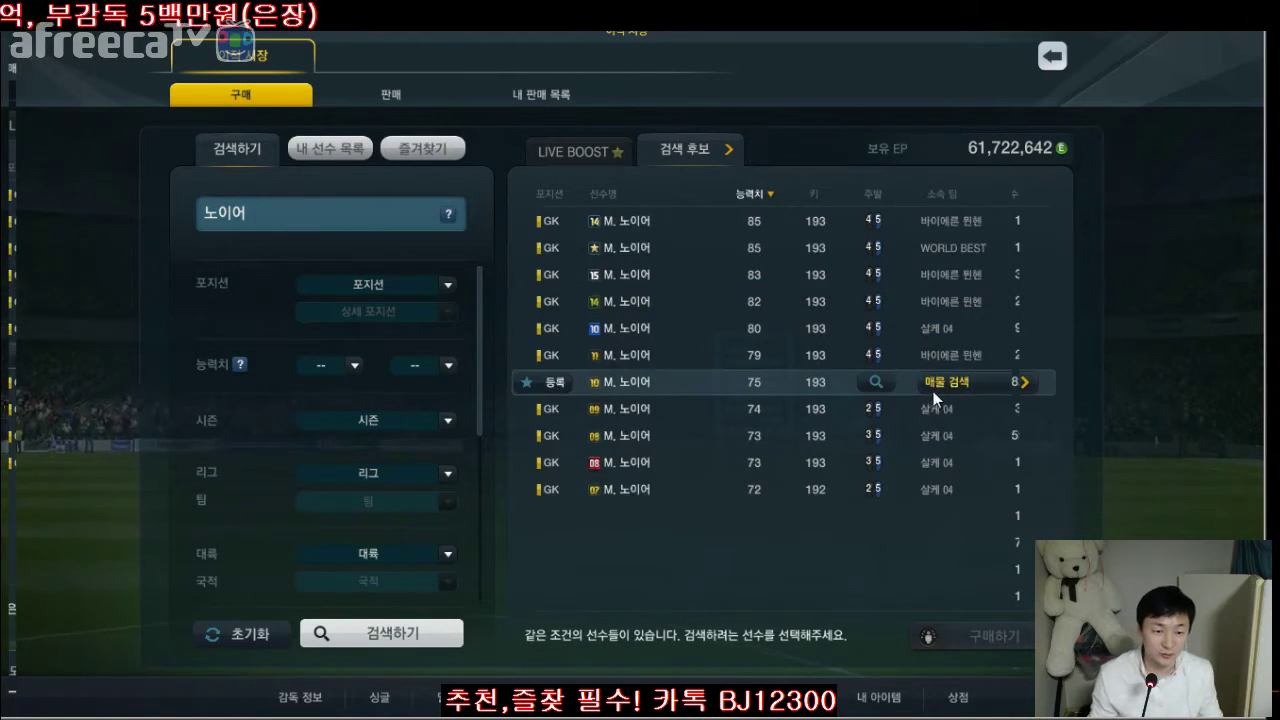
pyautogui.click(940, 385)
# - Compare the market listings of the 09-season and 10-season M. 노이어
pyautogui.click(679, 156)
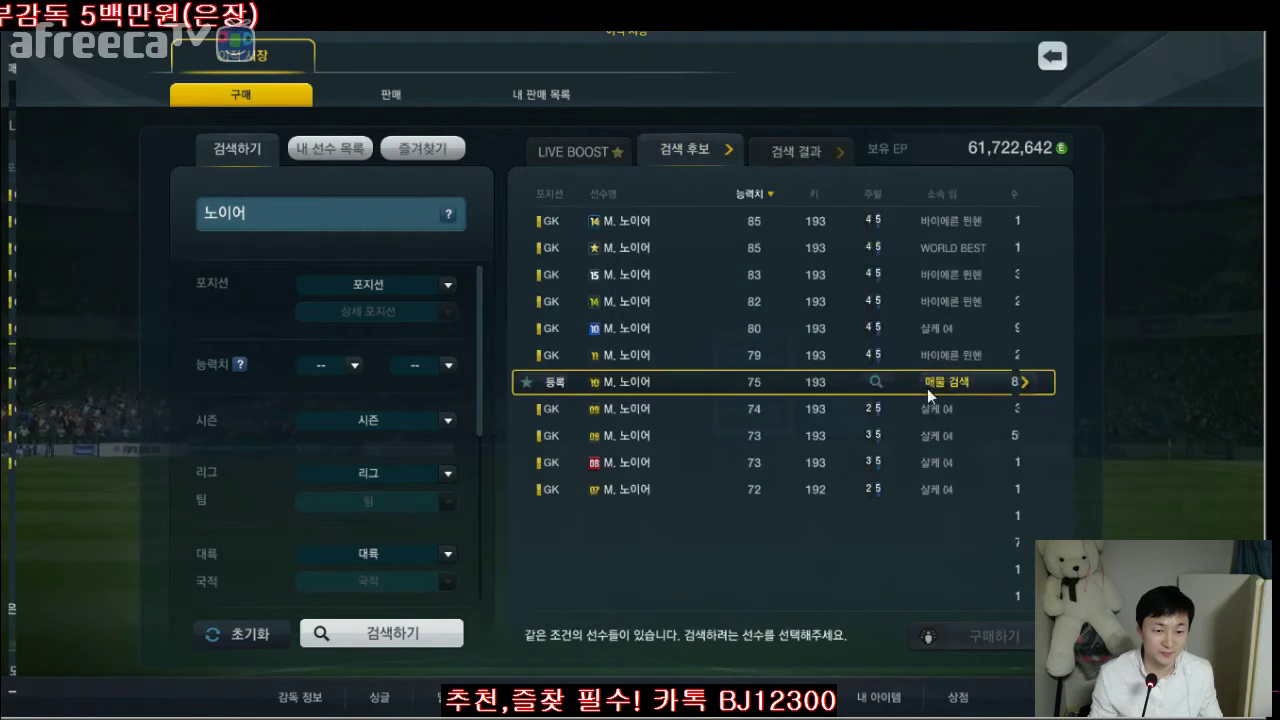
pyautogui.click(935, 407)
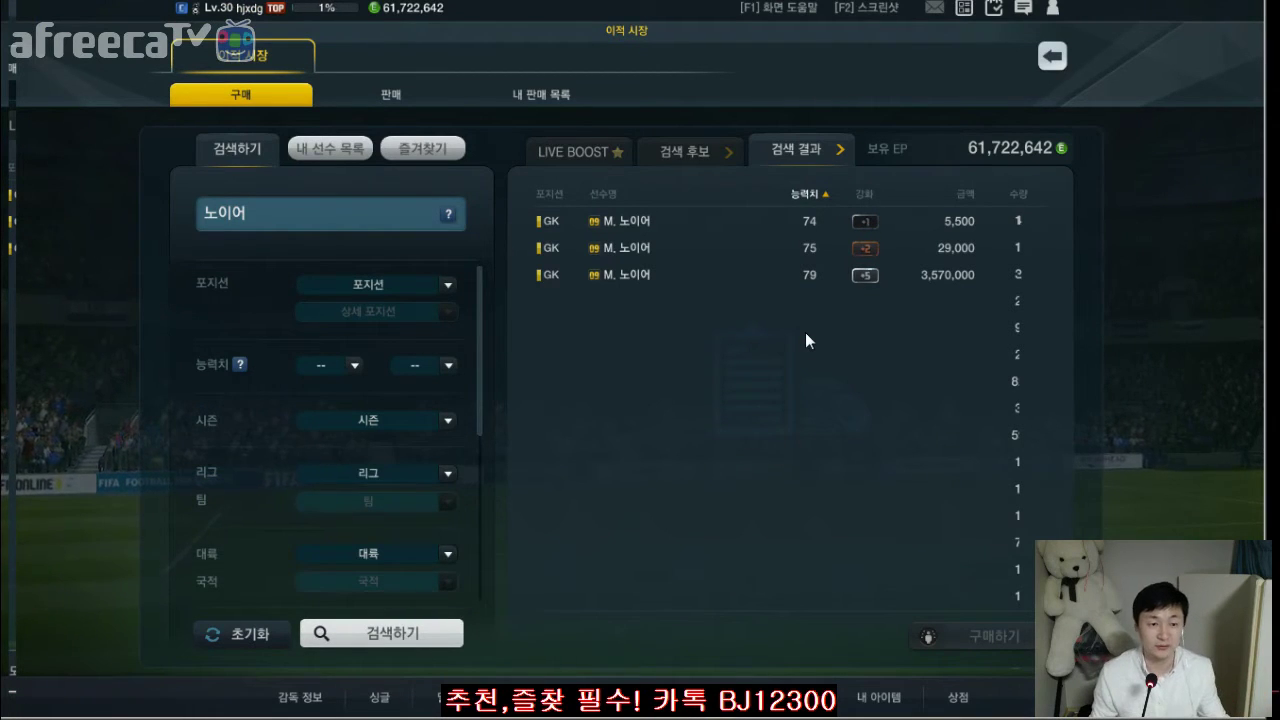
pyautogui.click(686, 152)
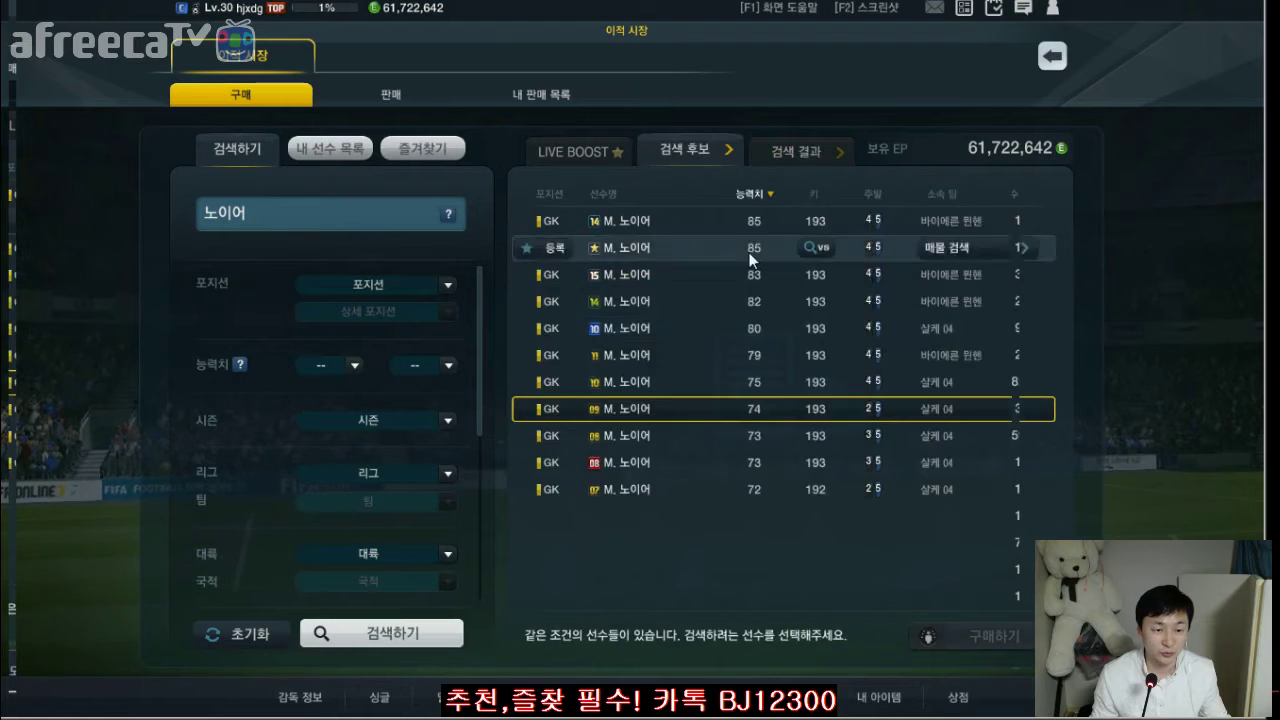
pyautogui.click(992, 386)
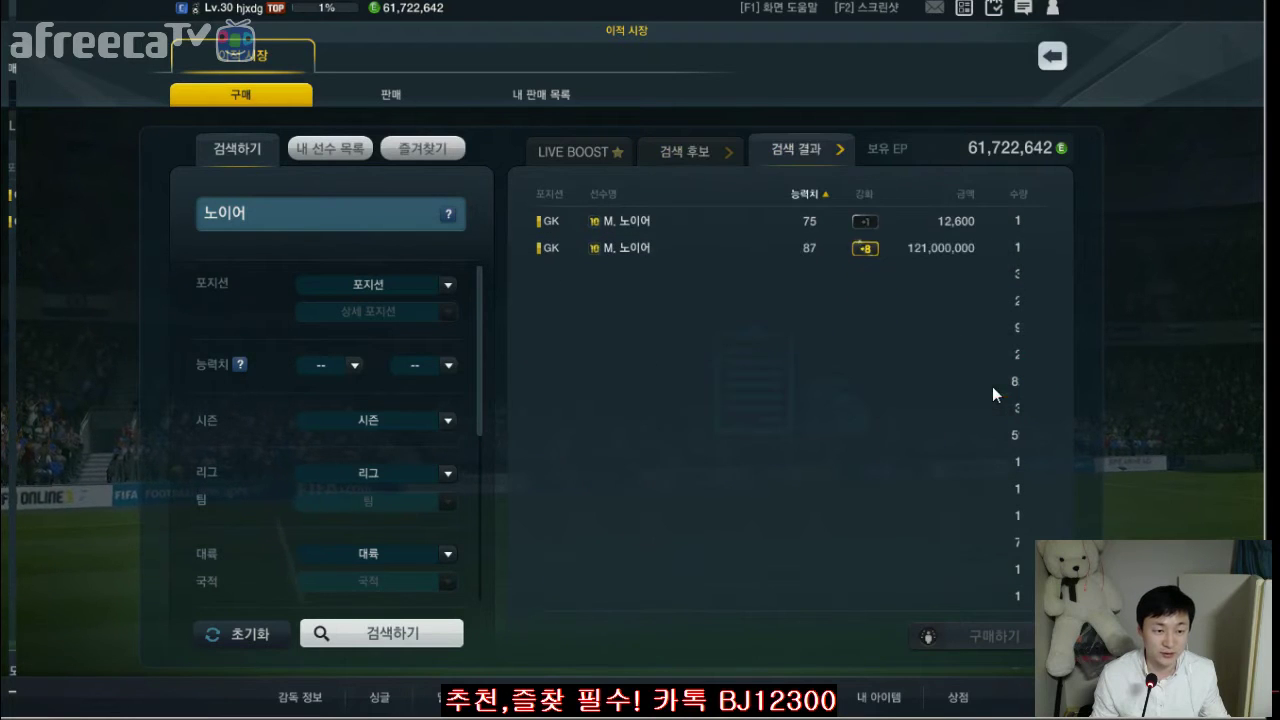
pyautogui.click(680, 150)
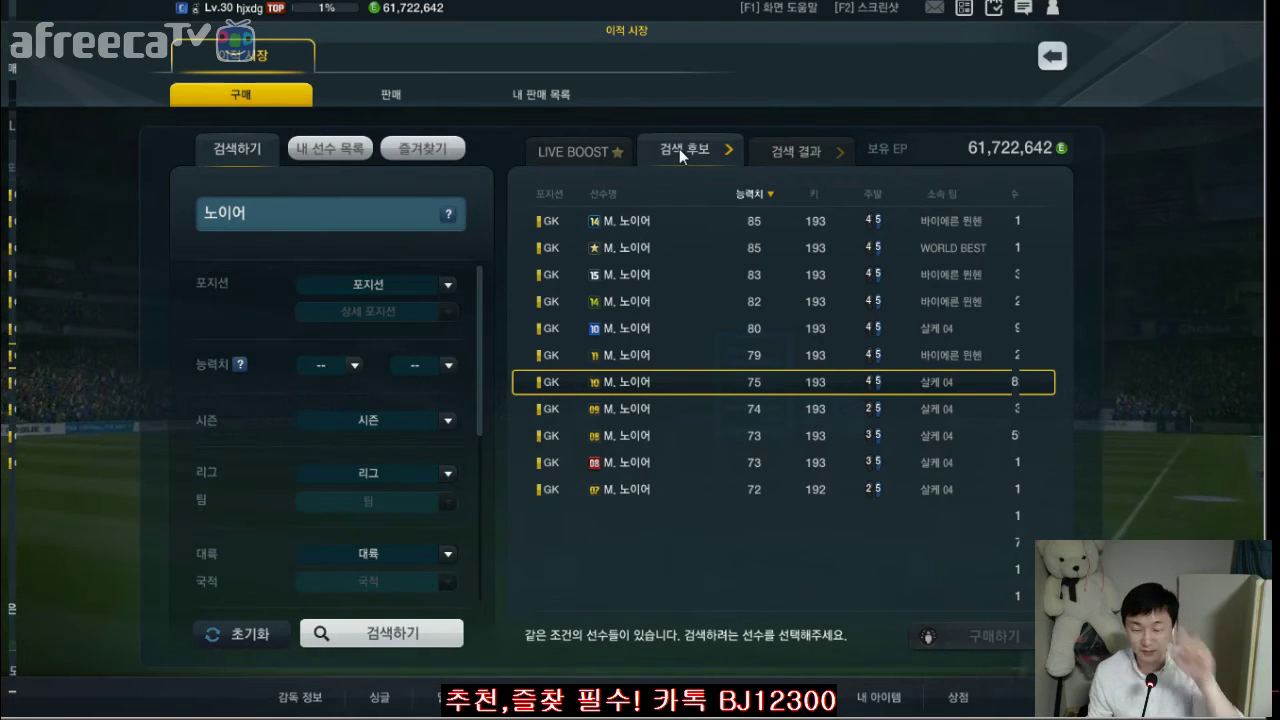
pyautogui.moveTo(898, 281)
pyautogui.click(937, 404)
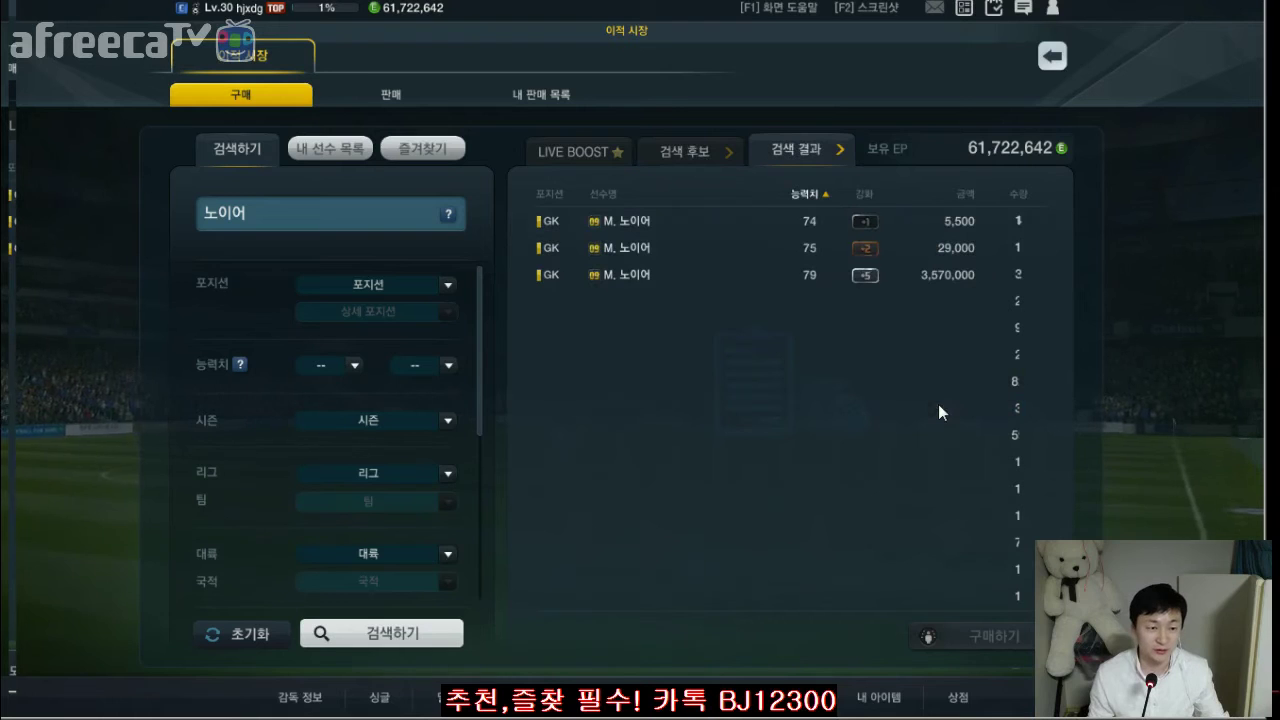
# - Return to the 노이어 candidates and open the listings of the 11-season M. 노이어
pyautogui.click(663, 137)
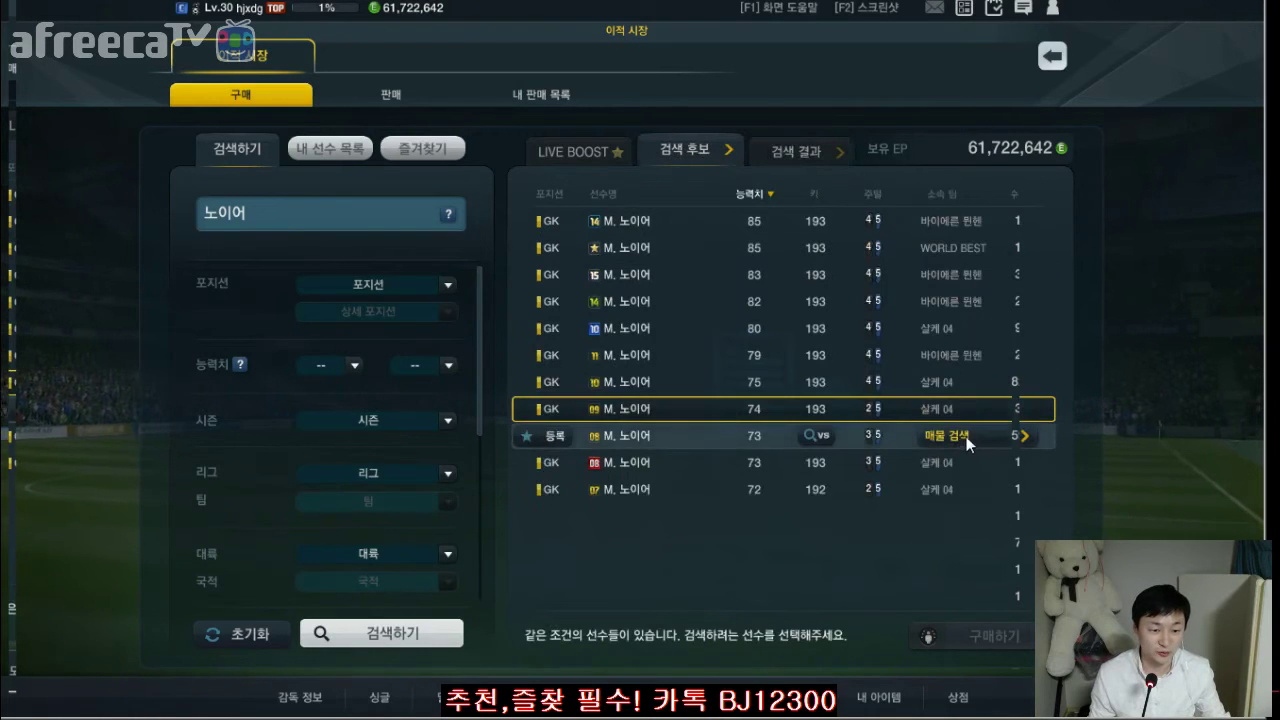
pyautogui.click(958, 358)
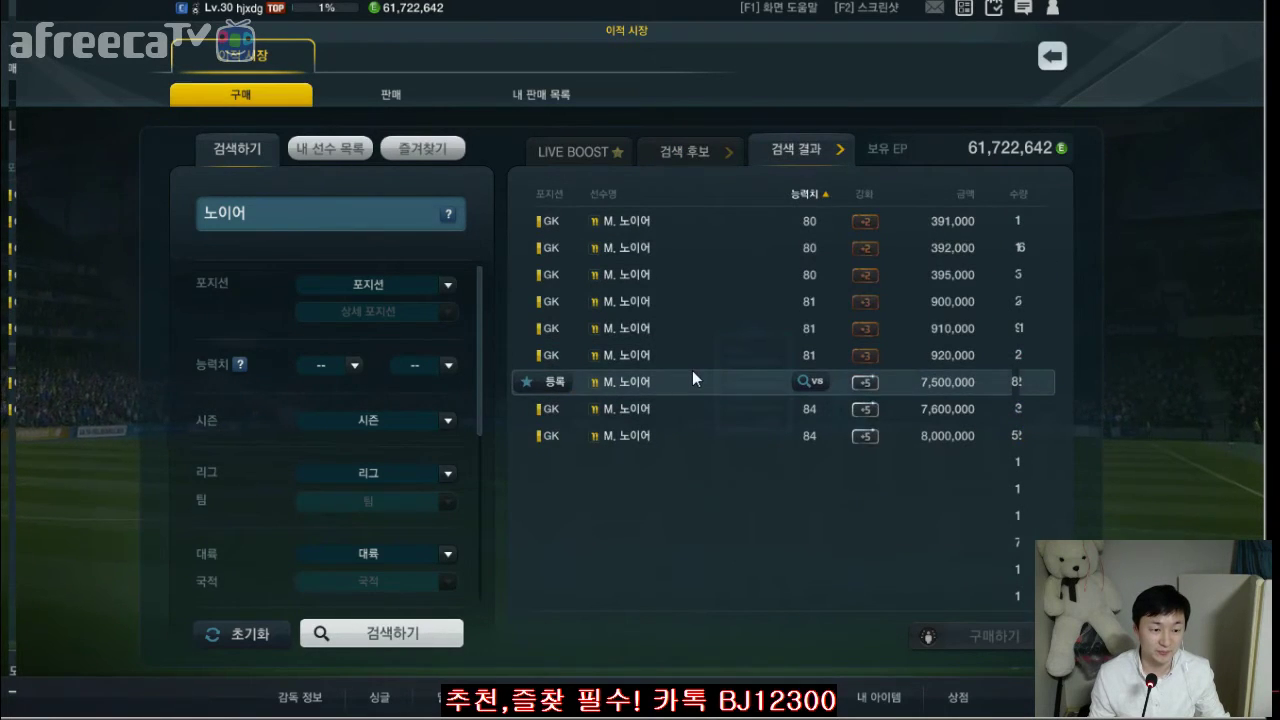
pyautogui.hotkey('alt', 'Tab')
pyautogui.click(1038, 513)
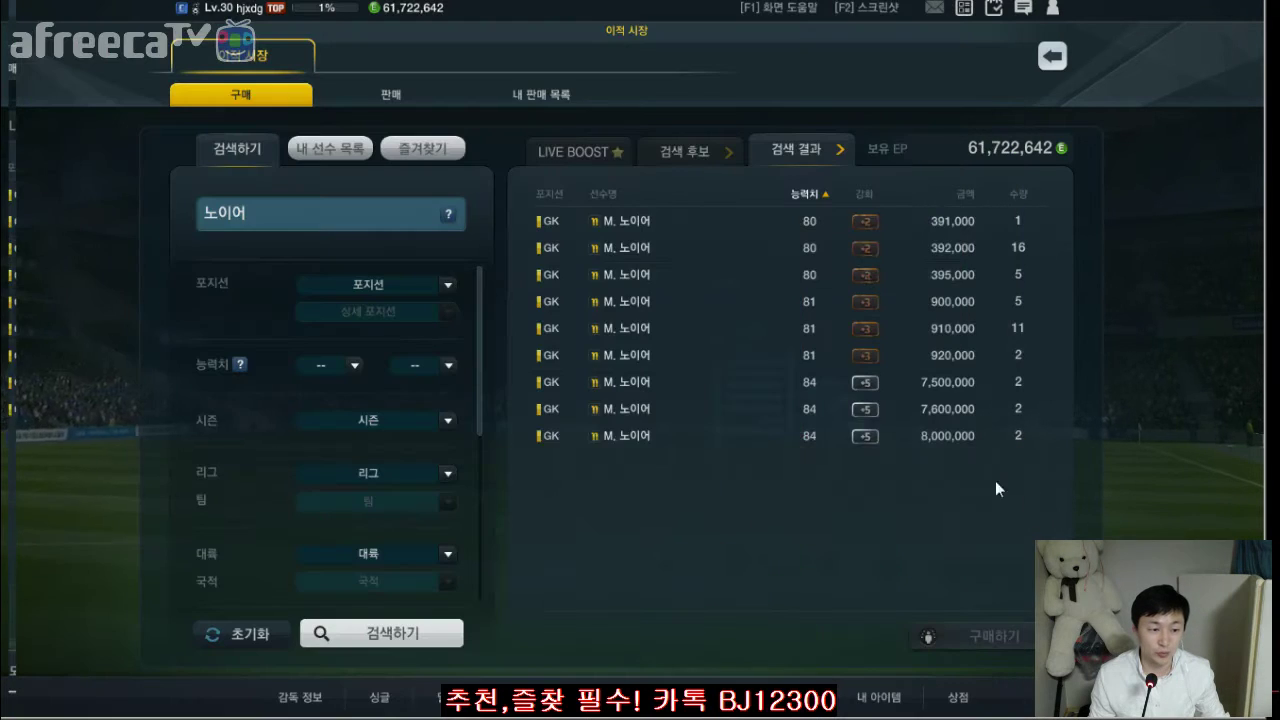
# - Check the market listings of the 15-season, 11-season and yellow-badged 10-season M. 노이어 from the search candidates
pyautogui.click(690, 152)
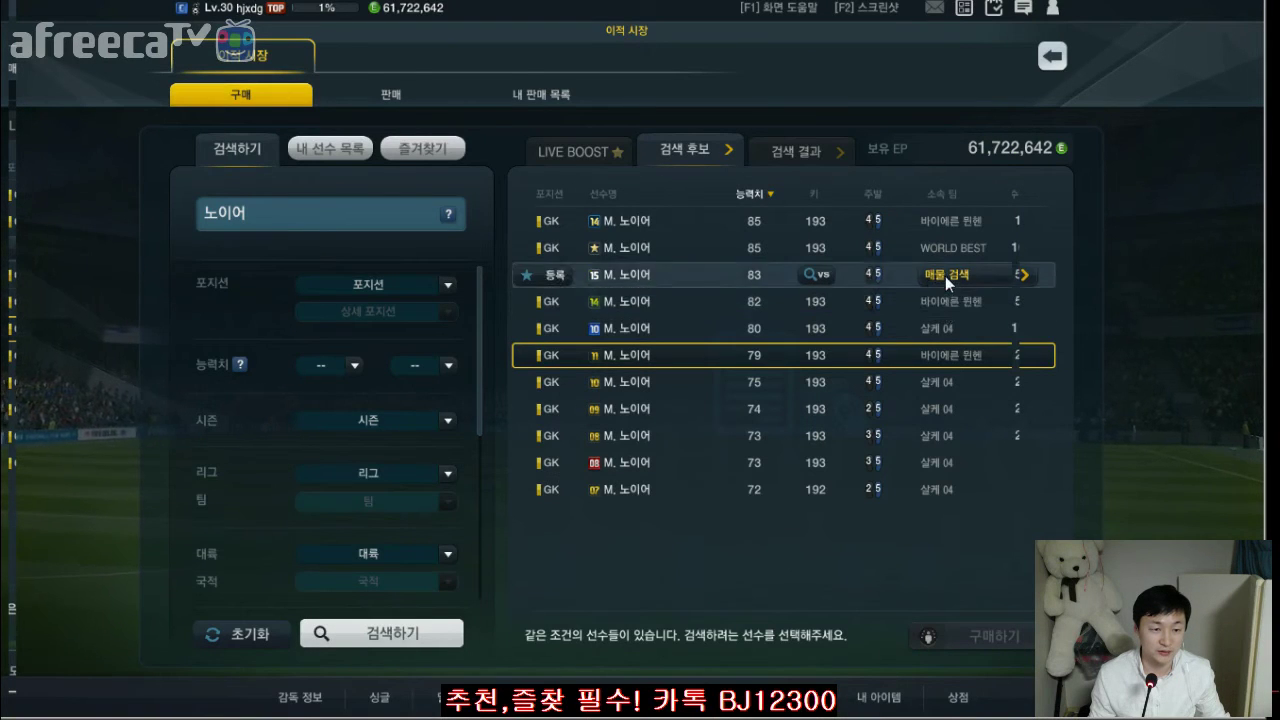
pyautogui.click(945, 276)
pyautogui.click(684, 148)
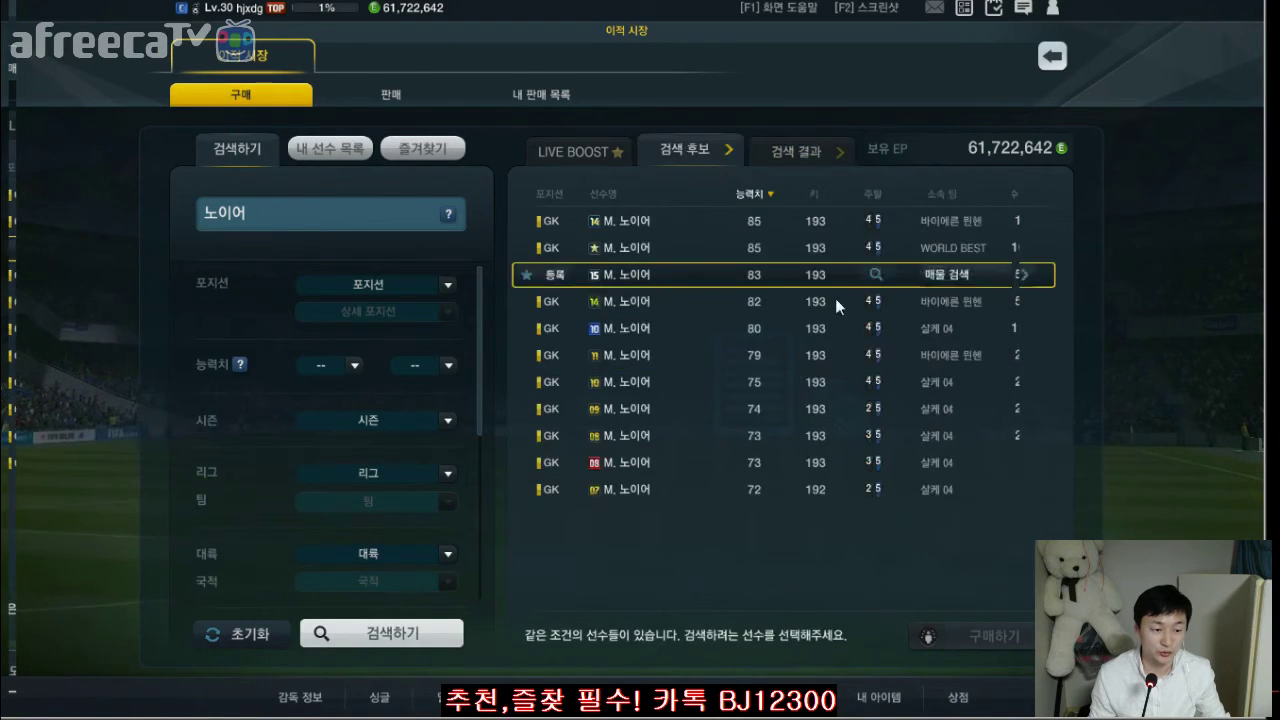
pyautogui.click(1008, 352)
pyautogui.click(680, 151)
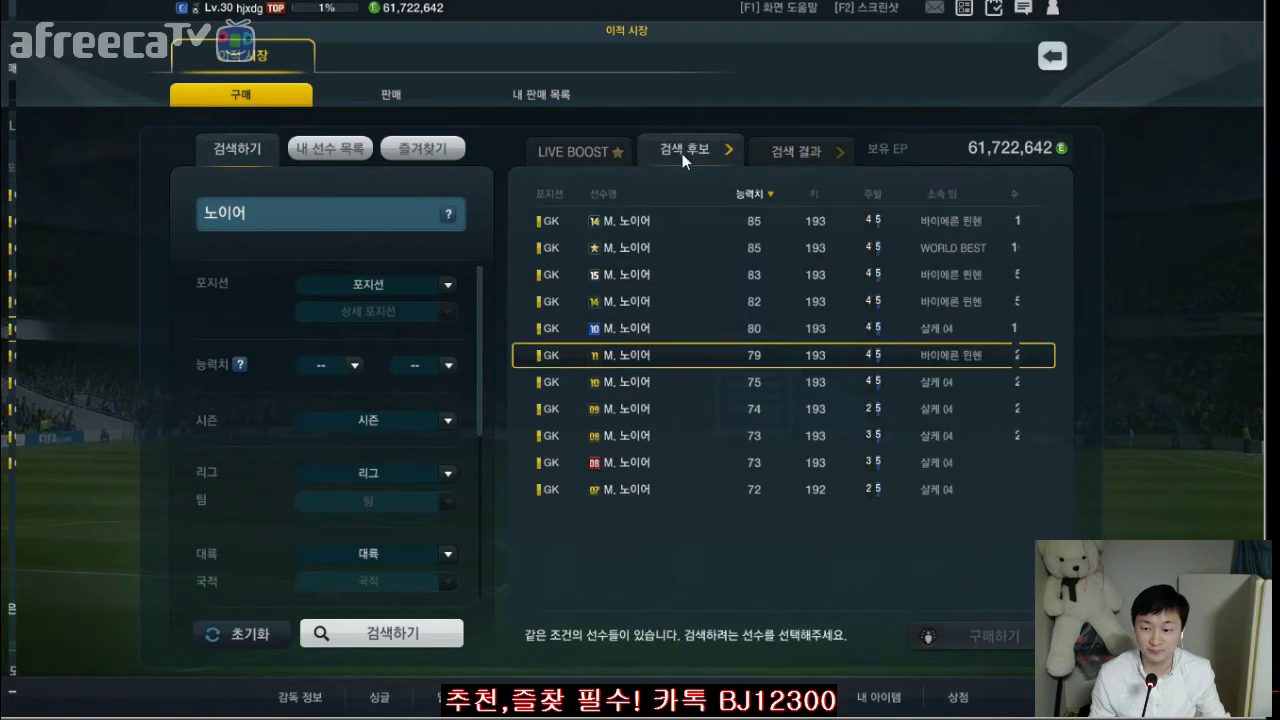
pyautogui.click(952, 383)
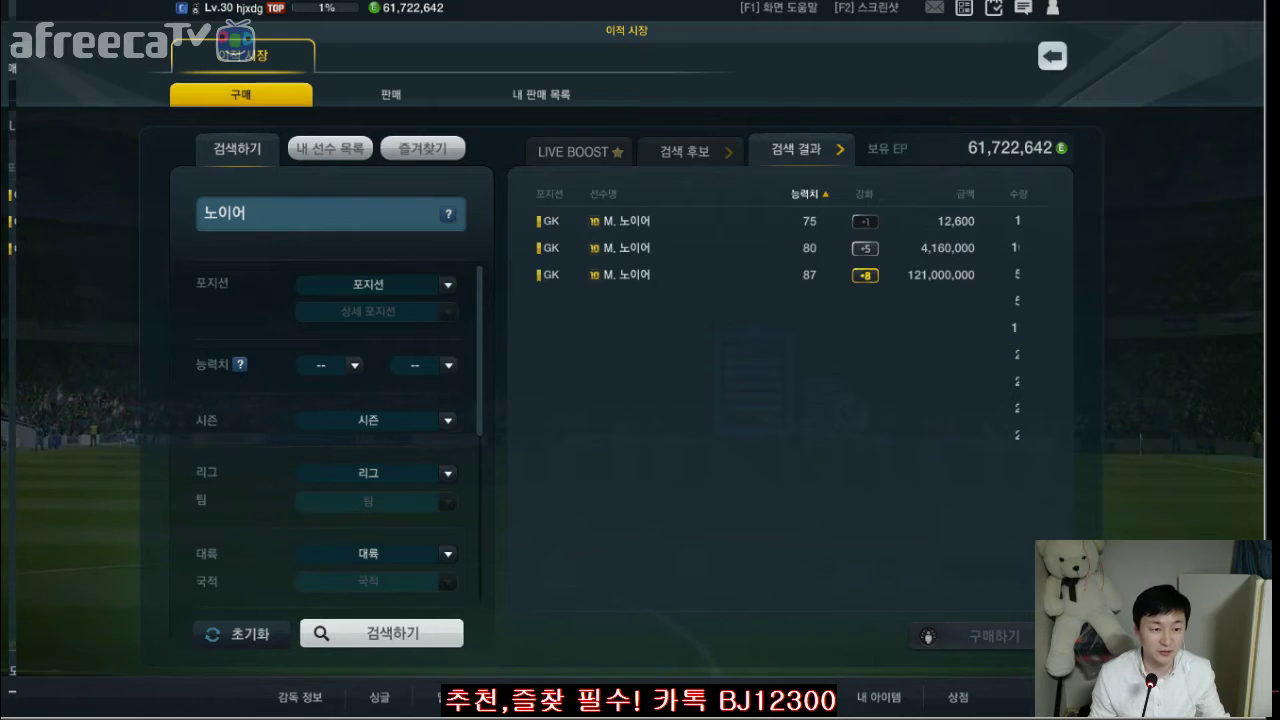
# - Switch to the Excel lineup and enter "10노이어" in C17 with a price of 410 in C18
pyautogui.hotkey('alt', 'Tab')
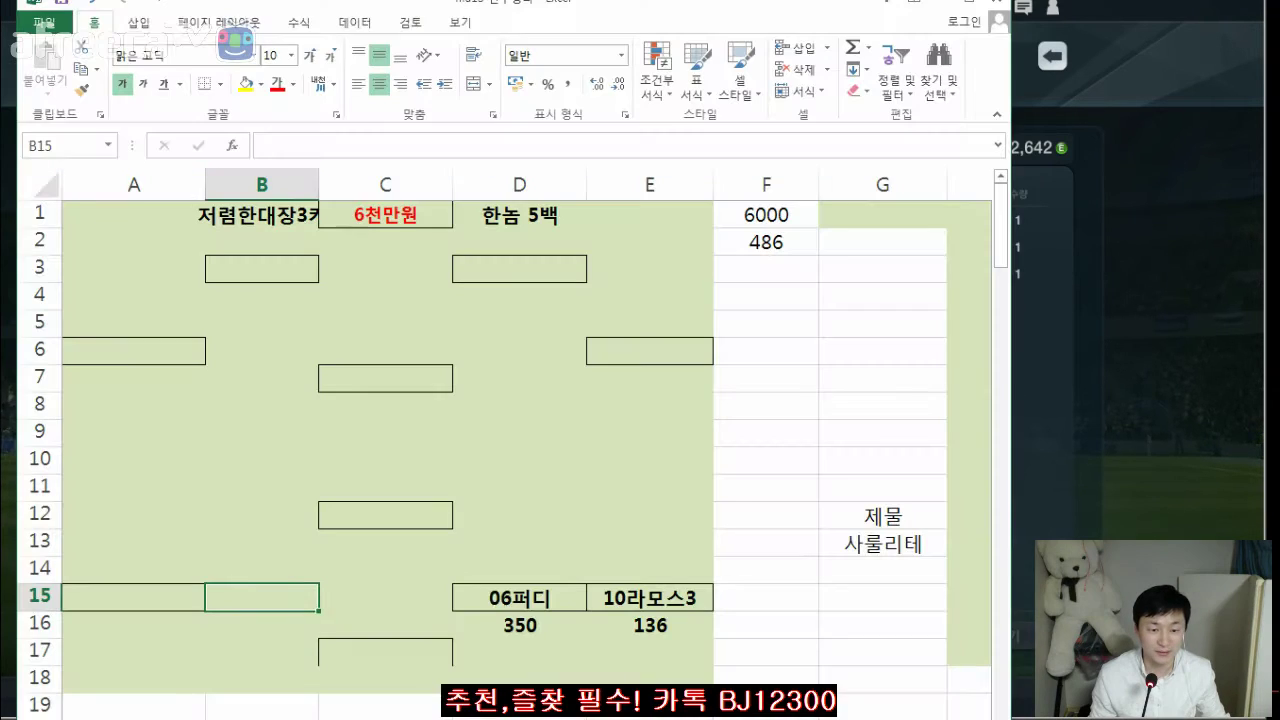
pyautogui.click(409, 615)
pyautogui.click(406, 646)
pyautogui.write('10')
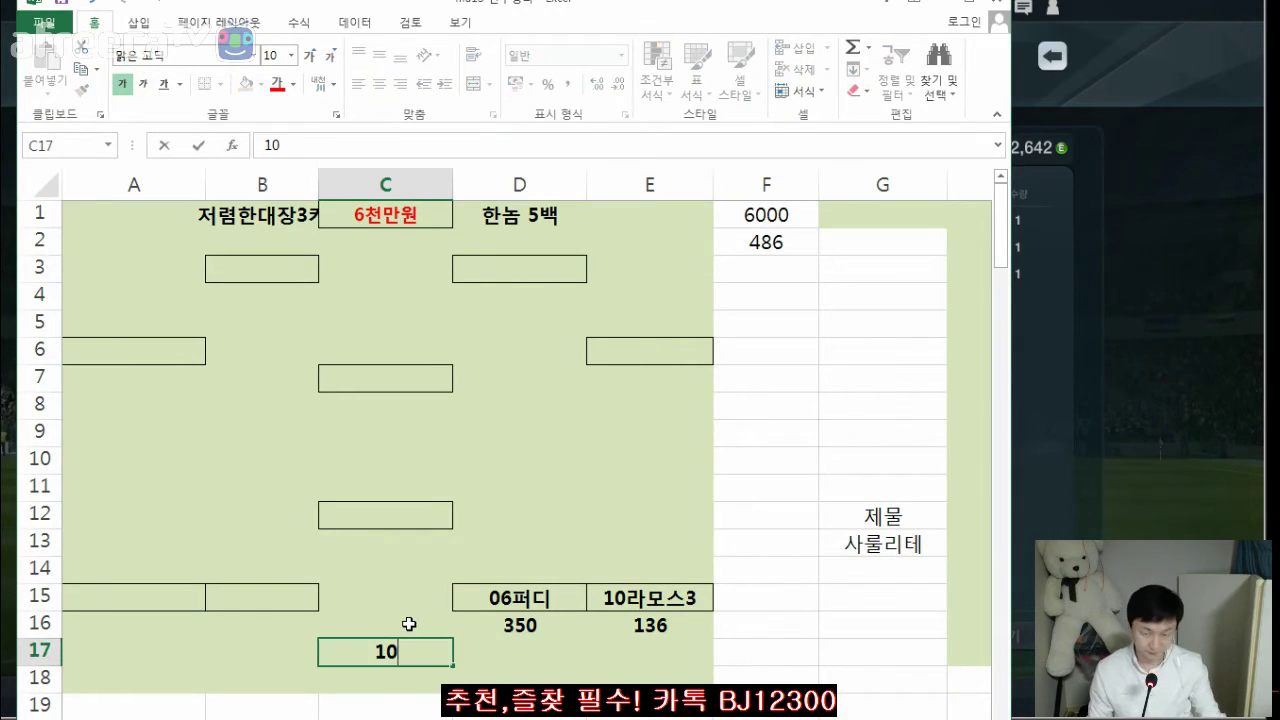
pyautogui.write('ㄴㅗ이어')
pyautogui.press('Return')
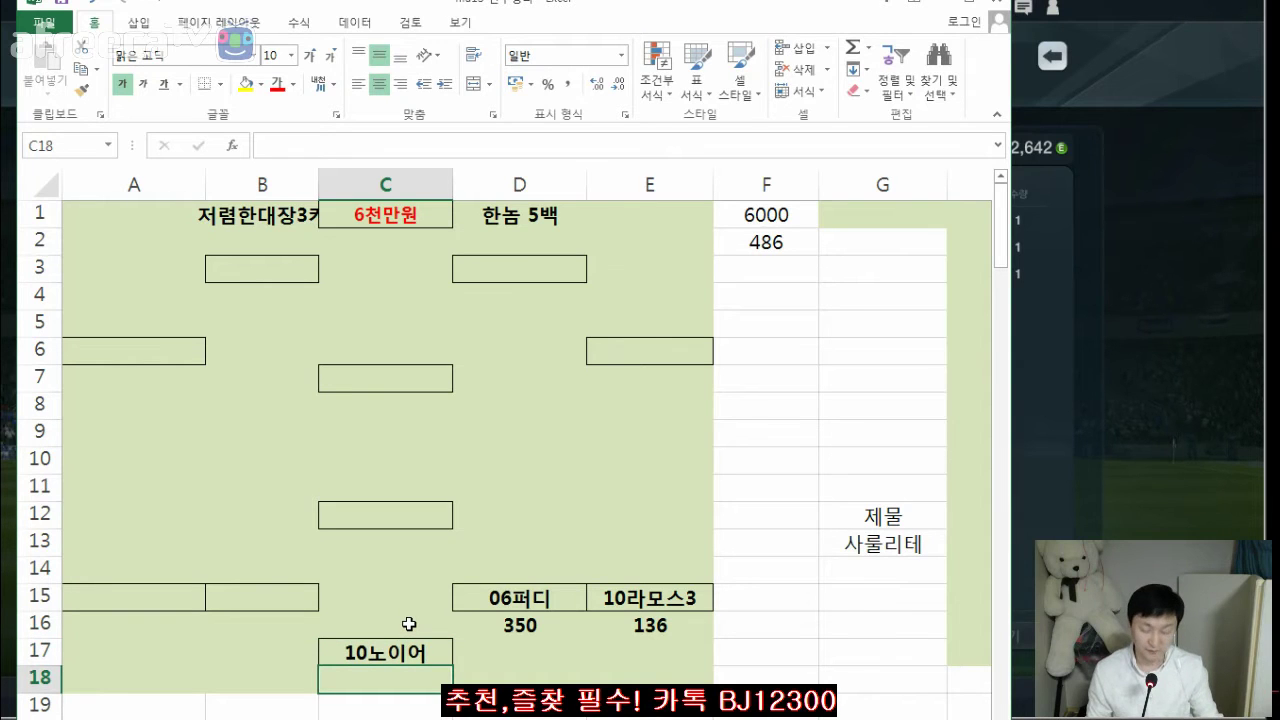
pyautogui.write('1')
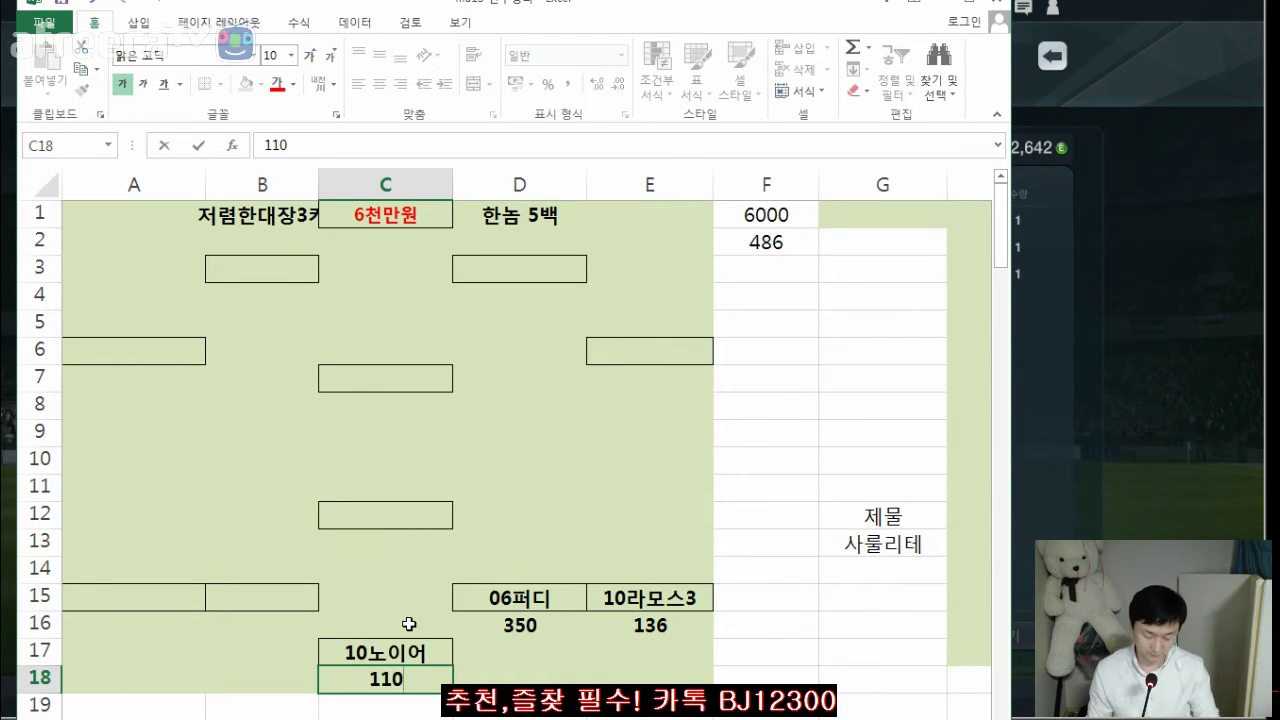
pyautogui.write('10')
pyautogui.press('Return')
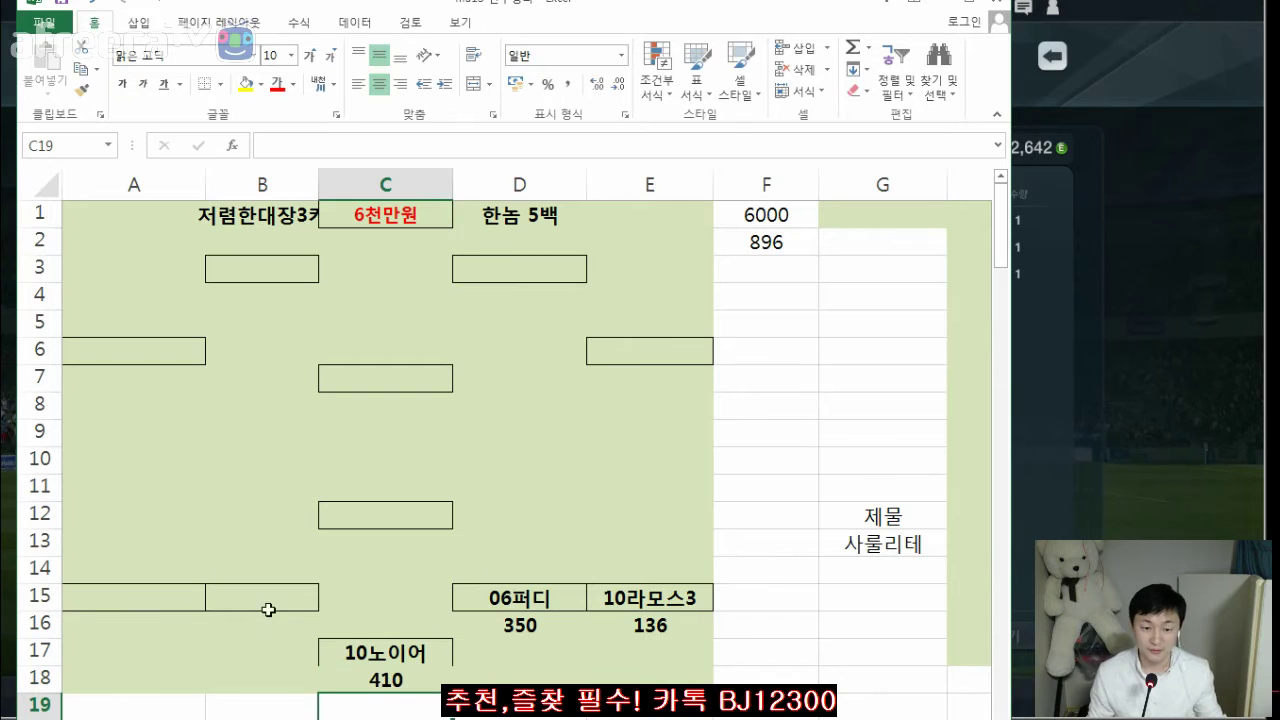
# - Enter "알라바" in cell A15 of the lineup
pyautogui.click(266, 607)
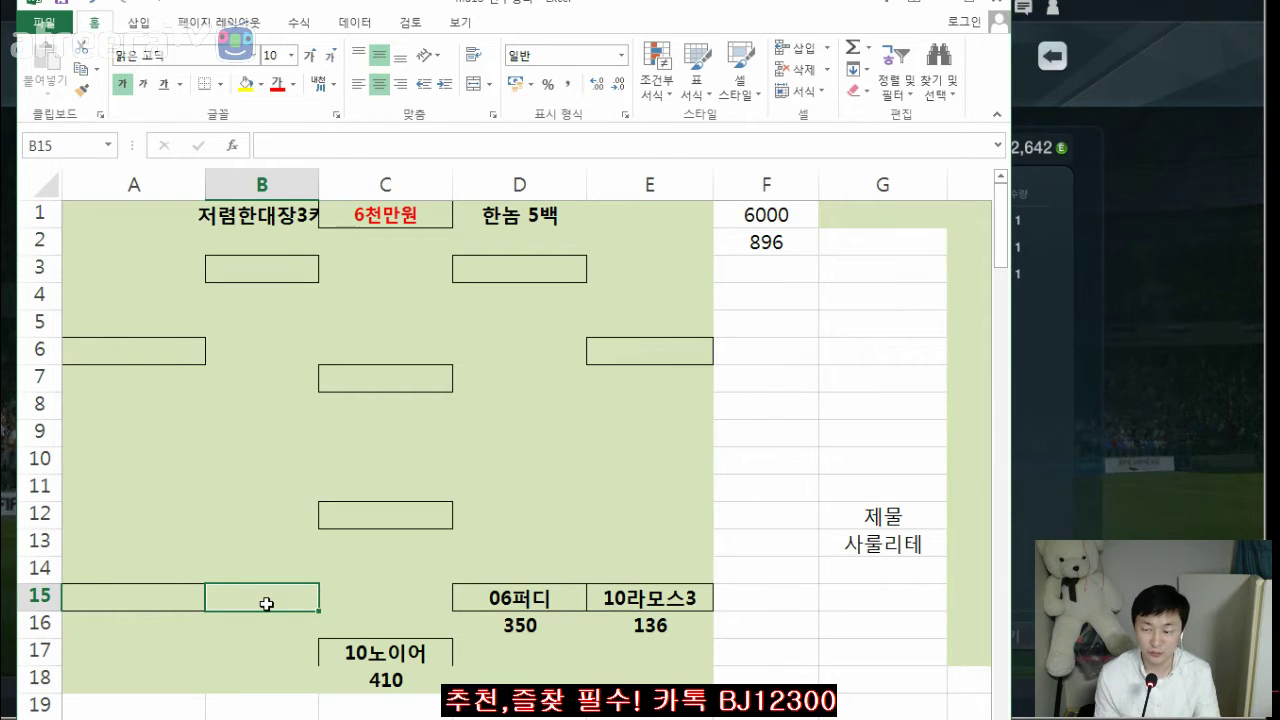
pyautogui.click(167, 594)
pyautogui.write('알라바')
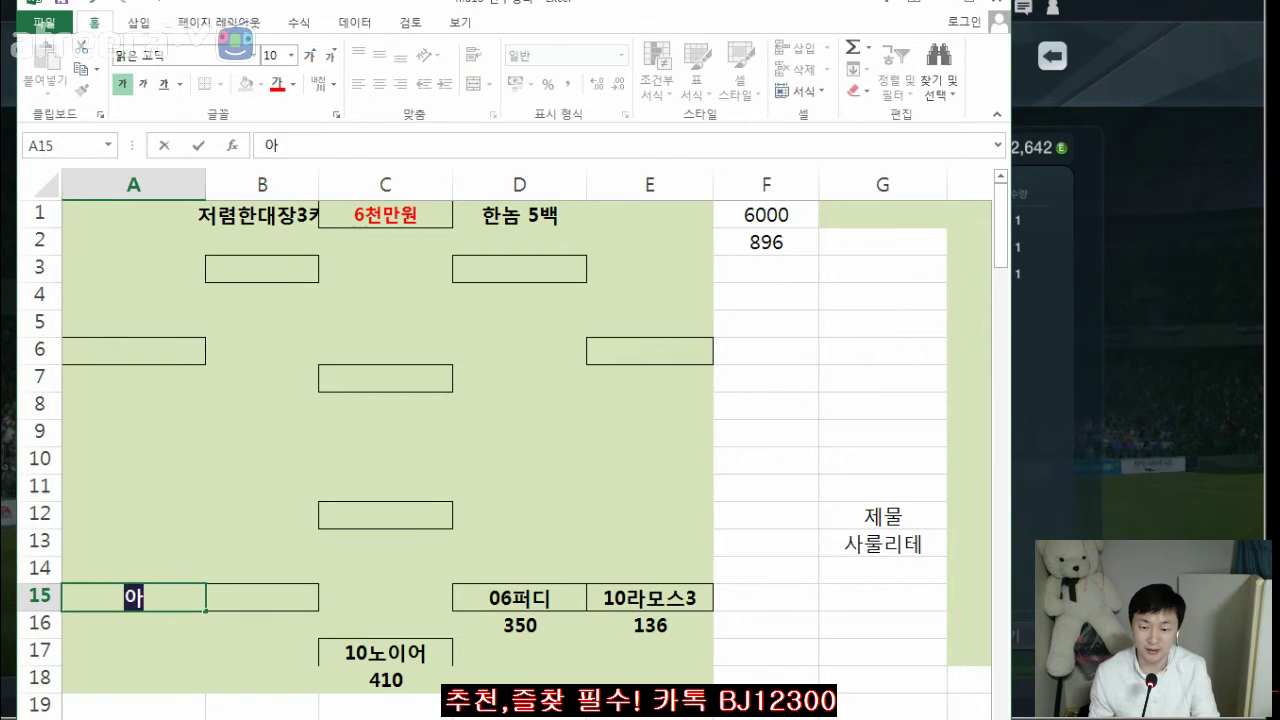
pyautogui.press('Return')
# - Switch to the transfer market, search for 알라바, and open the listings of the 15-season D. 알라바
pyautogui.click(1210, 497)
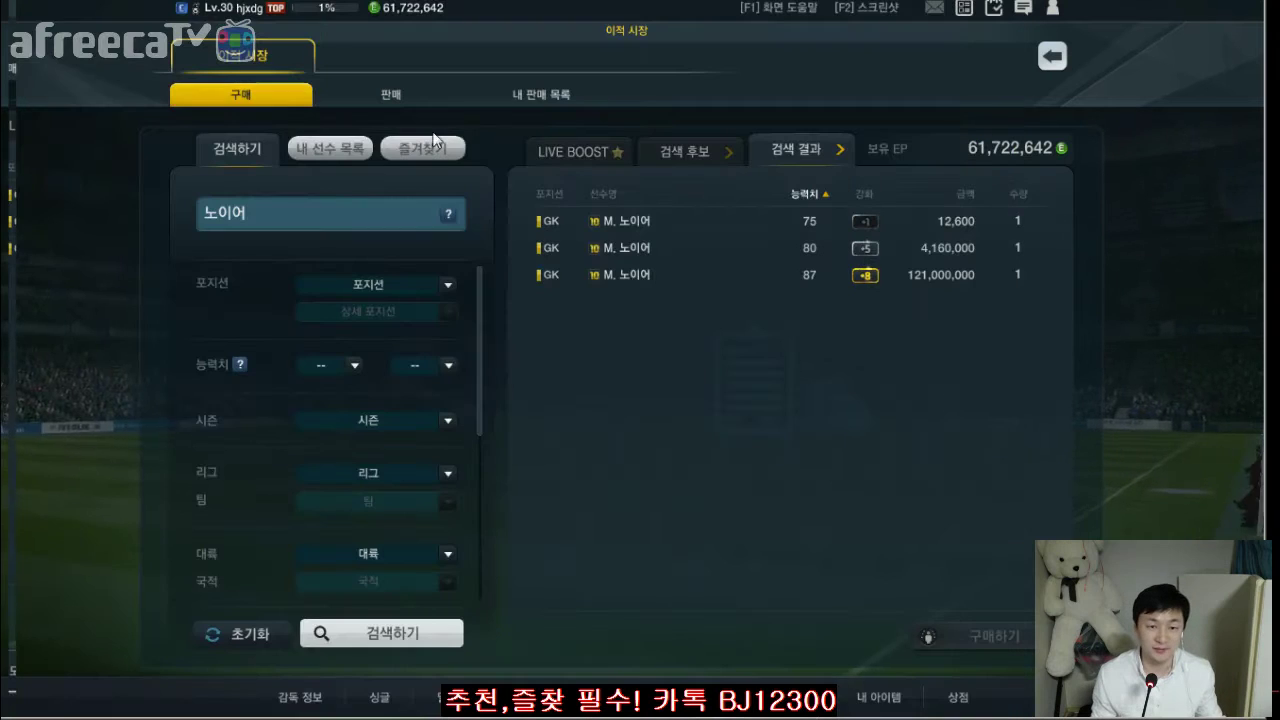
pyautogui.write('뇌')
pyautogui.press('BackSpace')
pyautogui.write('알라바')
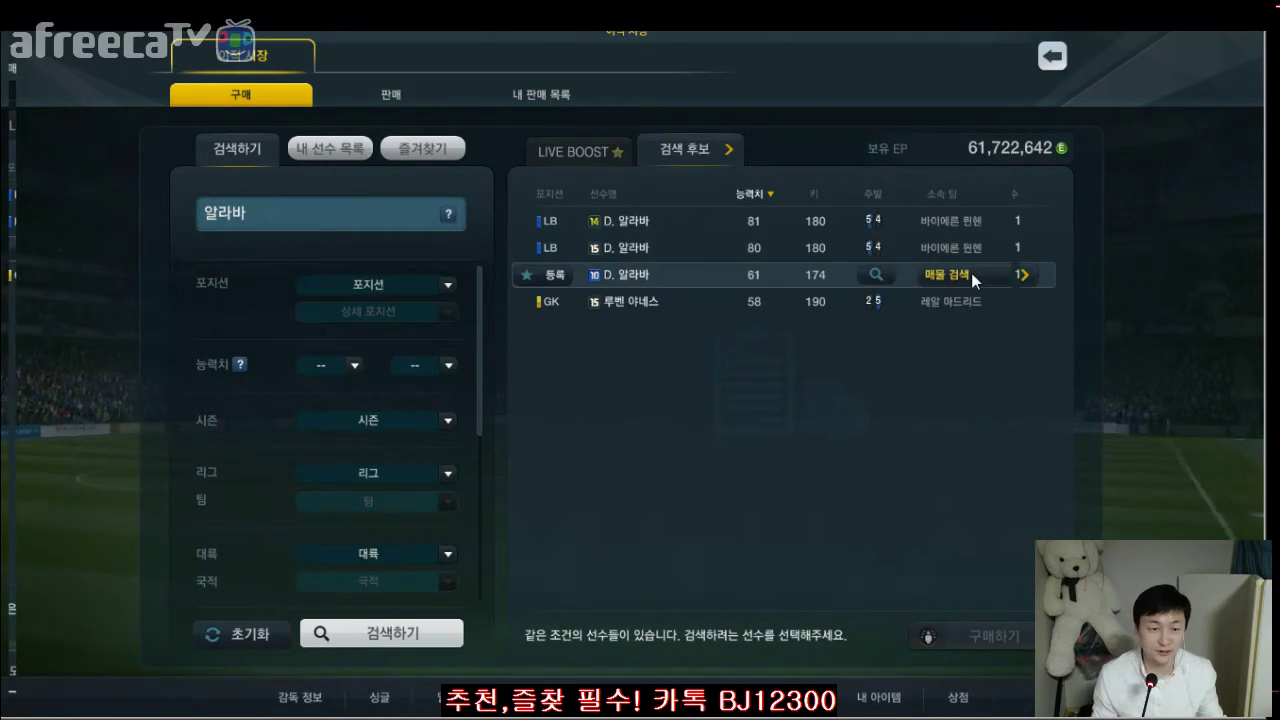
pyautogui.click(970, 248)
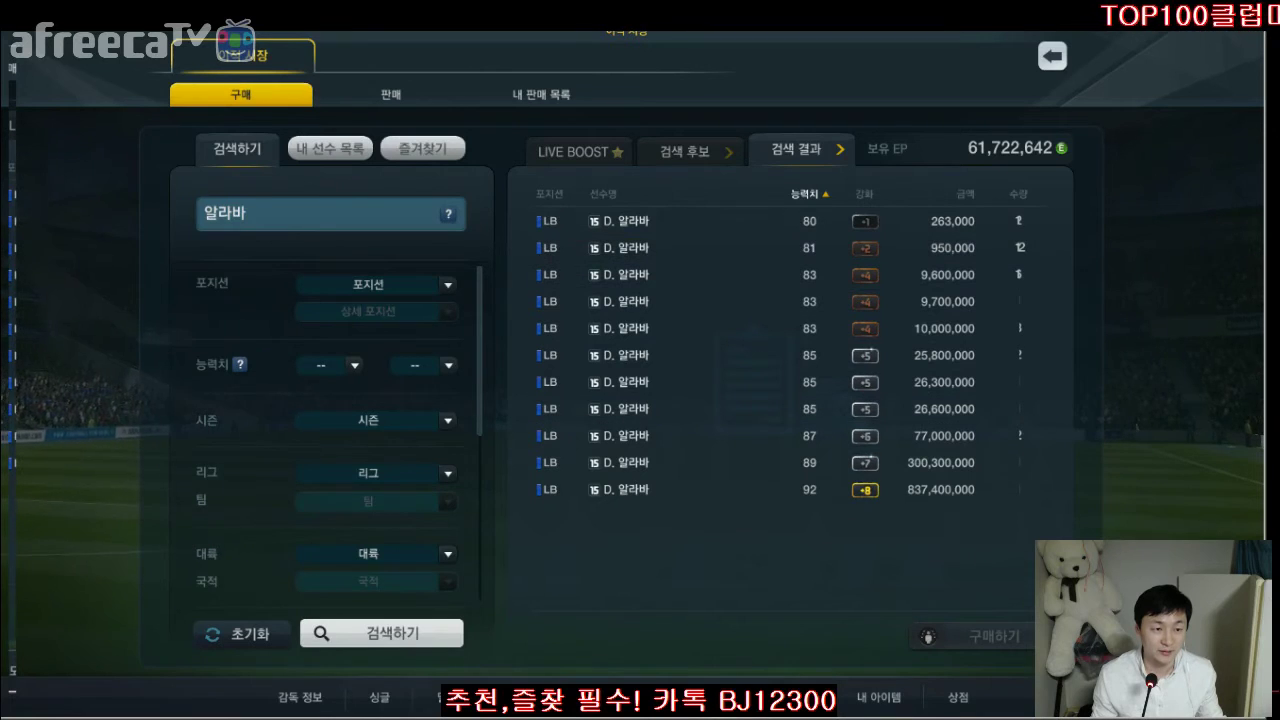
# - Switch back to the Excel lineup, change A15 to "14알라바", and set its price in A16 to 300
pyautogui.hotkey('alt', 'Tab')
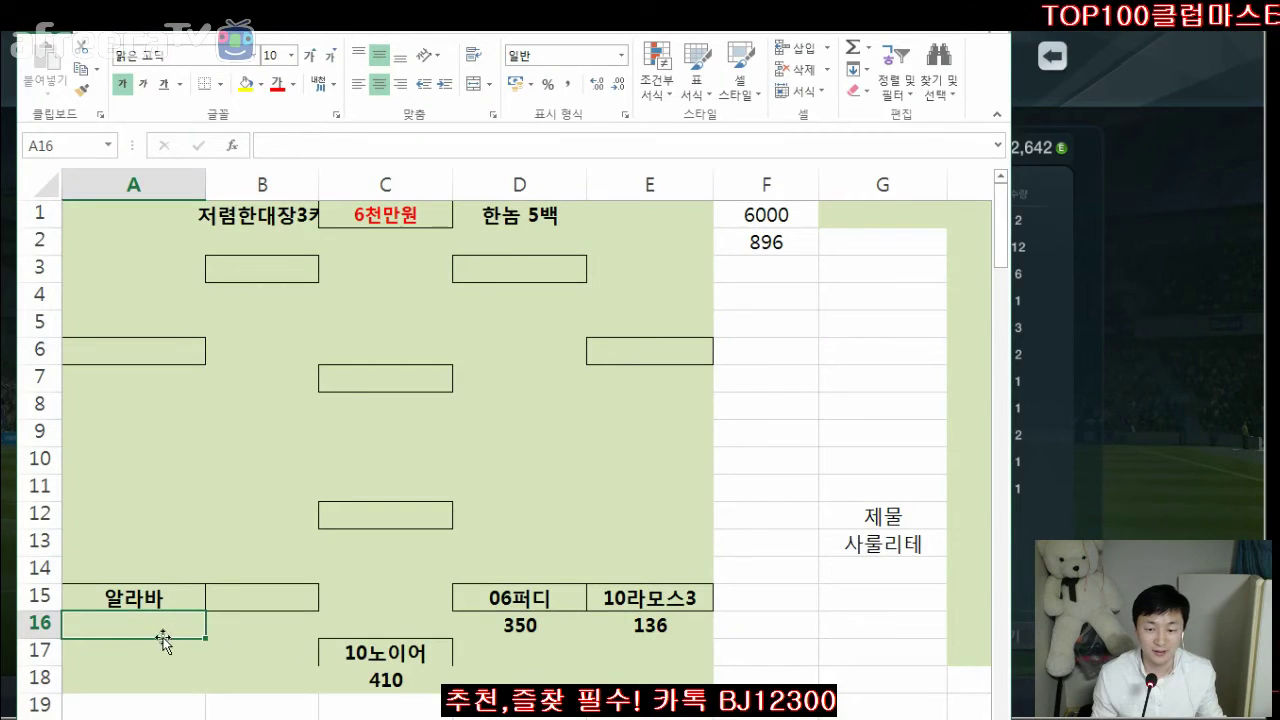
pyautogui.doubleClick(108, 598)
pyautogui.write('11')
pyautogui.press('Return')
pyautogui.write('300')
pyautogui.press('Return')
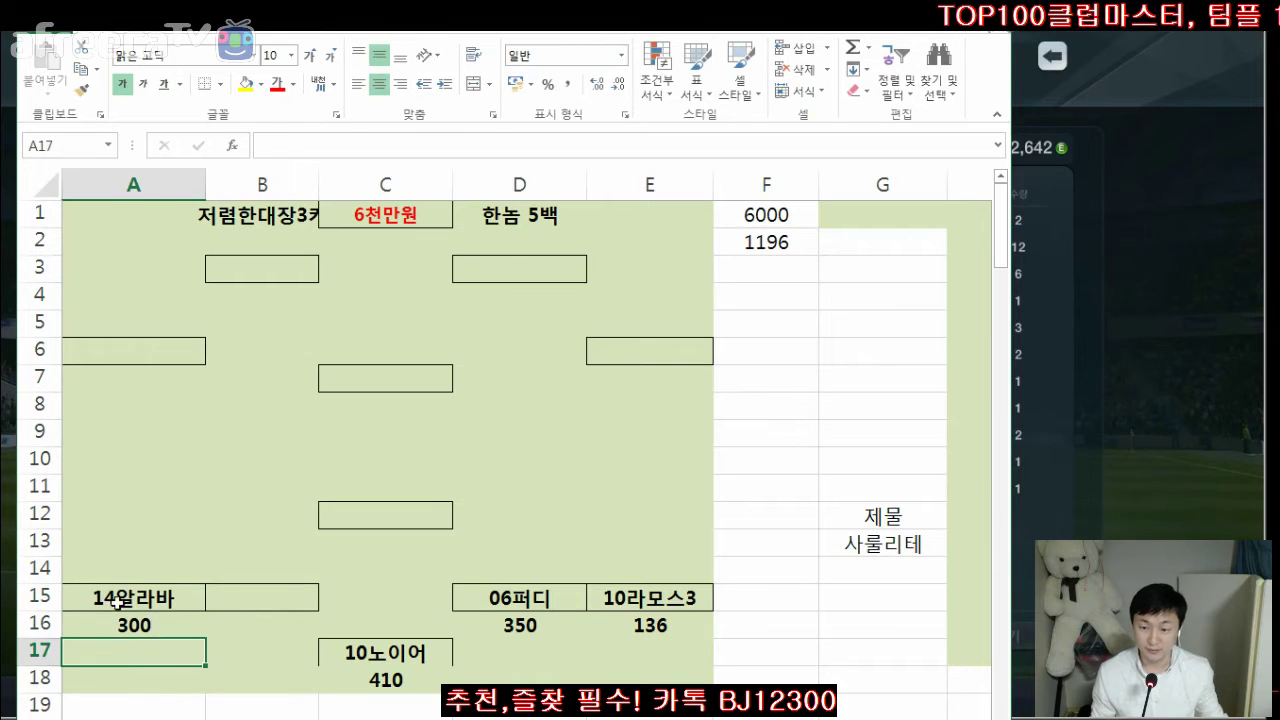
# - Enter "페페,티실" in cell B15 as the centre-back candidates
pyautogui.click(283, 597)
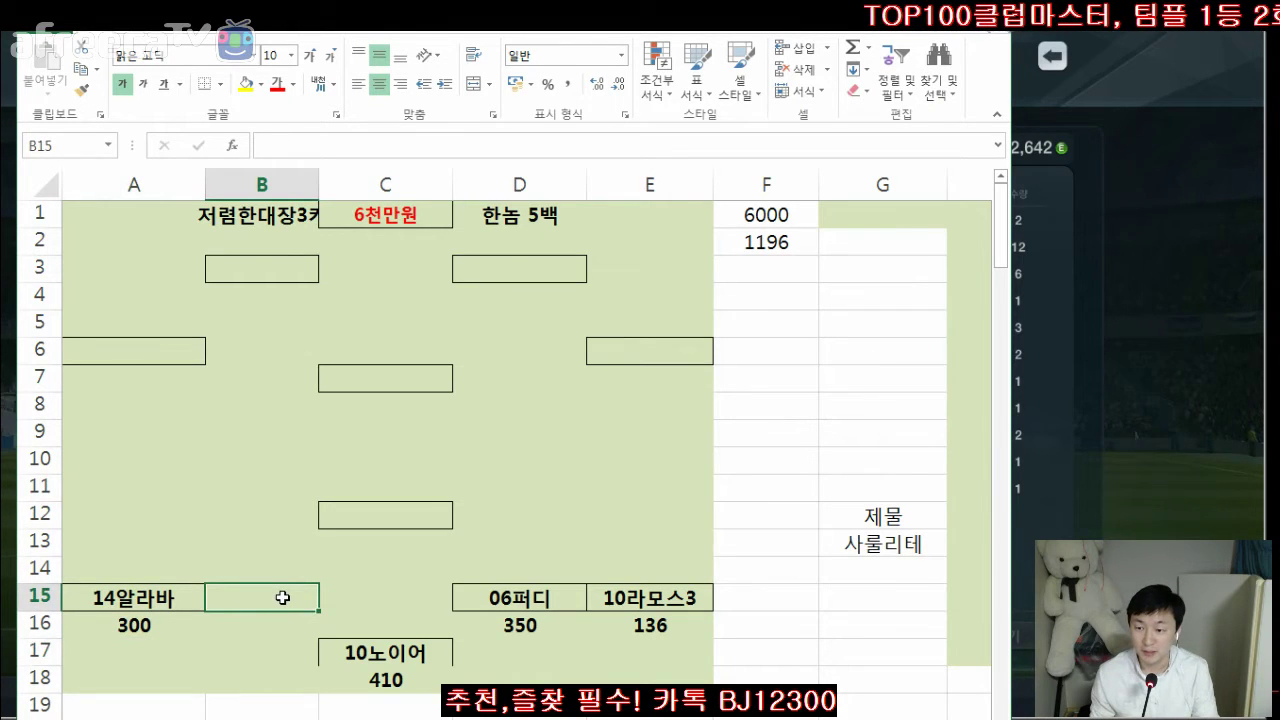
pyautogui.write('페페')
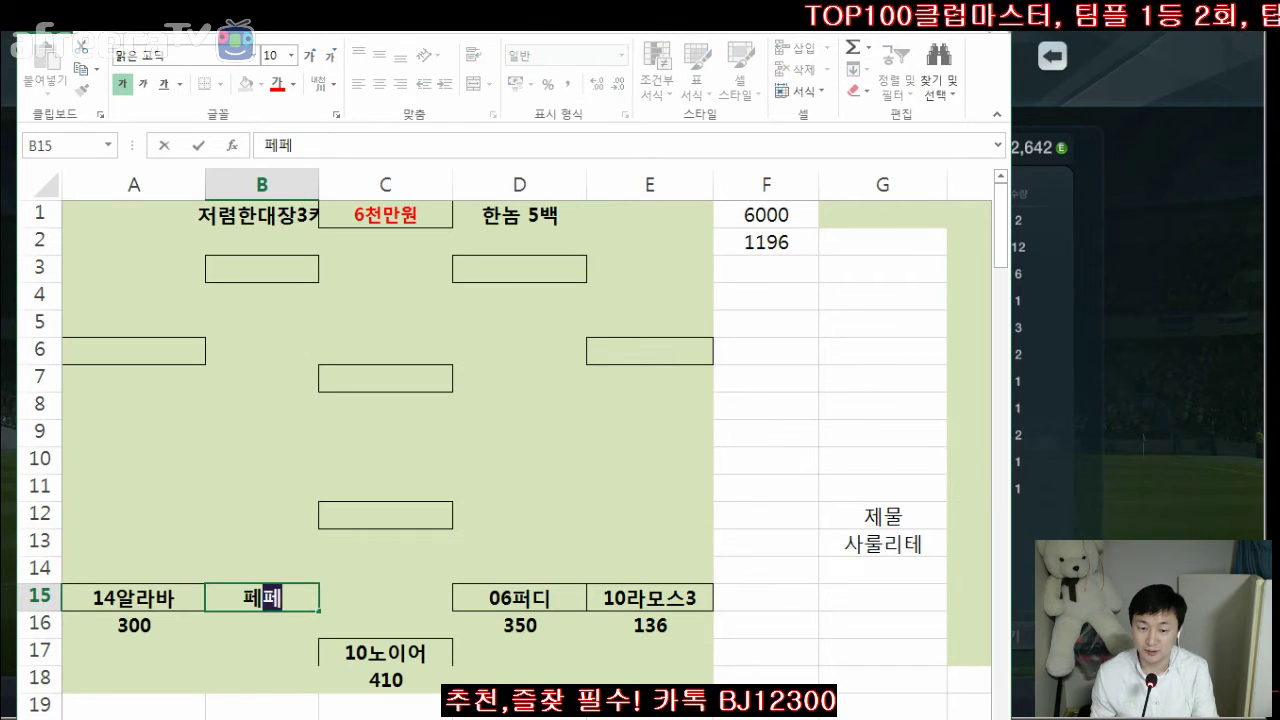
pyautogui.write(',ㅌ실')
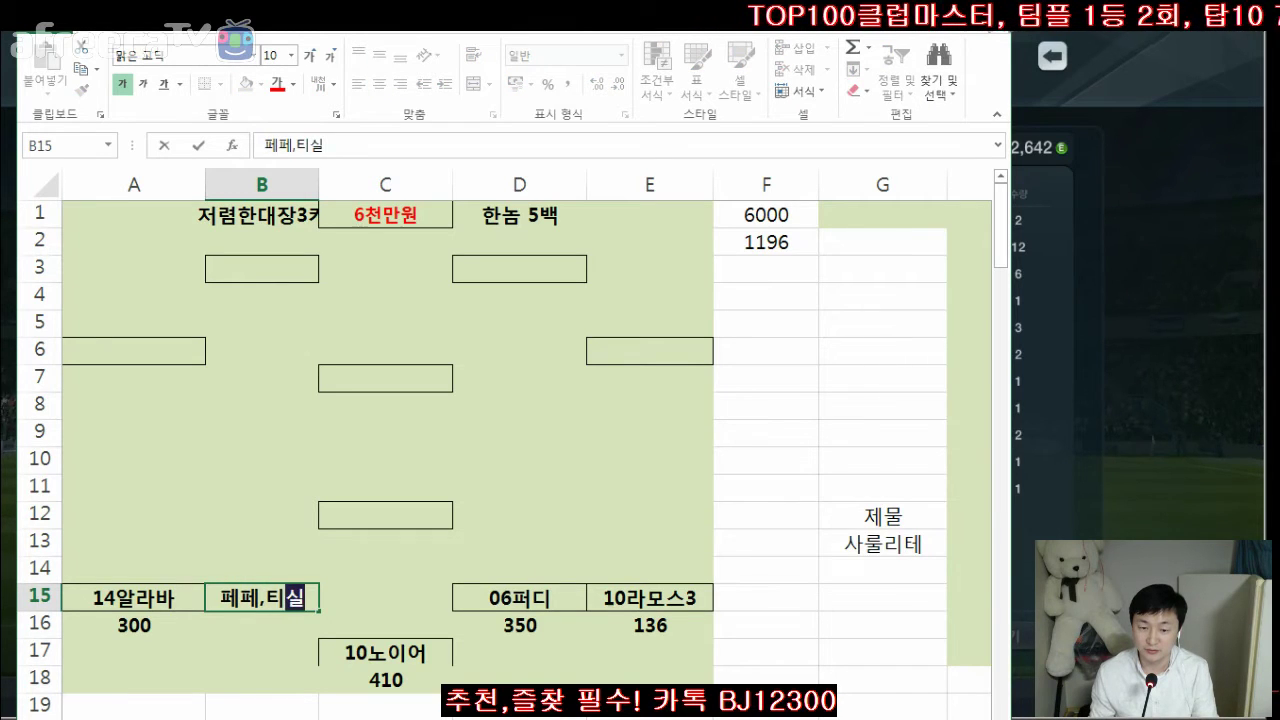
pyautogui.press('Return')
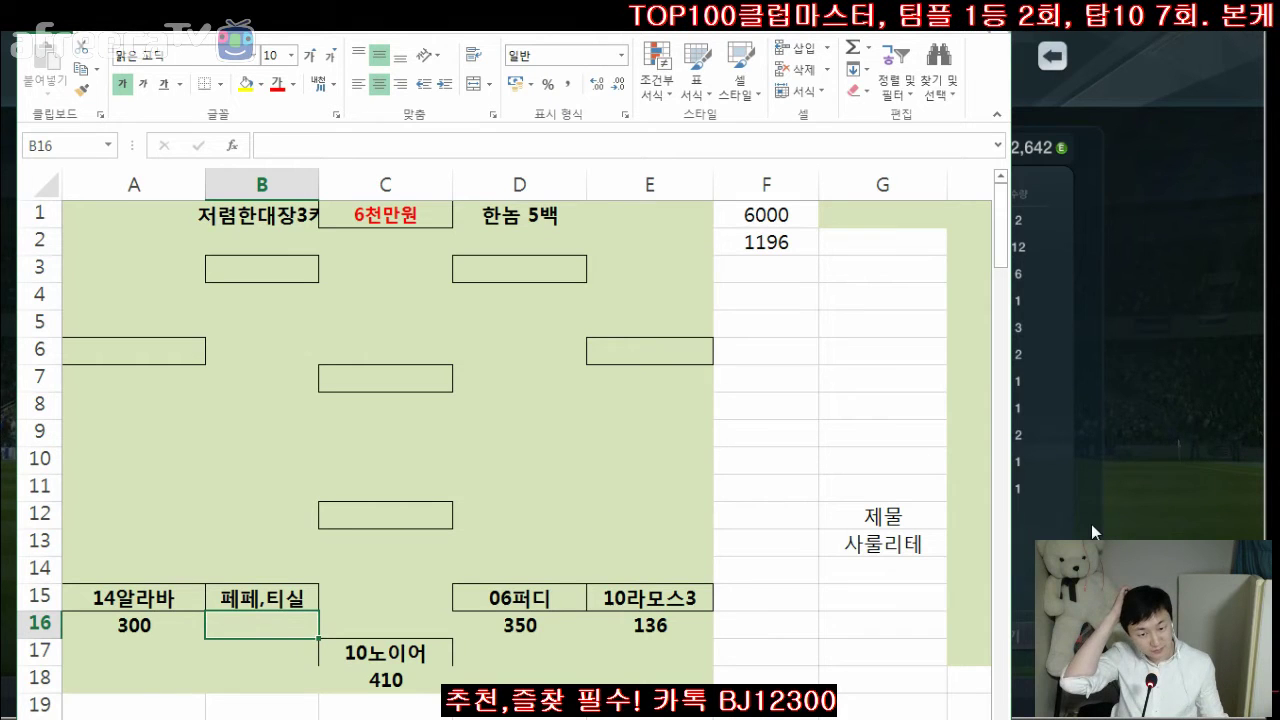
# - Extend the A15 entry to "14알라바3"
pyautogui.doubleClick(190, 592)
pyautogui.write('3')
pyautogui.press('Return')
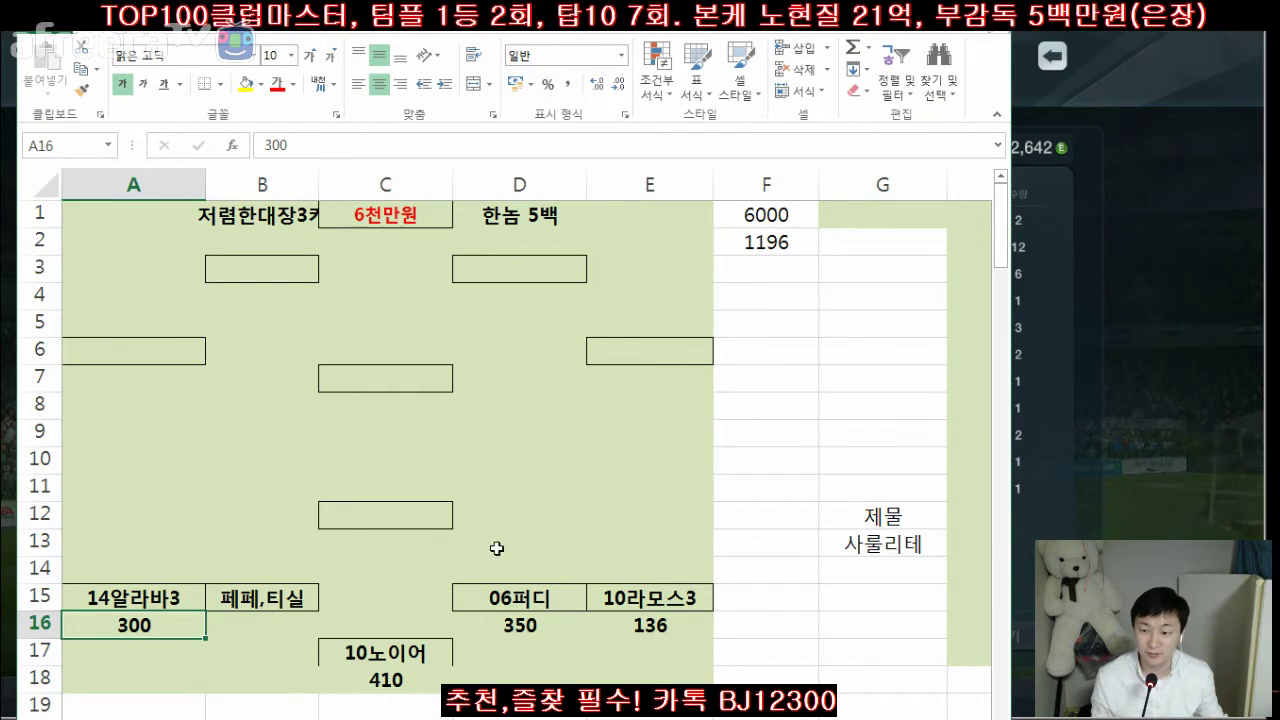
# - Select C12 in the lineup, switch to the transfer market, and search 페페 to open the 15-season listings
pyautogui.click(378, 535)
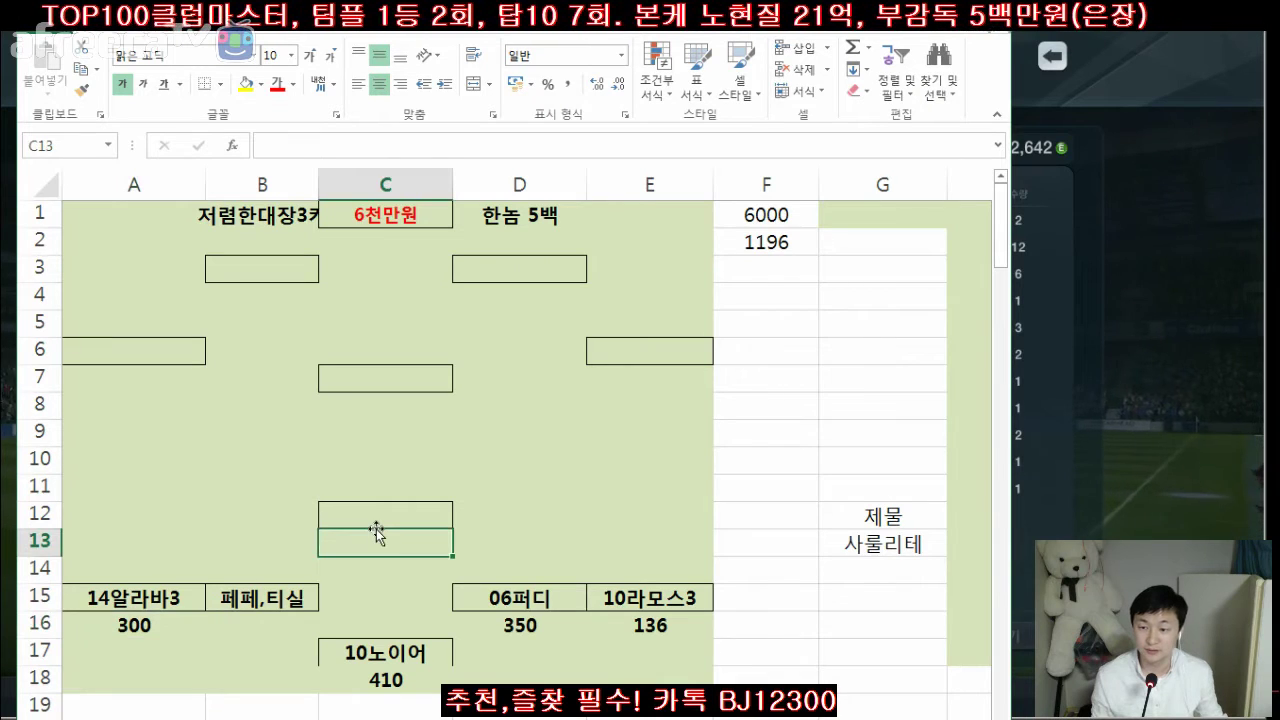
pyautogui.click(386, 512)
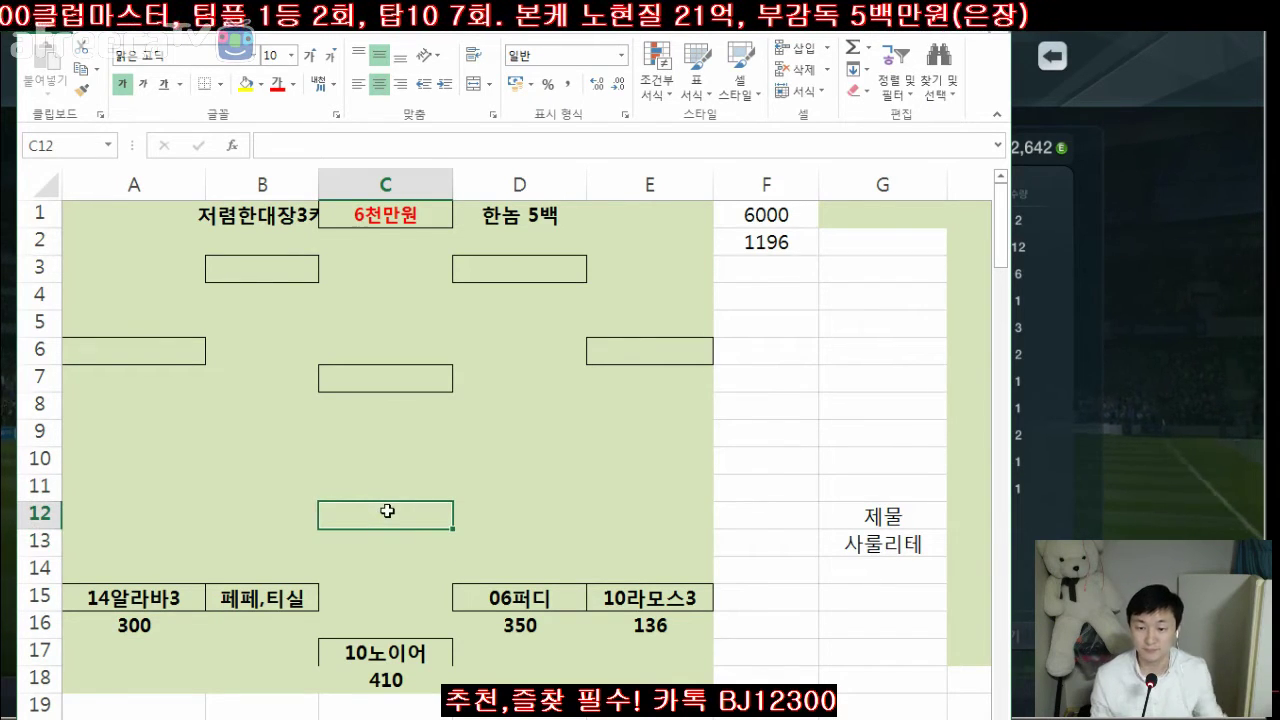
pyautogui.hotkey('alt', 'Tab')
pyautogui.press('BackSpace')
pyautogui.press('BackSpace')
pyautogui.write('페페')
pyautogui.click(1000, 277)
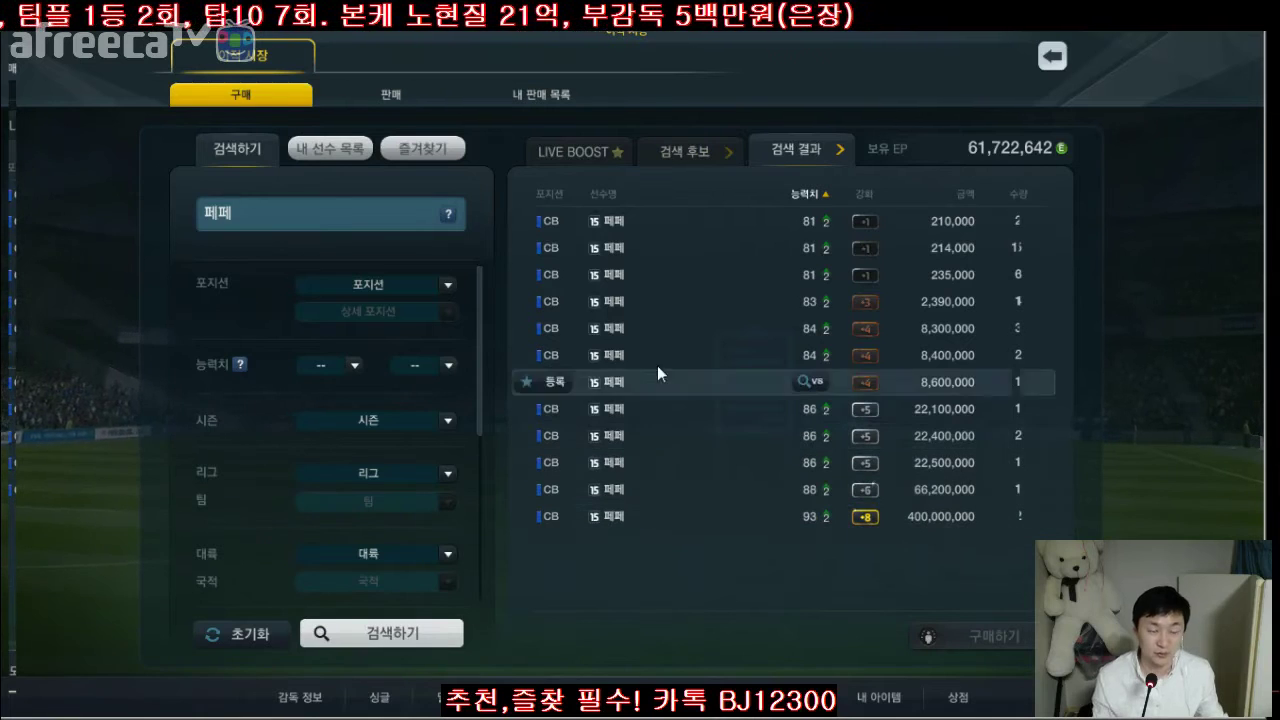
# - Open the listings of the blue-badged 10 페페 and review the detailed abilities of the cheapest +1 card
pyautogui.click(684, 151)
pyautogui.click(929, 241)
pyautogui.click(700, 219)
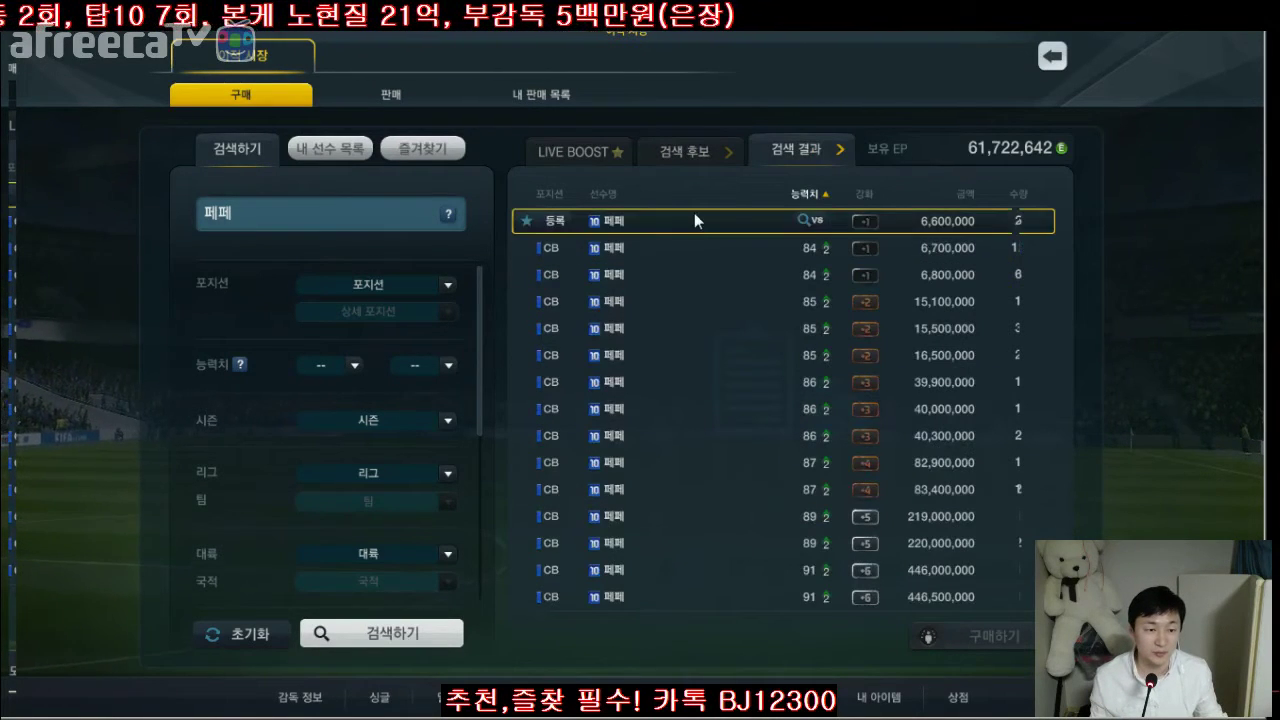
pyautogui.doubleClick(838, 220)
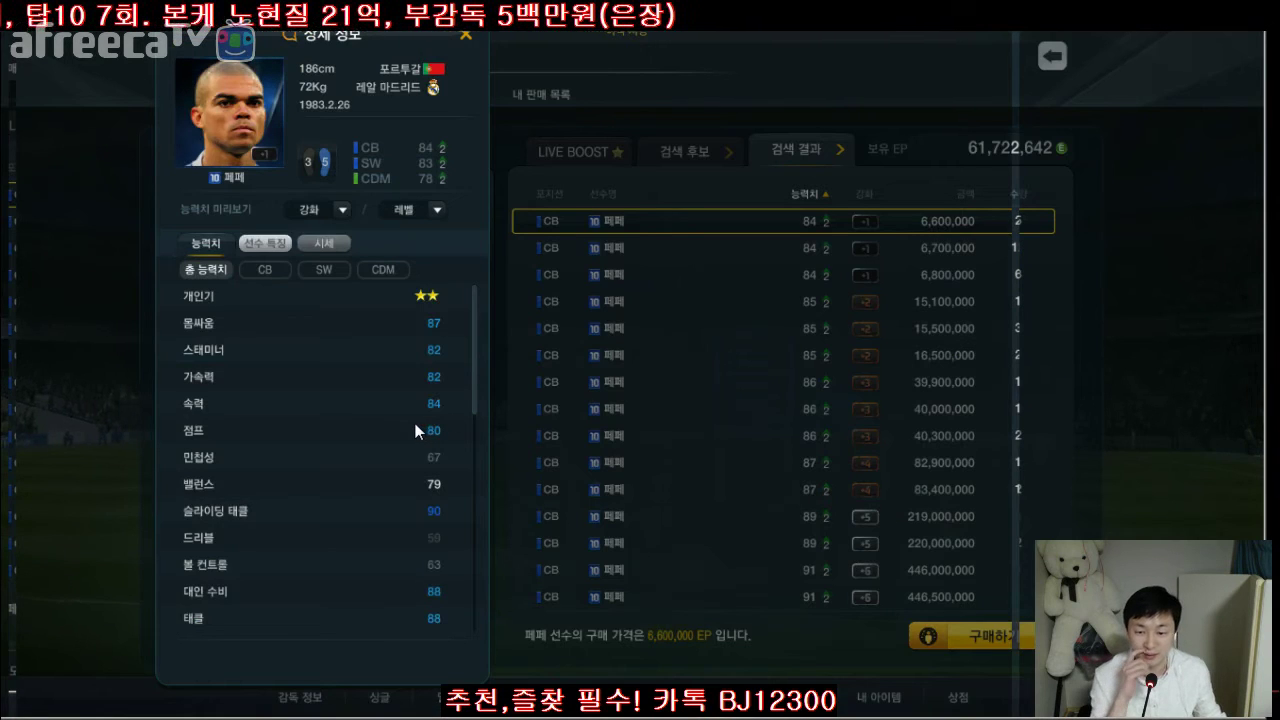
pyautogui.scroll(-3, 414, 423)
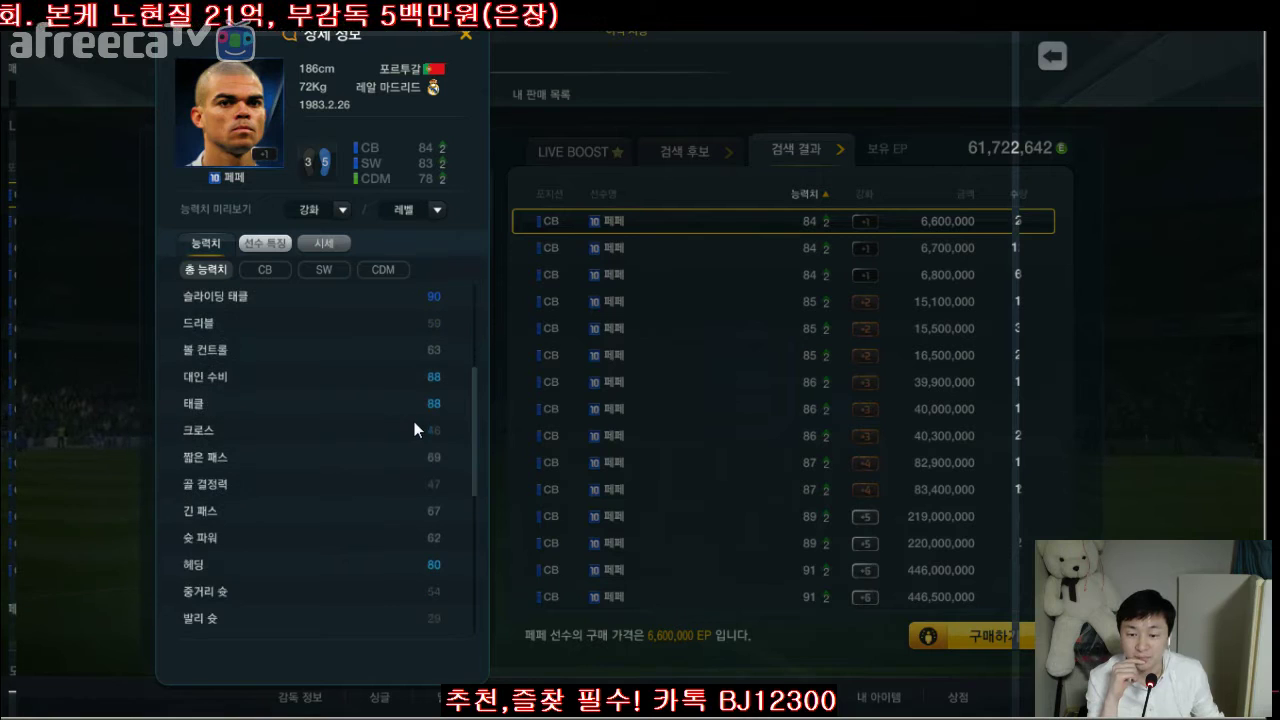
pyautogui.click(462, 33)
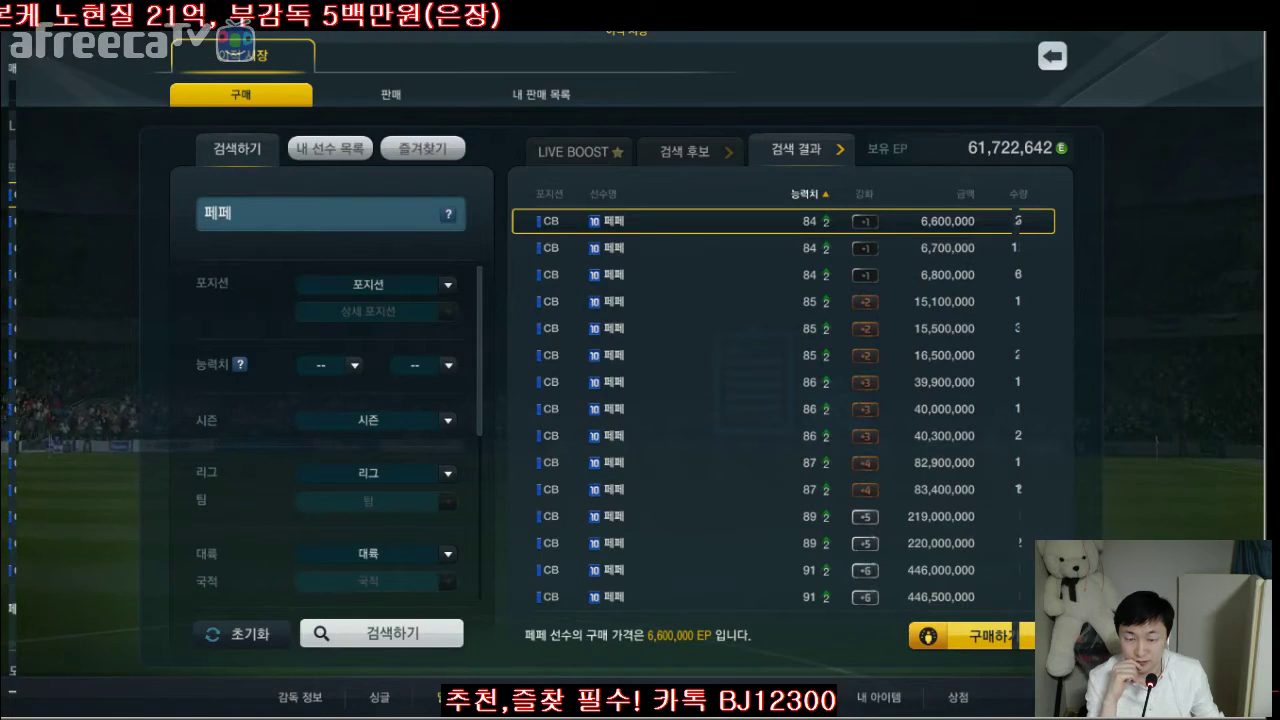
# - Check the B15 entry in the Excel lineup, then review the +1 페페 card's abilities in the transfer market again
pyautogui.hotkey('alt', 'Tab')
pyautogui.click(285, 600)
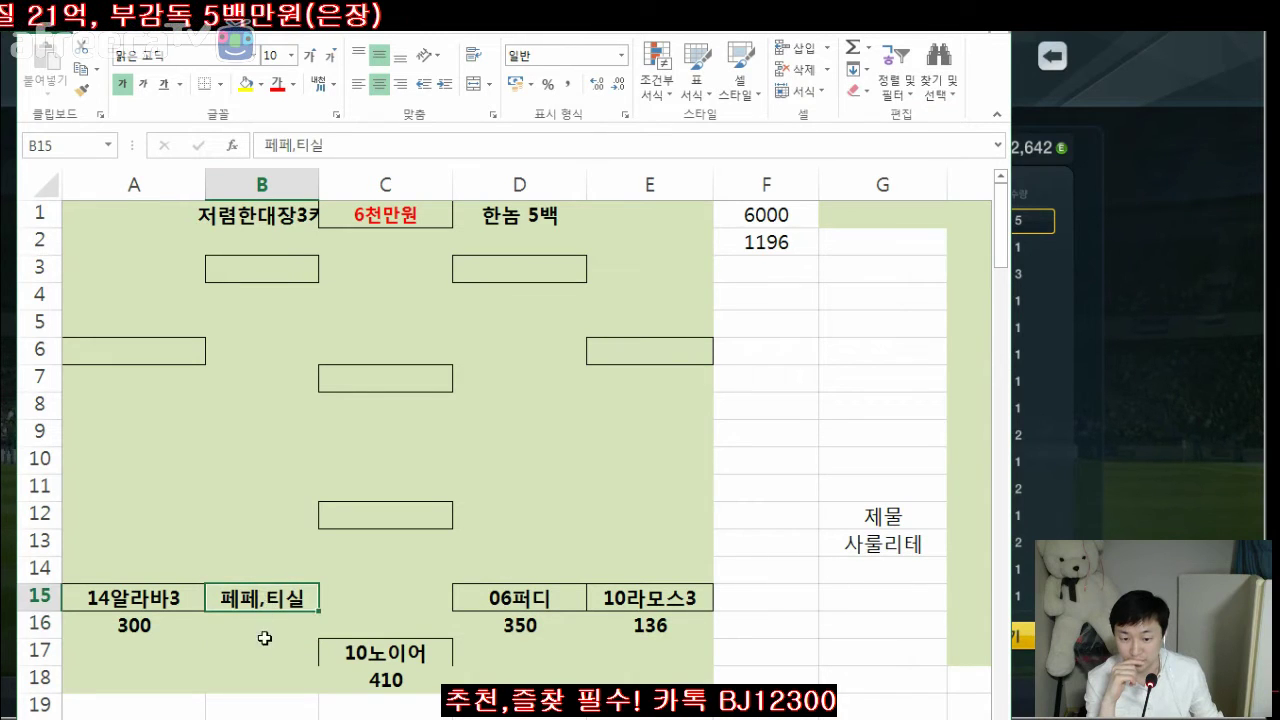
pyautogui.hotkey('alt', 'Tab')
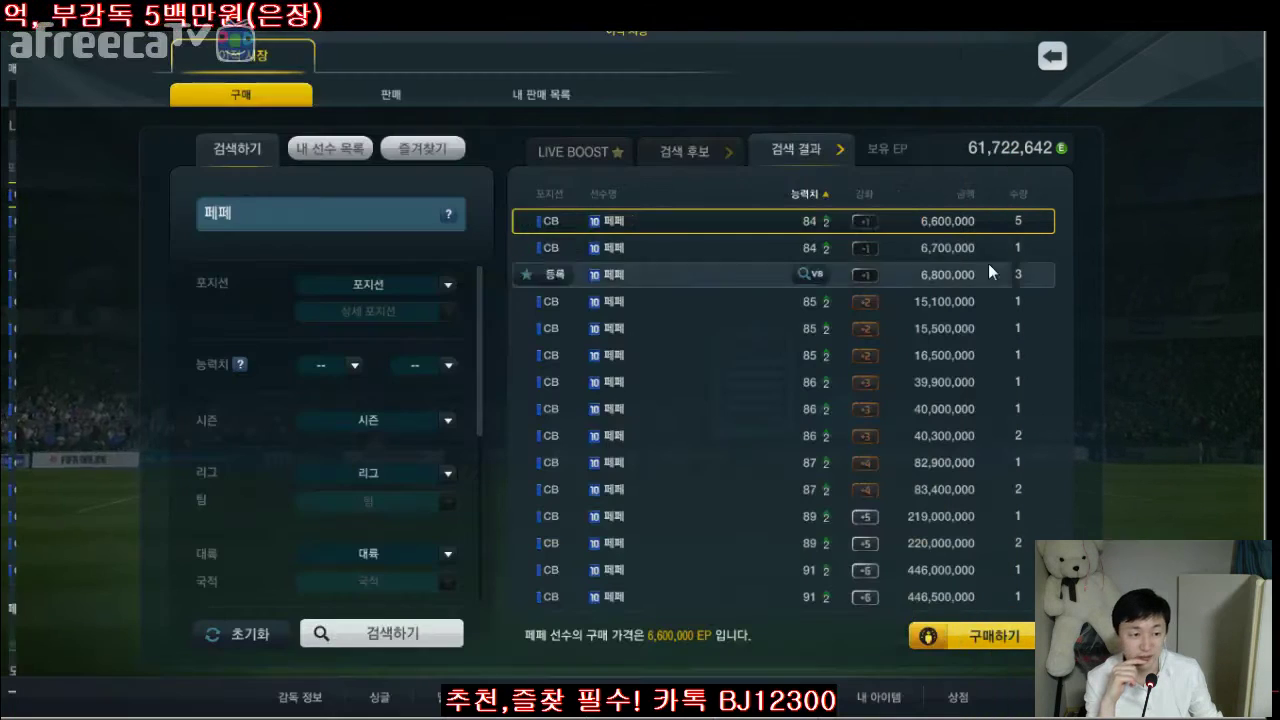
pyautogui.click(864, 221)
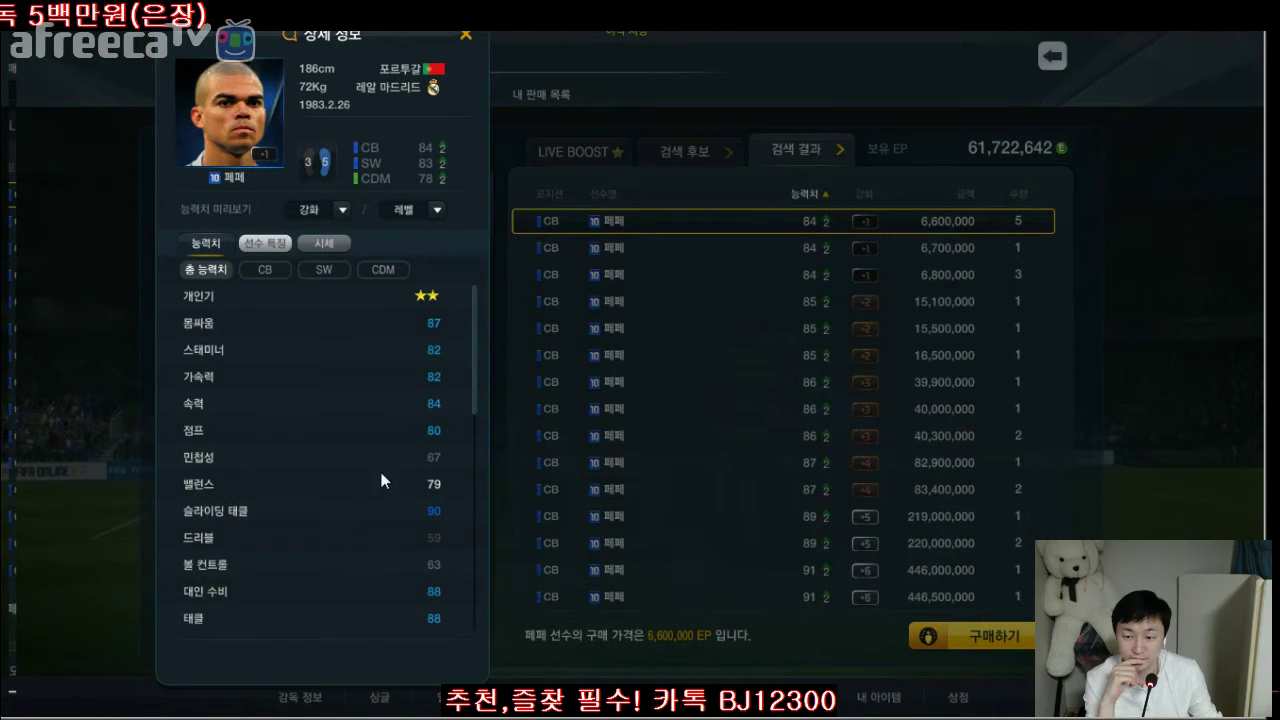
pyautogui.press('Escape')
pyautogui.click(353, 190)
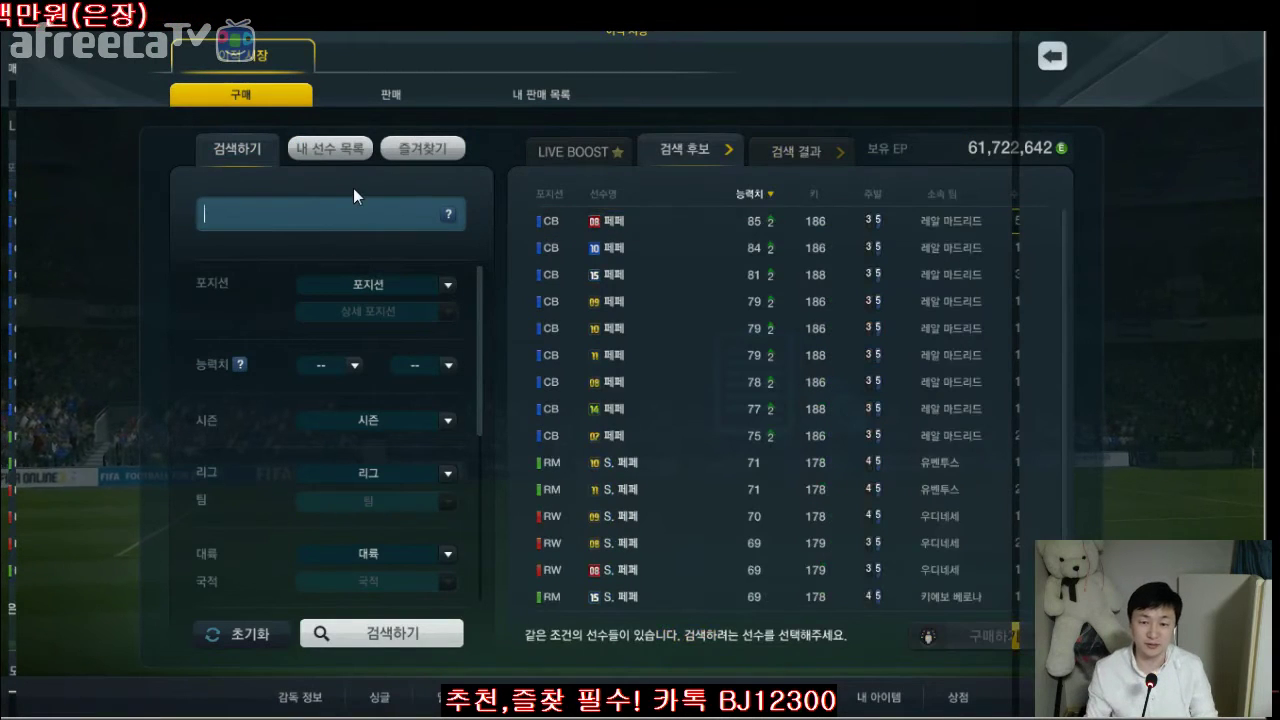
# - Switch to the Excel workbook and find the 실바 entries in the player list
pyautogui.hotkey('alt', 'Tab')
pyautogui.hotkey('ctrl', 'f')
pyautogui.write('실')
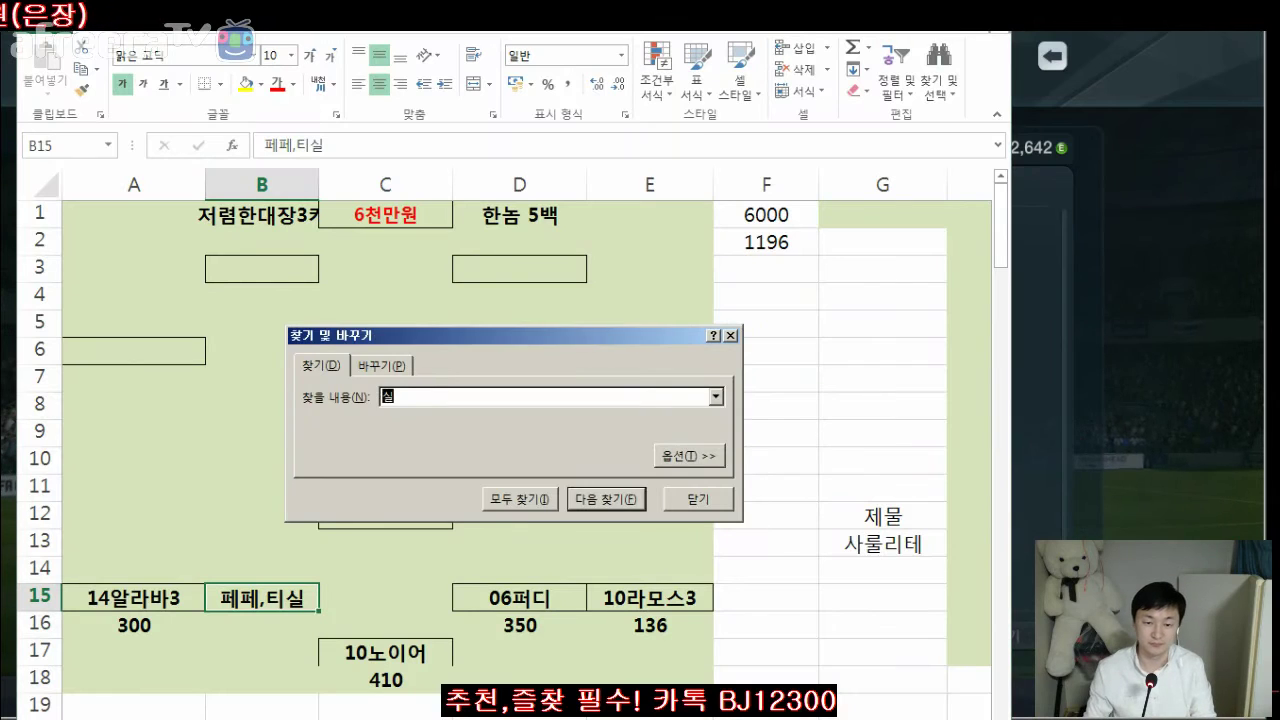
pyautogui.write('바')
pyautogui.press('Return')
pyautogui.press('Escape')
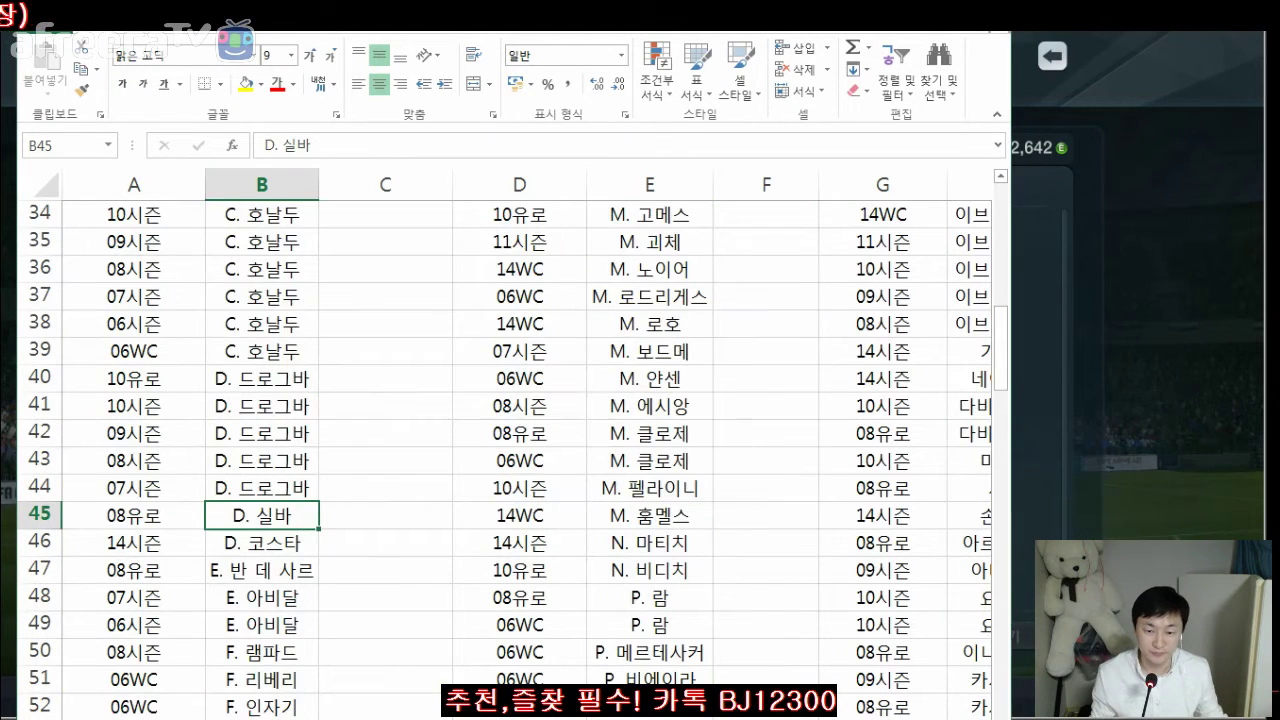
pyautogui.click(409, 686)
pyautogui.hotkey('ctrl', 'f')
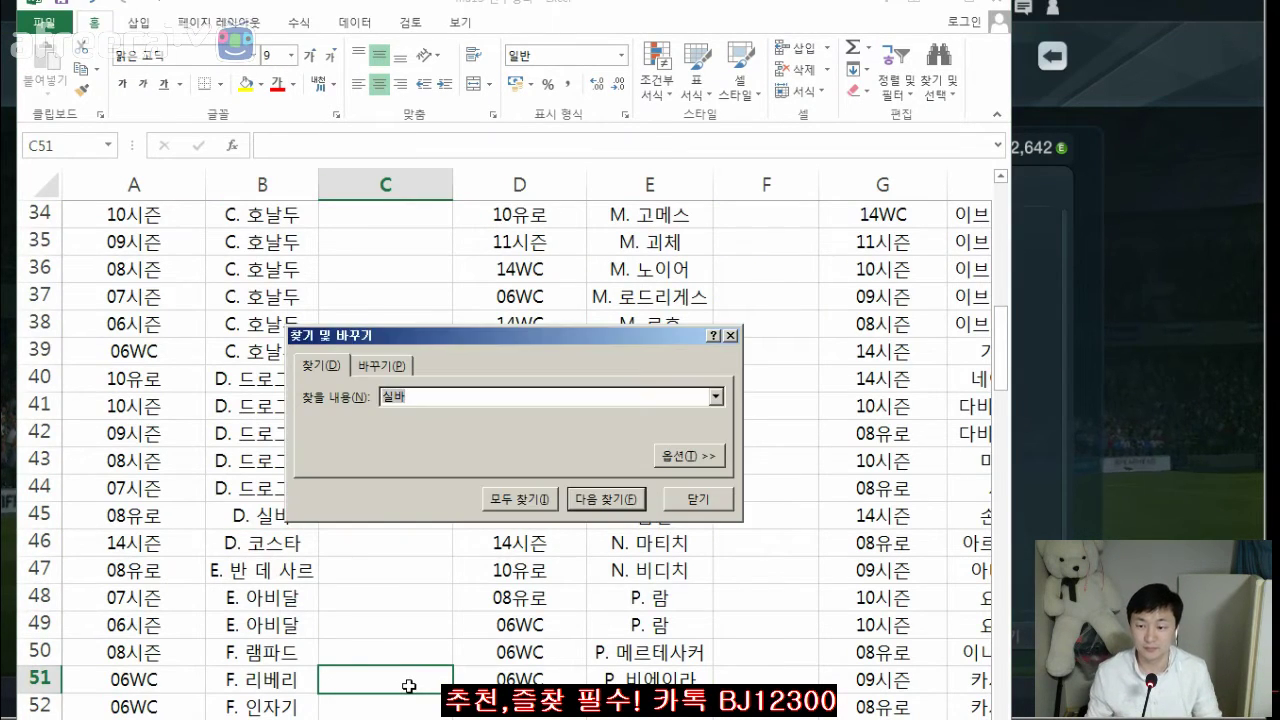
pyautogui.press('Return')
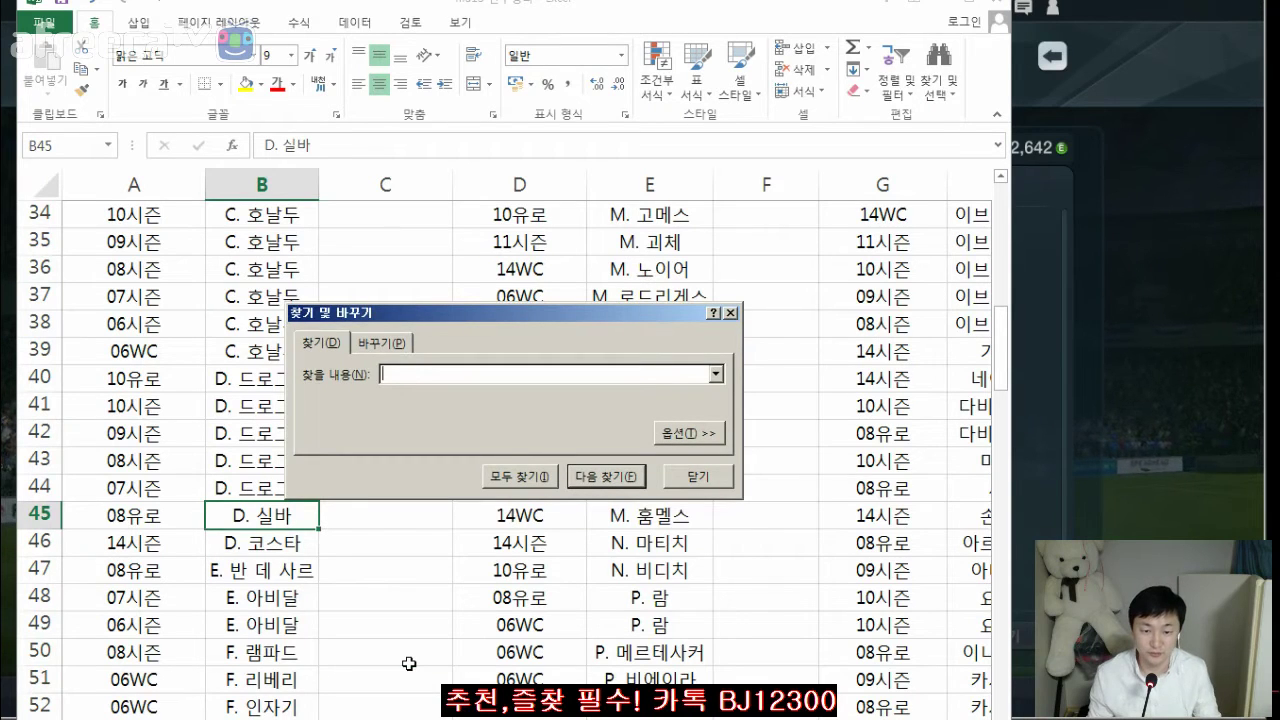
# - Search the workbook for 시우바, retry with 실바, and close the find dialog
pyautogui.press('BackSpace')
pyautogui.press('BackSpace')
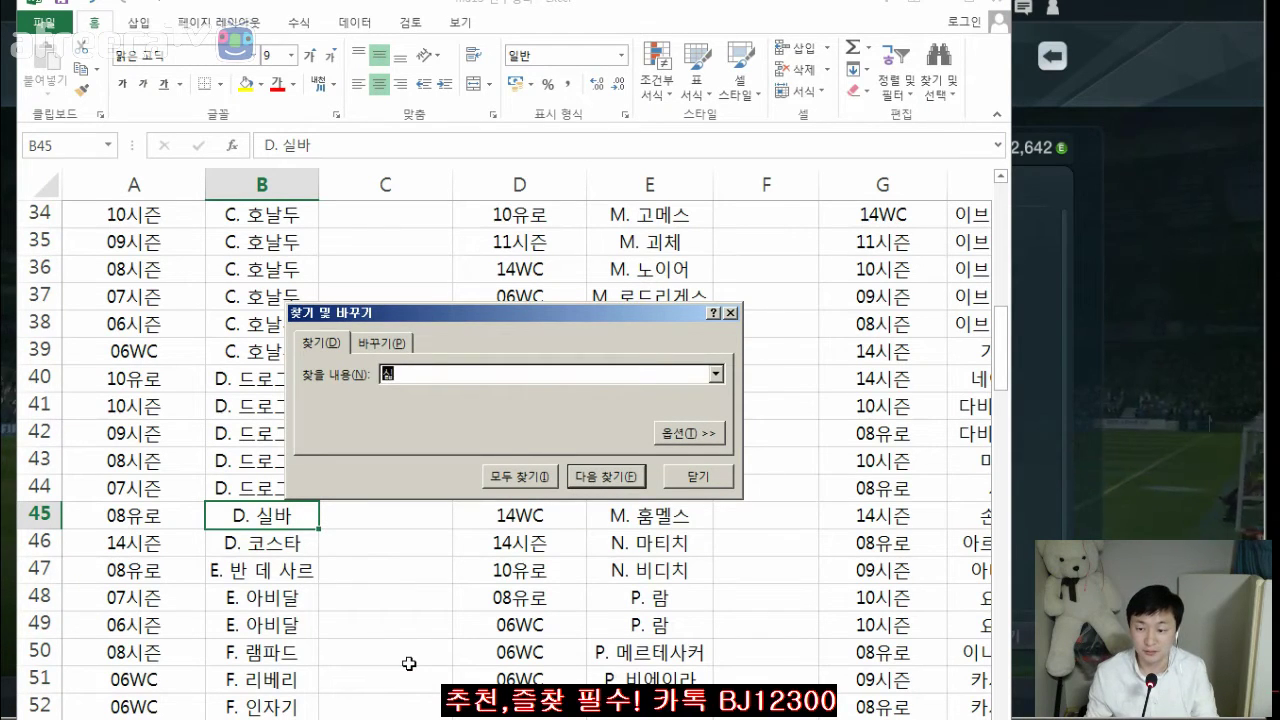
pyautogui.press('BackSpace')
pyautogui.write('실바')
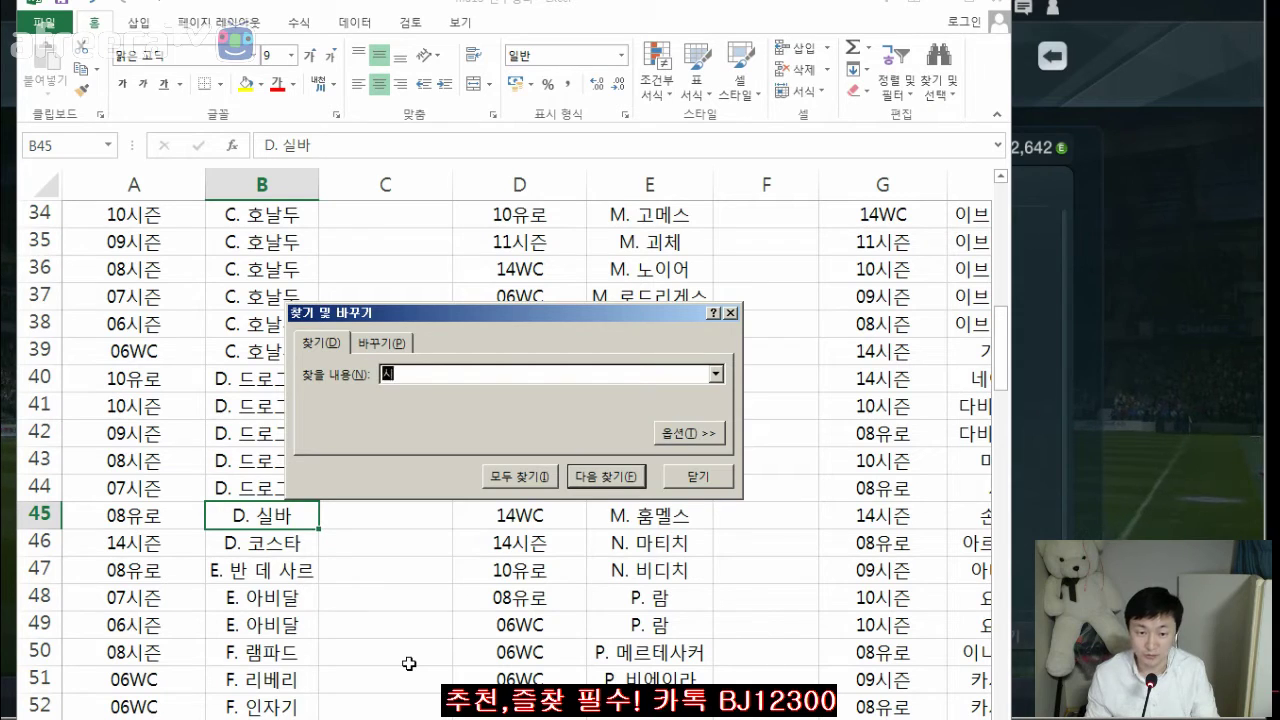
pyautogui.press('BackSpace')
pyautogui.press('BackSpace')
pyautogui.press('BackSpace')
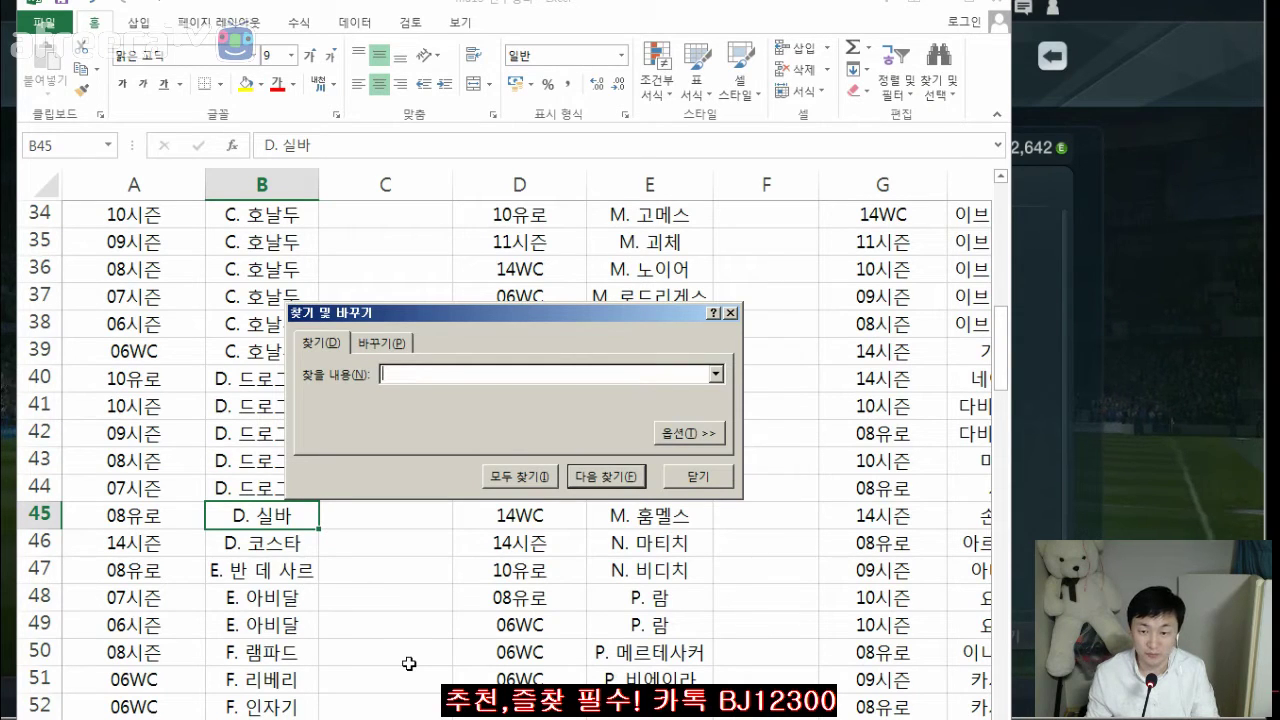
pyautogui.write('시즌')
pyautogui.press('Return')
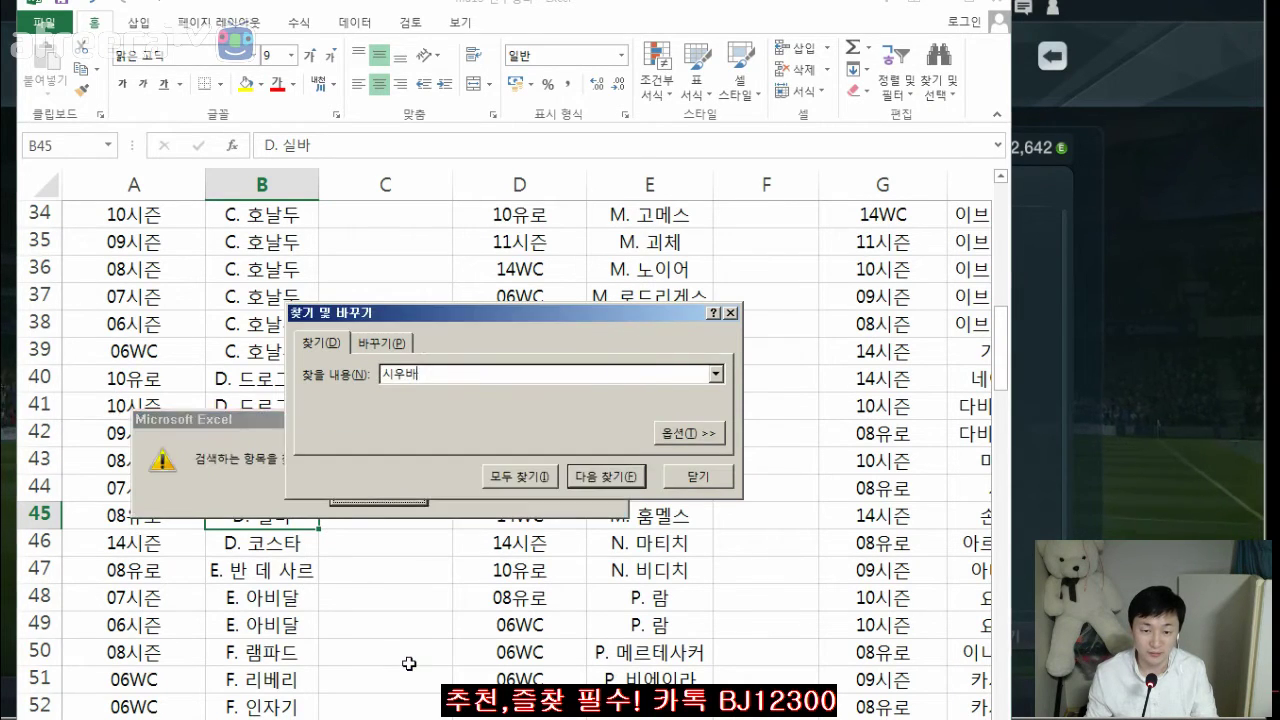
pyautogui.press('Return')
pyautogui.press('BackSpace')
pyautogui.write('바')
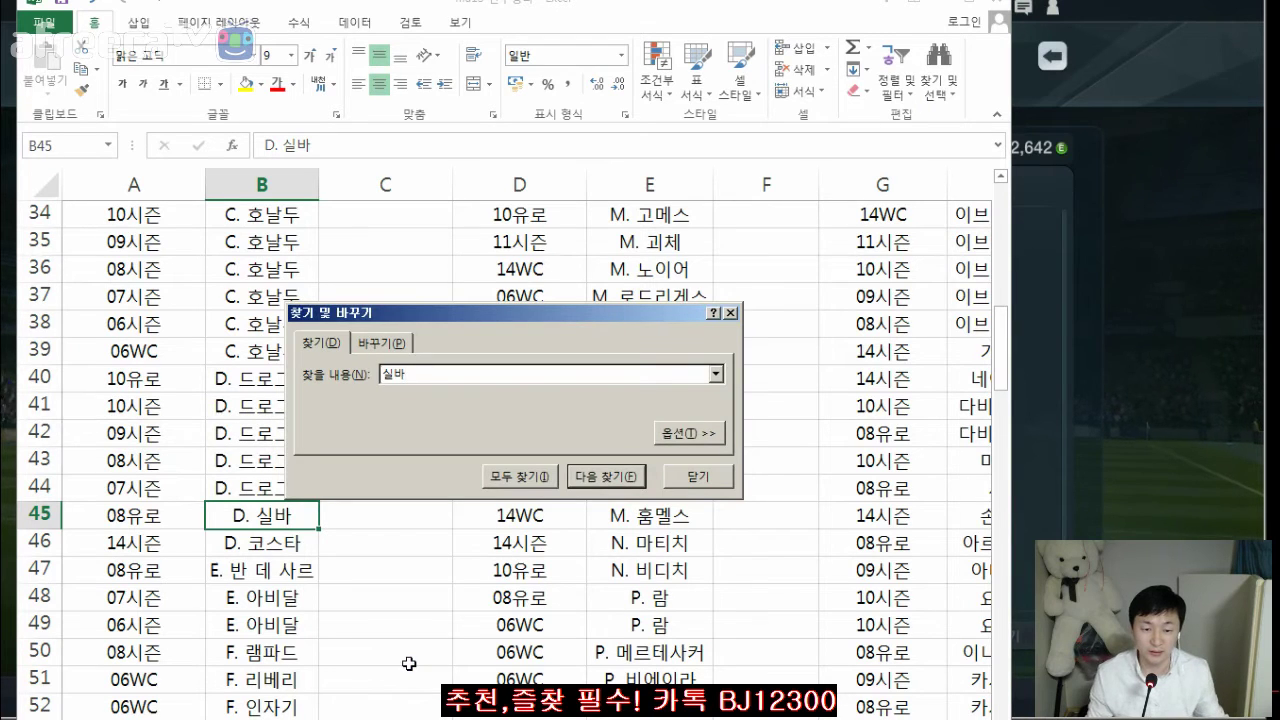
pyautogui.click(698, 476)
# - Switch to the transfer market, search for 실바, and look through the candidate players
pyautogui.click(1132, 469)
pyautogui.click(354, 214)
pyautogui.write('실바')
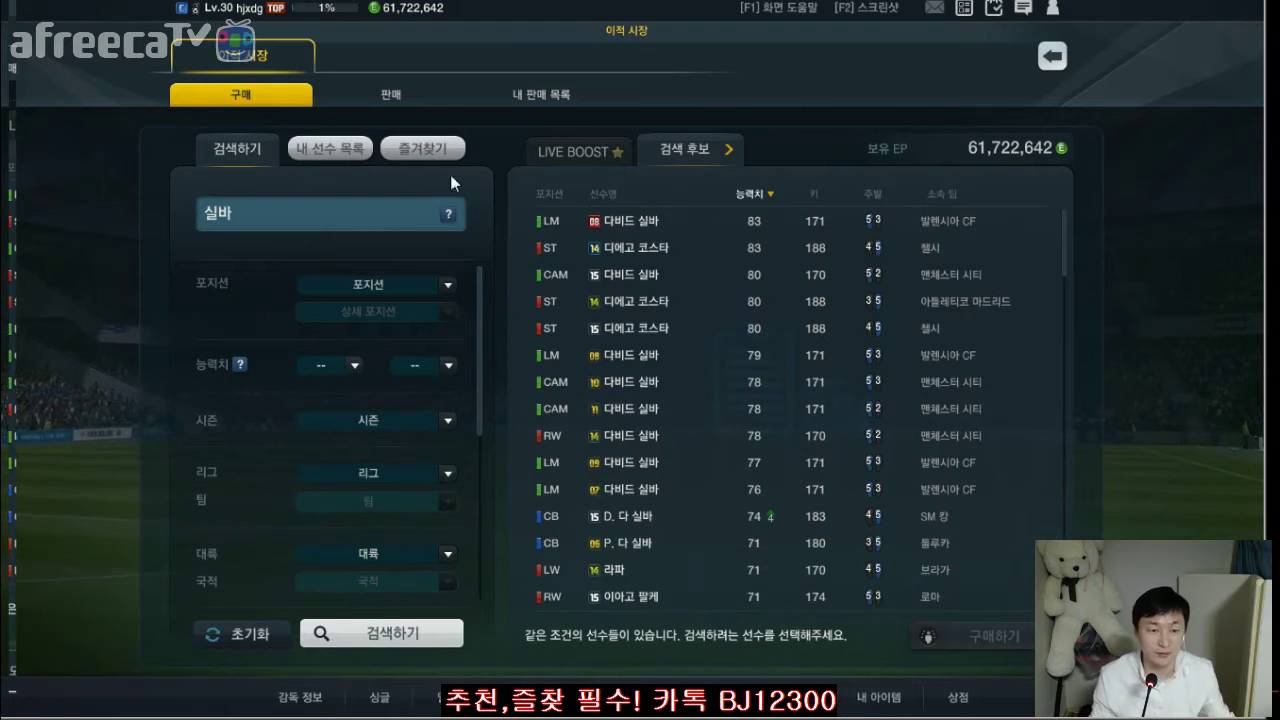
pyautogui.scroll(-2, 862, 415)
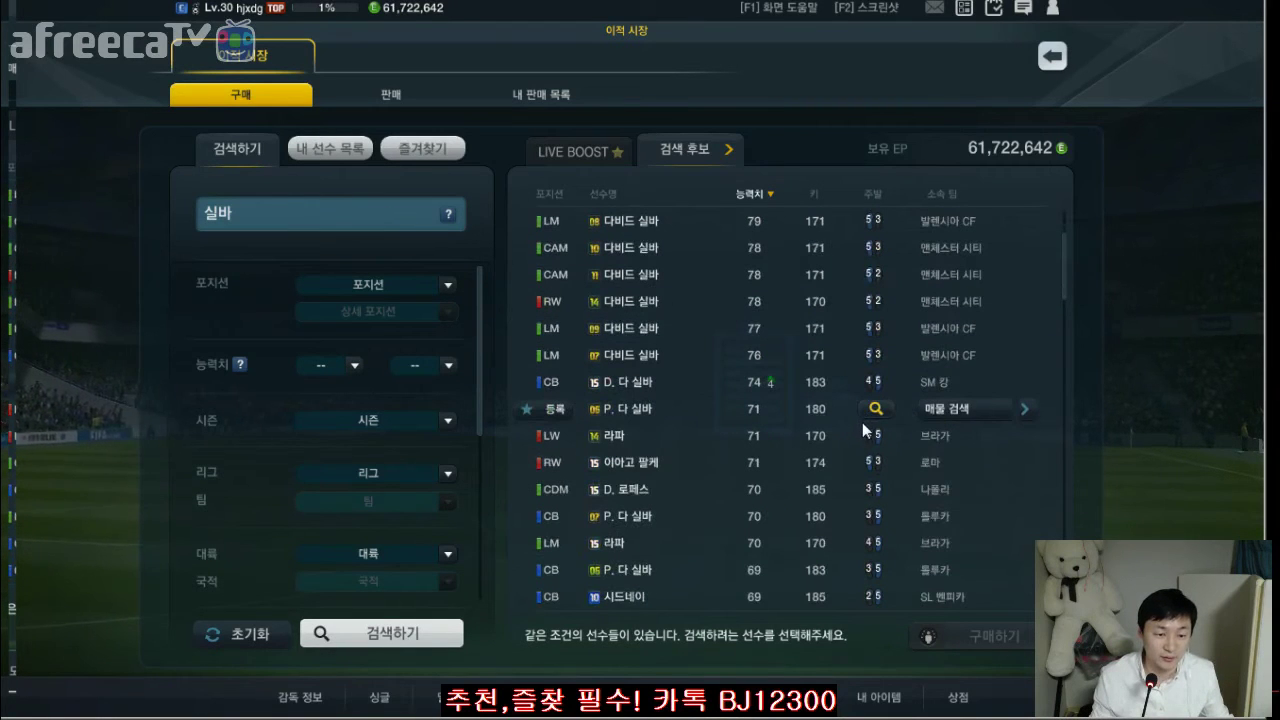
# - Search the transfer market for 시우바 and open the listings of the 15-season 치아구 시우바
pyautogui.press('BackSpace')
pyautogui.press('BackSpace')
pyautogui.write('시우바')
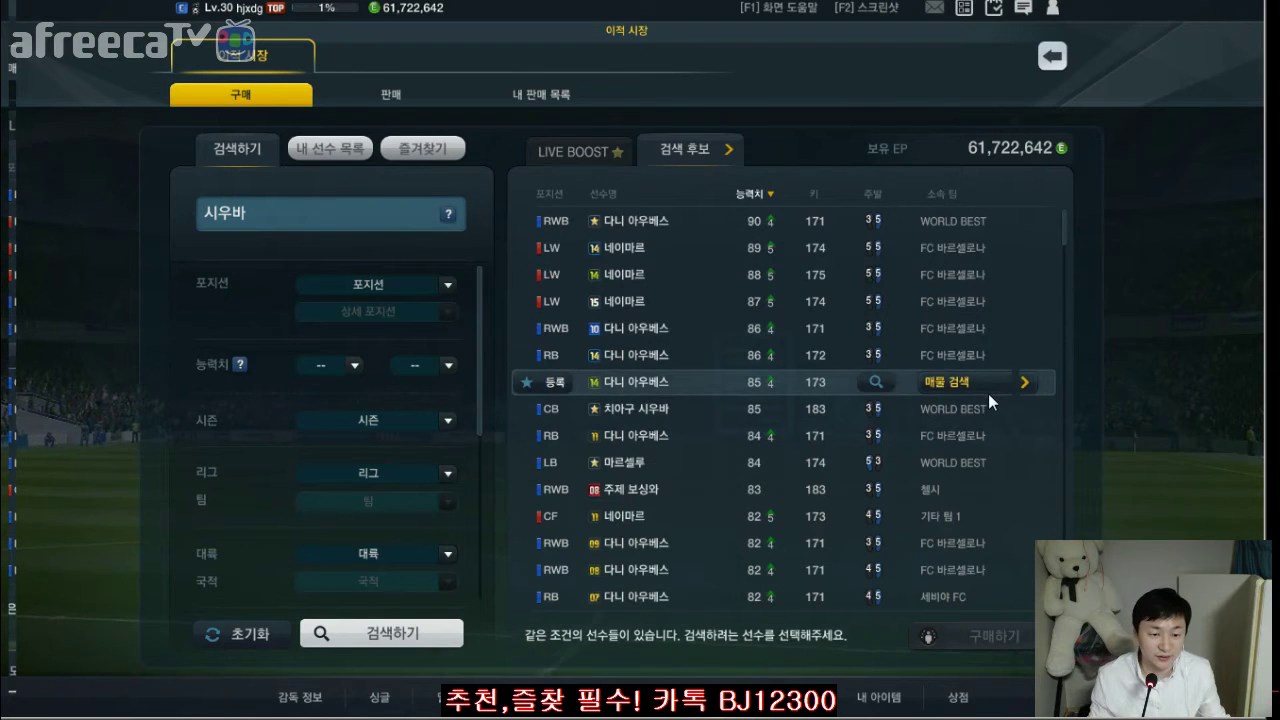
pyautogui.scroll(-2, 988, 393)
pyautogui.scroll(-3, 988, 392)
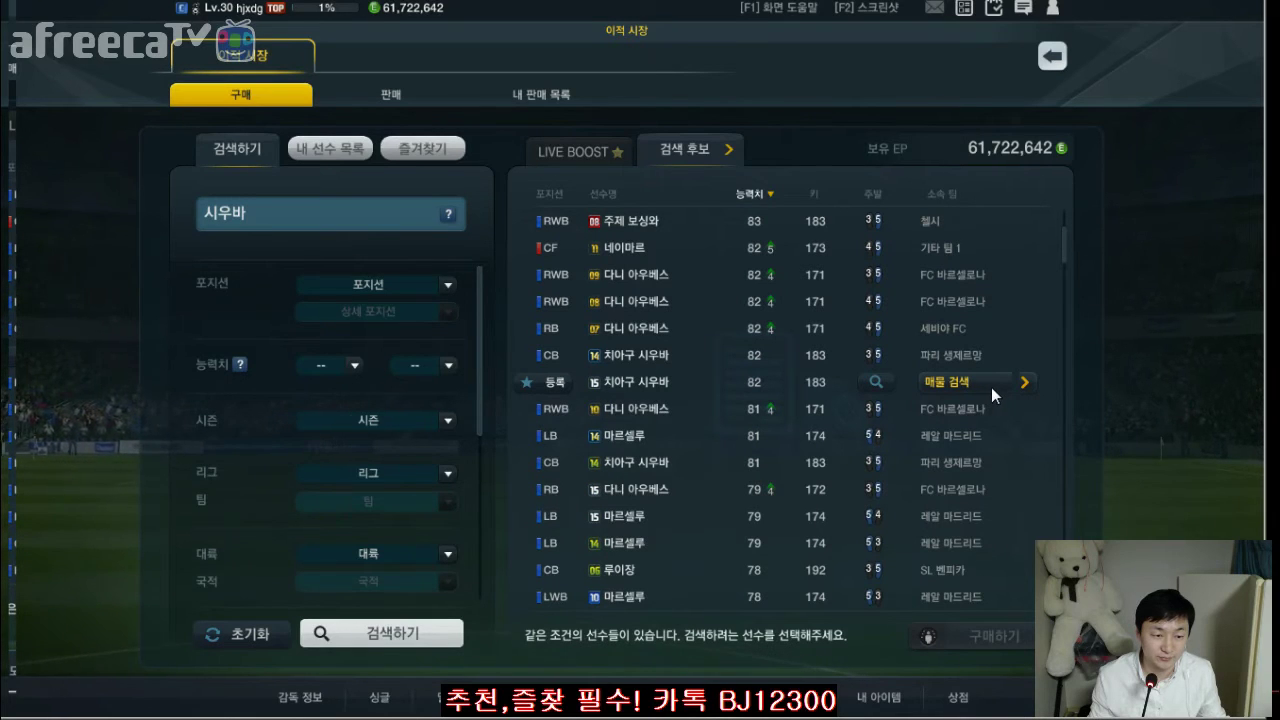
pyautogui.click(998, 384)
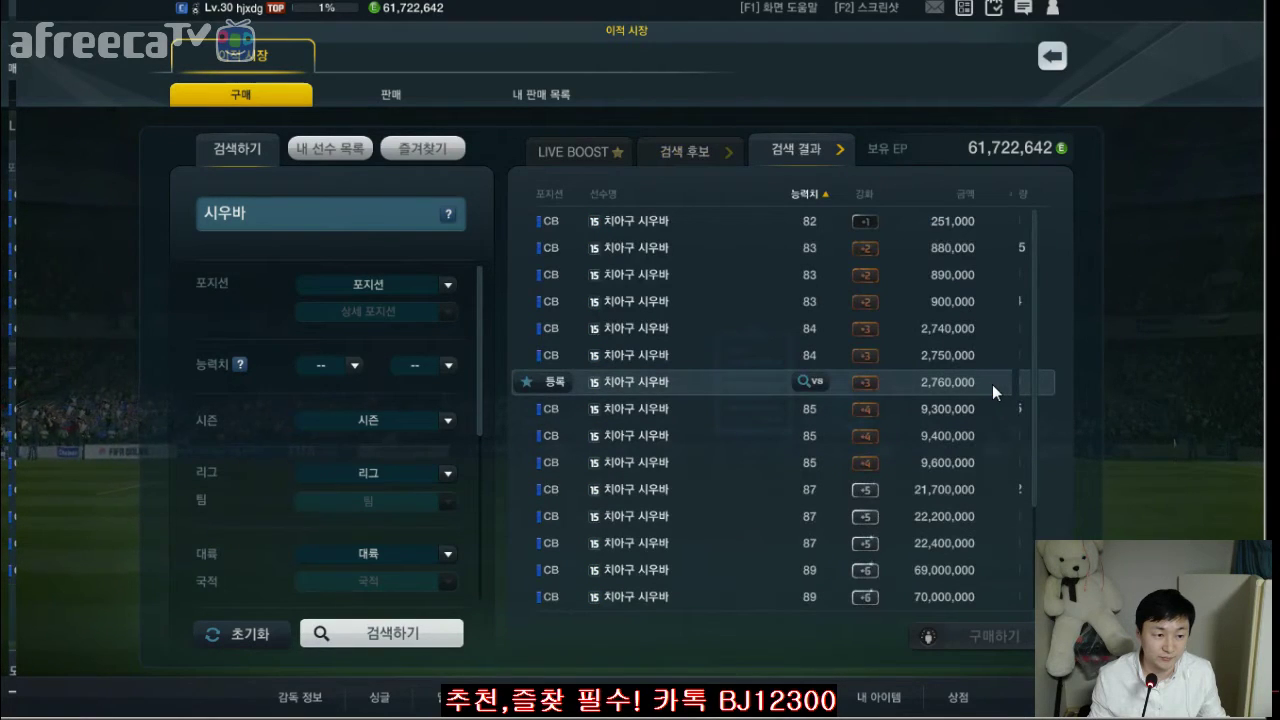
# - Review the detailed abilities of the cheapest +3 card of the 15-season 치아구 시우바 and close the details
pyautogui.click(701, 330)
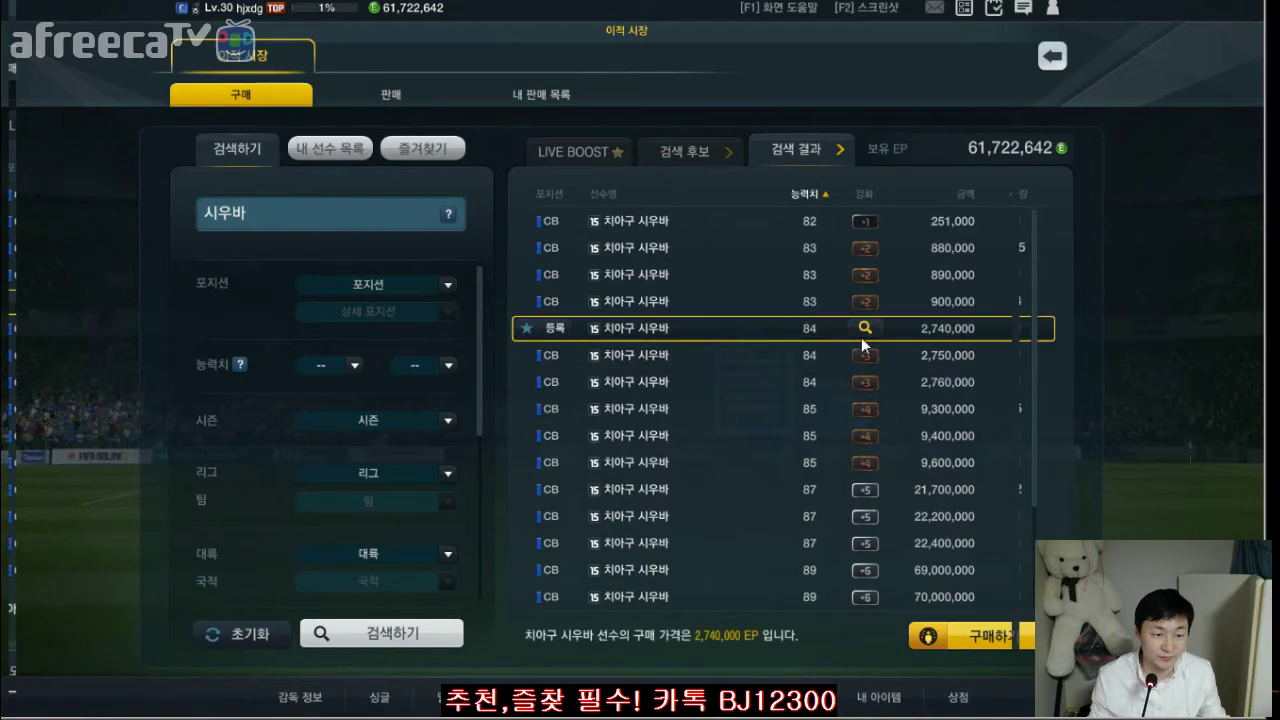
pyautogui.click(805, 328)
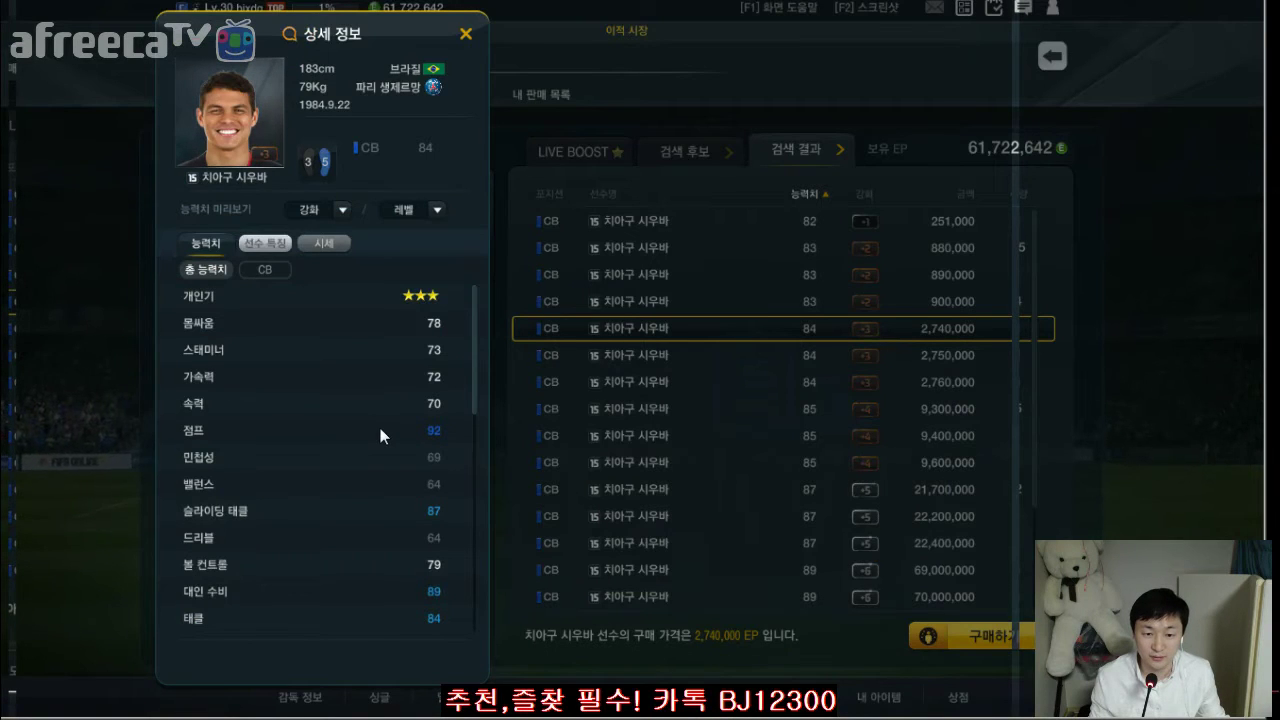
pyautogui.scroll(-1, 380, 436)
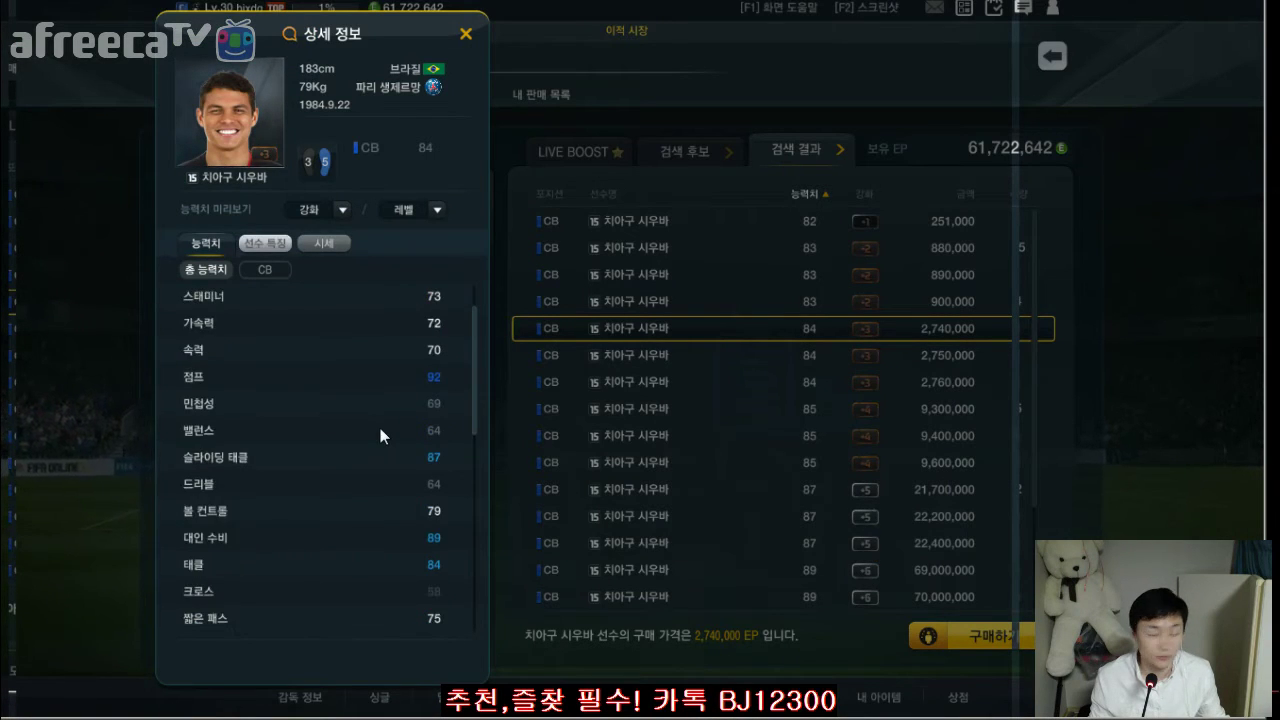
pyautogui.scroll(-1, 380, 436)
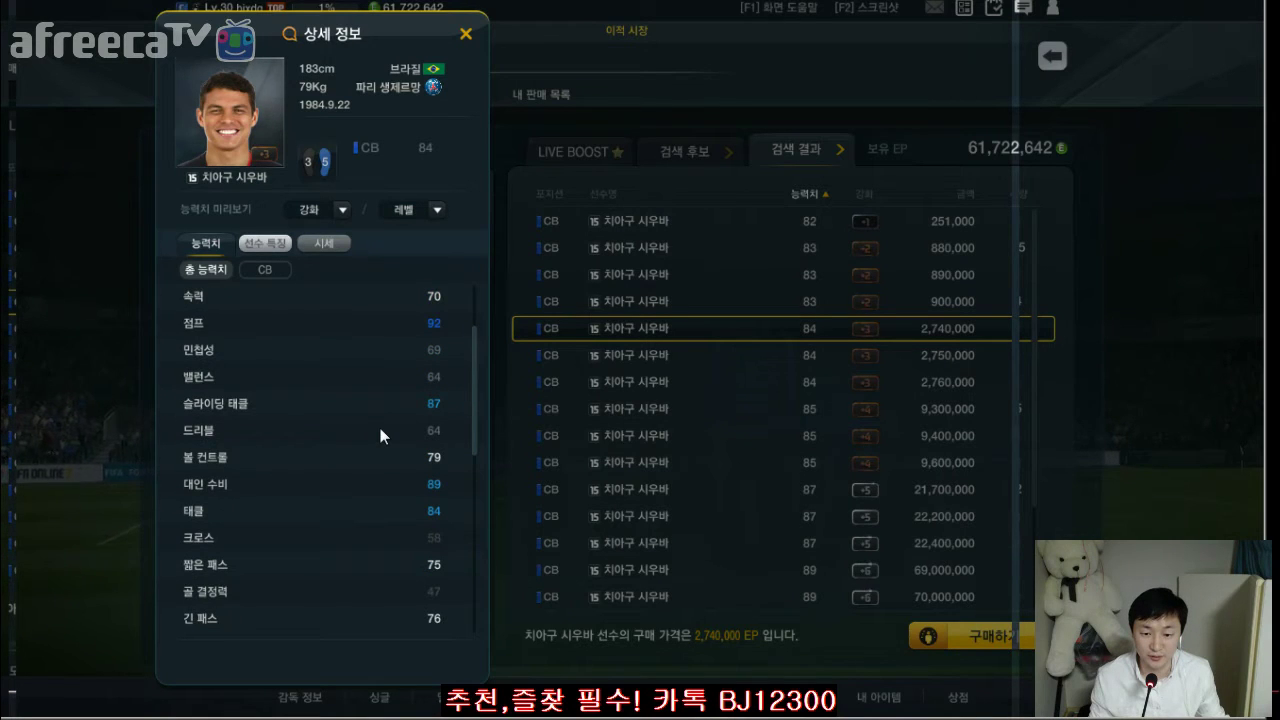
pyautogui.scroll(-2, 380, 436)
pyautogui.scroll(3, 380, 436)
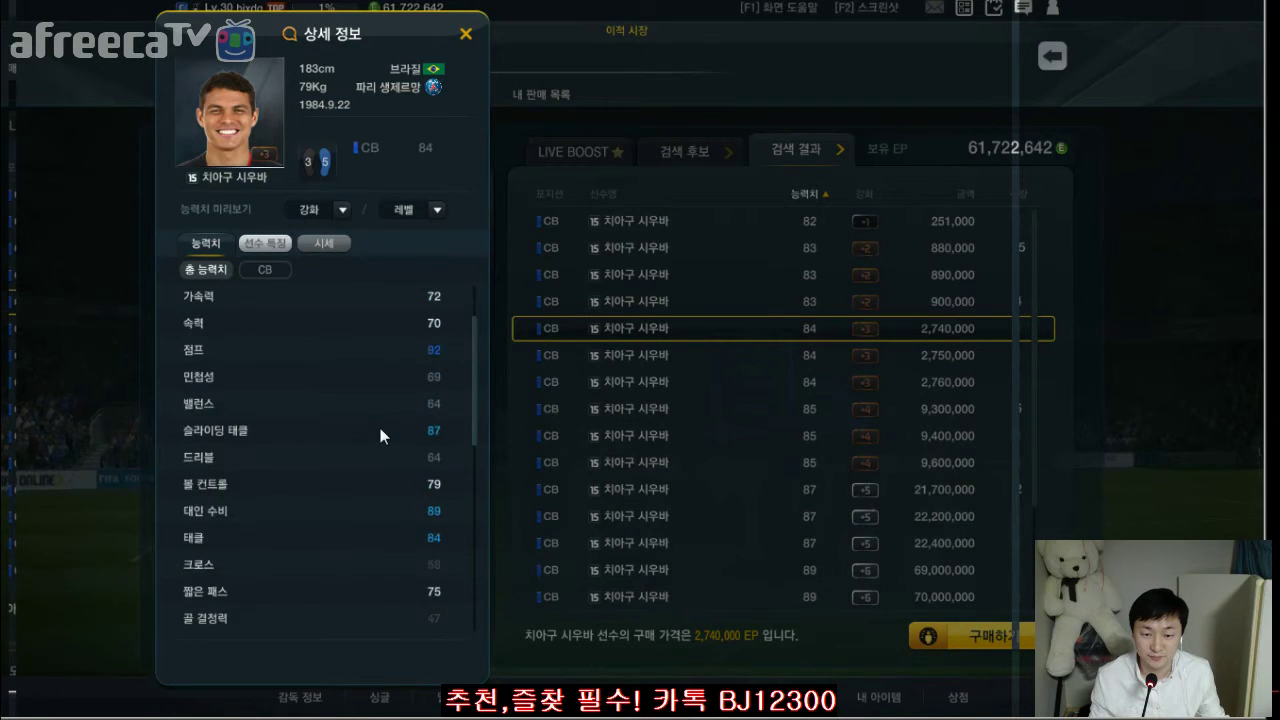
pyautogui.scroll(1, 380, 436)
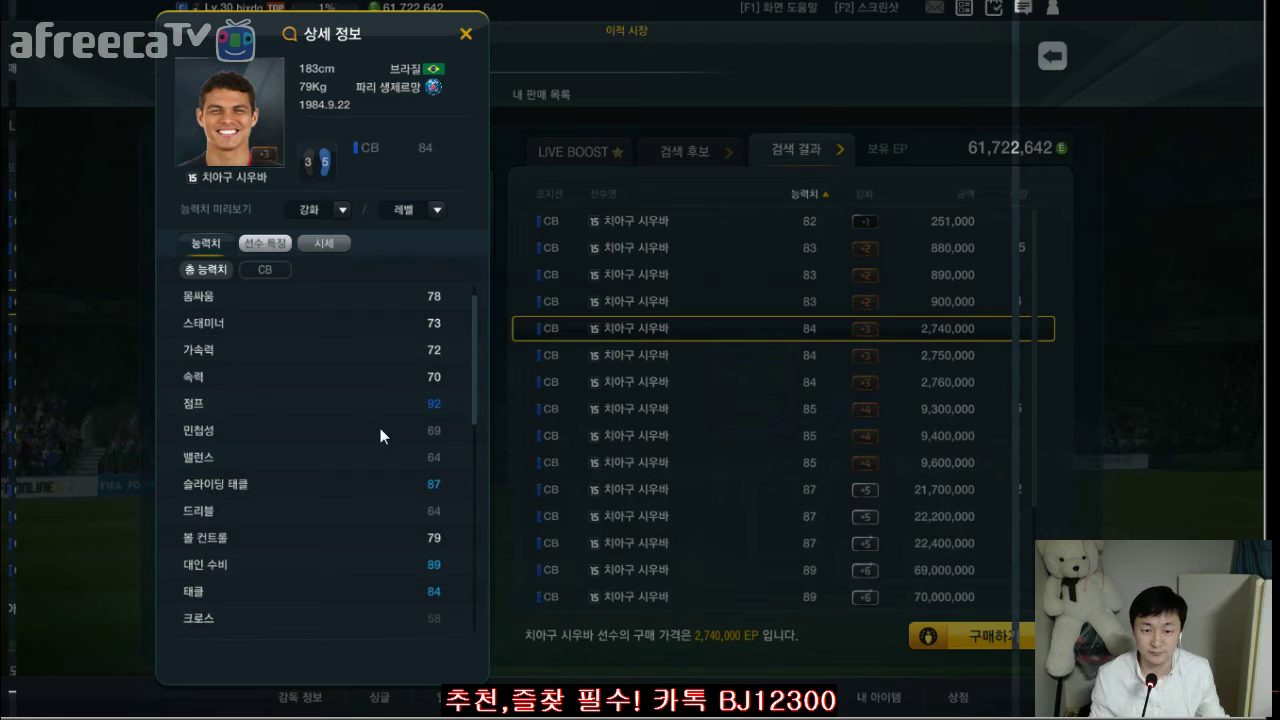
pyautogui.click(465, 34)
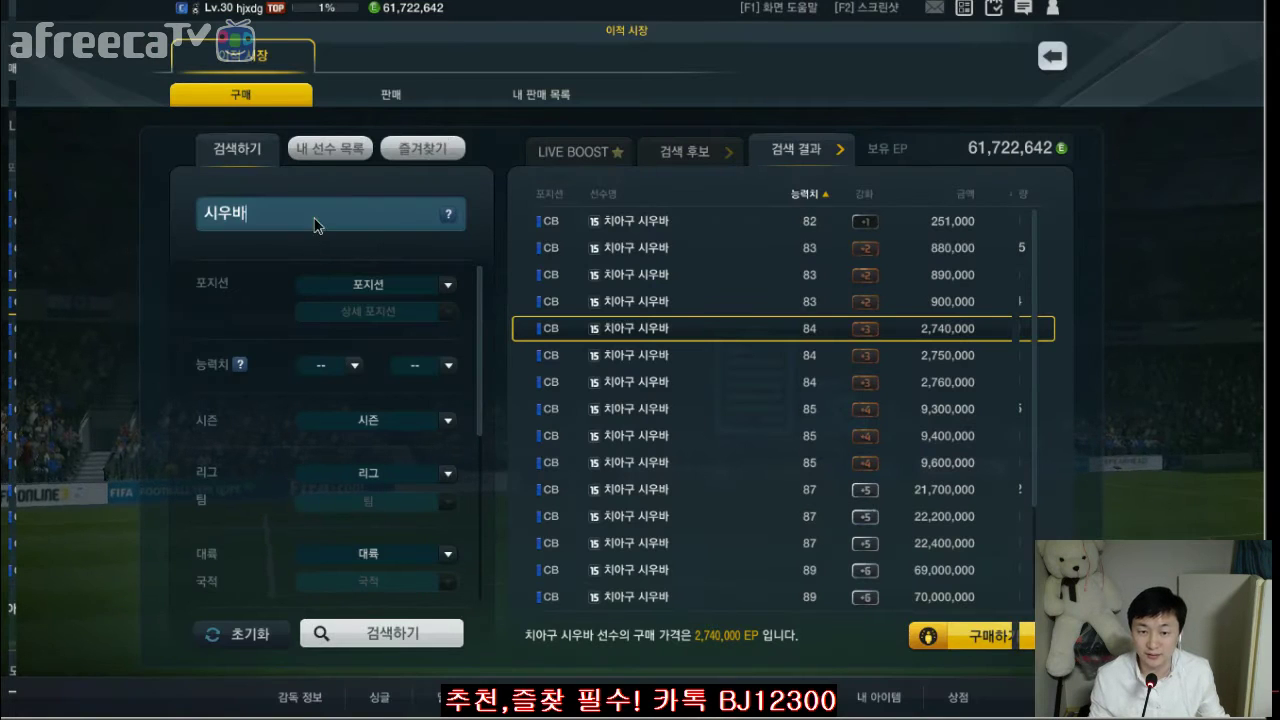
# - Return to the search candidates, look through them, and search for 치아고
pyautogui.click(685, 150)
pyautogui.scroll(2, 958, 450)
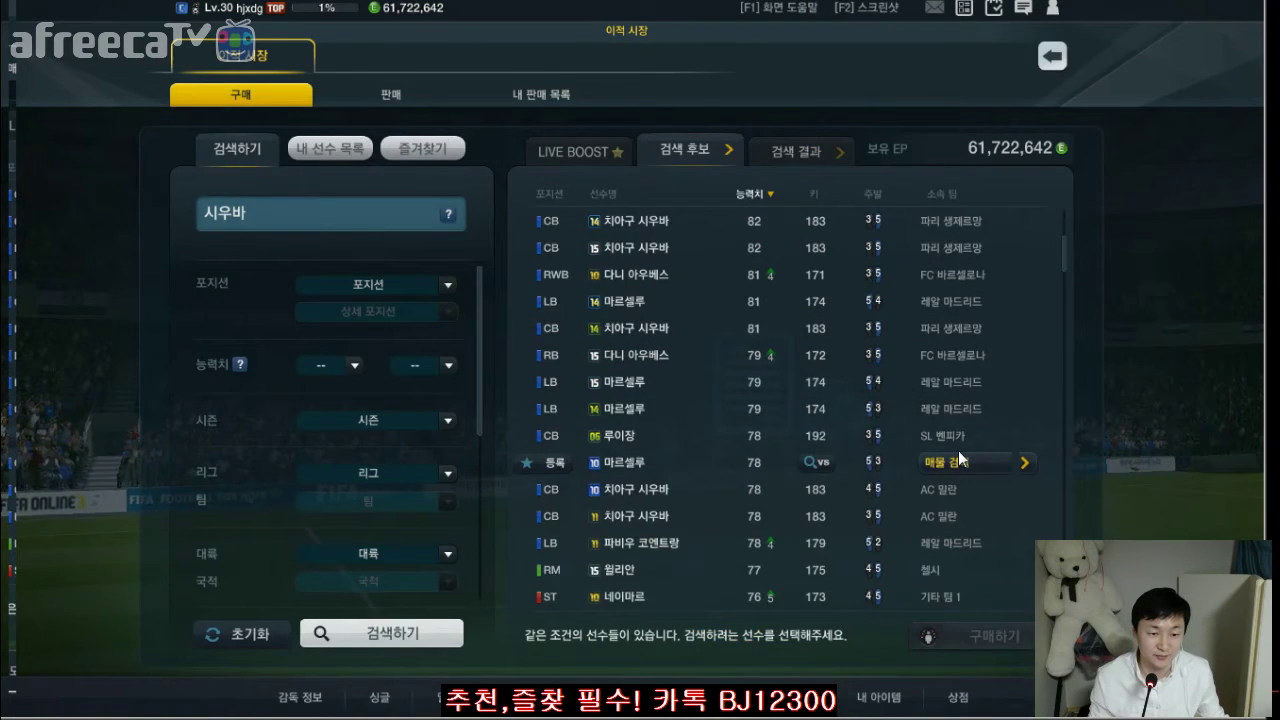
pyautogui.scroll(5, 958, 449)
pyautogui.click(349, 225)
pyautogui.press('BackSpace')
pyautogui.press('BackSpace')
pyautogui.press('BackSpace')
pyautogui.write('치아고')
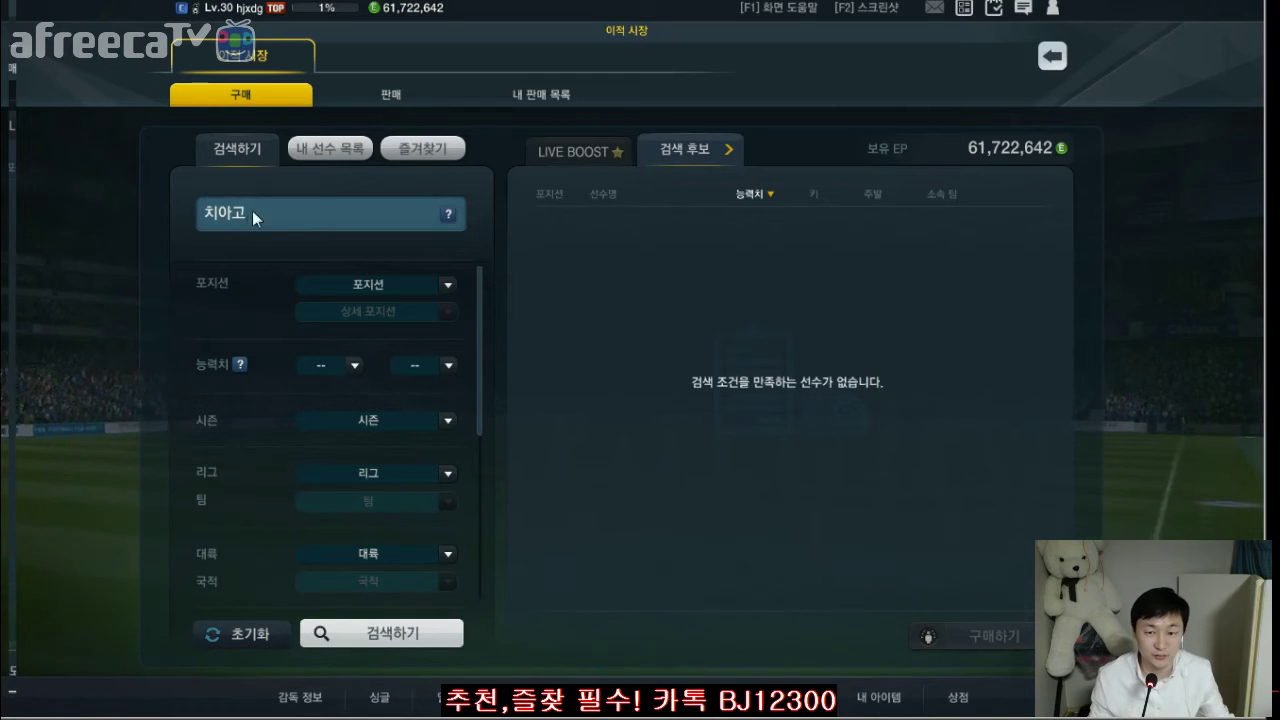
# - Search for 시우바 again and check the candidates for the seasons of 치아구 시우바
pyautogui.press('BackSpace')
pyautogui.press('BackSpace')
pyautogui.press('BackSpace')
pyautogui.write('시아')
pyautogui.press('BackSpace')
pyautogui.write('우바')
pyautogui.moveTo(929, 541)
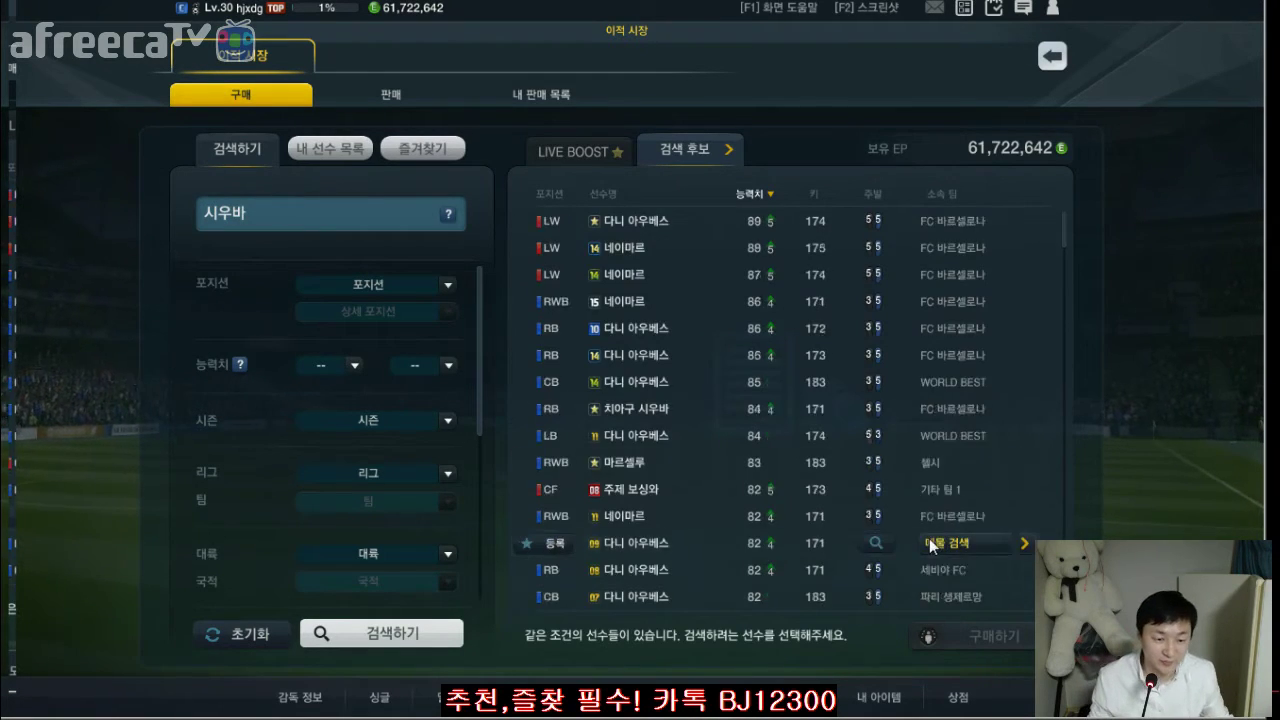
pyautogui.scroll(-1, 929, 541)
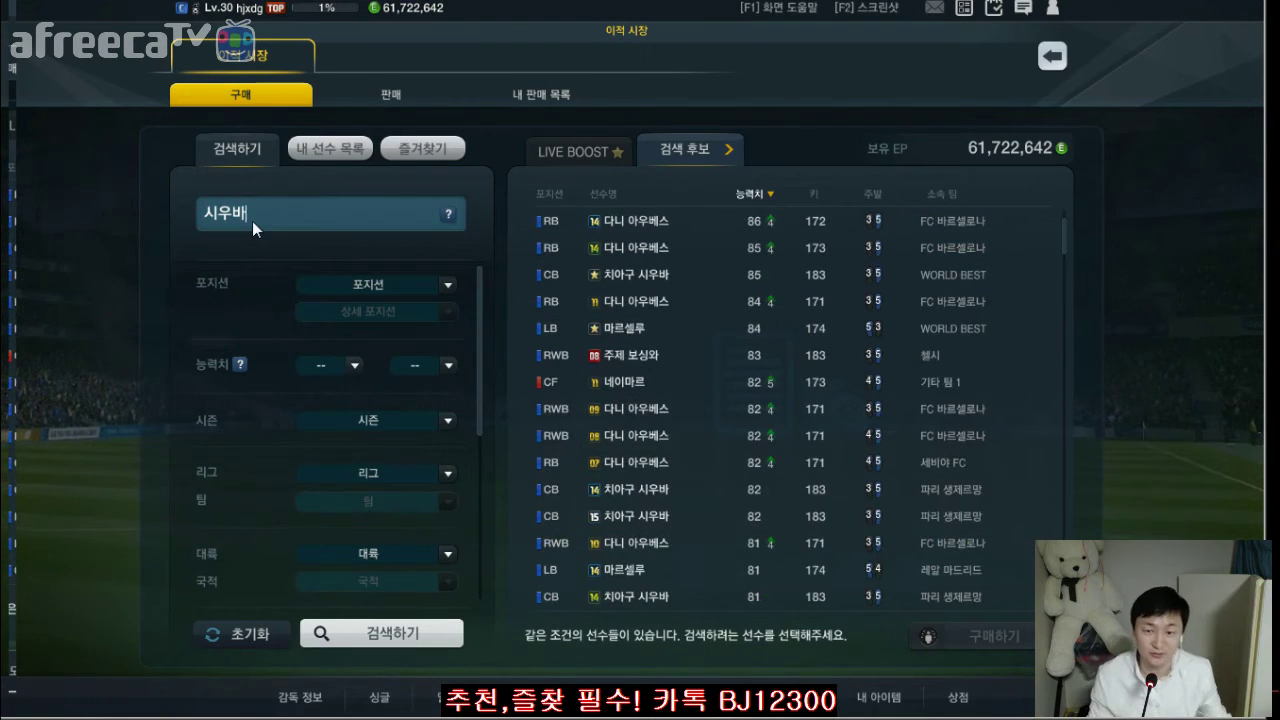
# - Search for 치아구 and open the listings of the green-badged 14 치아구 시우바
pyautogui.press('BackSpace')
pyautogui.press('BackSpace')
pyautogui.press('BackSpace')
pyautogui.write('치')
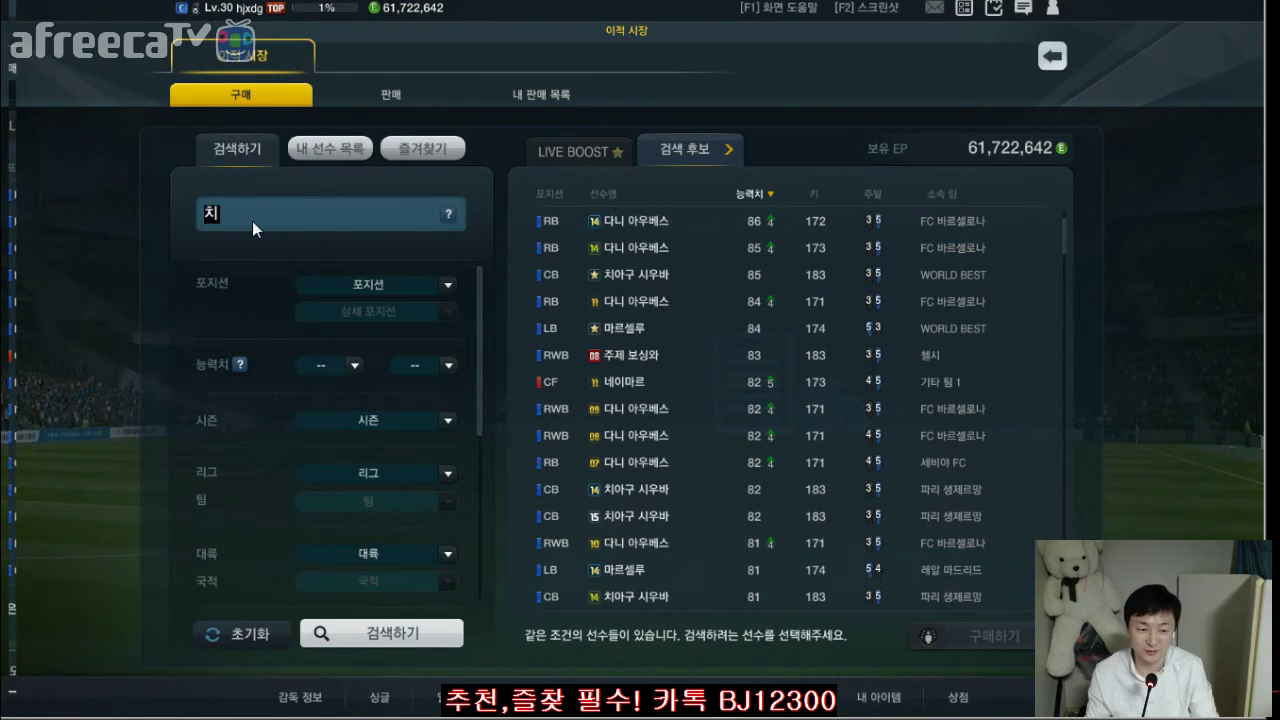
pyautogui.write('아구')
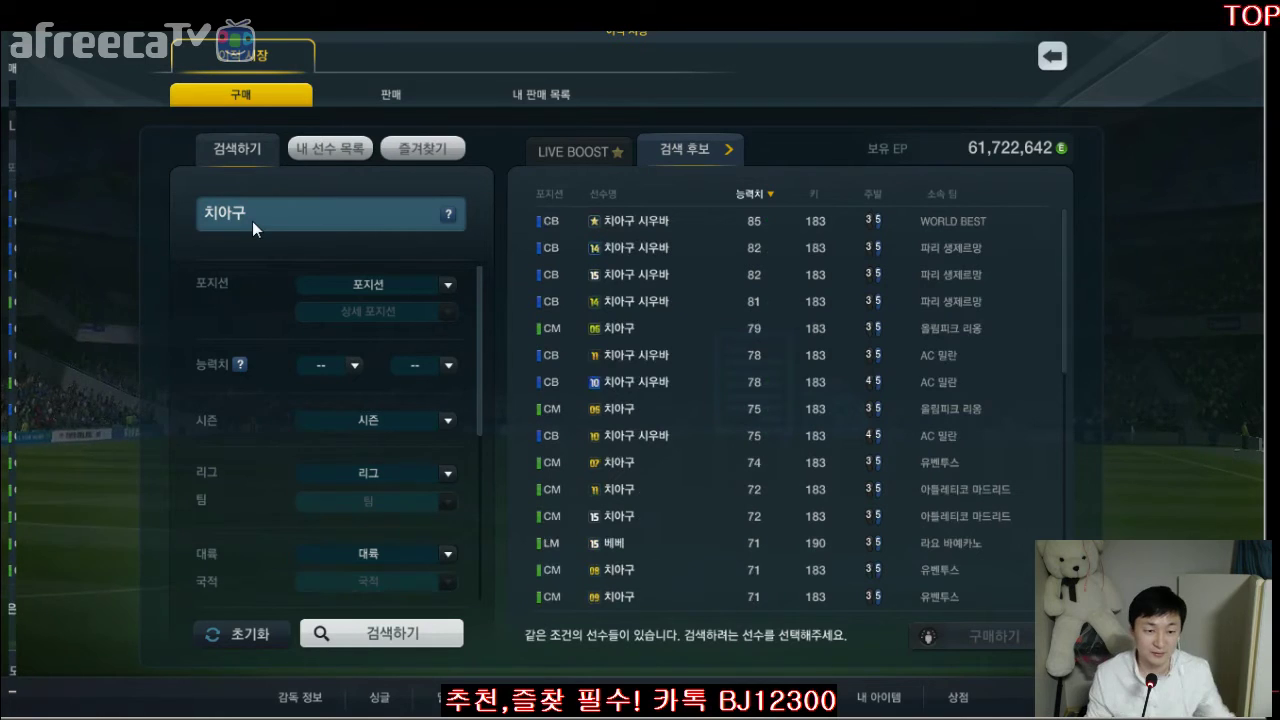
pyautogui.click(965, 302)
# - Review the detailed abilities of the cheapest +3 card of the 14 치아구 시우바 and close the details
pyautogui.click(852, 329)
pyautogui.click(858, 328)
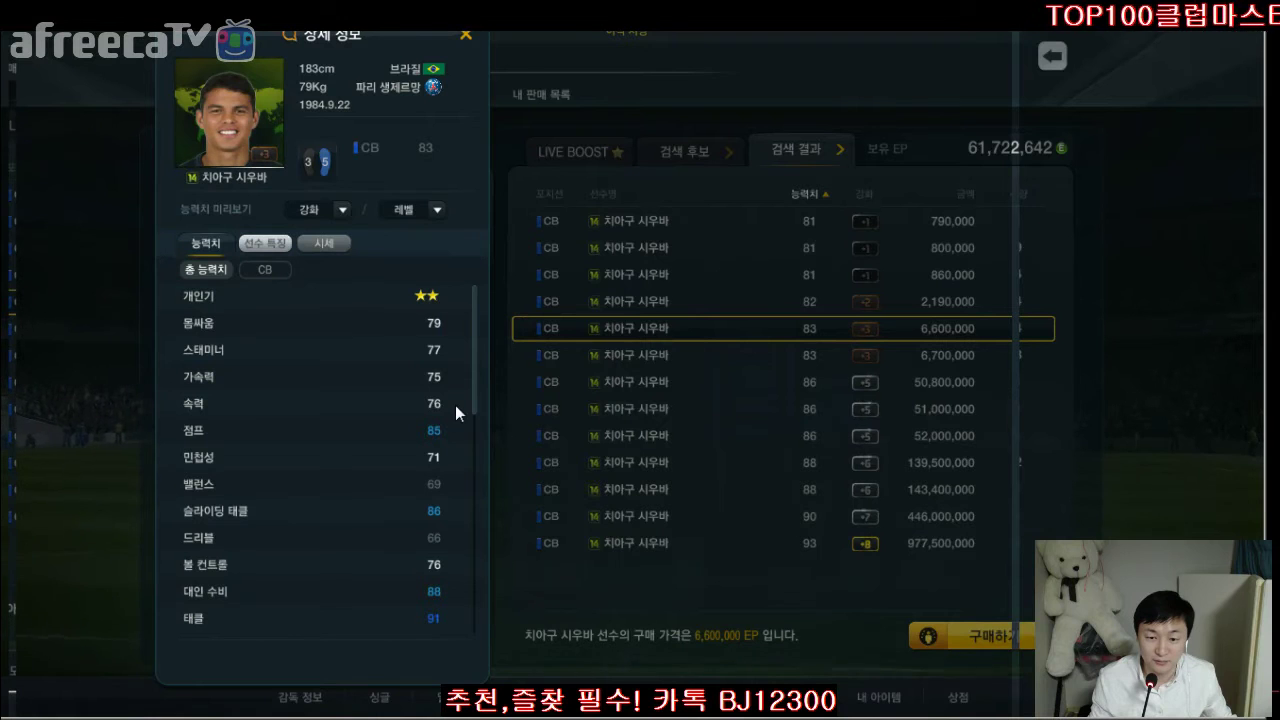
pyautogui.click(466, 36)
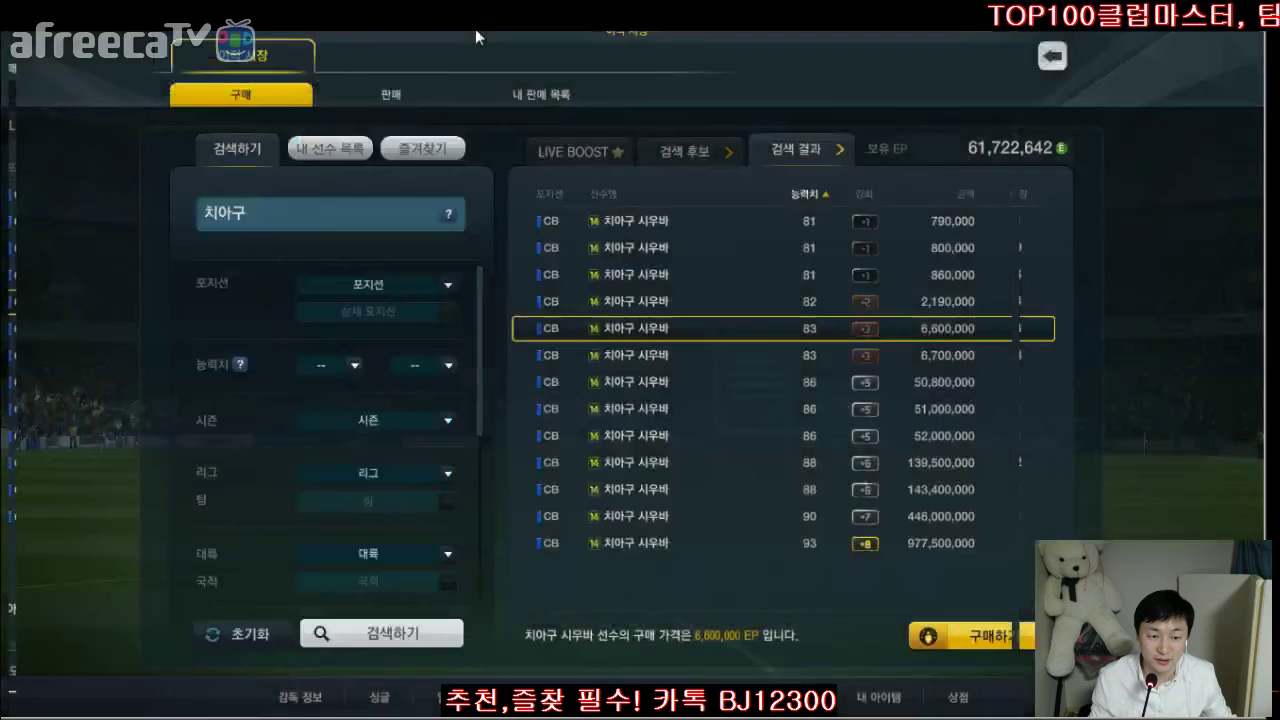
# - Return to the Excel lineup, recheck the +3 listing price in the transfer market, and enter 660 in B16
pyautogui.hotkey('alt', 'Tab')
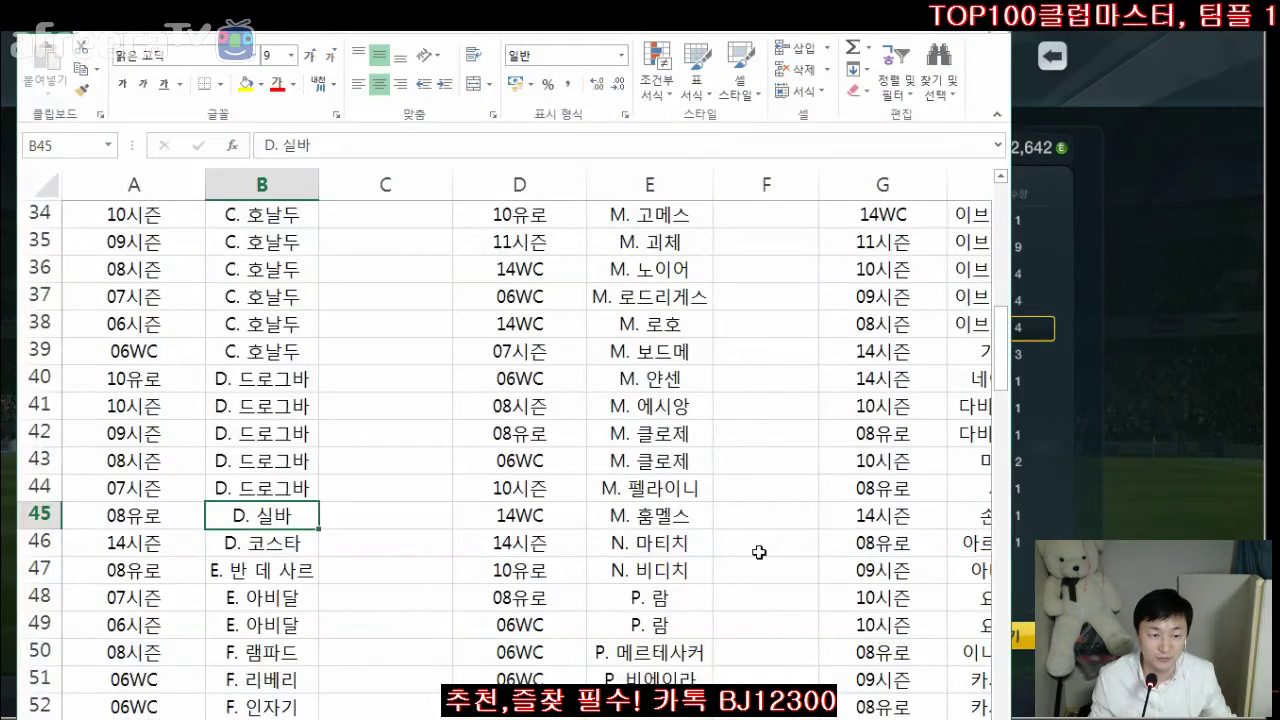
pyautogui.click(536, 540)
pyautogui.scroll(2, 536, 565)
pyautogui.scroll(9, 536, 565)
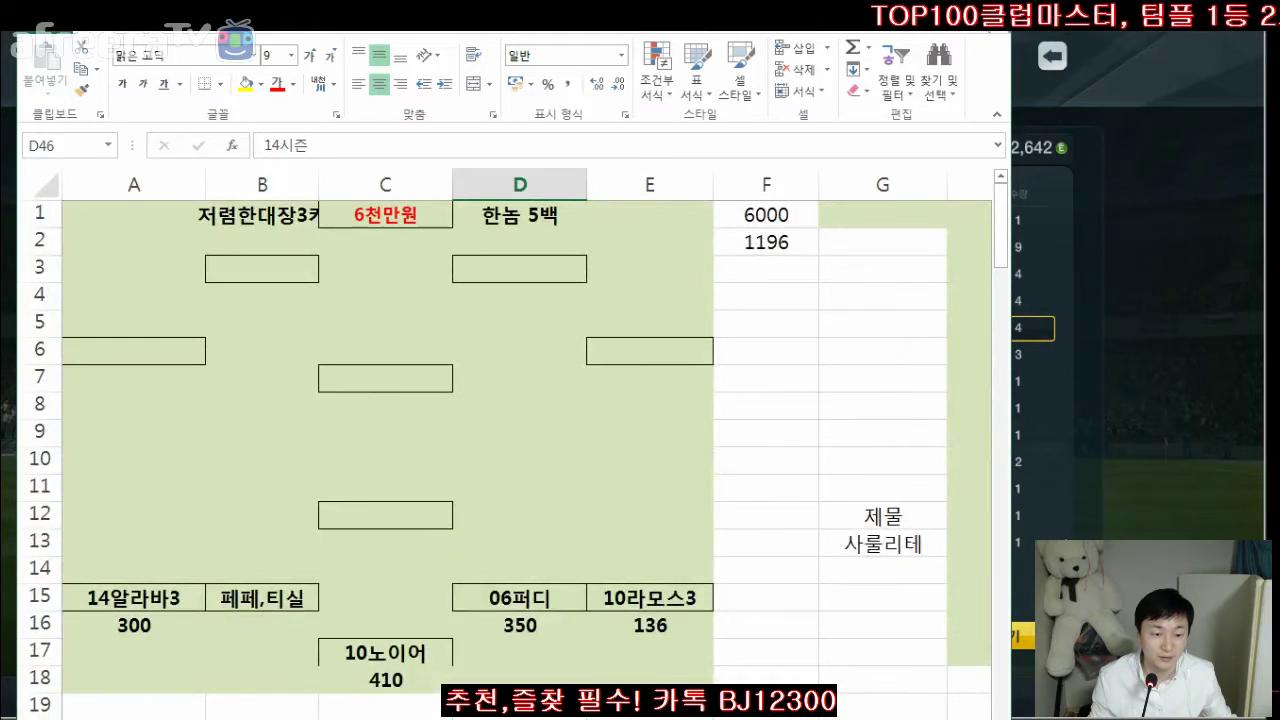
pyautogui.hotkey('alt', 'Tab')
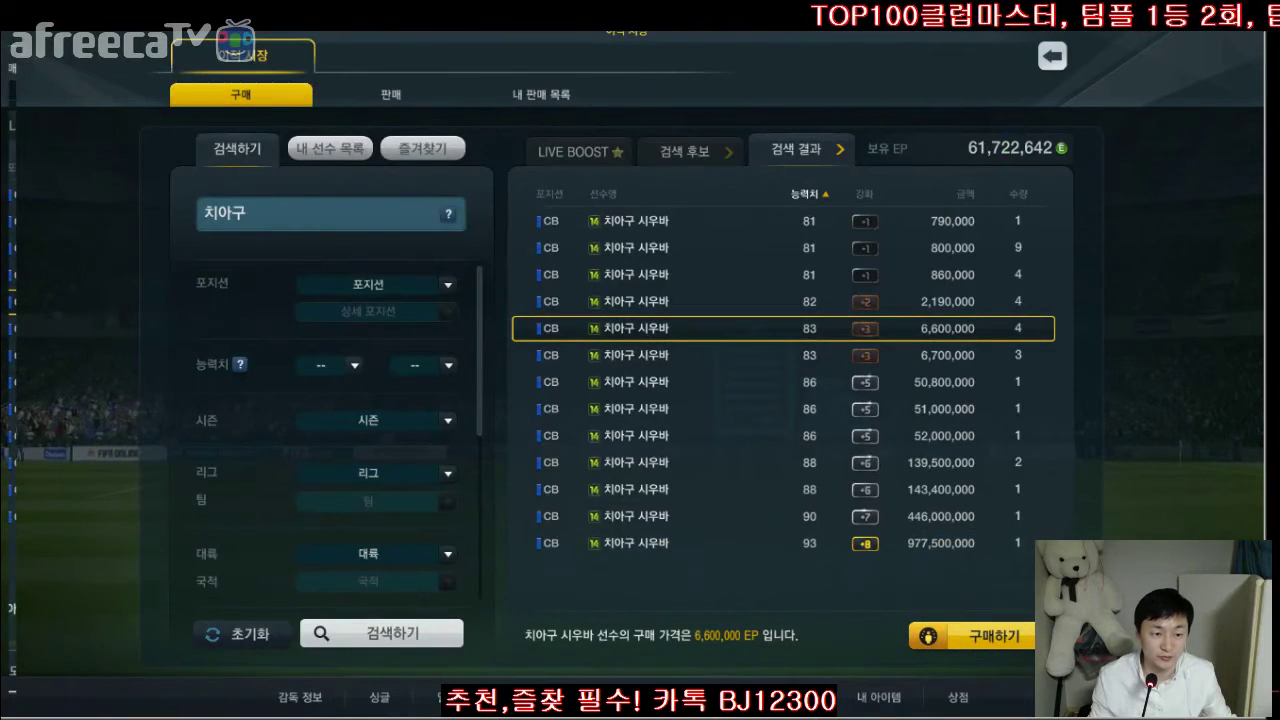
pyautogui.hotkey('alt', 'Tab')
pyautogui.click(272, 629)
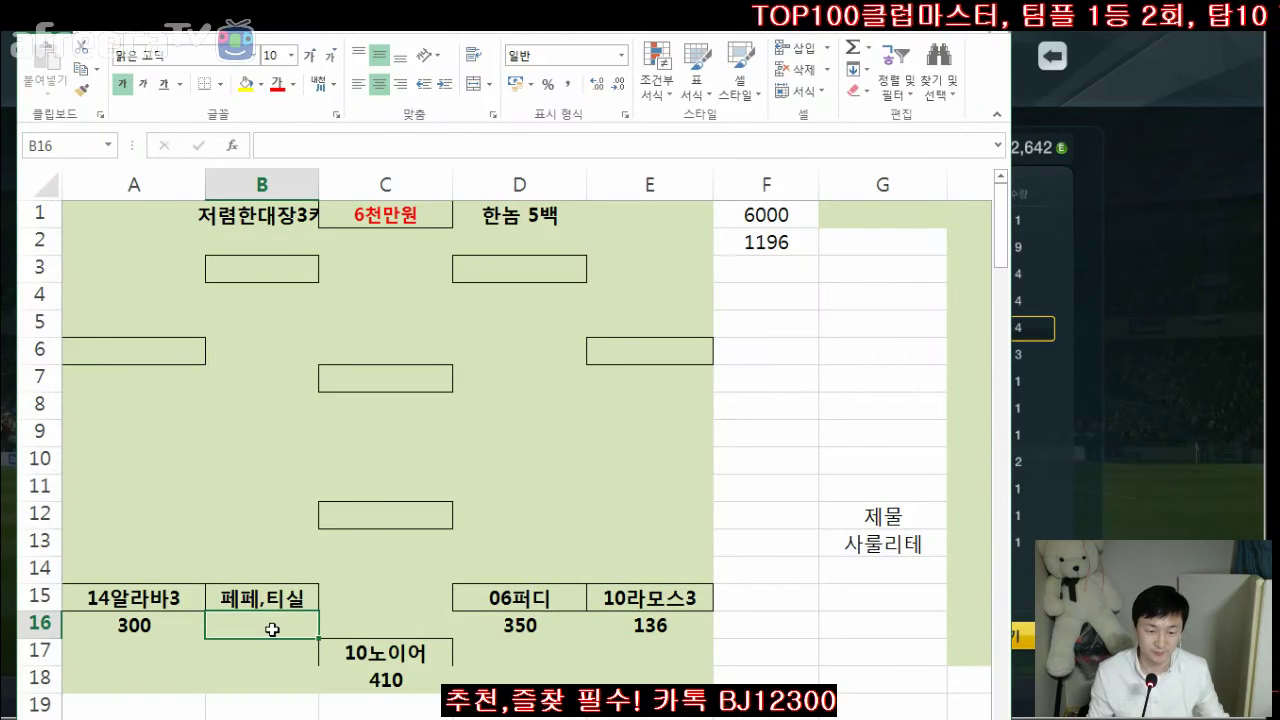
pyautogui.write('660')
pyautogui.press('Return')
# - Change the B15 entry in the lineup to "14w티실"
pyautogui.click(236, 598)
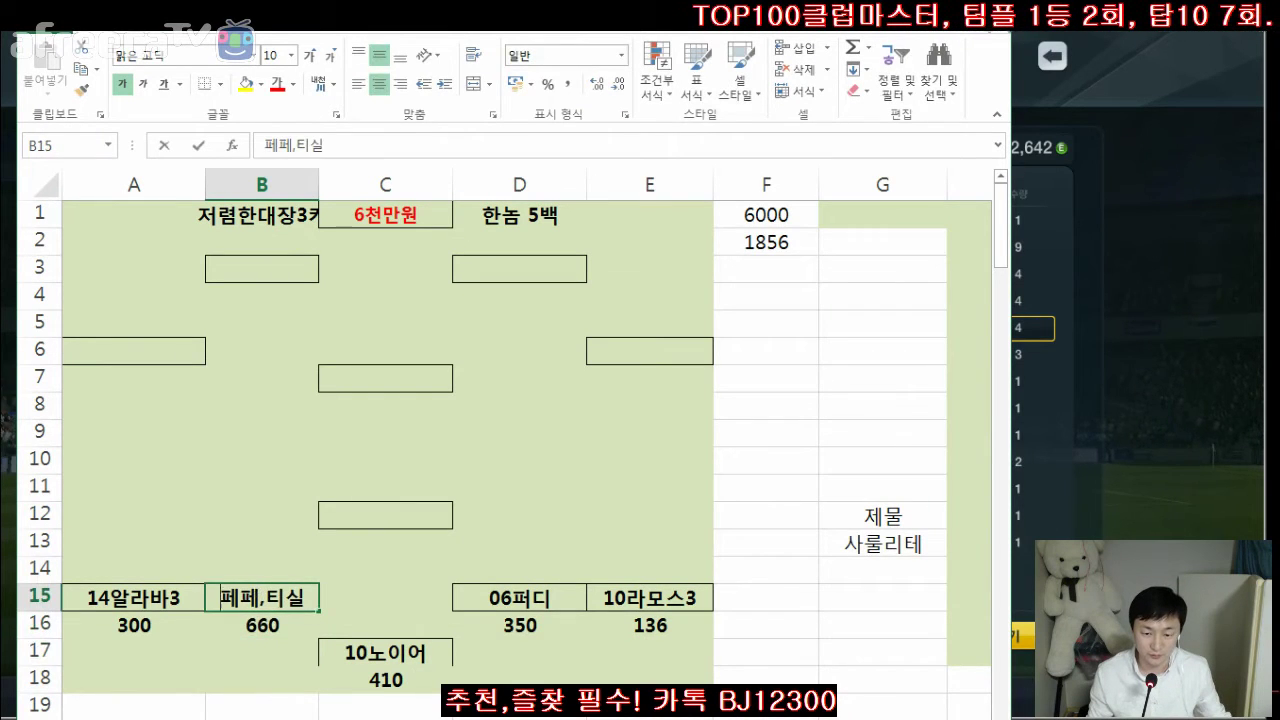
pyautogui.press('BackSpace')
pyautogui.press('Delete')
pyautogui.write('14w')
pyautogui.press('Return')
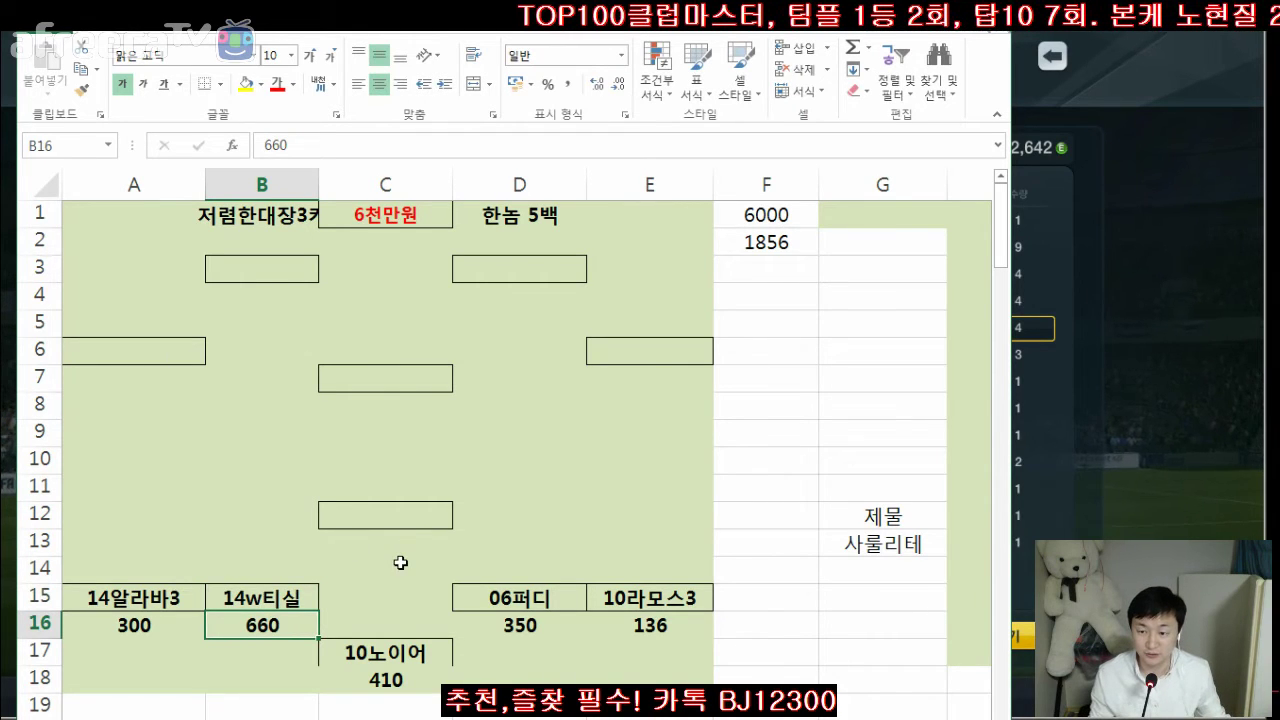
# - For the C12 position, search the transfer market for 미켈 and open the listings of the 07-season J. 미켈
pyautogui.click(400, 512)
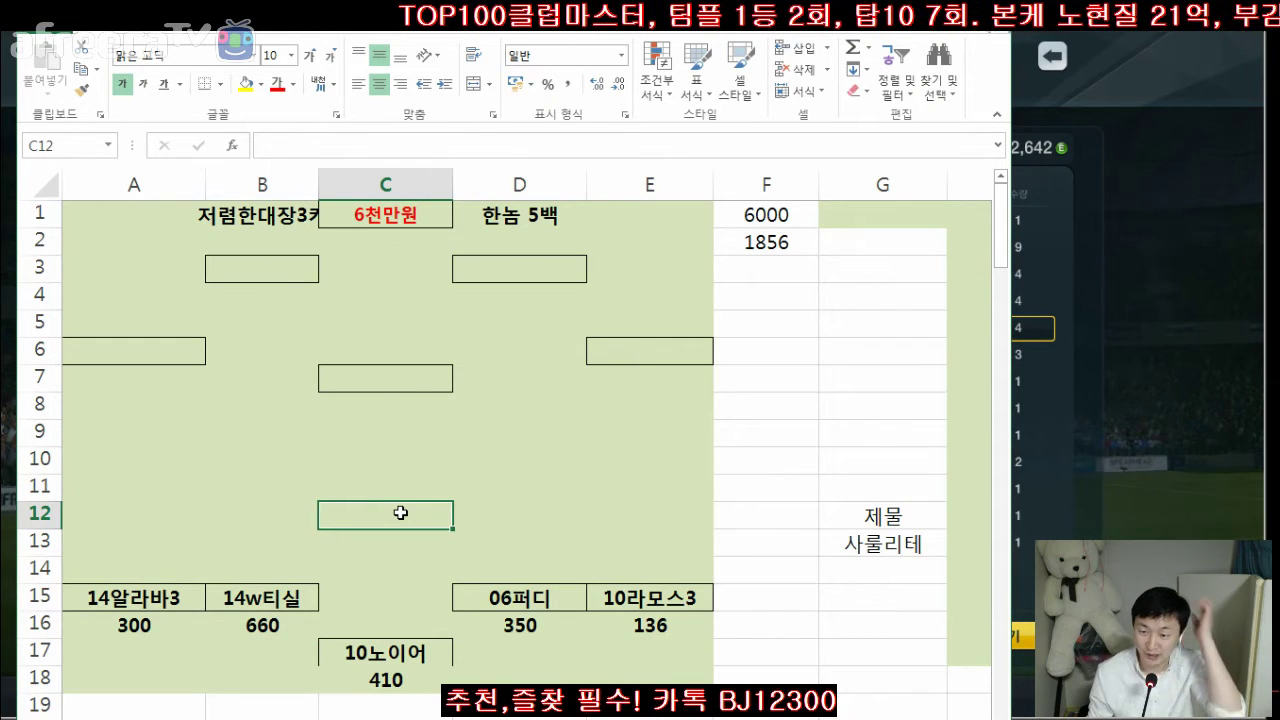
pyautogui.click(1066, 524)
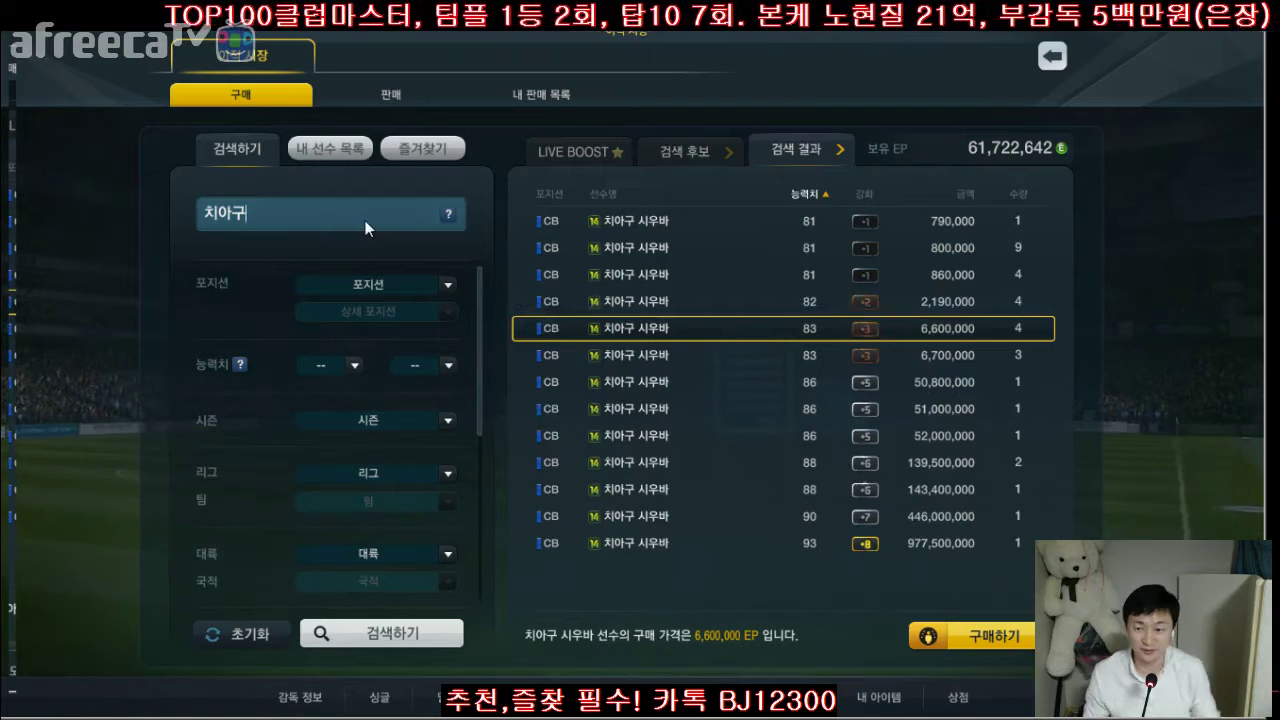
pyautogui.click(365, 220)
pyautogui.write('alz')
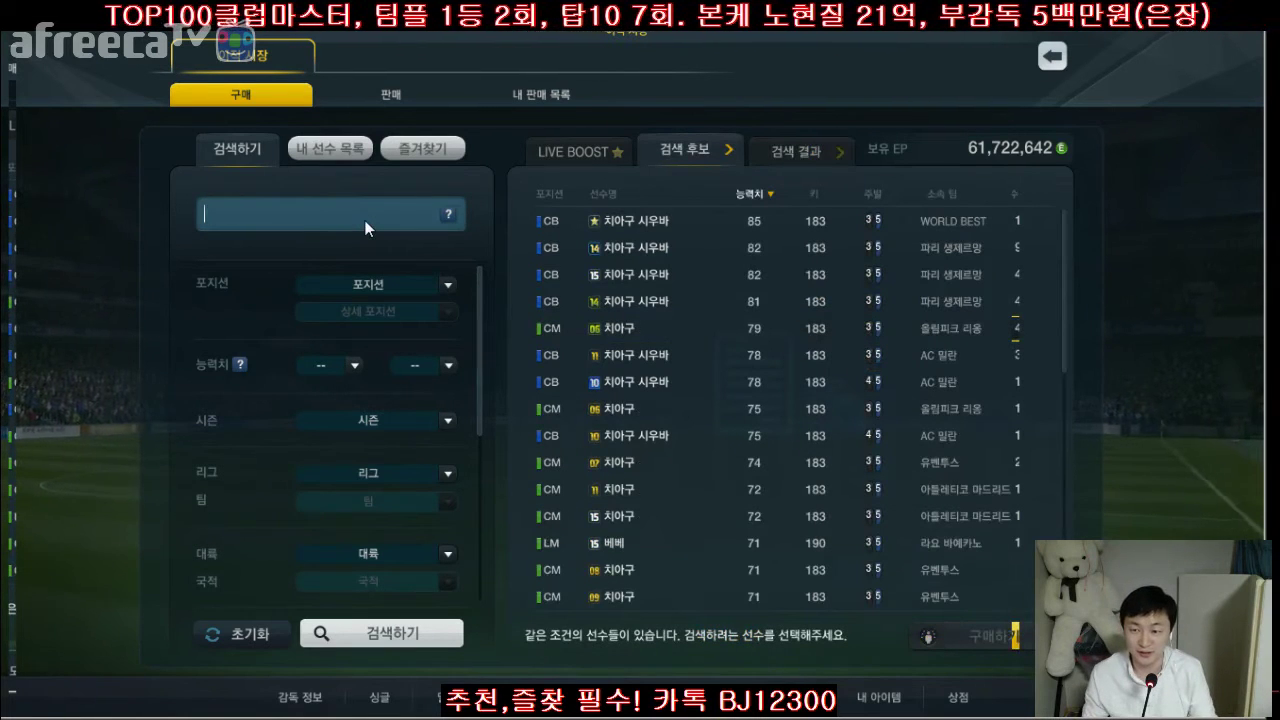
pyautogui.write('pf')
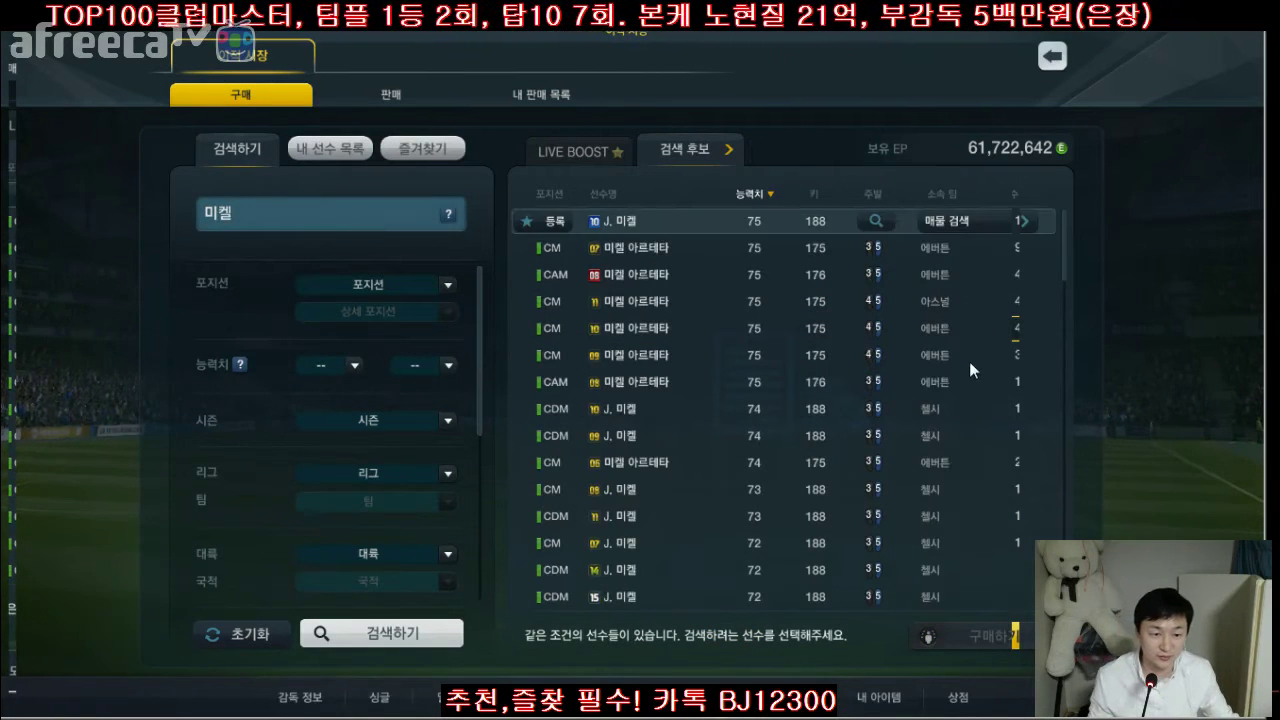
pyautogui.click(944, 543)
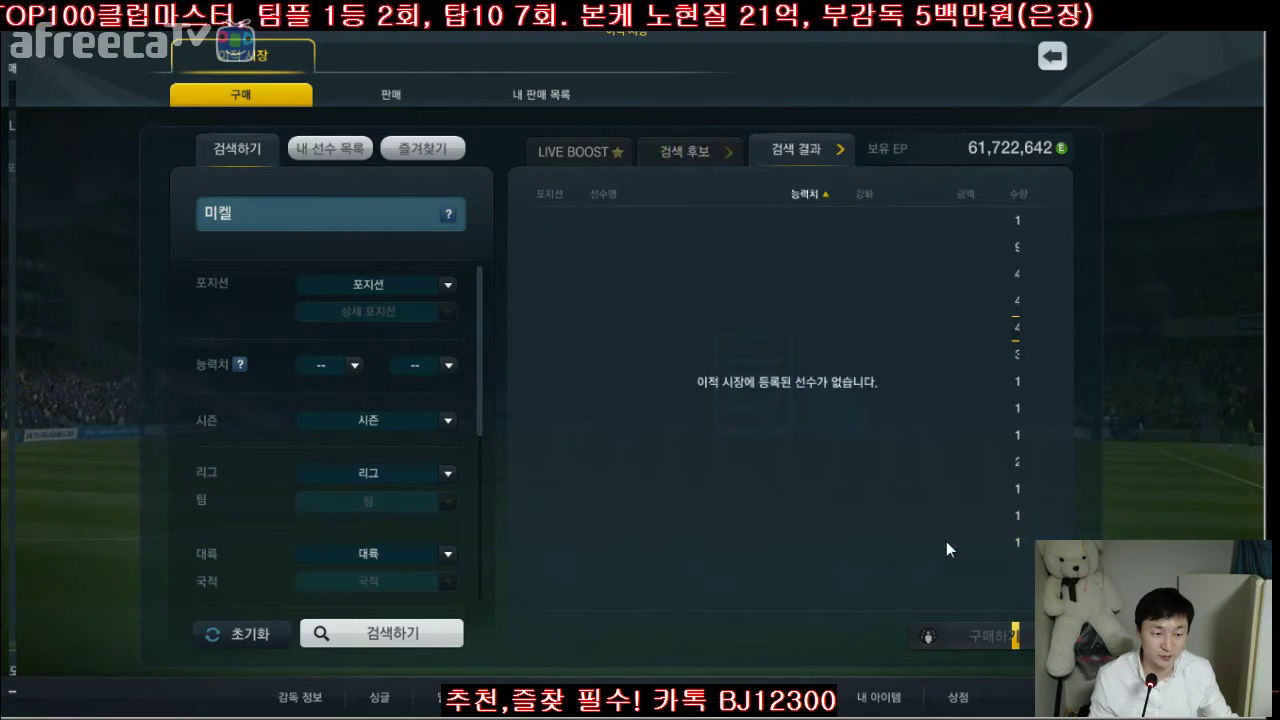
# - Check the market listings of the 09-season J. 미켈 and of the 08-season J. 미켈
pyautogui.click(684, 155)
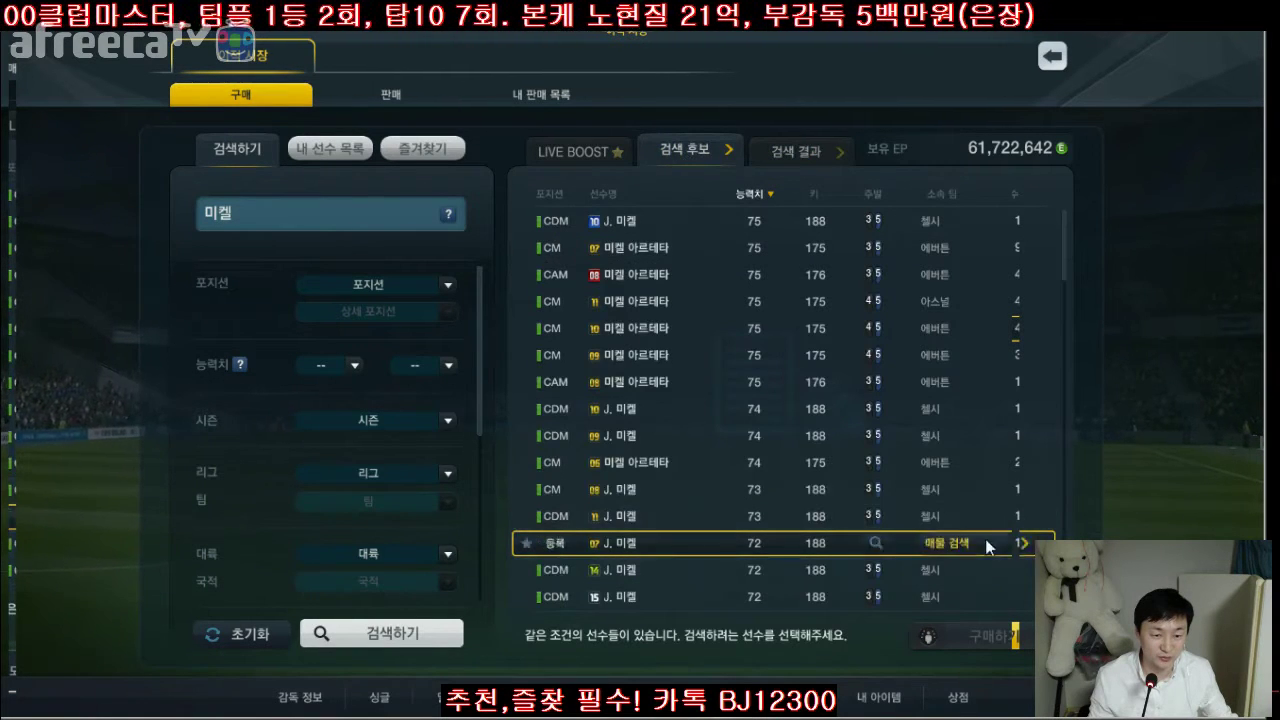
pyautogui.click(985, 435)
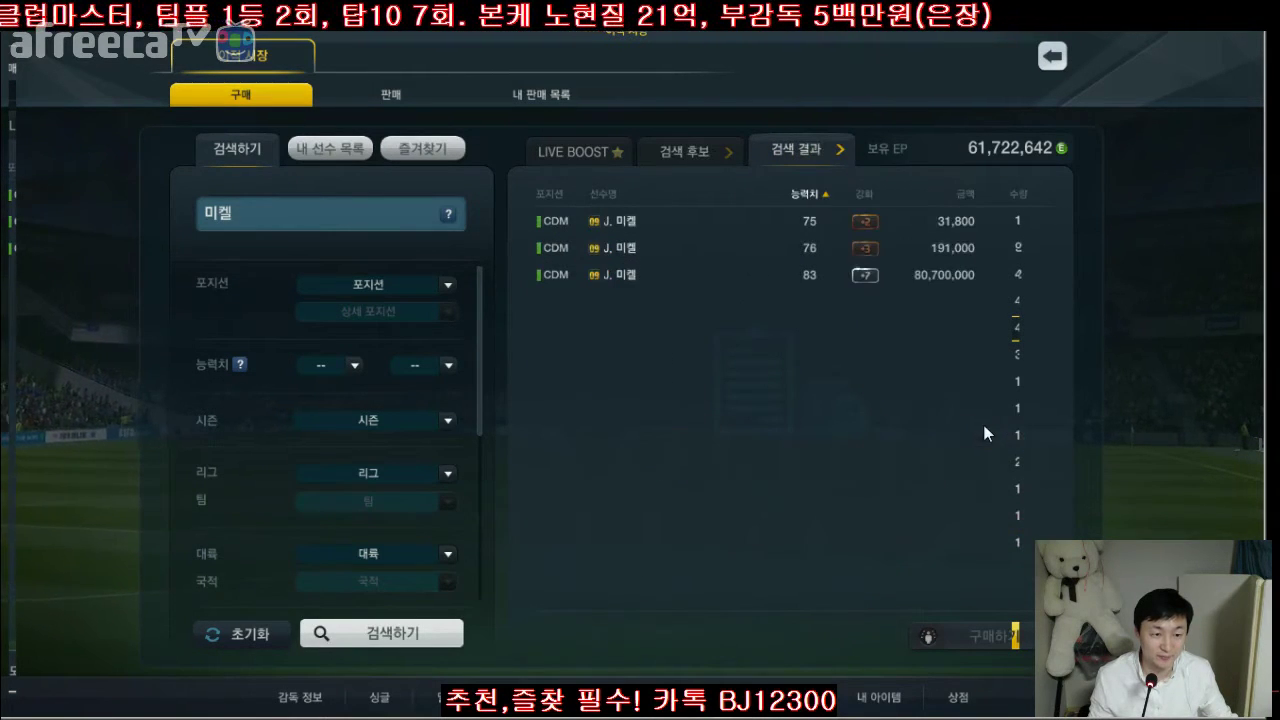
pyautogui.click(659, 143)
pyautogui.click(987, 485)
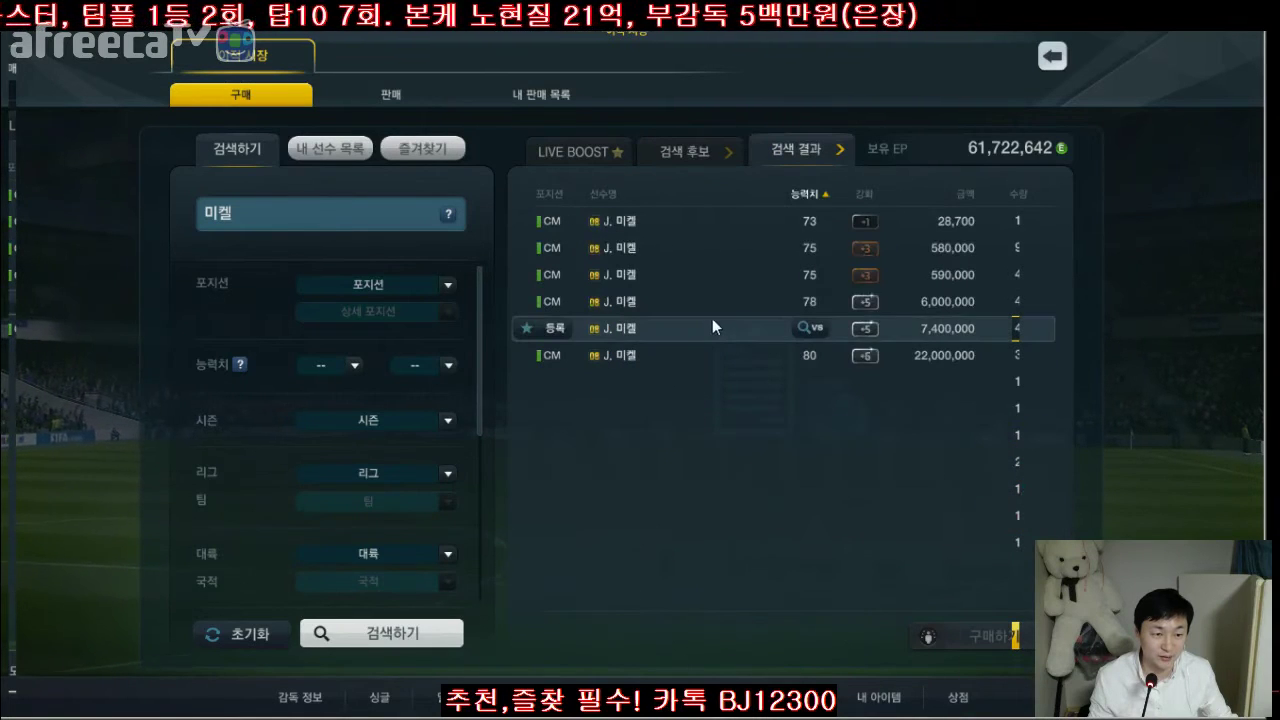
# - Look through the listings of other 미켈 seasons and reopen those of the 08-season J. 미켈
pyautogui.click(684, 150)
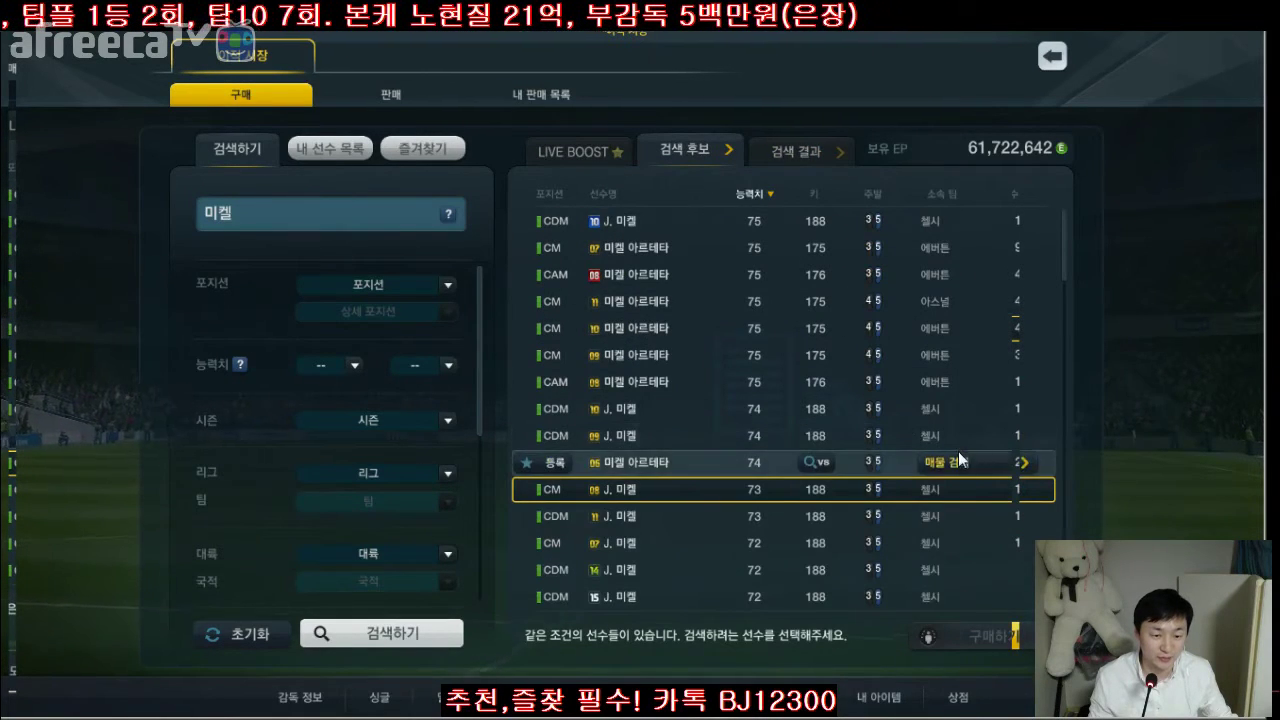
pyautogui.click(965, 471)
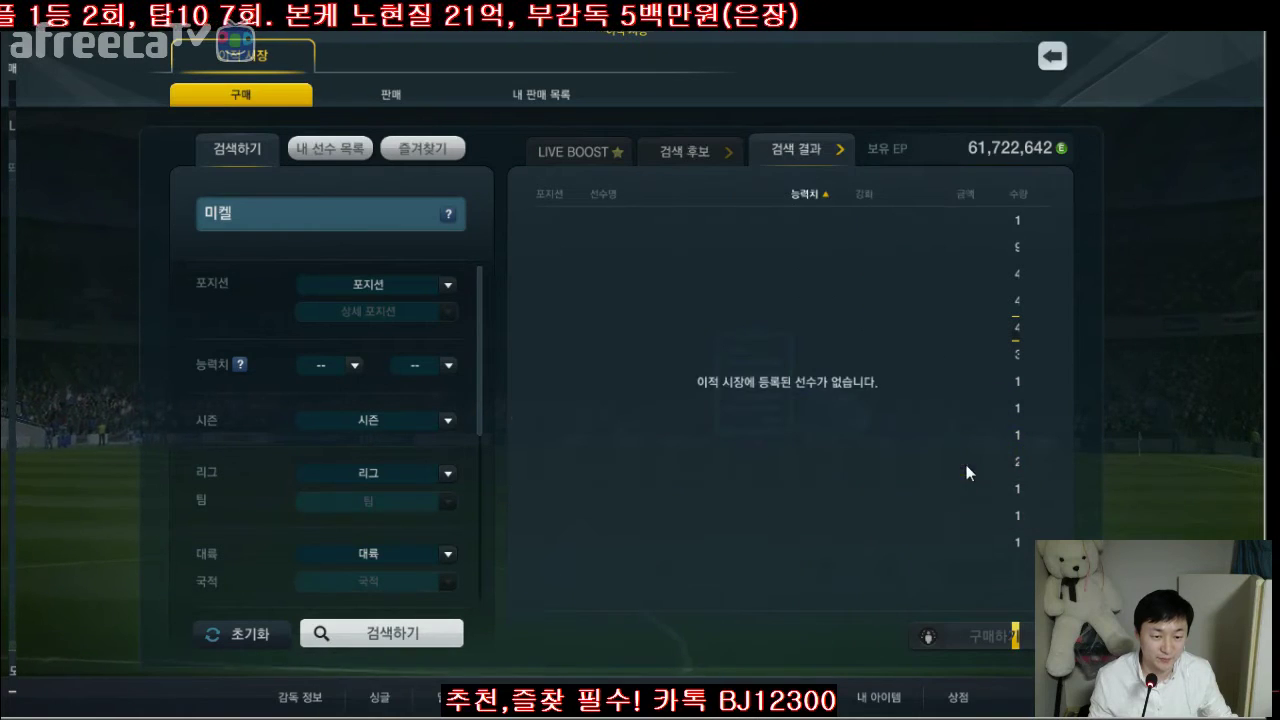
pyautogui.press('Escape')
pyautogui.click(968, 432)
pyautogui.click(670, 148)
pyautogui.click(975, 408)
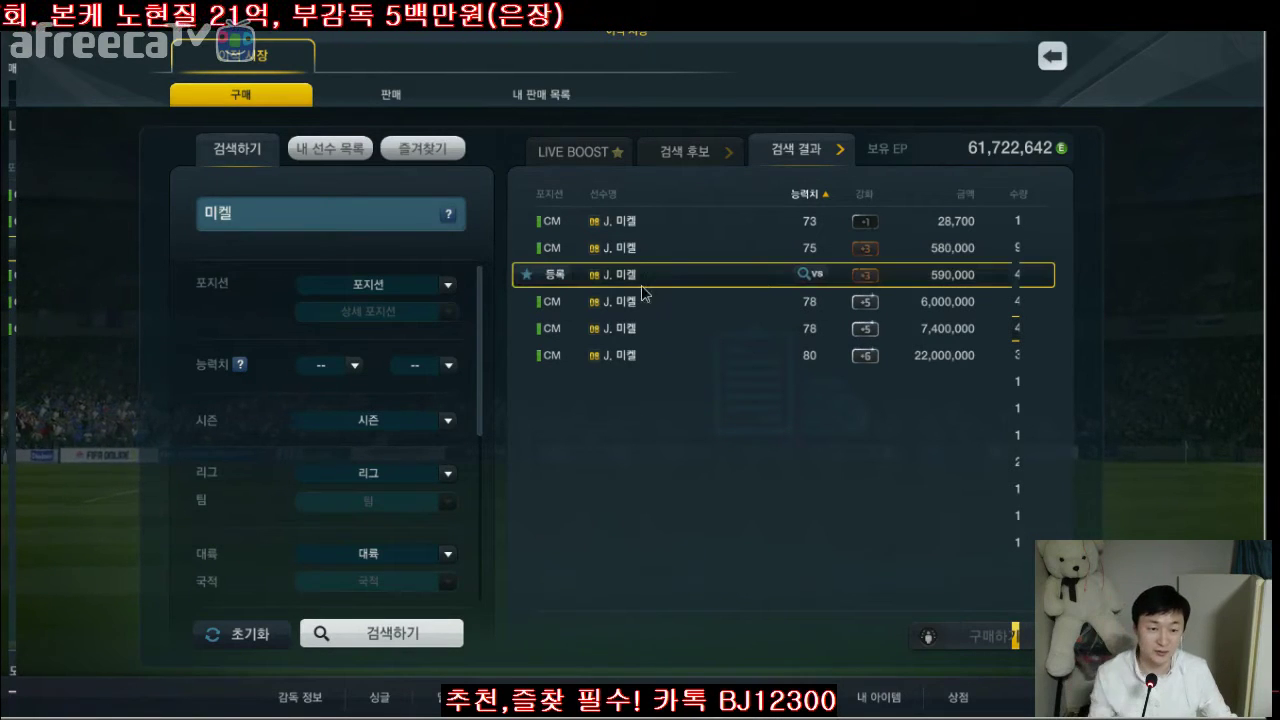
# - Review the detailed abilities of the 590,000 EP +3 card of the 08-season J. 미켈 and close the details
pyautogui.click(718, 274)
pyautogui.click(820, 277)
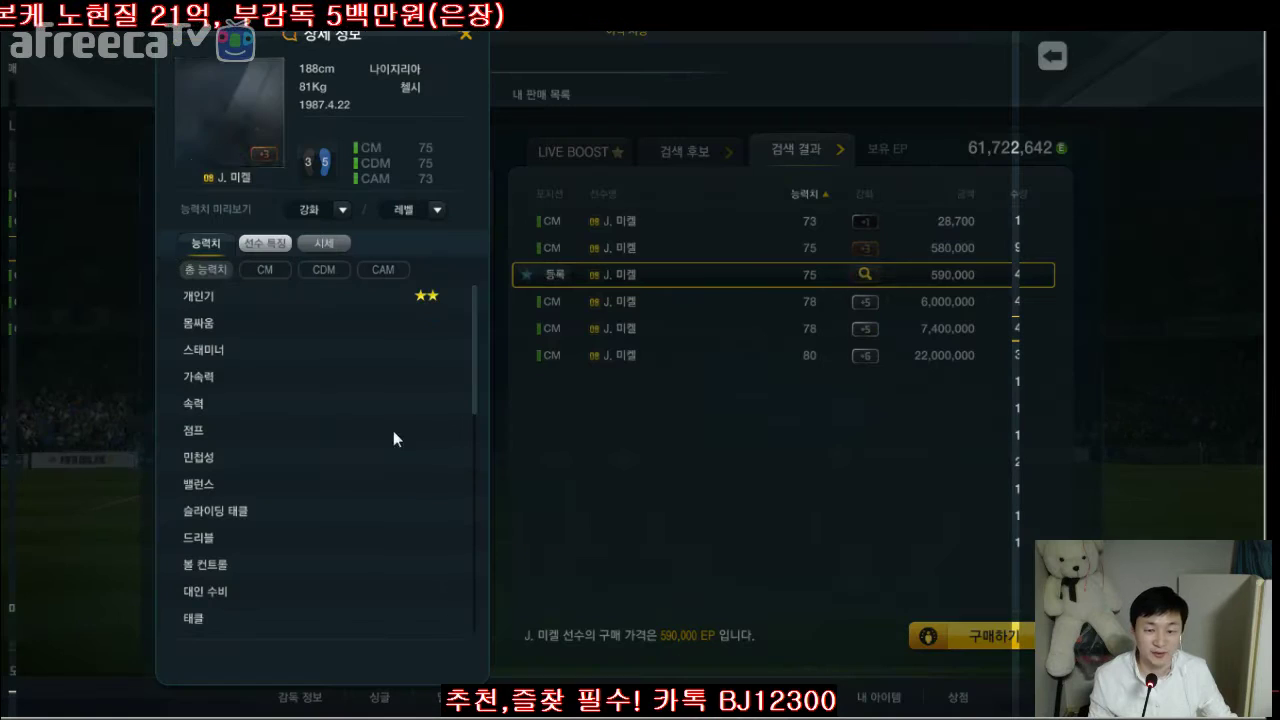
pyautogui.scroll(-2, 349, 395)
pyautogui.scroll(2, 349, 402)
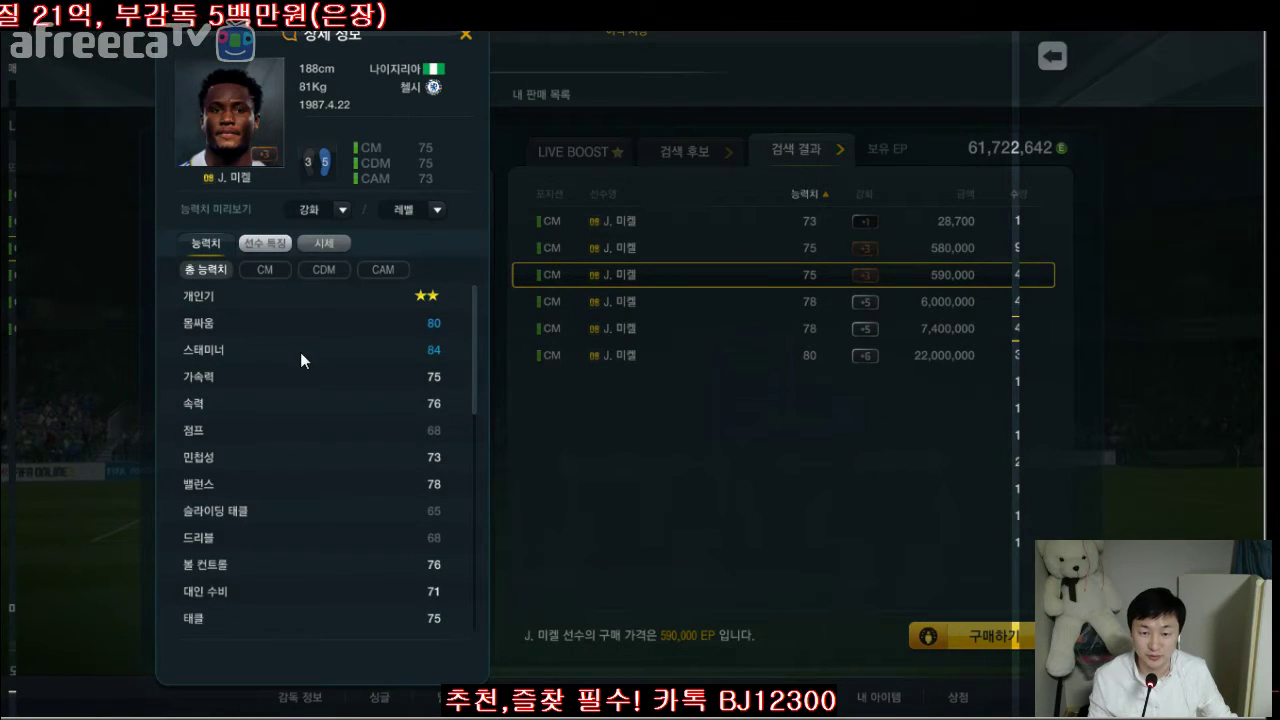
pyautogui.click(465, 36)
# - Return to the 미켈 candidates, check the 07-season listings, and open the listings of the yellow-badged 10 J. 미켈
pyautogui.click(690, 150)
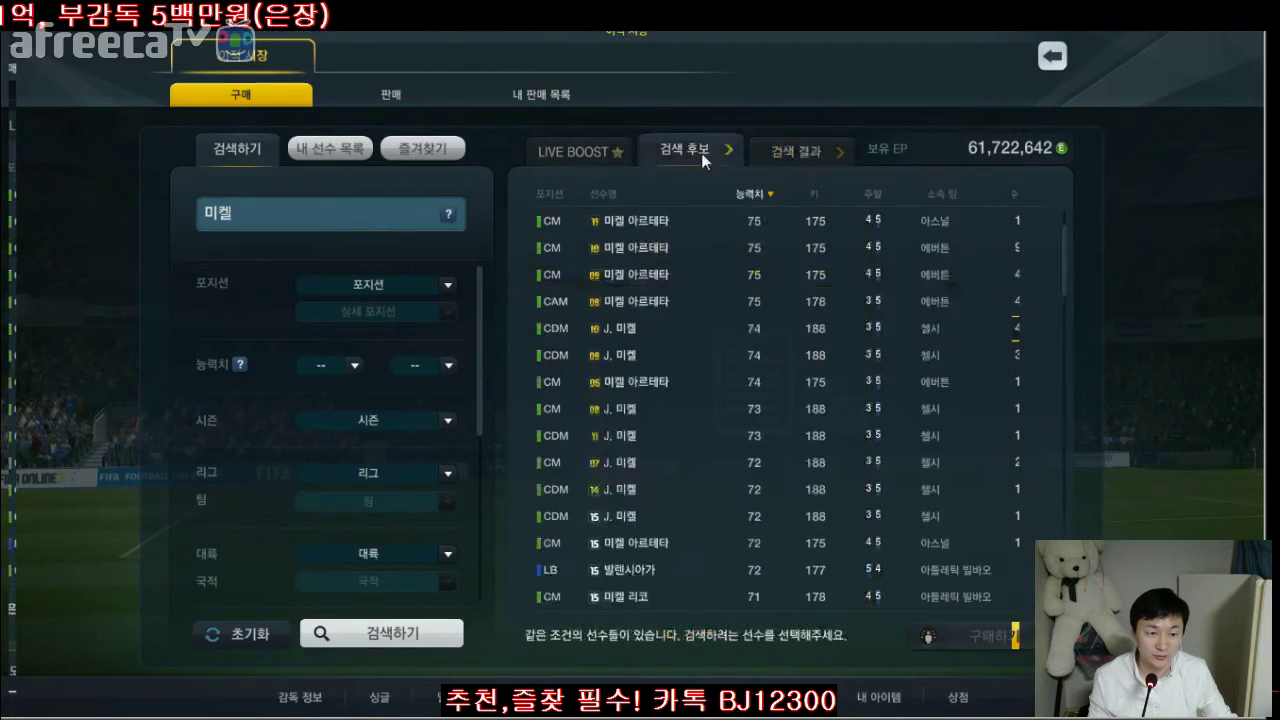
pyautogui.click(953, 463)
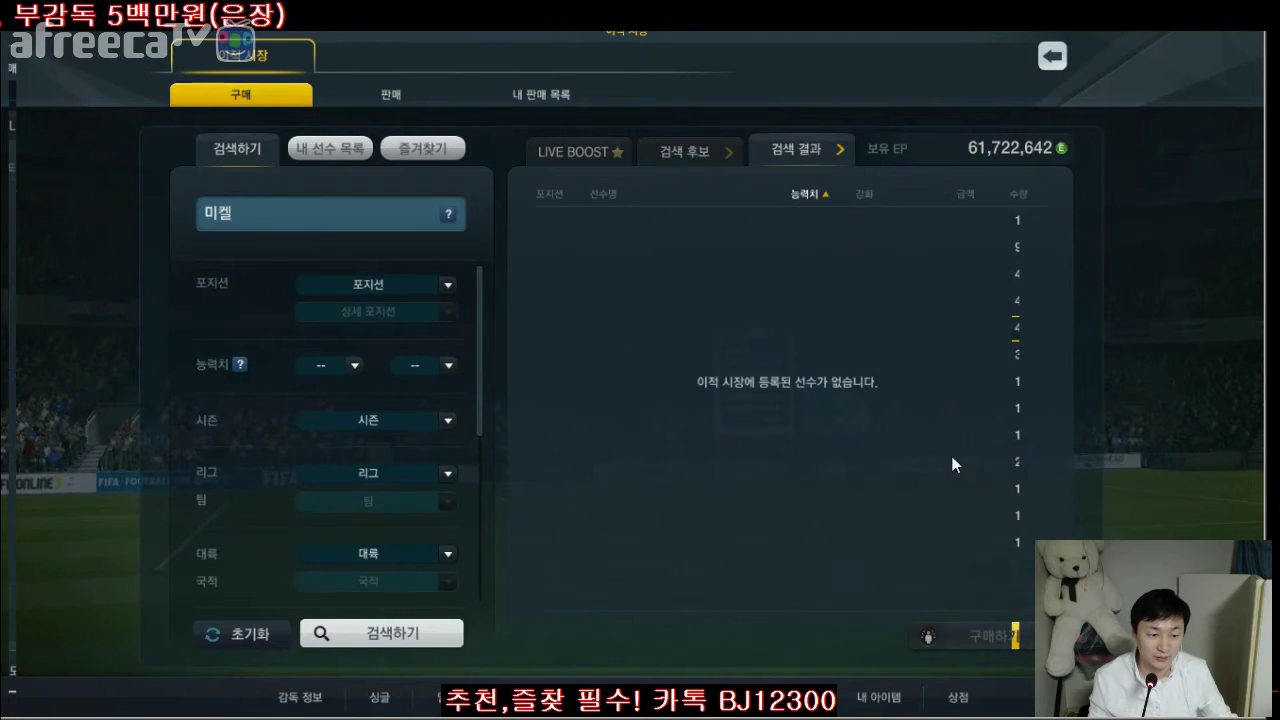
pyautogui.click(690, 148)
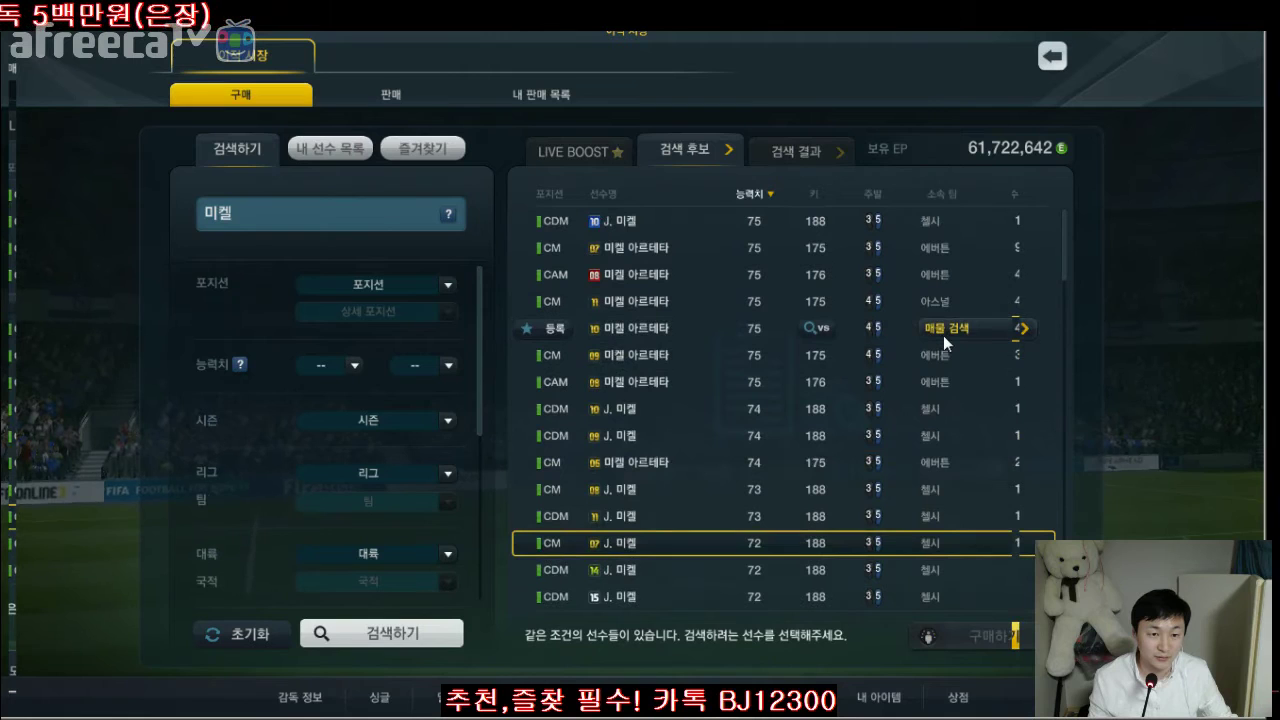
pyautogui.click(960, 382)
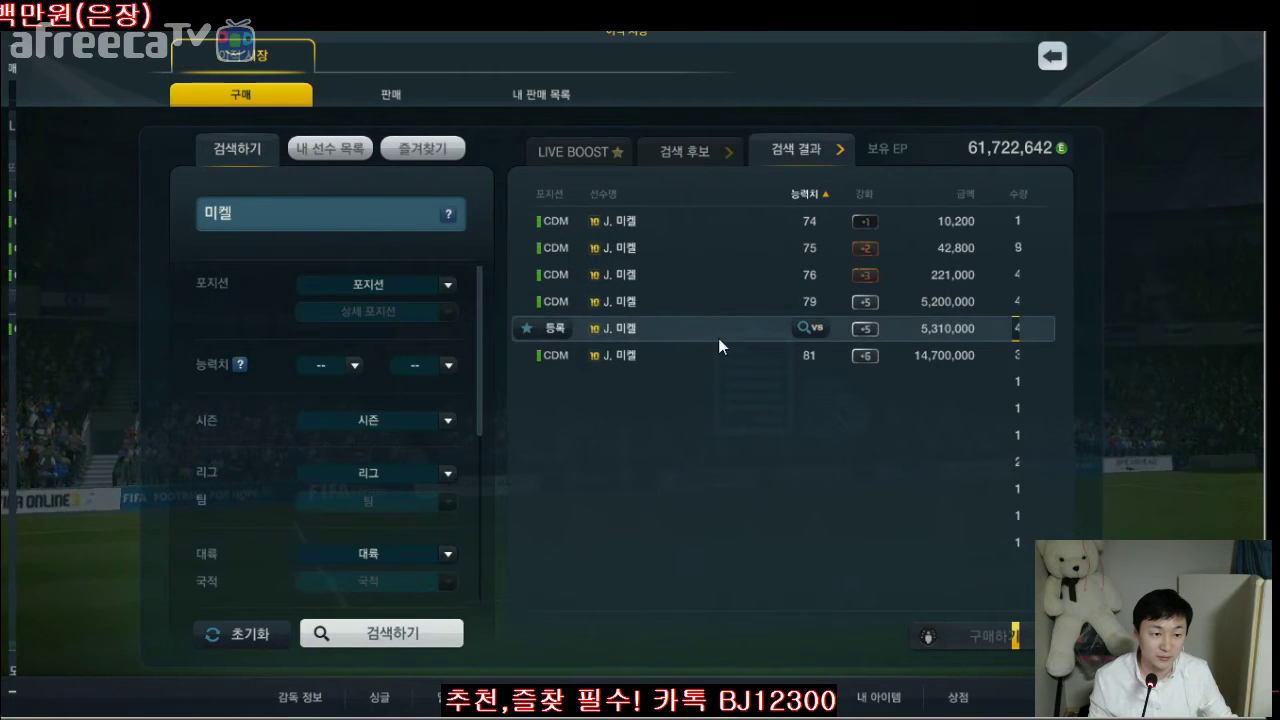
# - Review the detailed abilities of the cheapest +5 card of the 10 J. 미켈 and close the details
pyautogui.click(705, 302)
pyautogui.click(867, 302)
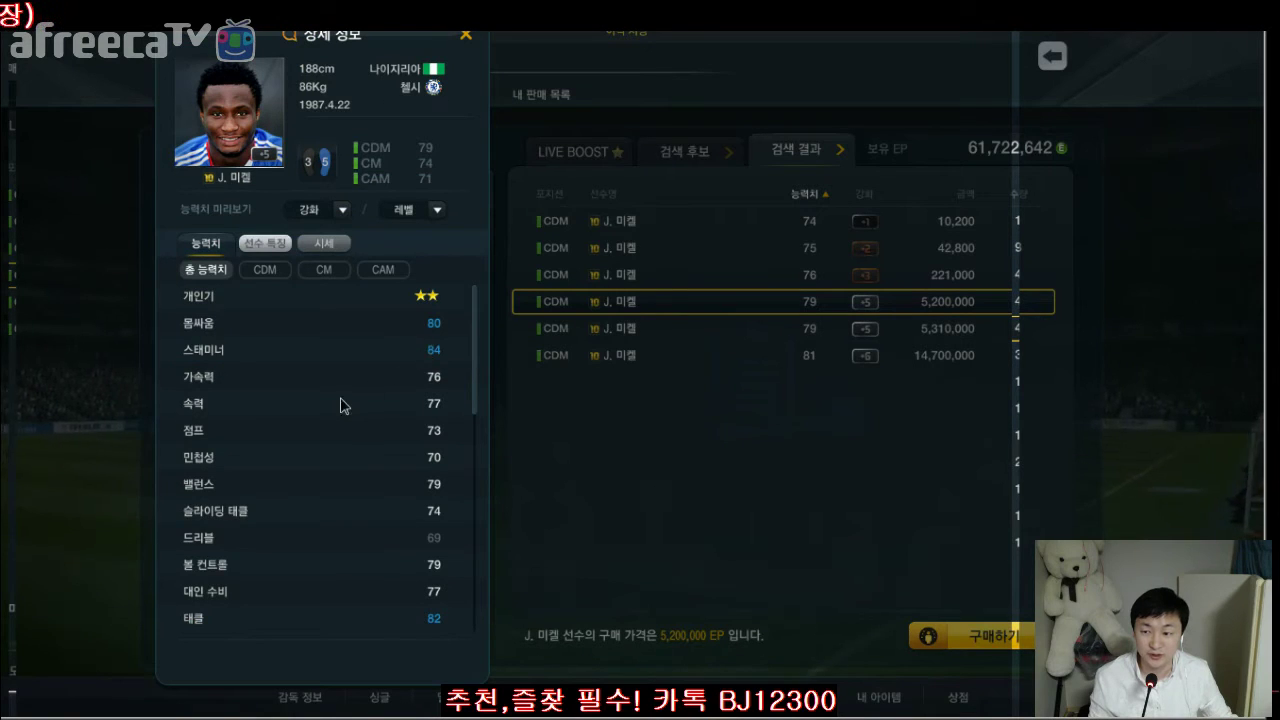
pyautogui.scroll(-1, 340, 404)
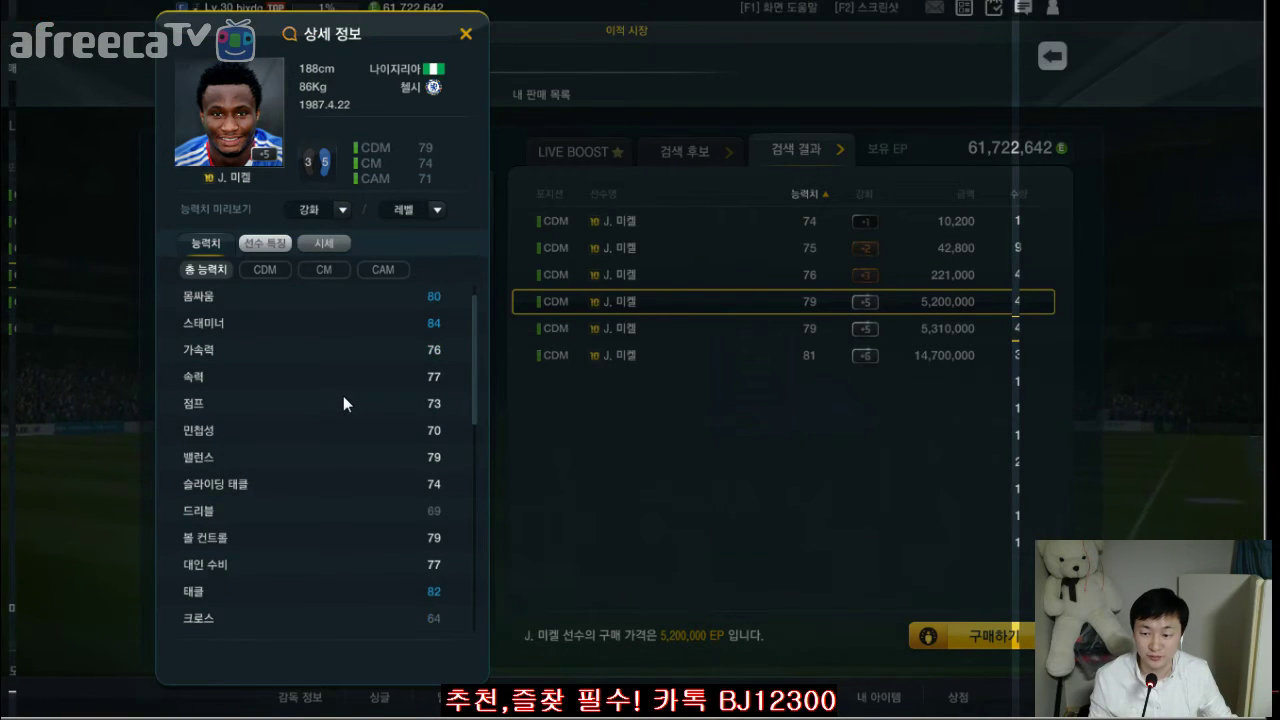
pyautogui.scroll(-3, 343, 396)
pyautogui.scroll(4, 343, 395)
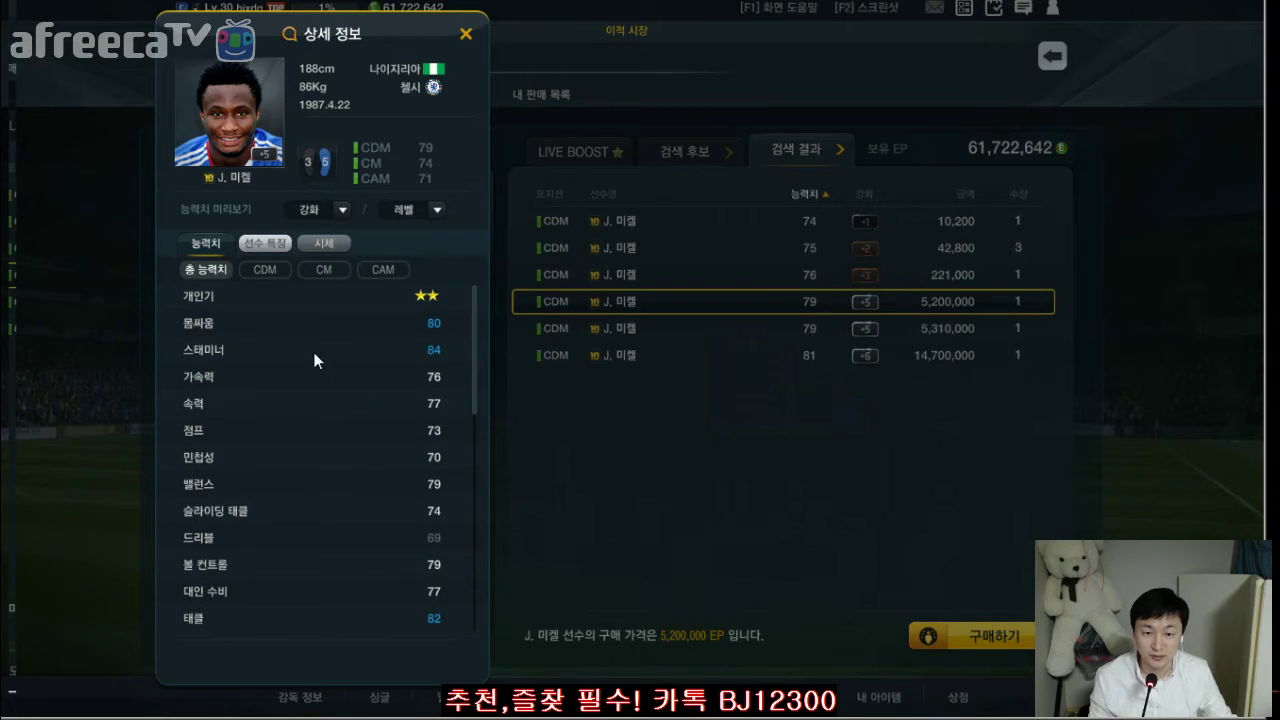
pyautogui.click(466, 33)
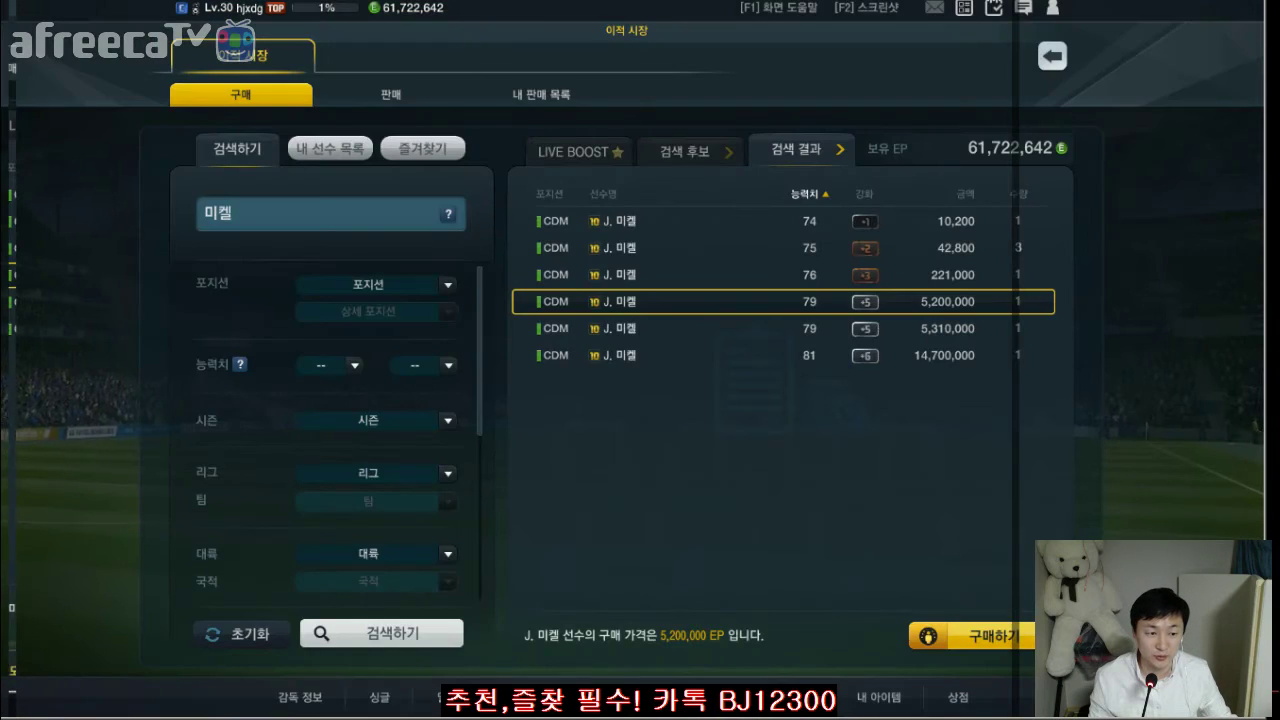
# - Switch to the Excel lineup and enter 10a미켈 in C12 with the price 520 in C13
pyautogui.hotkey('alt', 'Tab')
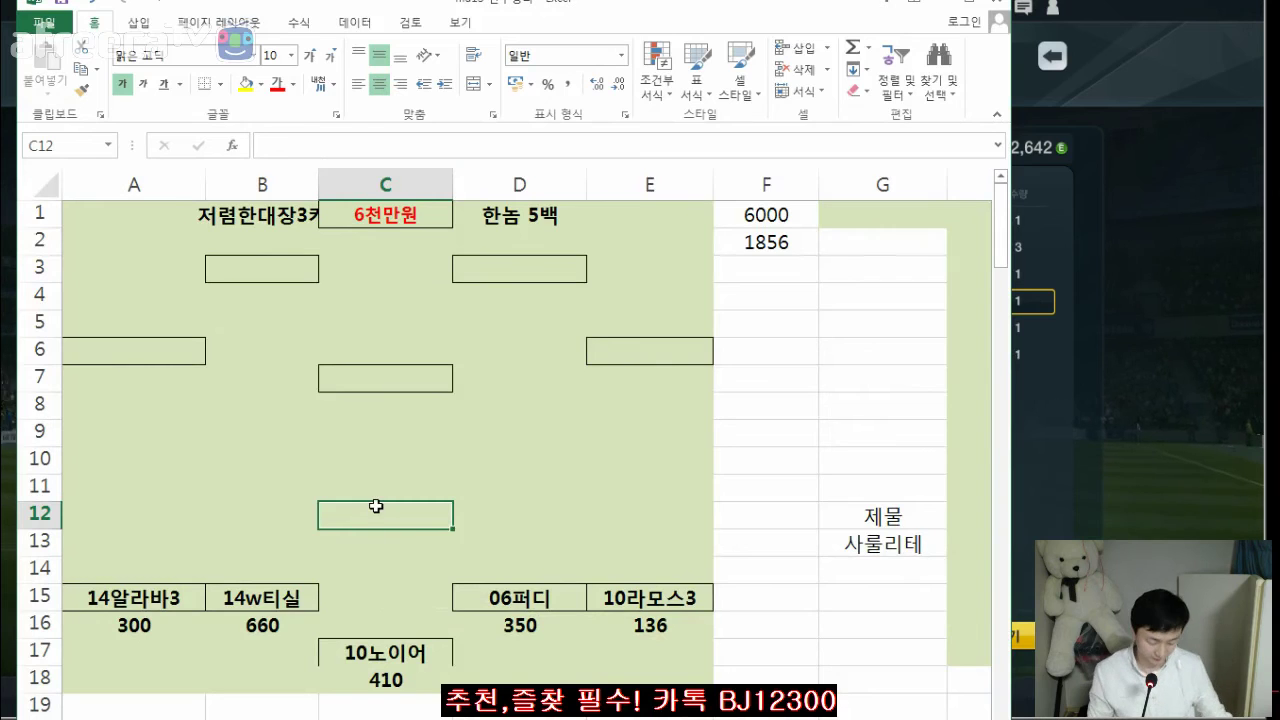
pyautogui.write('10')
pyautogui.write('aㅁㅣ켈')
pyautogui.press('Return')
pyautogui.write('520')
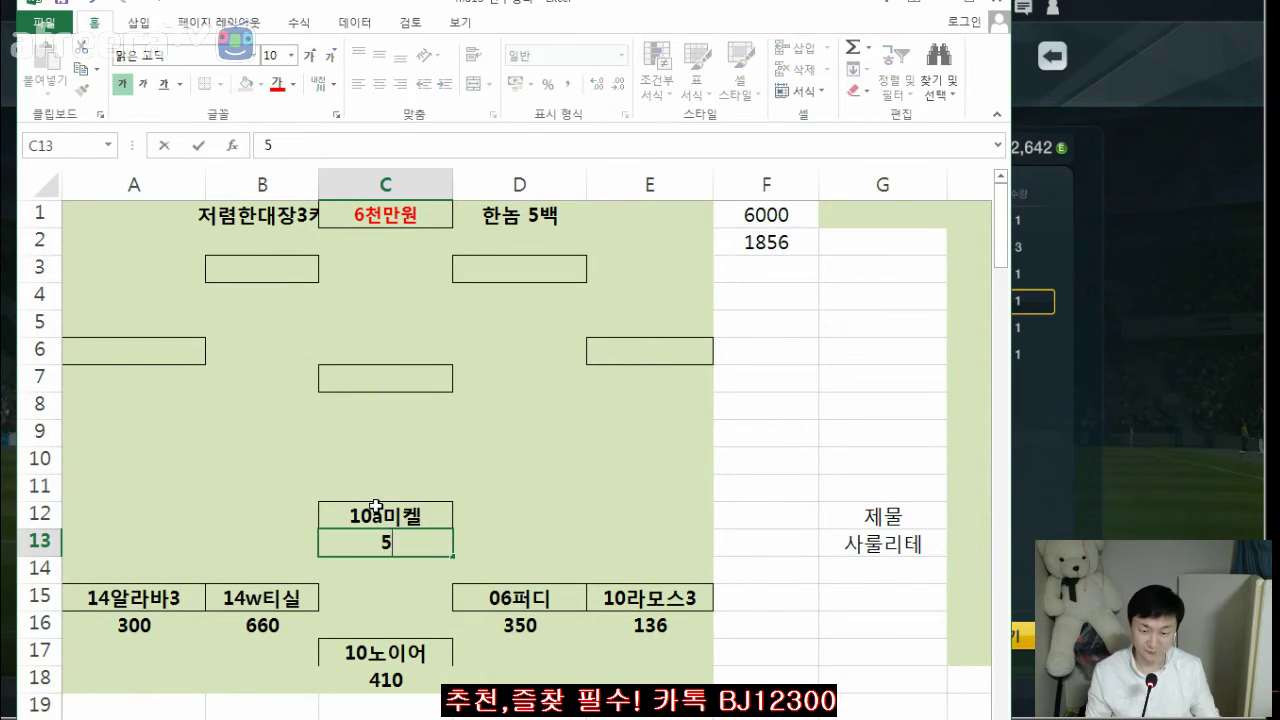
pyautogui.press('Return')
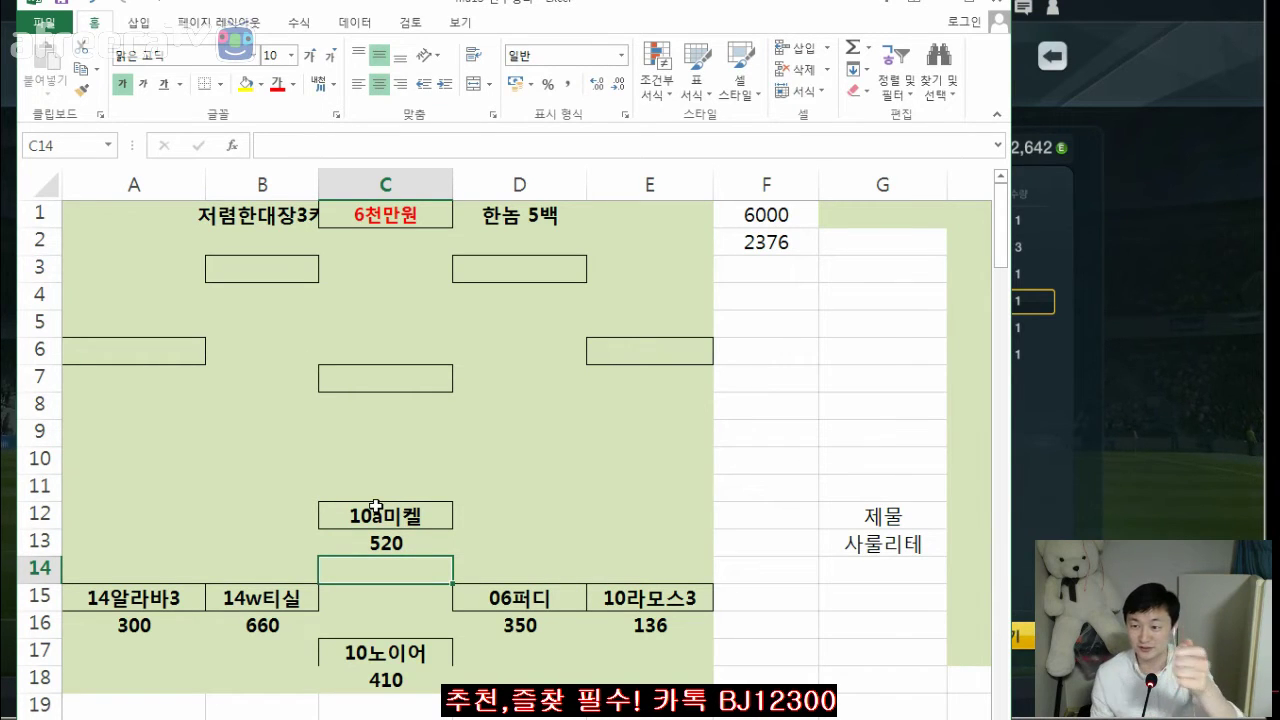
# - Inspect the cell references of the total-price SUM formula in F2 and leave the formula
pyautogui.click(309, 470)
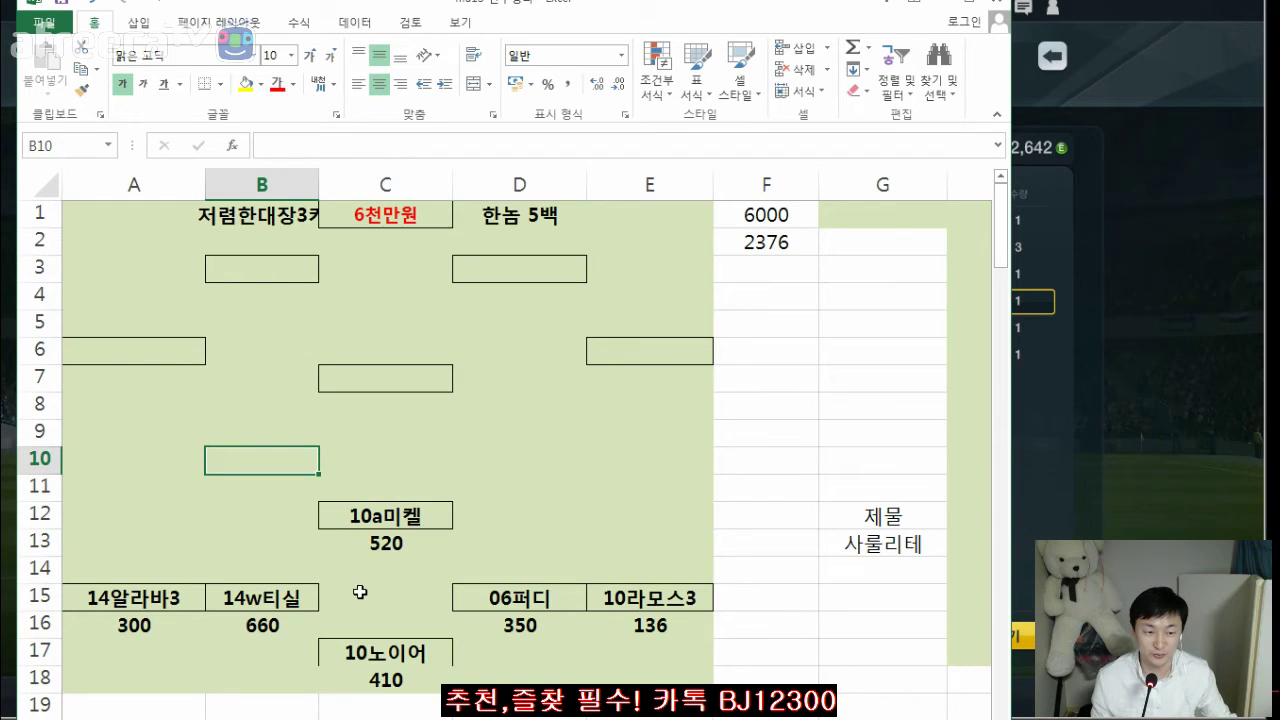
pyautogui.click(765, 232)
pyautogui.doubleClick(765, 235)
pyautogui.press('Escape')
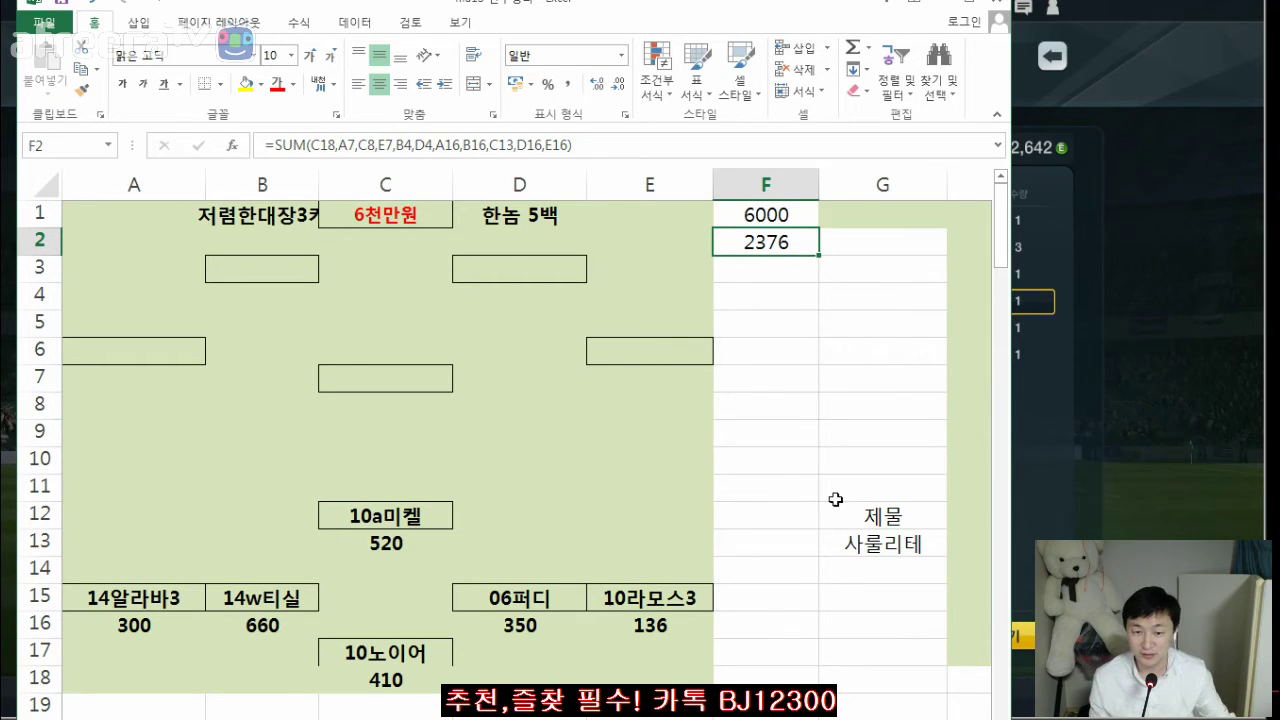
# - Find 제라드 in the player list below the lineup and select the 07시즌 S. 제라드 entry
pyautogui.click(546, 486)
pyautogui.scroll(-4, 546, 486)
pyautogui.click(592, 650)
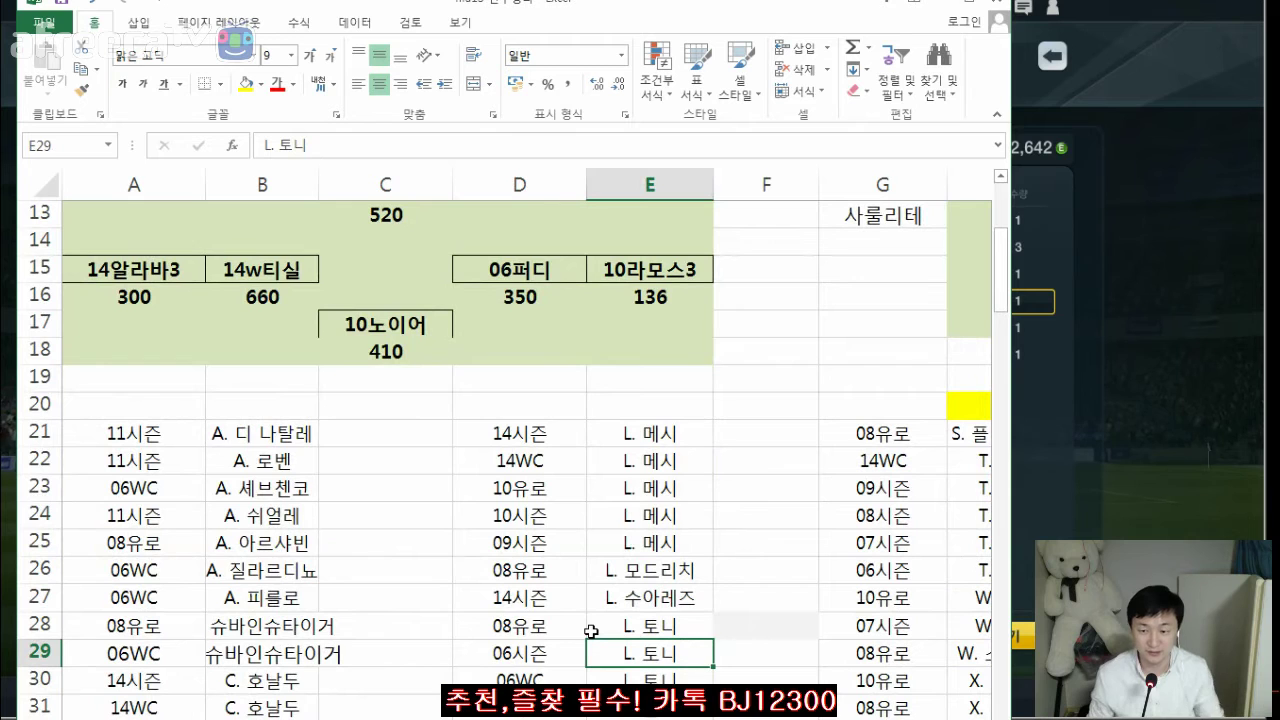
pyautogui.hotkey('ctrl', 'f')
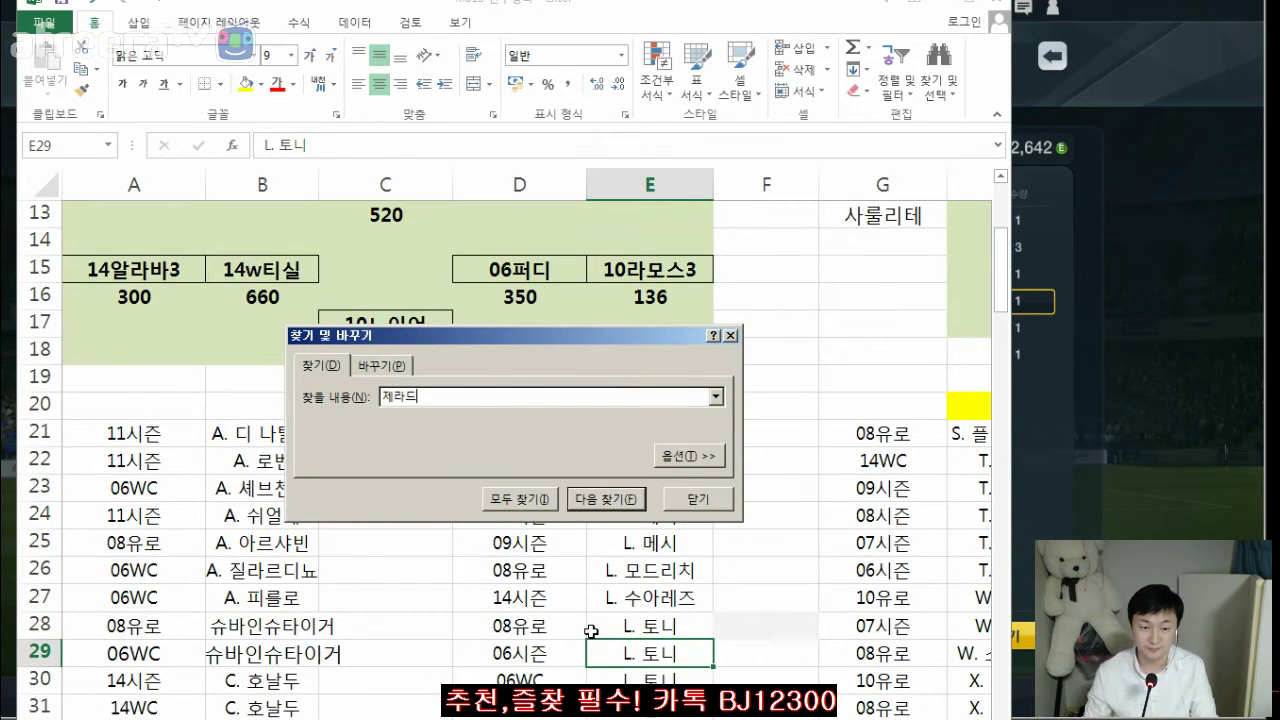
pyautogui.press('Return')
pyautogui.press('Escape')
pyautogui.click(675, 571)
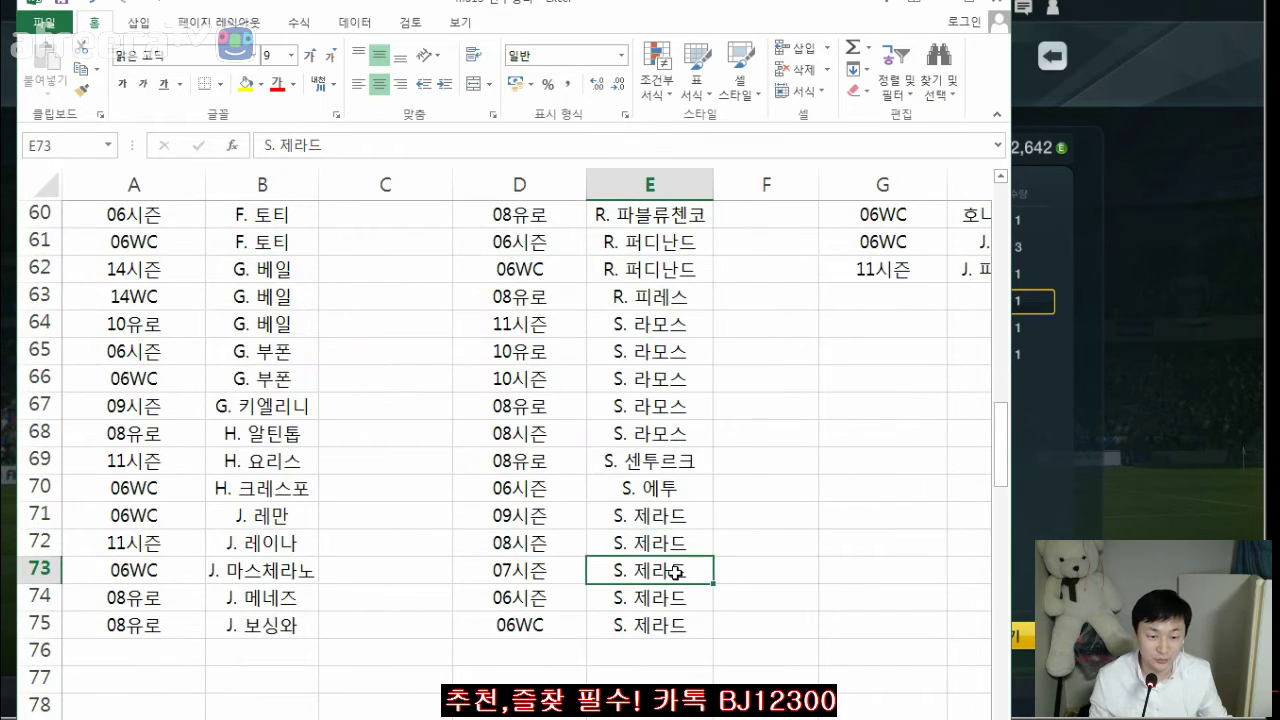
# - Search the transfer market for 제라드, open the 07-season S. 제라드 listings, and select the cheapest +3 card
pyautogui.hotkey('alt', 'Tab')
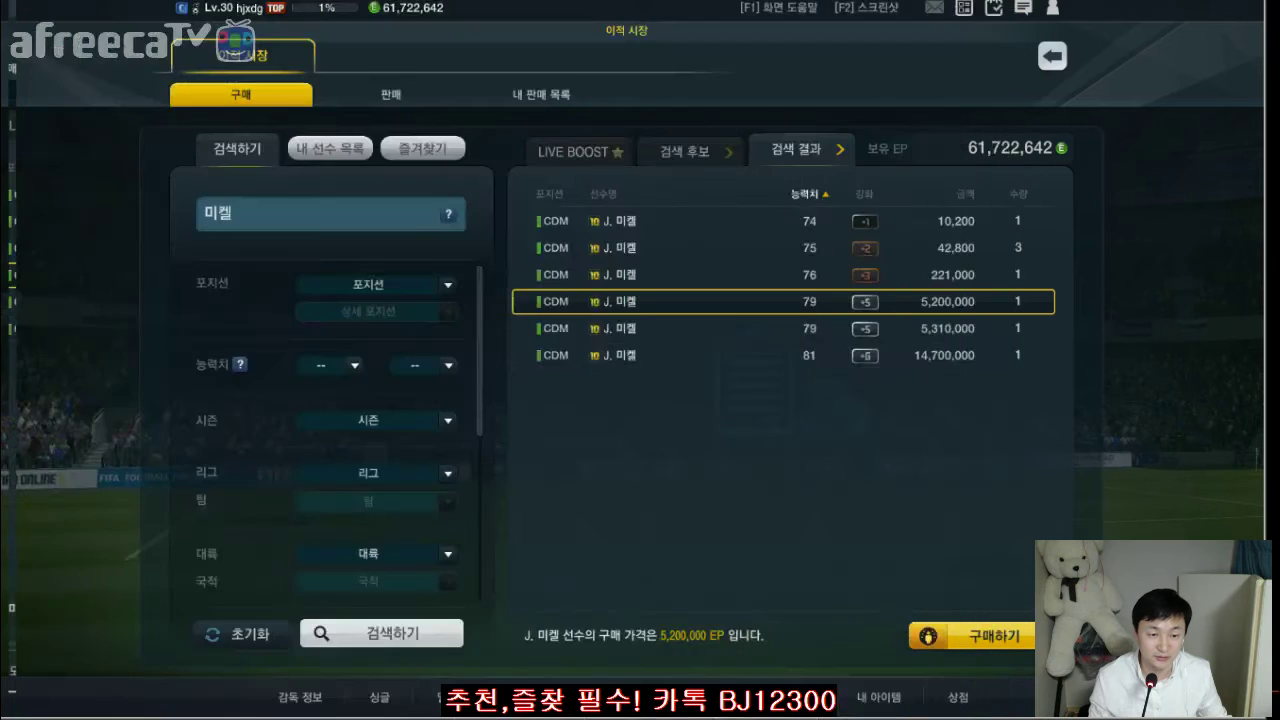
pyautogui.click(350, 207)
pyautogui.write('제라드')
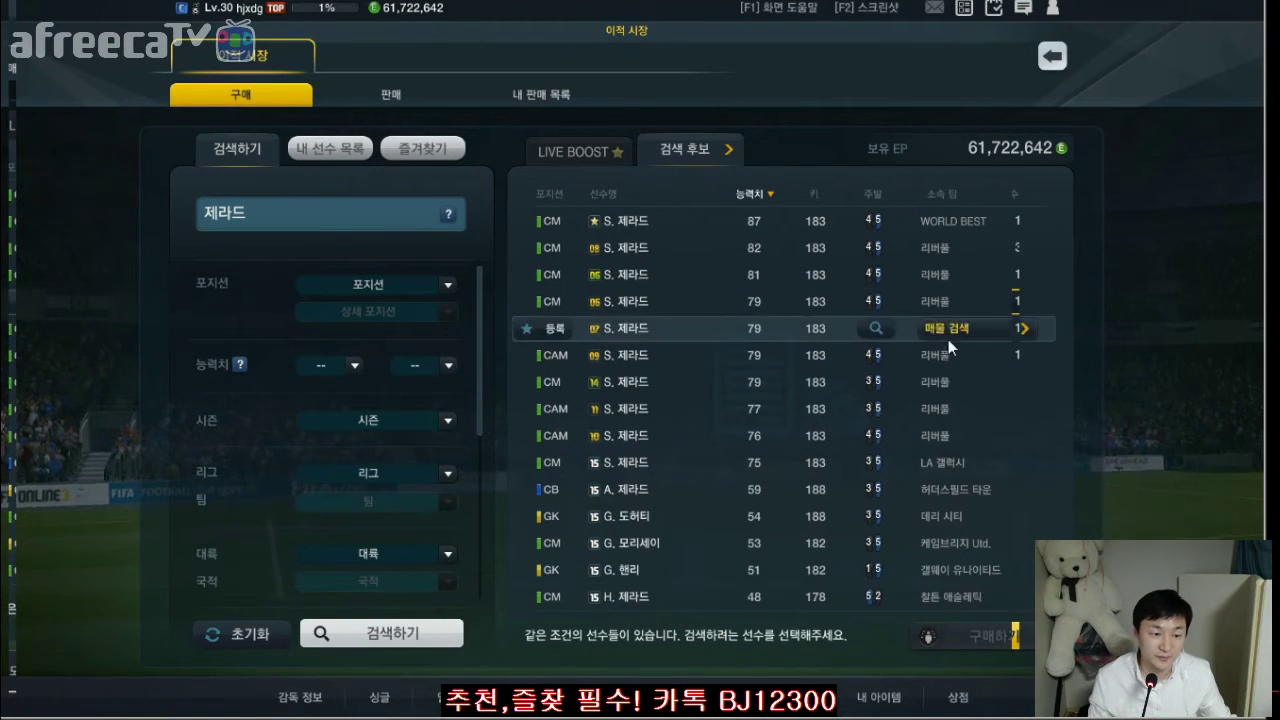
pyautogui.click(948, 339)
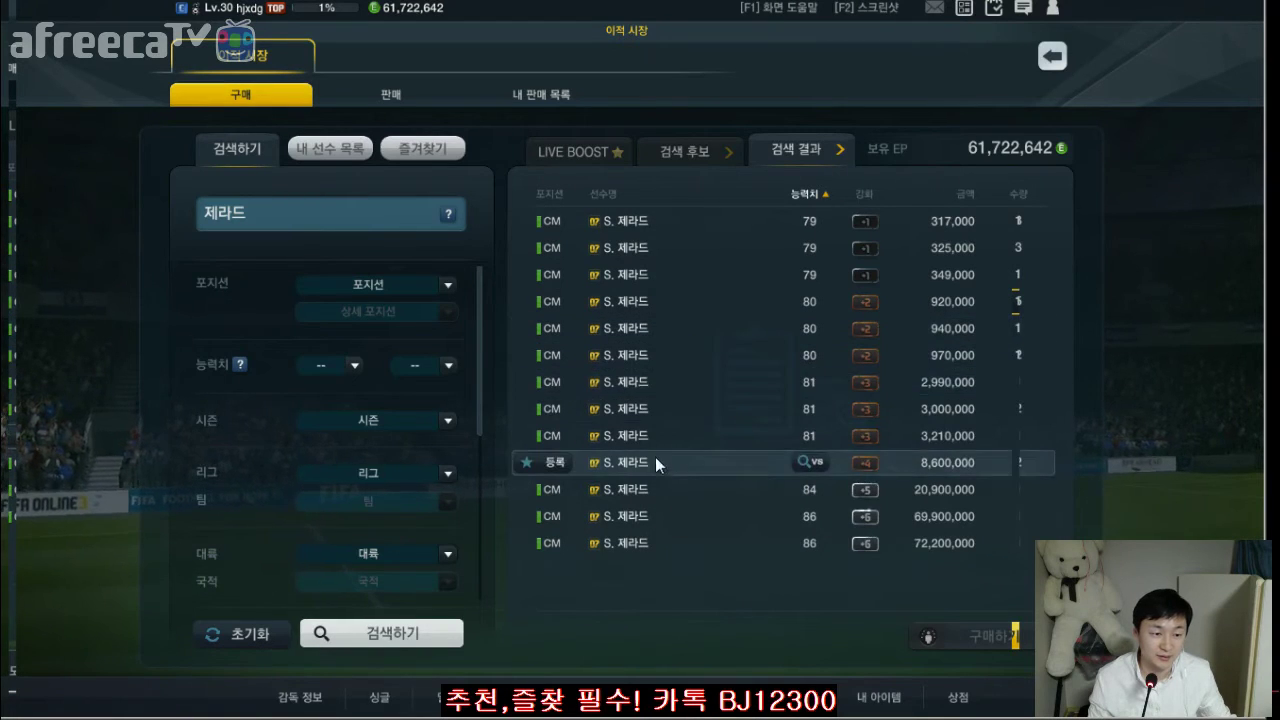
pyautogui.click(690, 383)
# - Switch to the Excel lineup and enter 07제라드3 in C7 with the price 300 in C8
pyautogui.hotkey('alt', 'Tab')
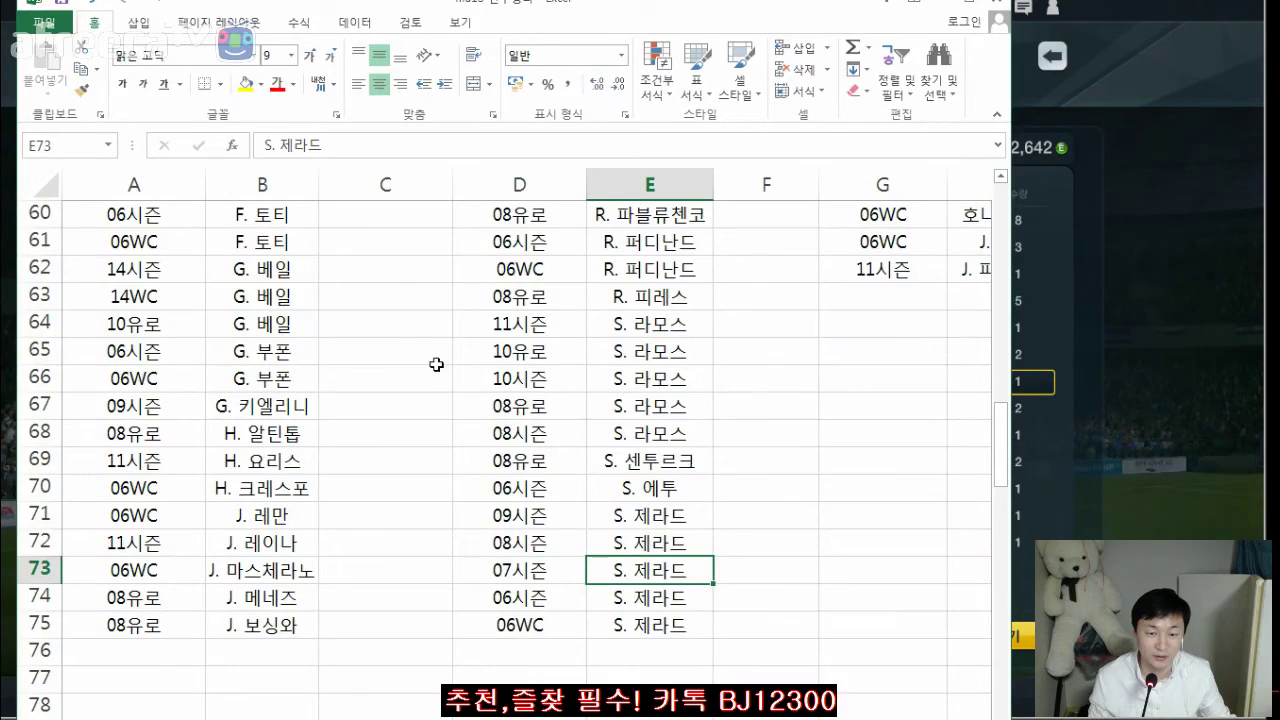
pyautogui.scroll(15, 545, 488)
pyautogui.scroll(5, 545, 488)
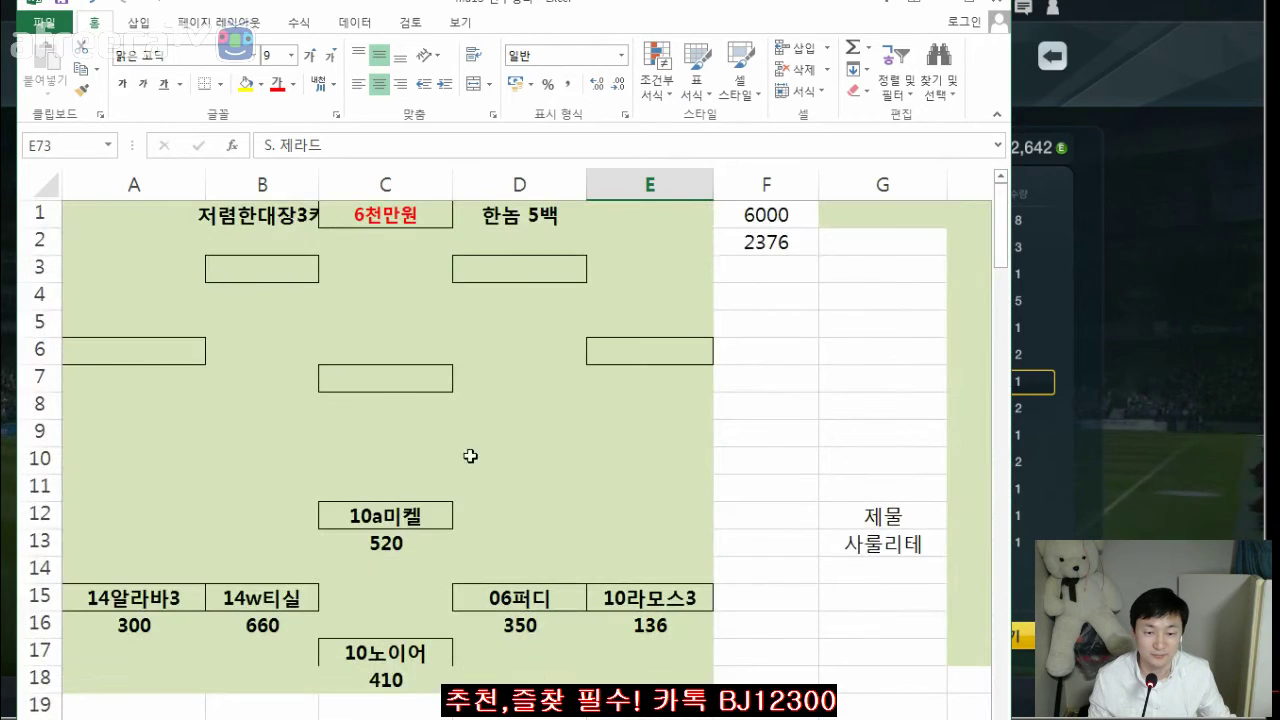
pyautogui.click(381, 376)
pyautogui.write('07')
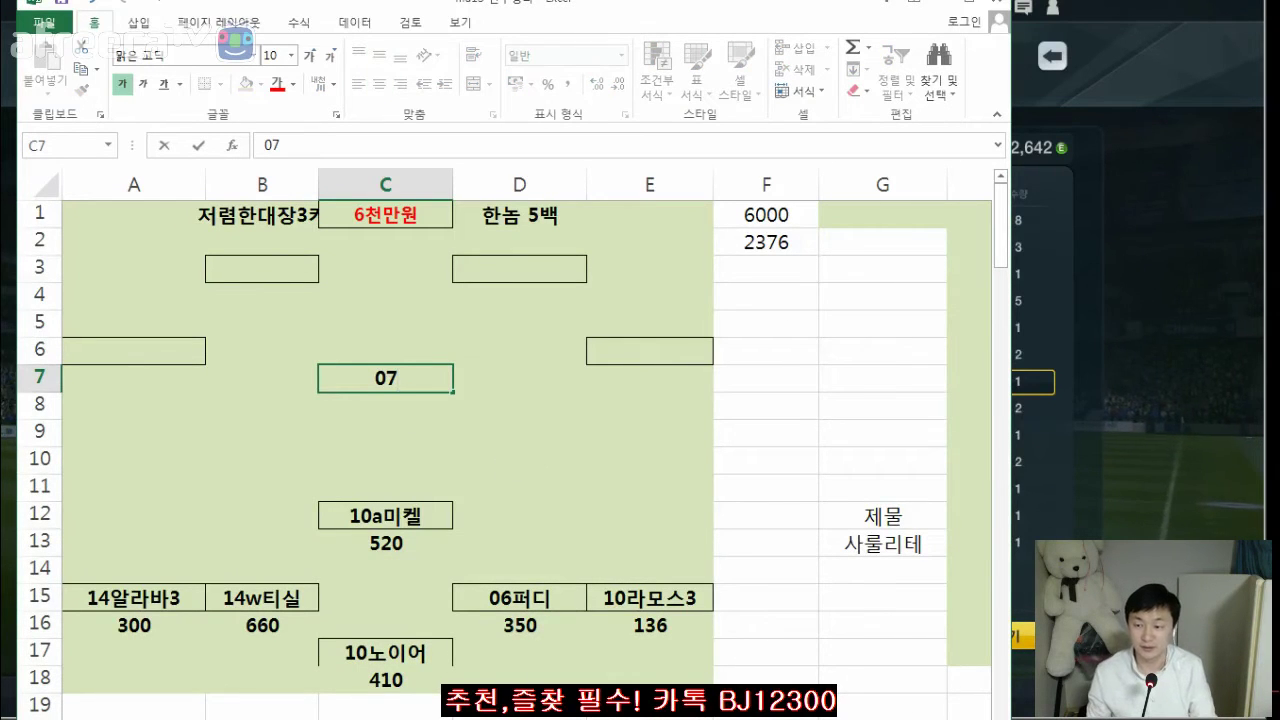
pyautogui.write('제라드3')
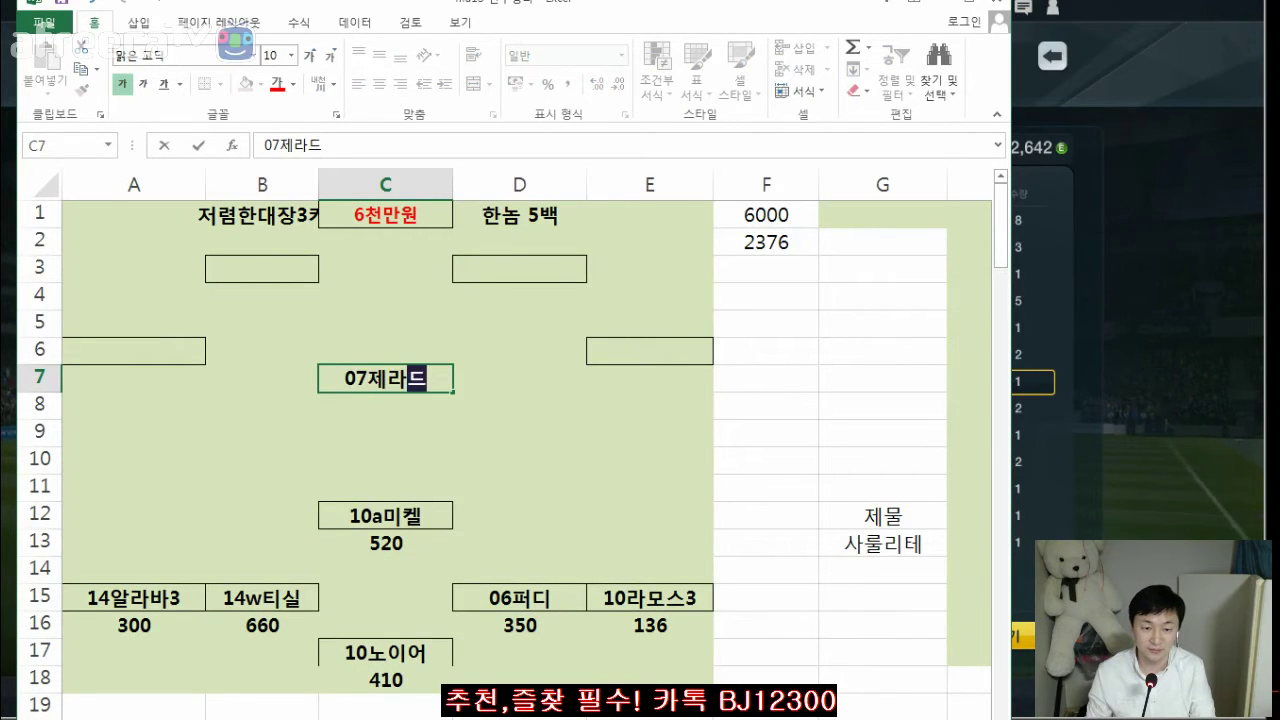
pyautogui.press('Return')
pyautogui.write('300')
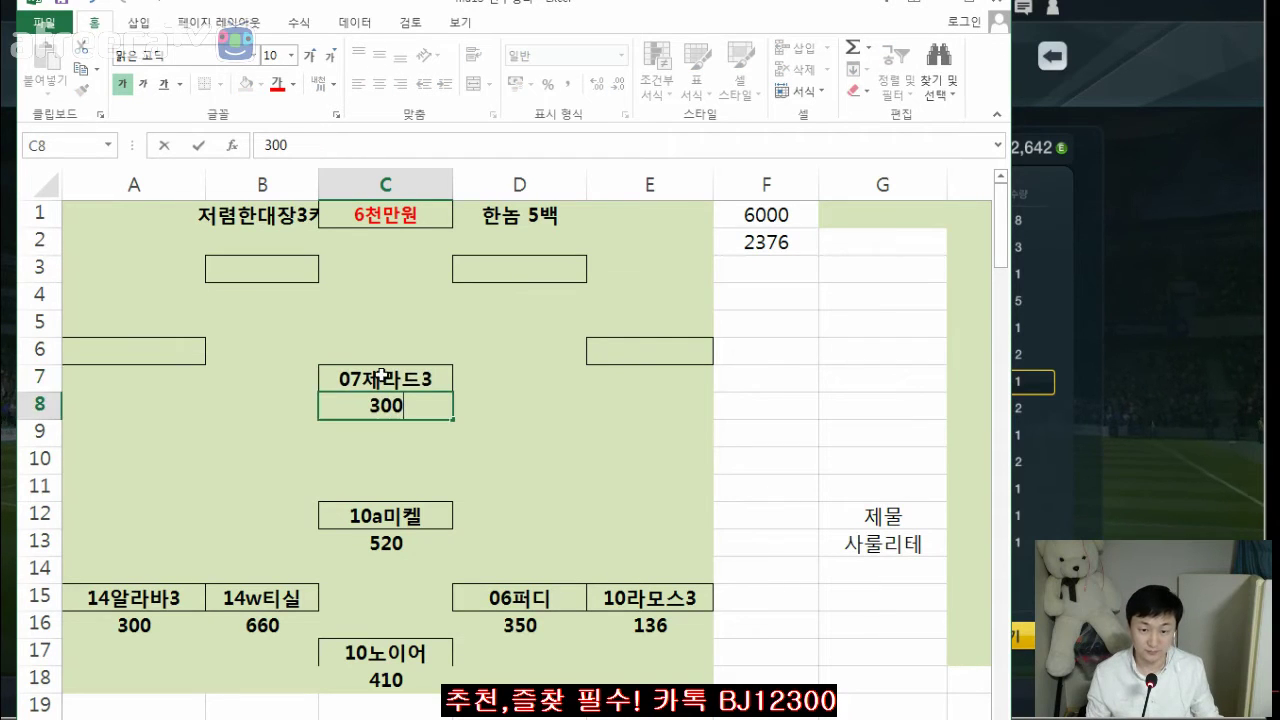
pyautogui.press('Return')
# - Append the card level 5 to the 미켈 entry in C12 so it reads 10a미켈5
pyautogui.doubleClick(450, 518)
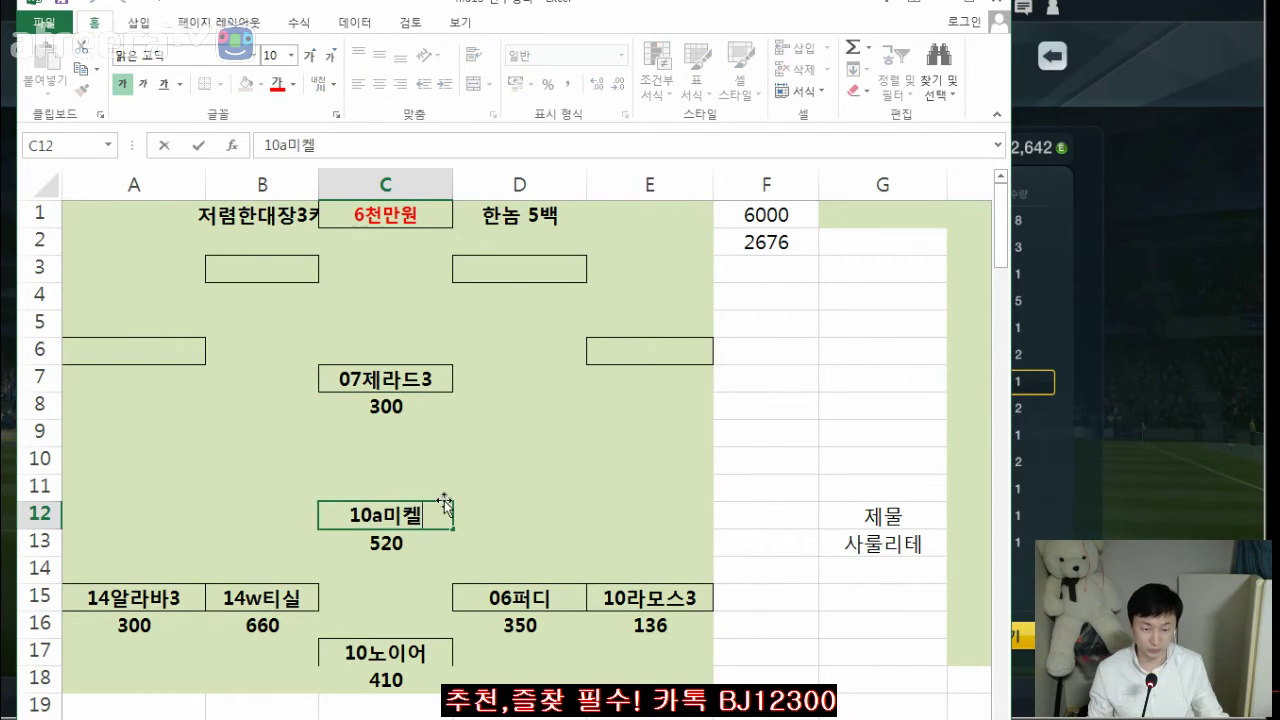
pyautogui.write('5')
pyautogui.press('Return')
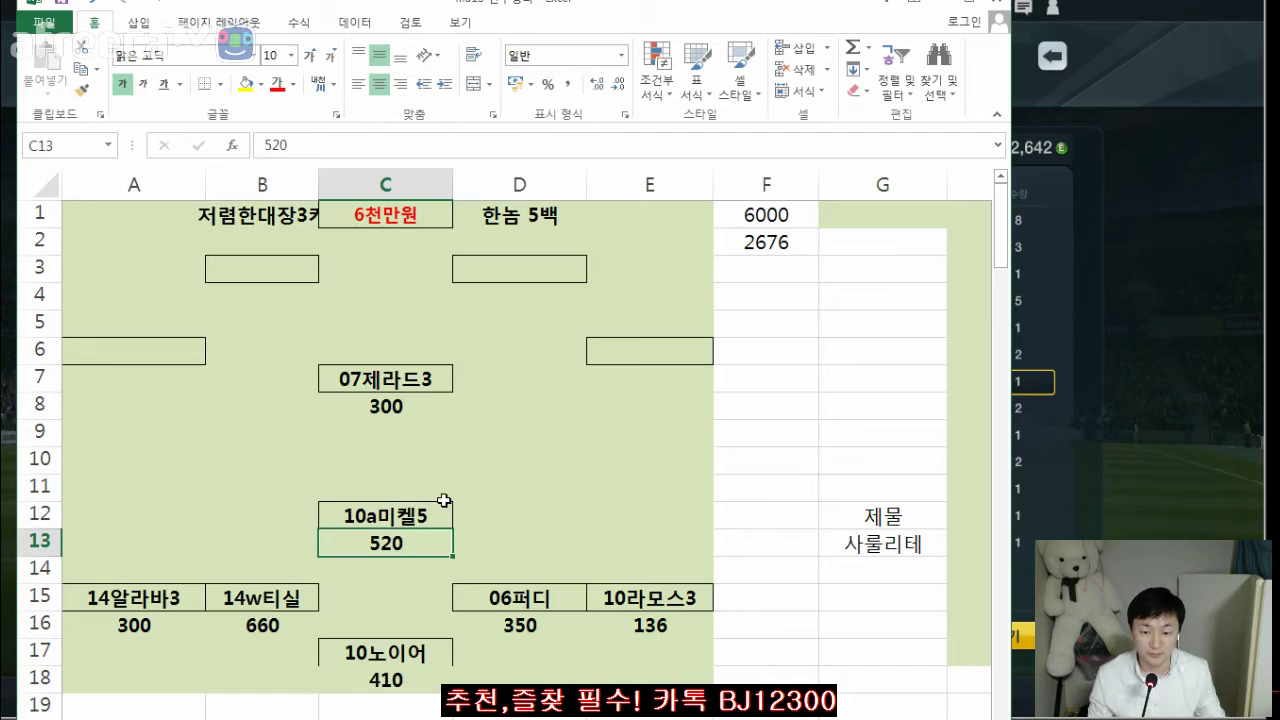
# - Switch to the FIFA Online transfer market, search for 치아구, and open the listings of the 81-rated 치아구 시우바
pyautogui.click(297, 598)
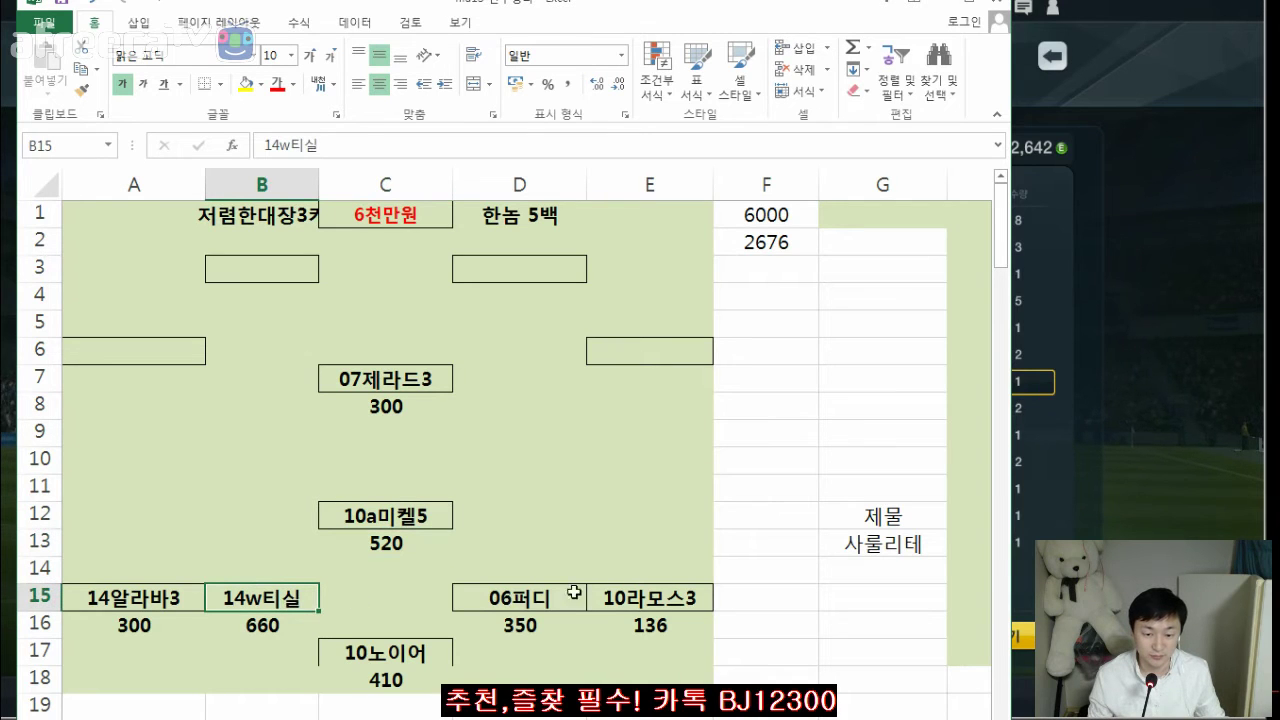
pyautogui.hotkey('alt', 'Tab')
pyautogui.click(292, 213)
pyautogui.press('BackSpace')
pyautogui.press('BackSpace')
pyautogui.press('BackSpace')
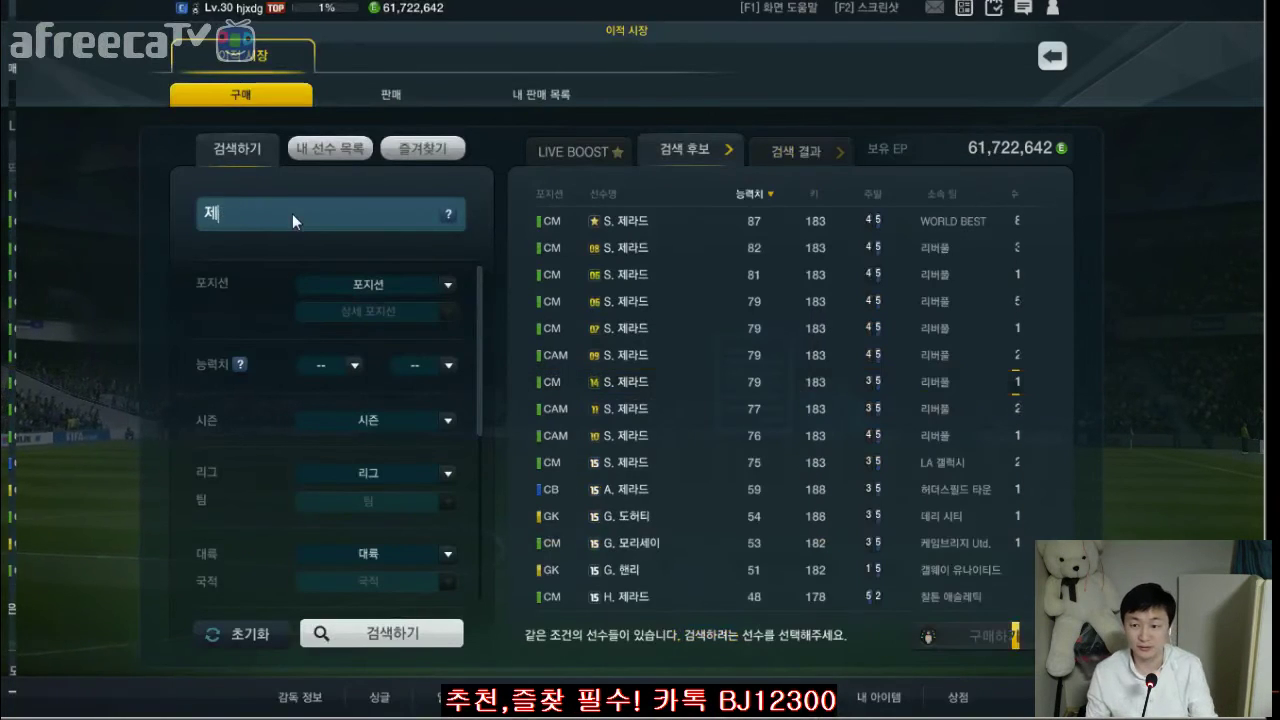
pyautogui.write('티실')
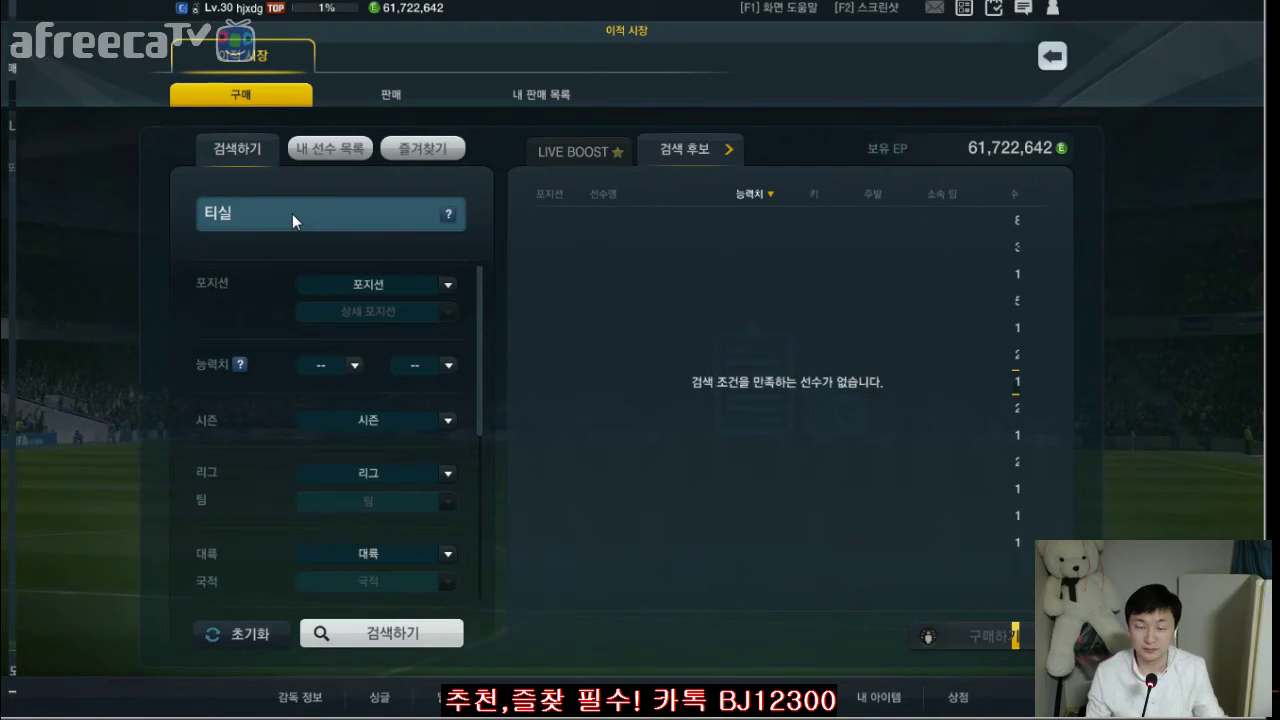
pyautogui.press('BackSpace')
pyautogui.press('BackSpace')
pyautogui.write('치아구')
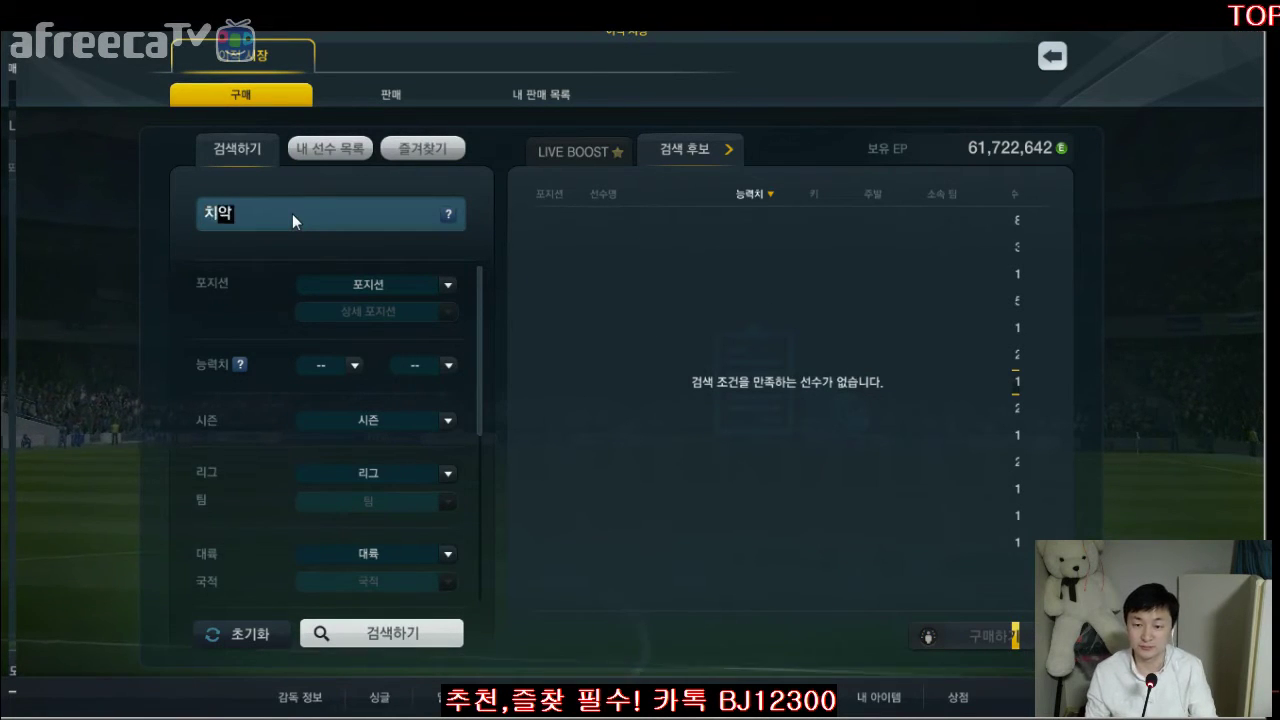
pyautogui.click(978, 299)
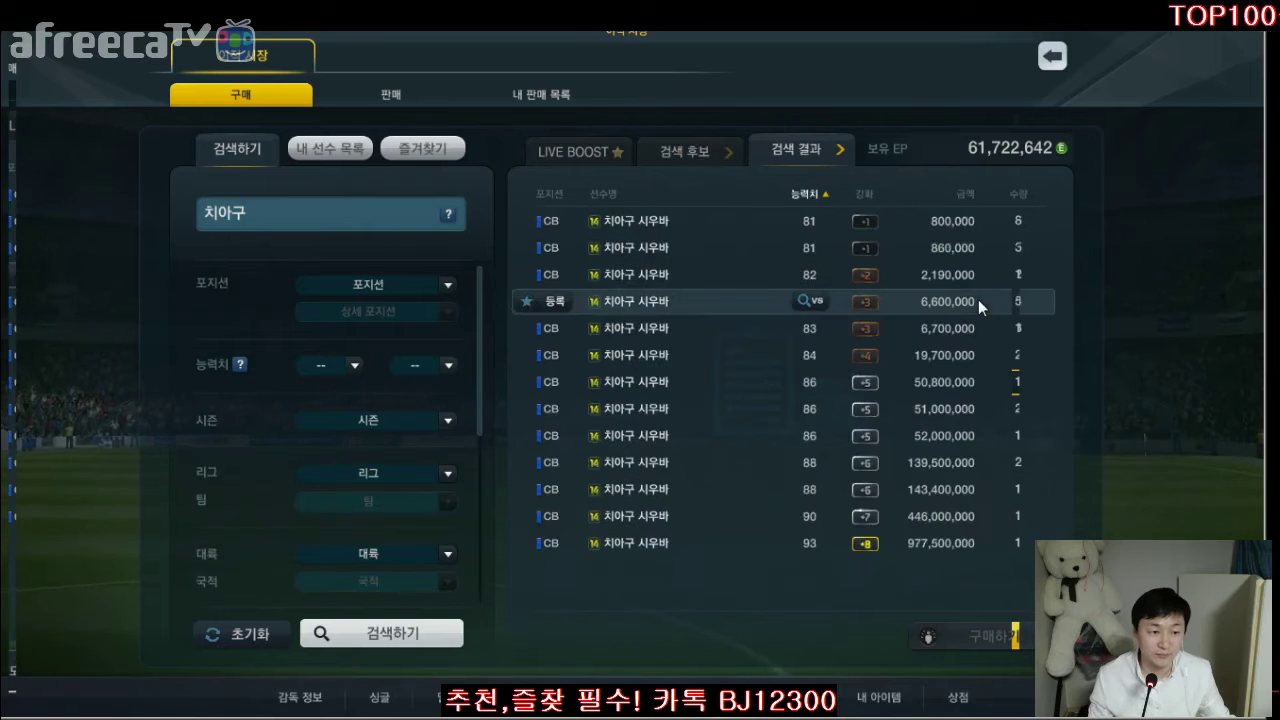
# - Switch back to the Excel lineup and change the B15 entry to 14w티실3
pyautogui.hotkey('alt', 'Tab')
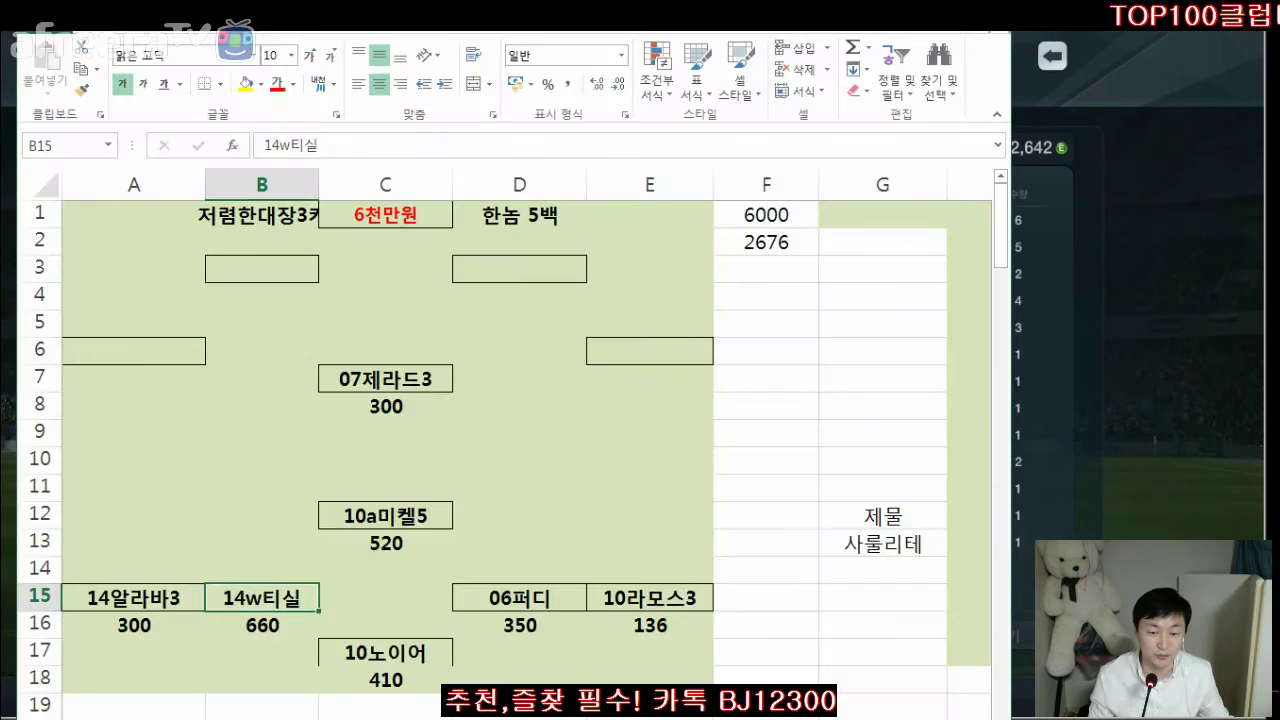
pyautogui.doubleClick(302, 598)
pyautogui.write('3')
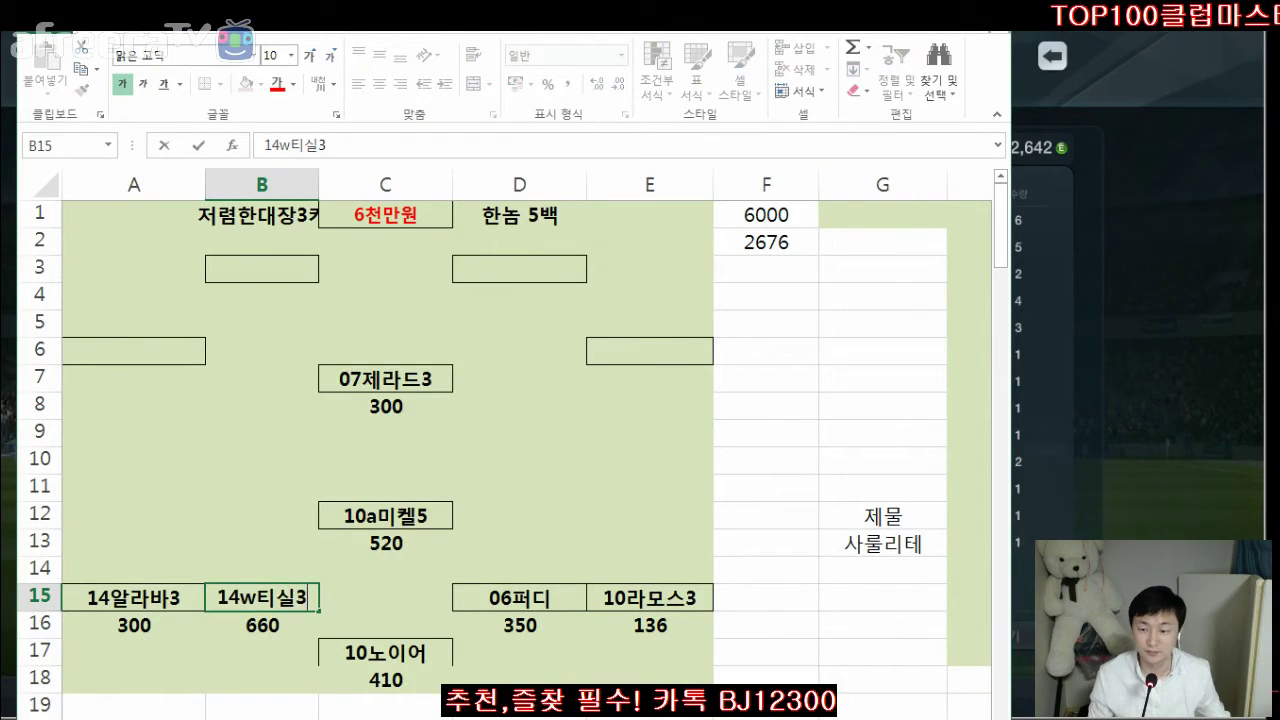
pyautogui.press('Return')
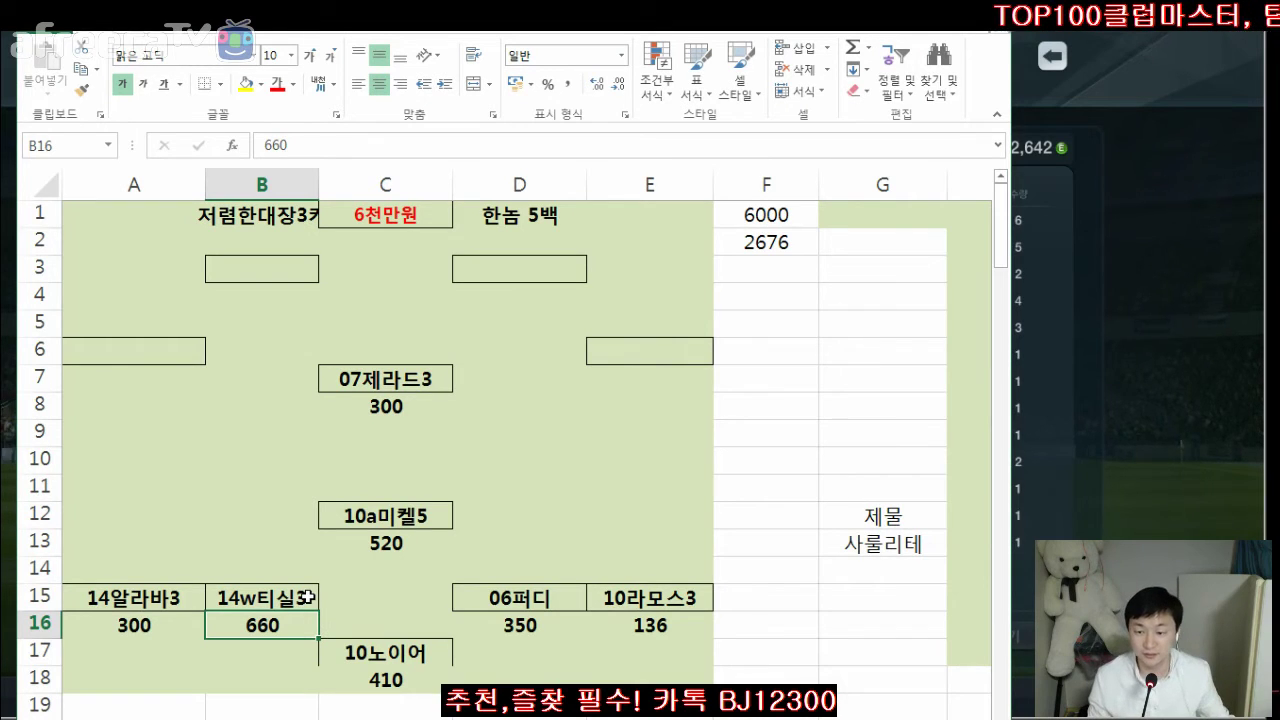
# - Color the text of 07제라드3 in C7, 06퍼디 in D15 and 10라모스3 in E15 red
pyautogui.click(612, 464)
pyautogui.click(420, 379)
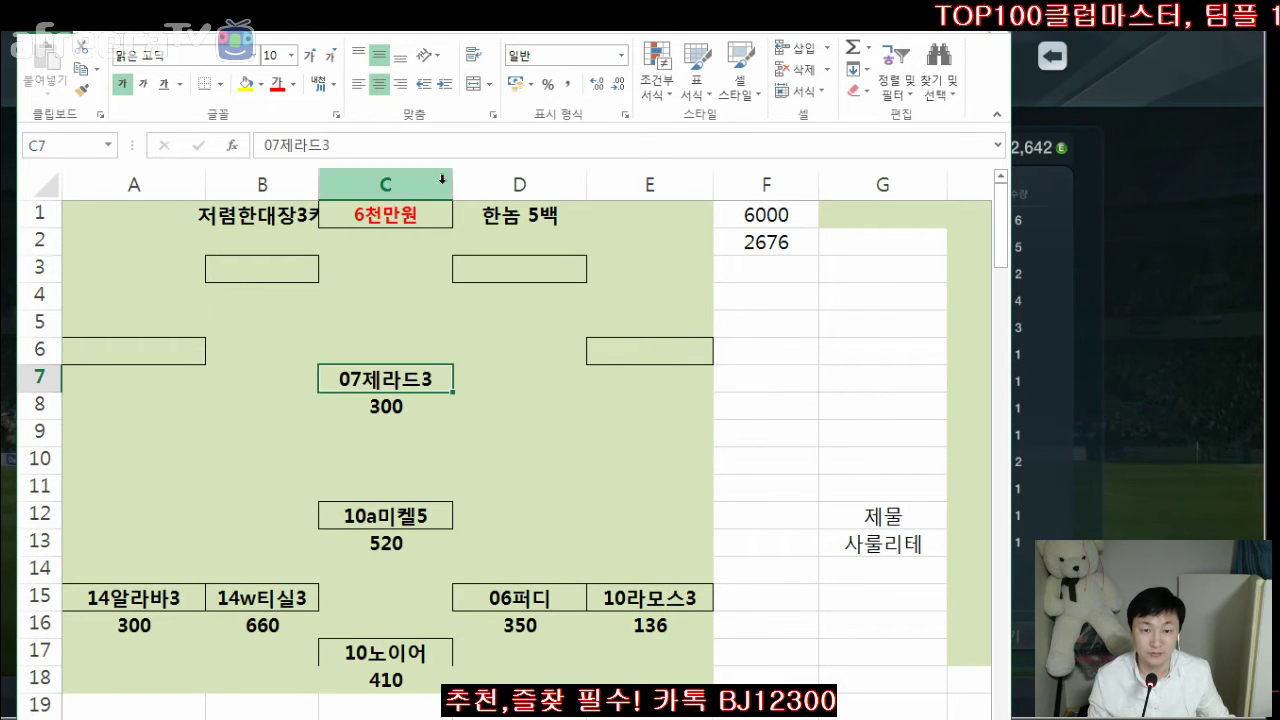
pyautogui.click(277, 86)
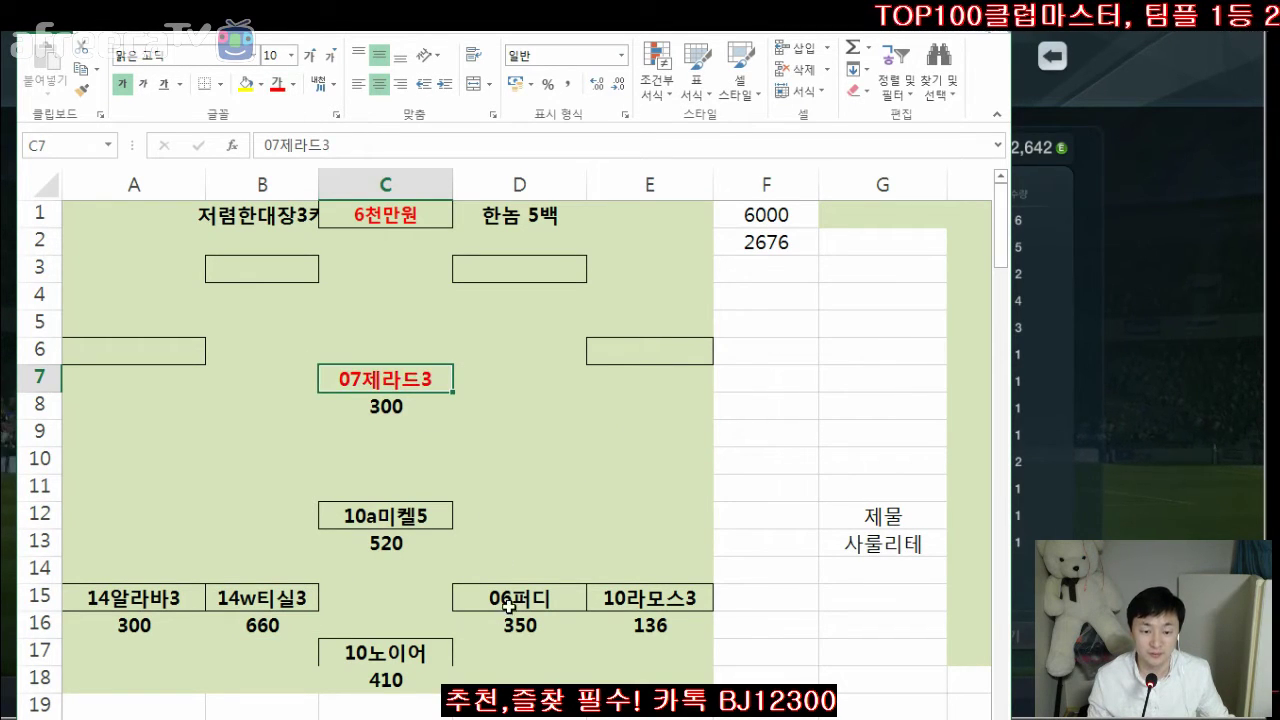
pyautogui.click(509, 605)
pyautogui.click(280, 88)
pyautogui.click(642, 596)
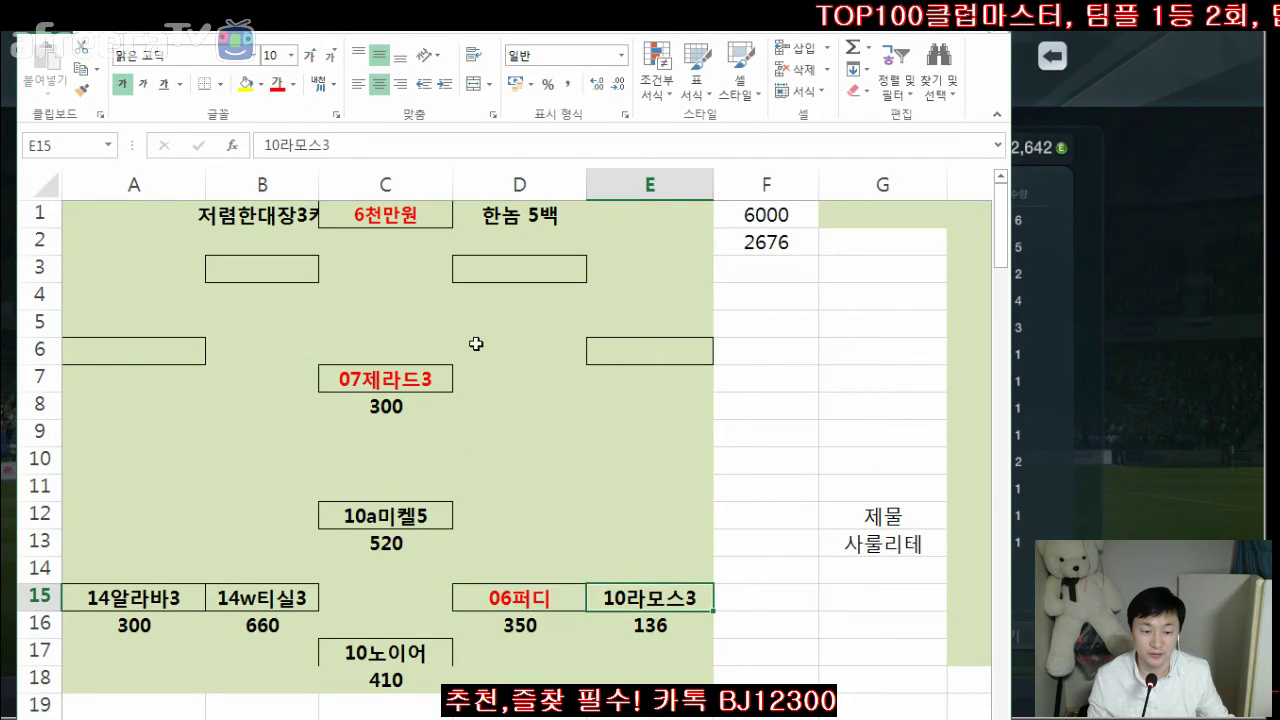
pyautogui.click(278, 86)
pyautogui.click(281, 598)
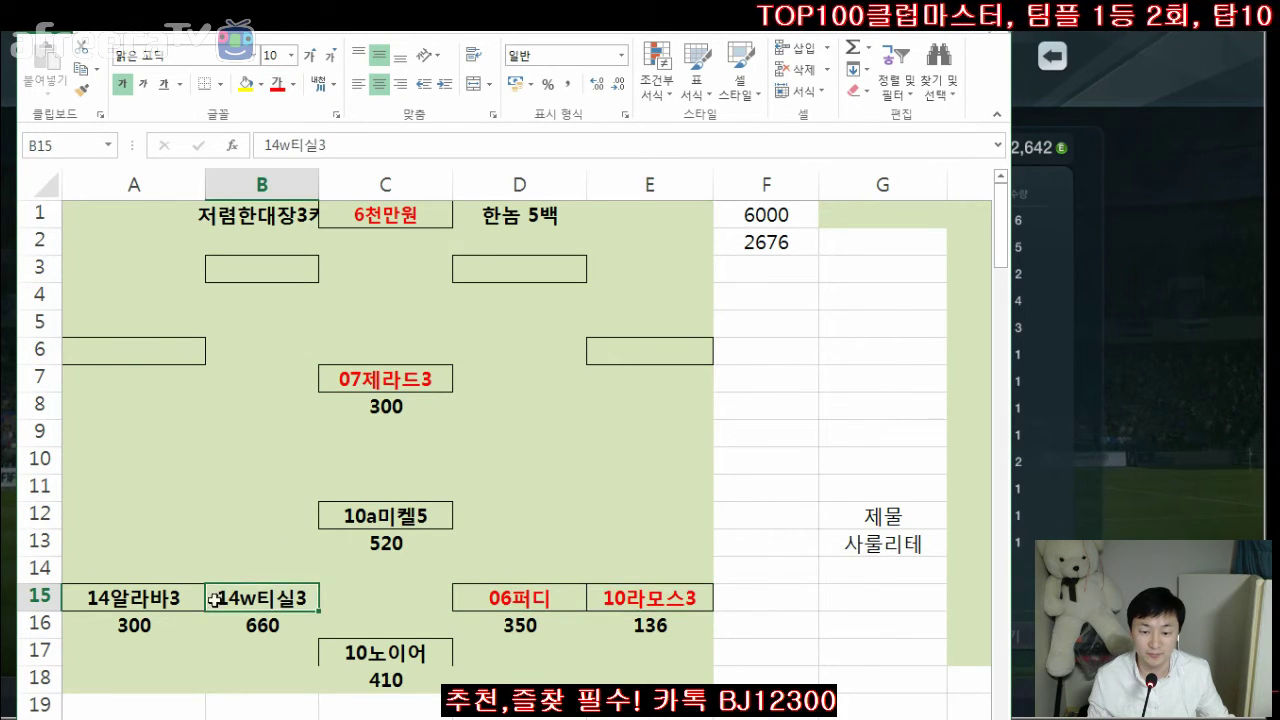
pyautogui.click(168, 600)
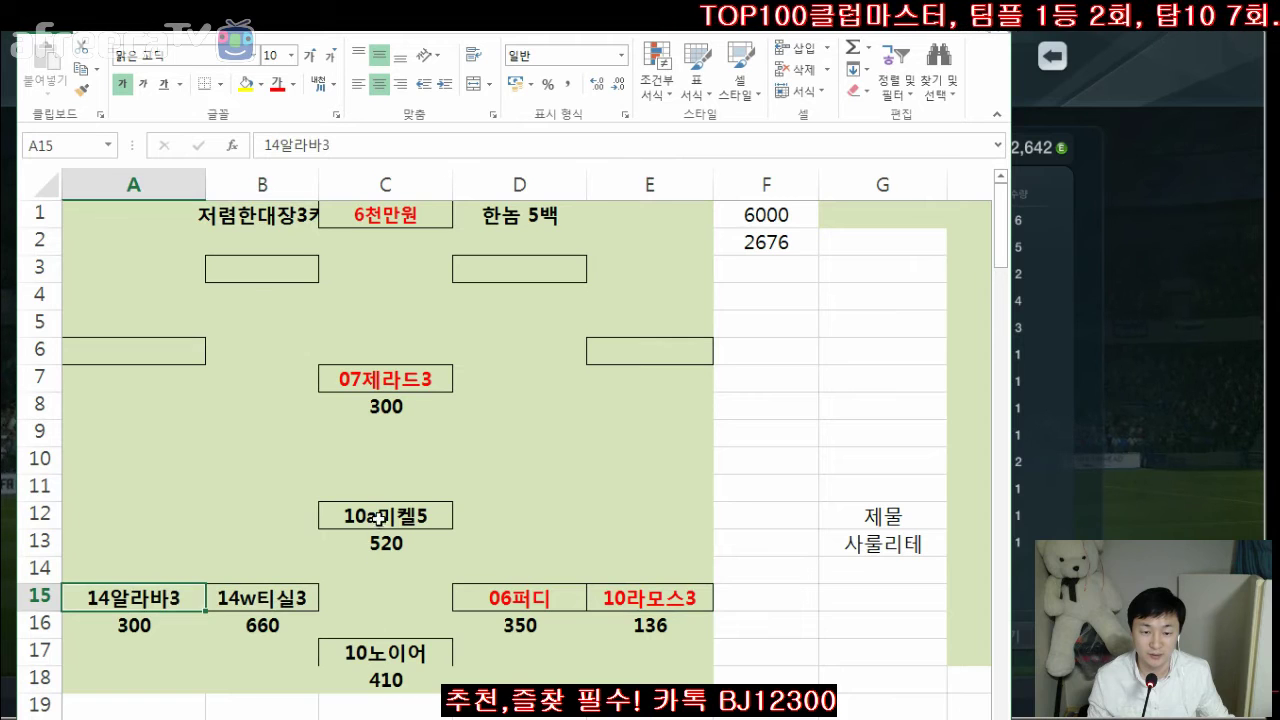
pyautogui.click(378, 382)
pyautogui.click(635, 563)
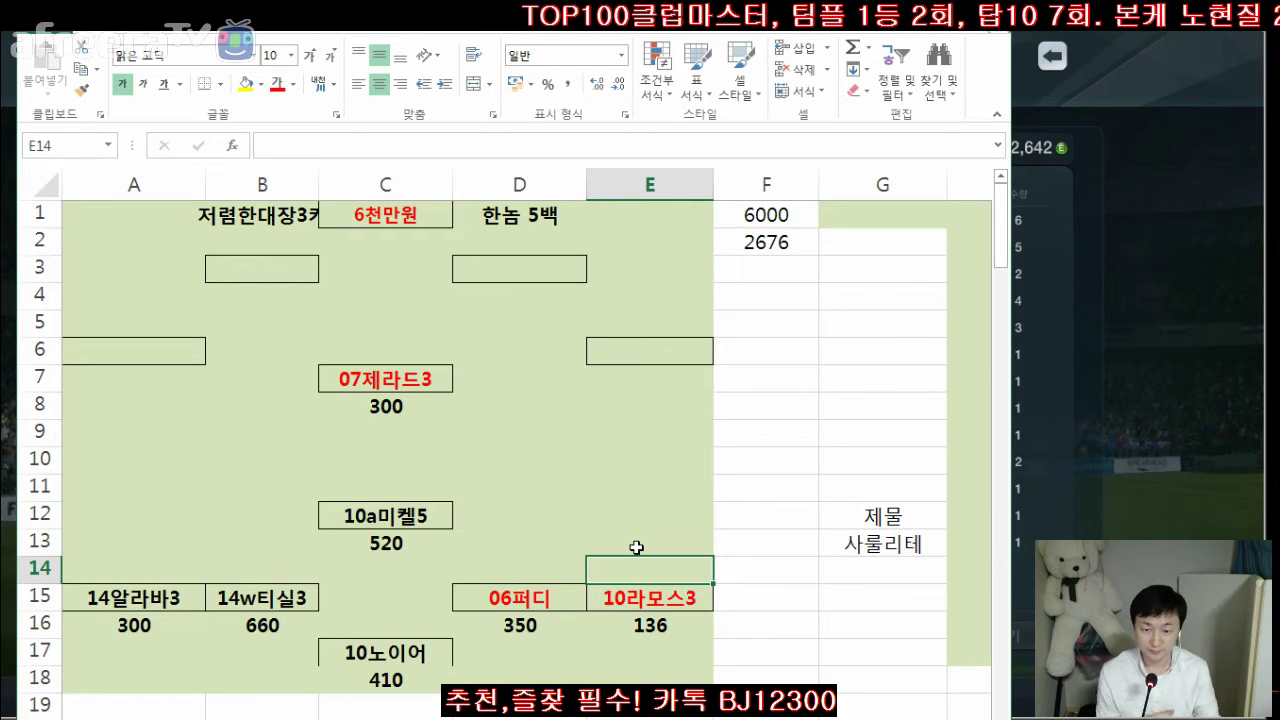
pyautogui.click(200, 362)
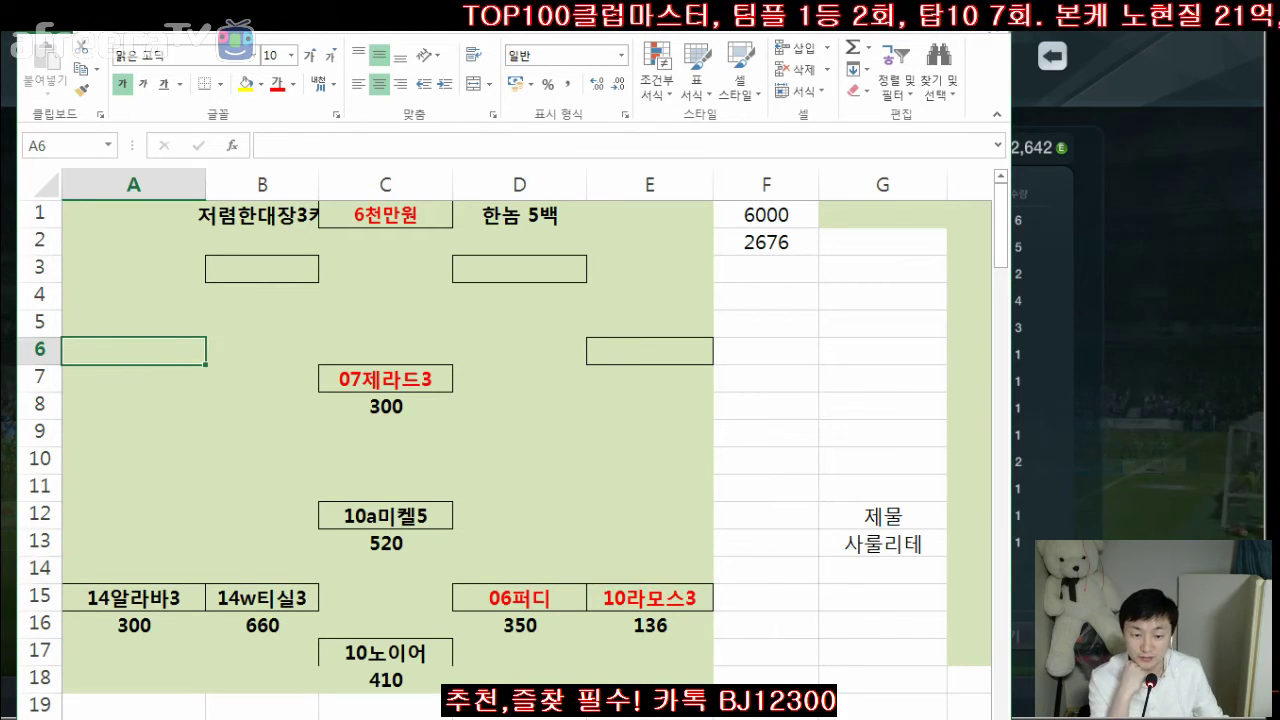
# - Find 호날두 in the player list below the lineup and close the search
pyautogui.click(766, 719)
pyautogui.scroll(-1, 716, 716)
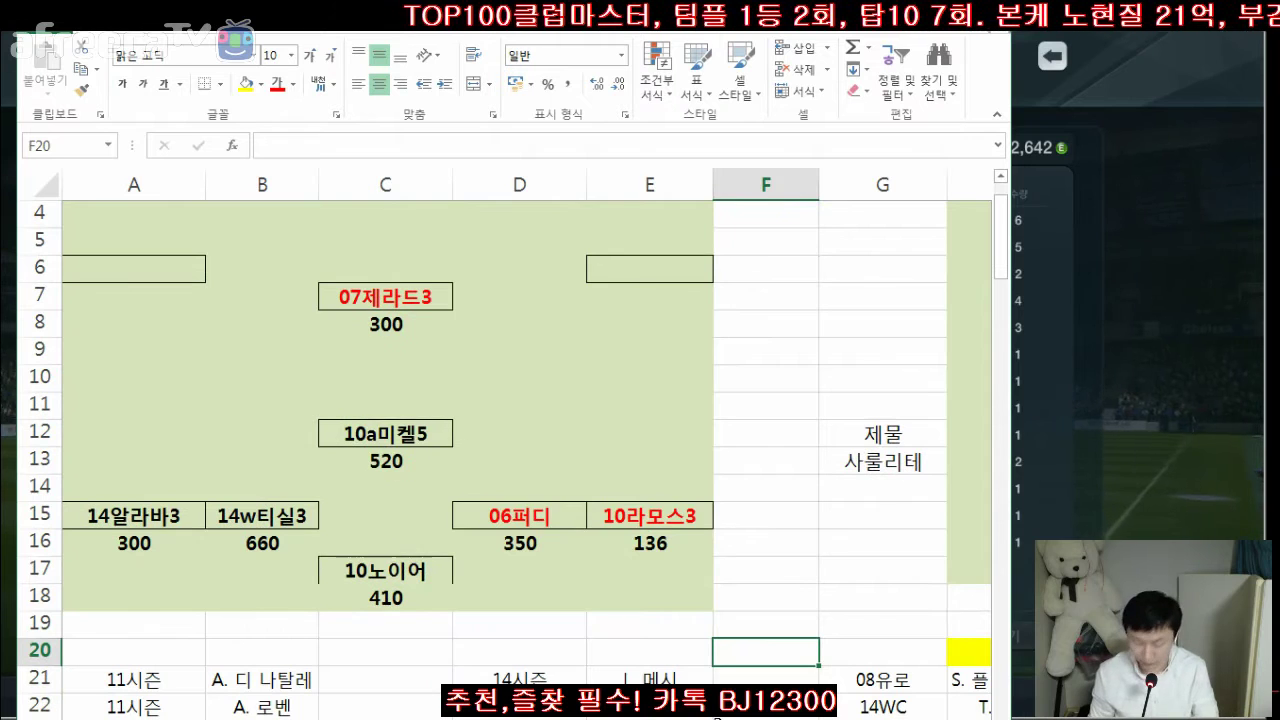
pyautogui.hotkey('ctrl', 'f')
pyautogui.write('호날두')
pyautogui.press('Return')
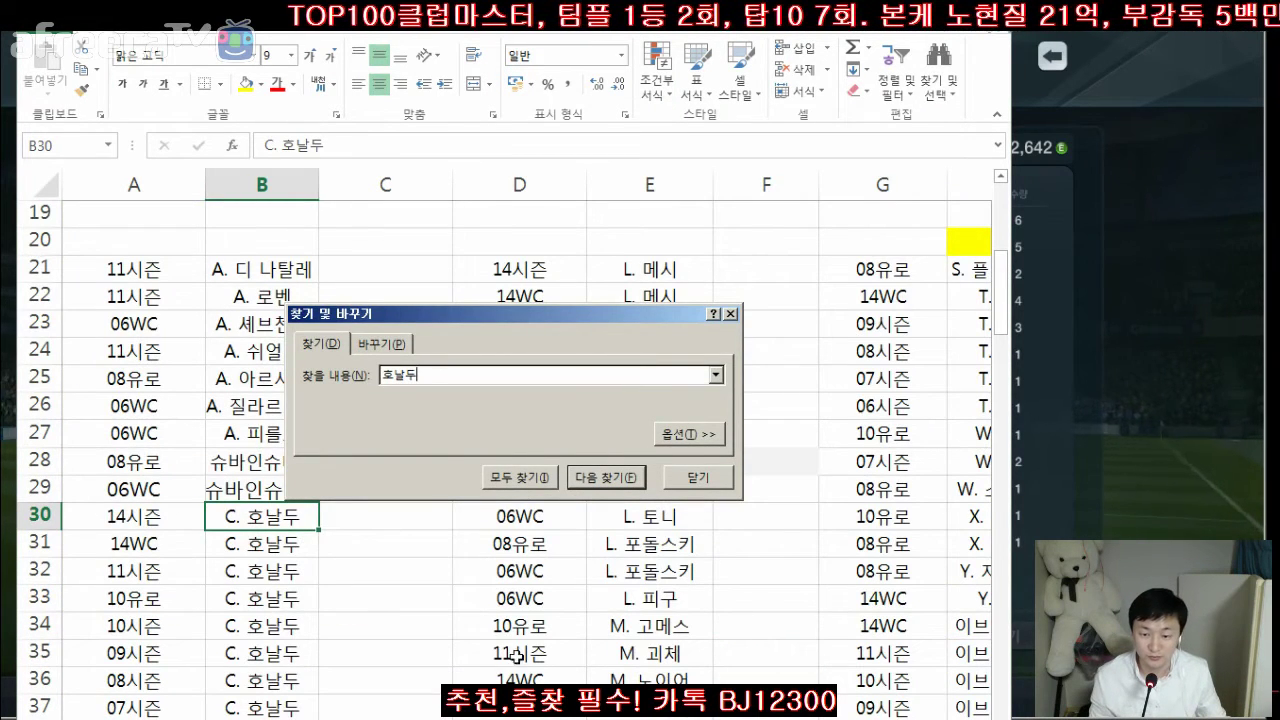
pyautogui.click(697, 477)
# - Find 실바 in the player list, close the search, and return to the lineup above it
pyautogui.click(1050, 511)
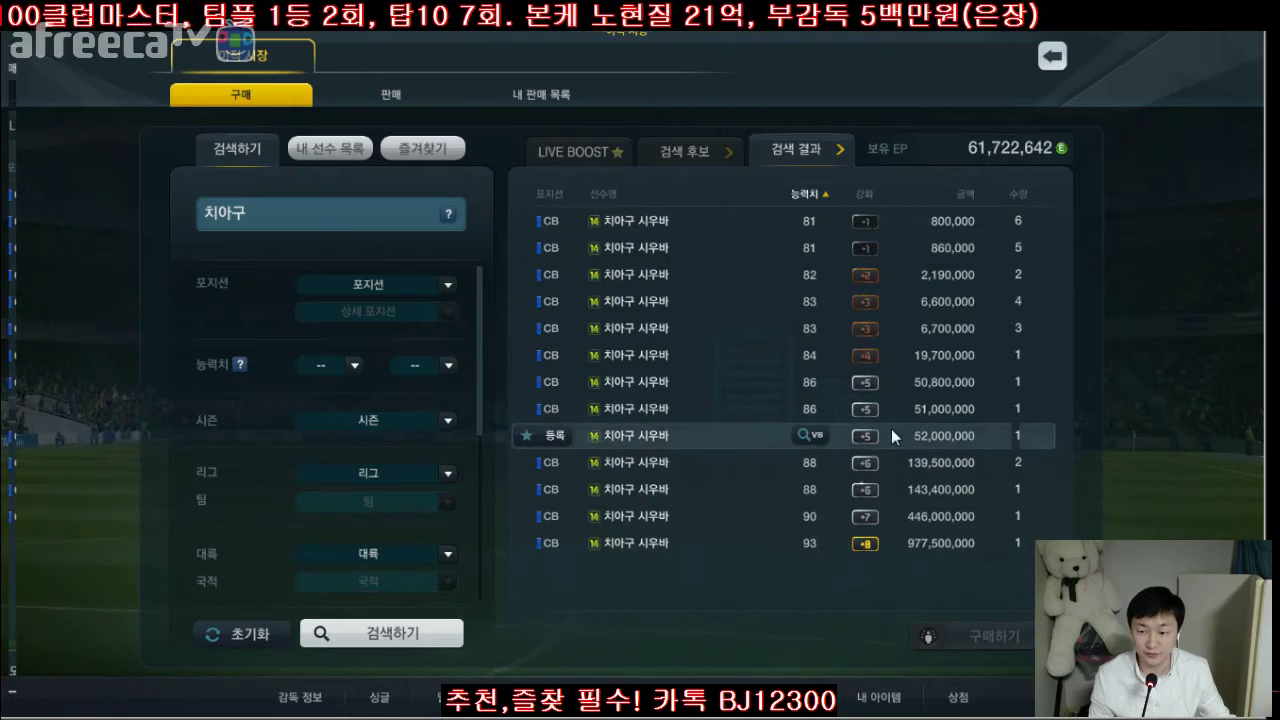
pyautogui.hotkey('alt', 'Tab')
pyautogui.scroll(-3, 500, 450)
pyautogui.hotkey('ctrl', 'f')
pyautogui.write('실')
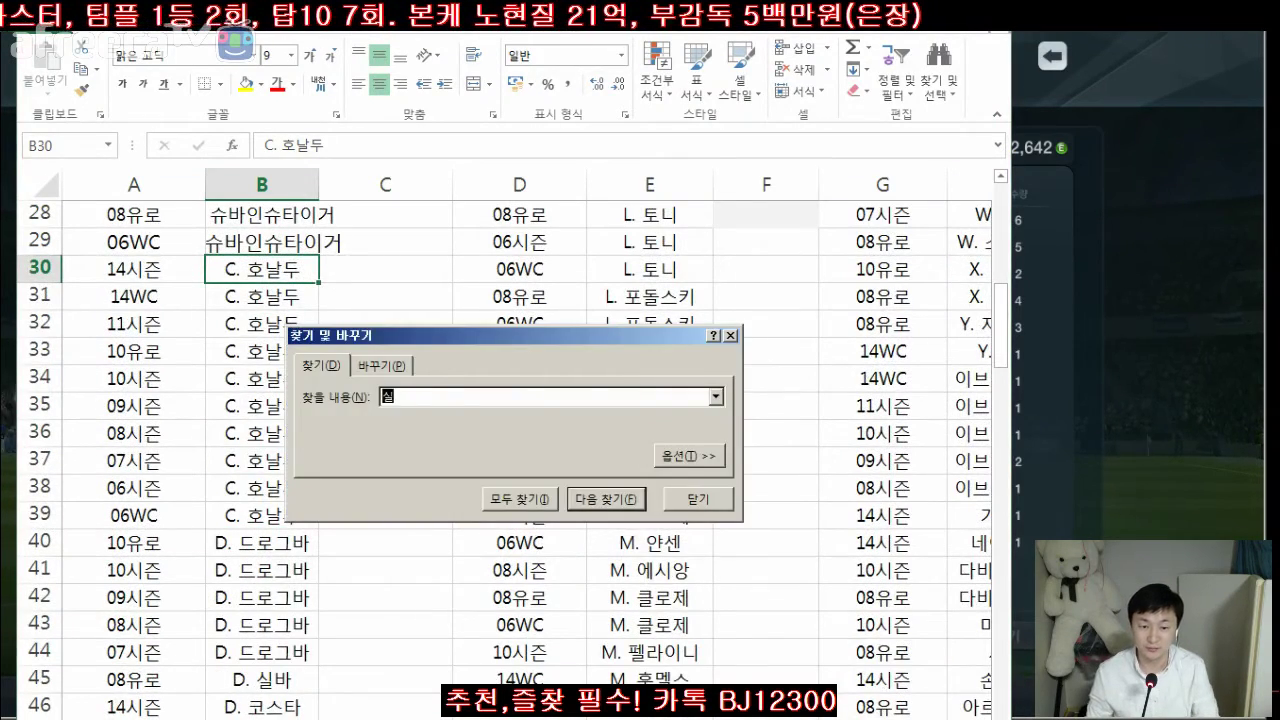
pyautogui.write('바')
pyautogui.press('Return')
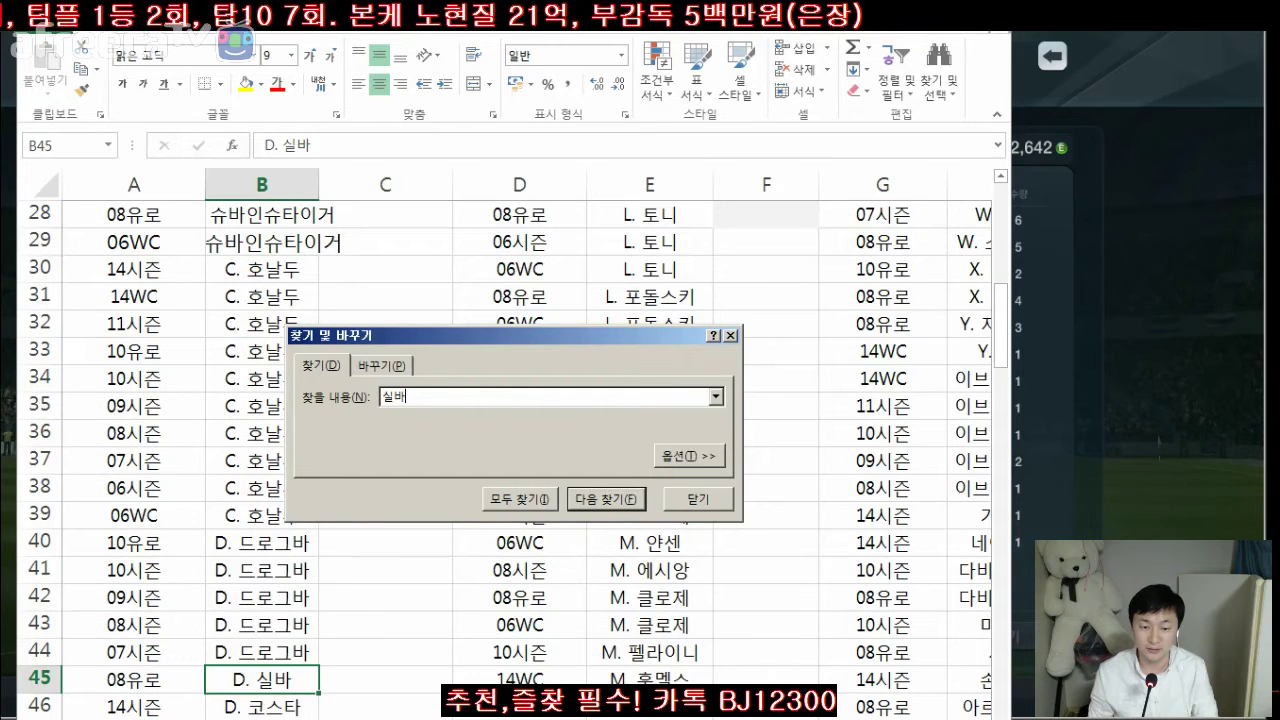
pyautogui.press('Escape')
pyautogui.click(676, 597)
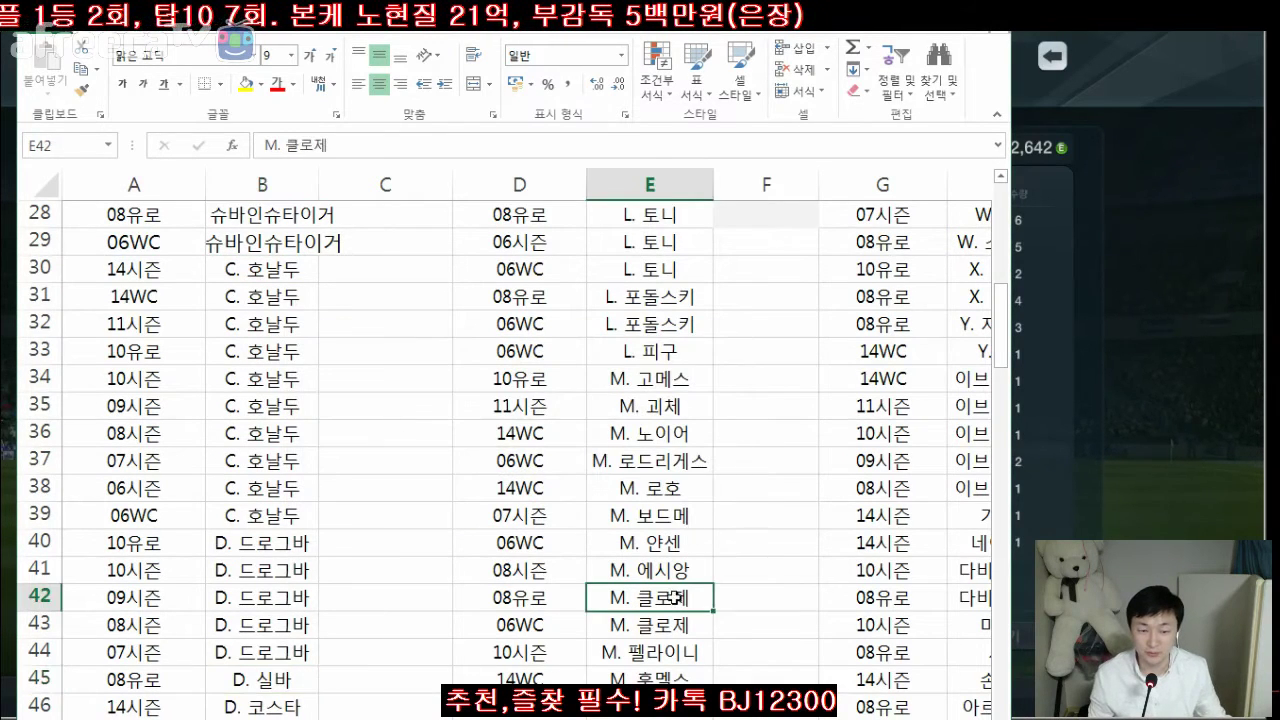
pyautogui.hotkey('ctrl', 'pageup')
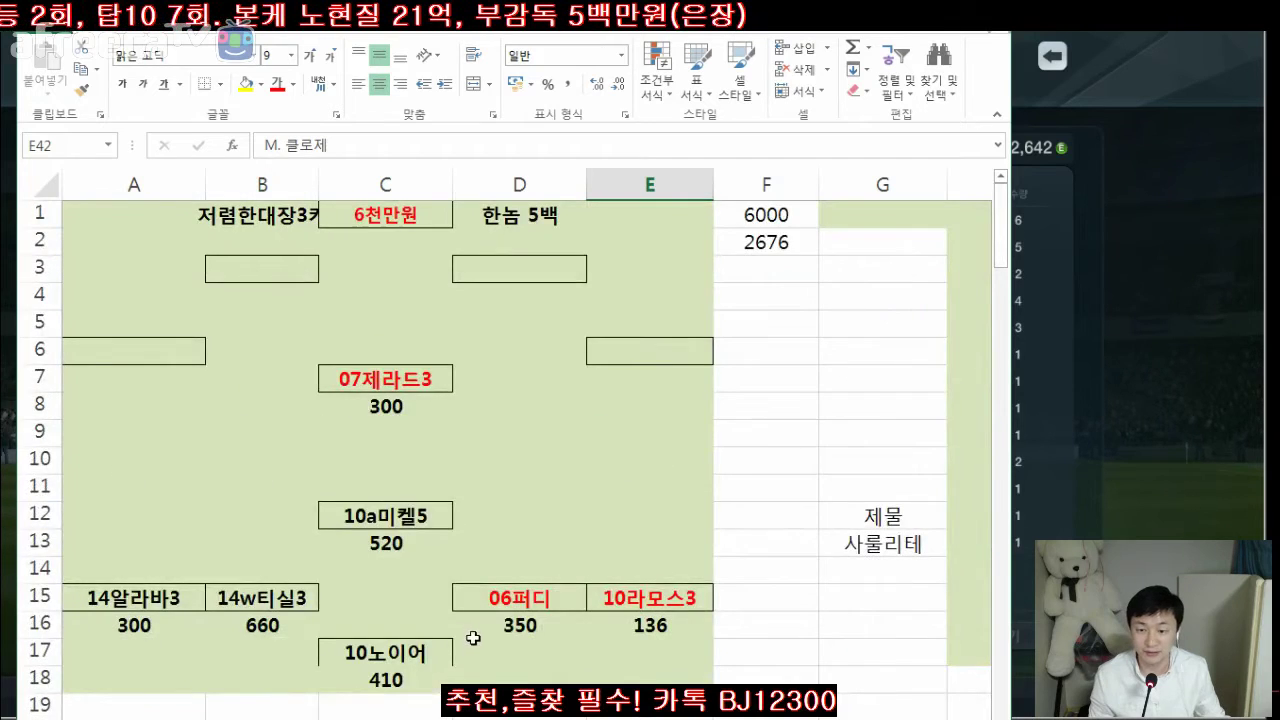
# - Switch to the transfer market, search for 호날두, and open the 07-season and 10-season 크리스티아누 호날두 listings in turn
pyautogui.hotkey('alt', 'Tab')
pyautogui.press('Return')
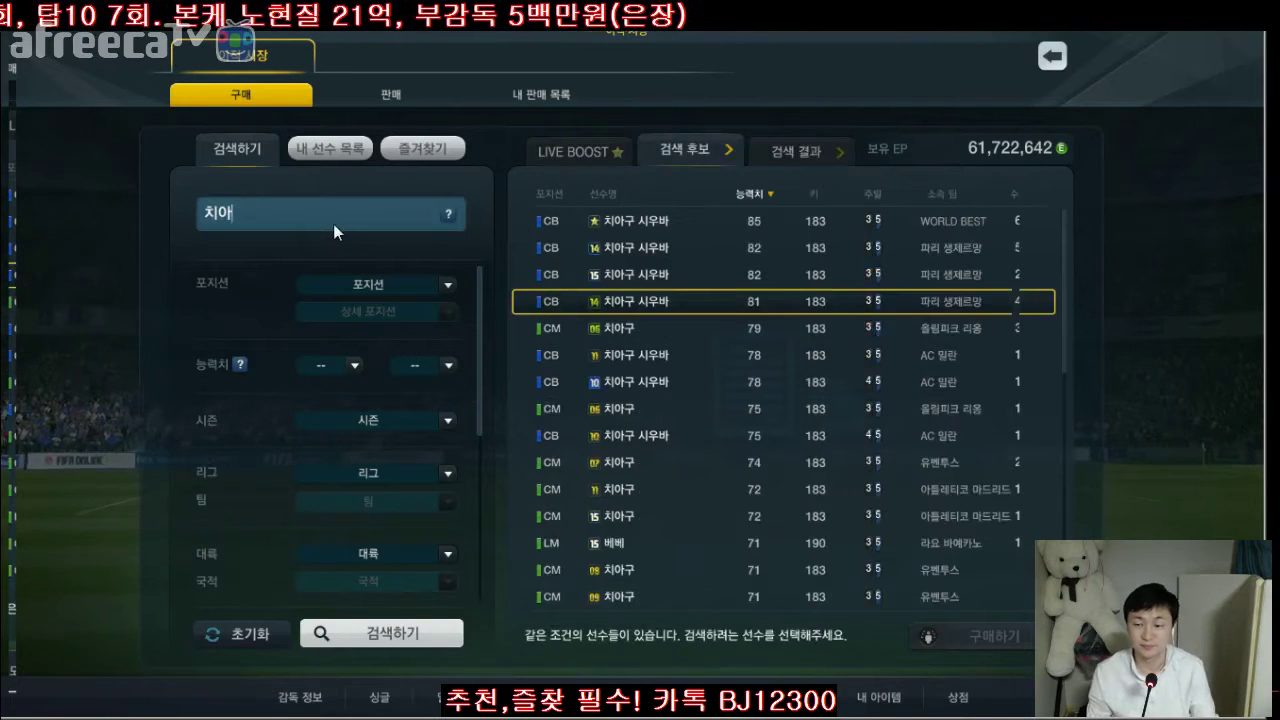
pyautogui.write('호날두')
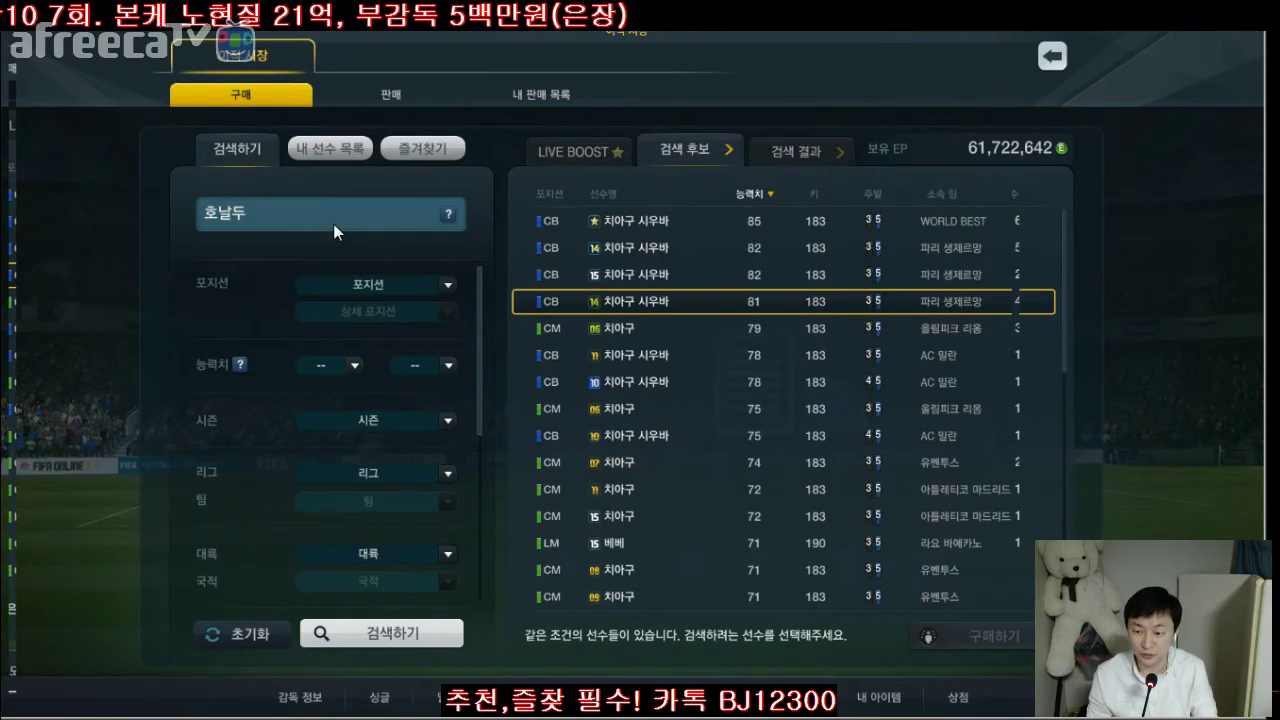
pyautogui.press('Return')
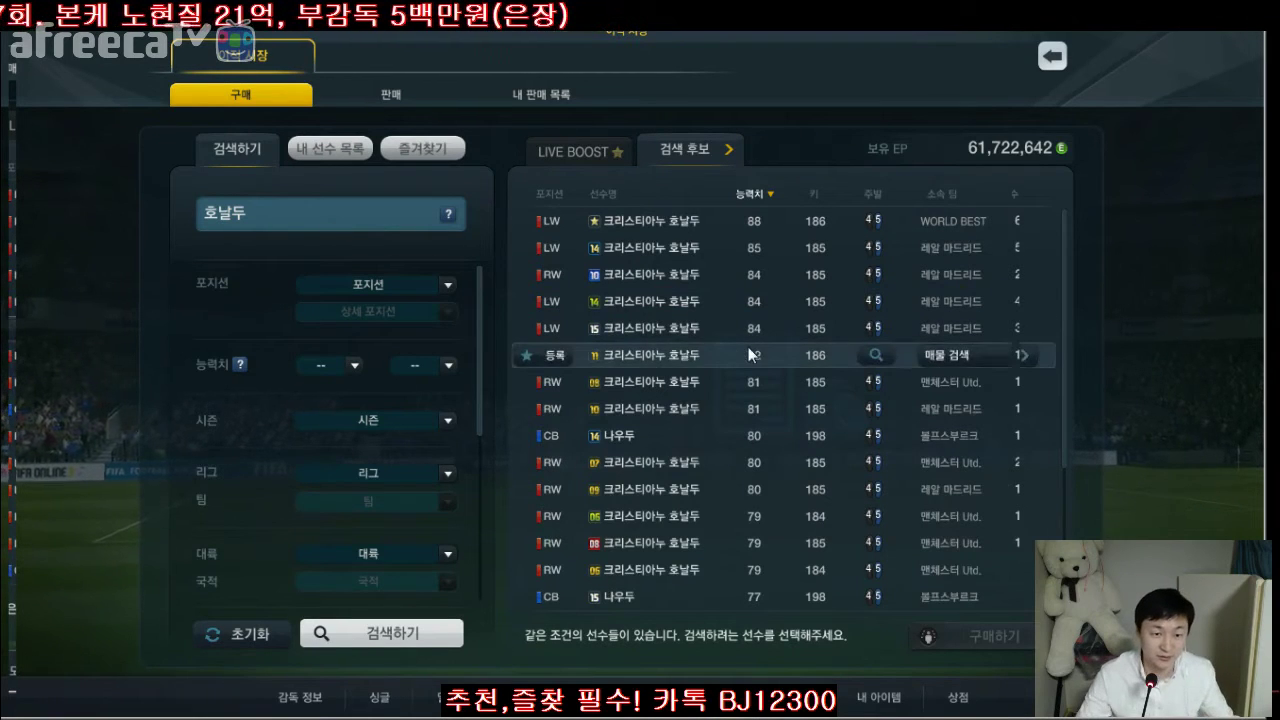
pyautogui.click(970, 462)
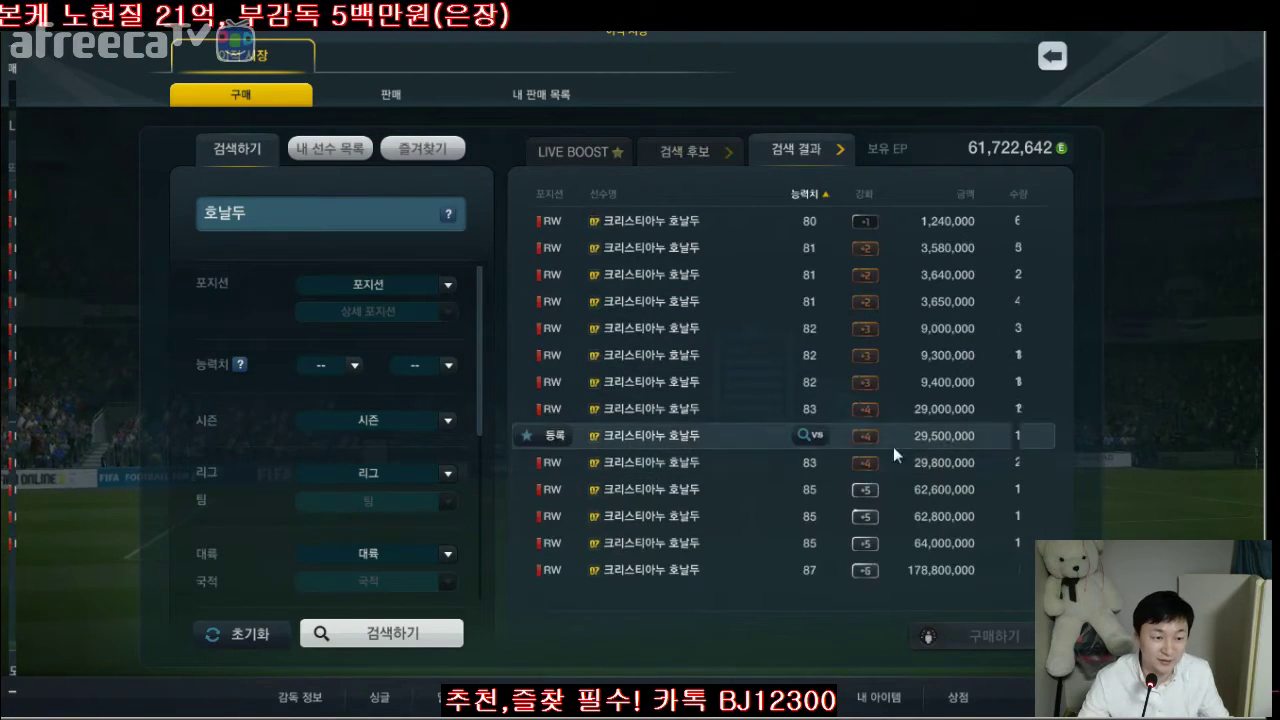
pyautogui.click(673, 150)
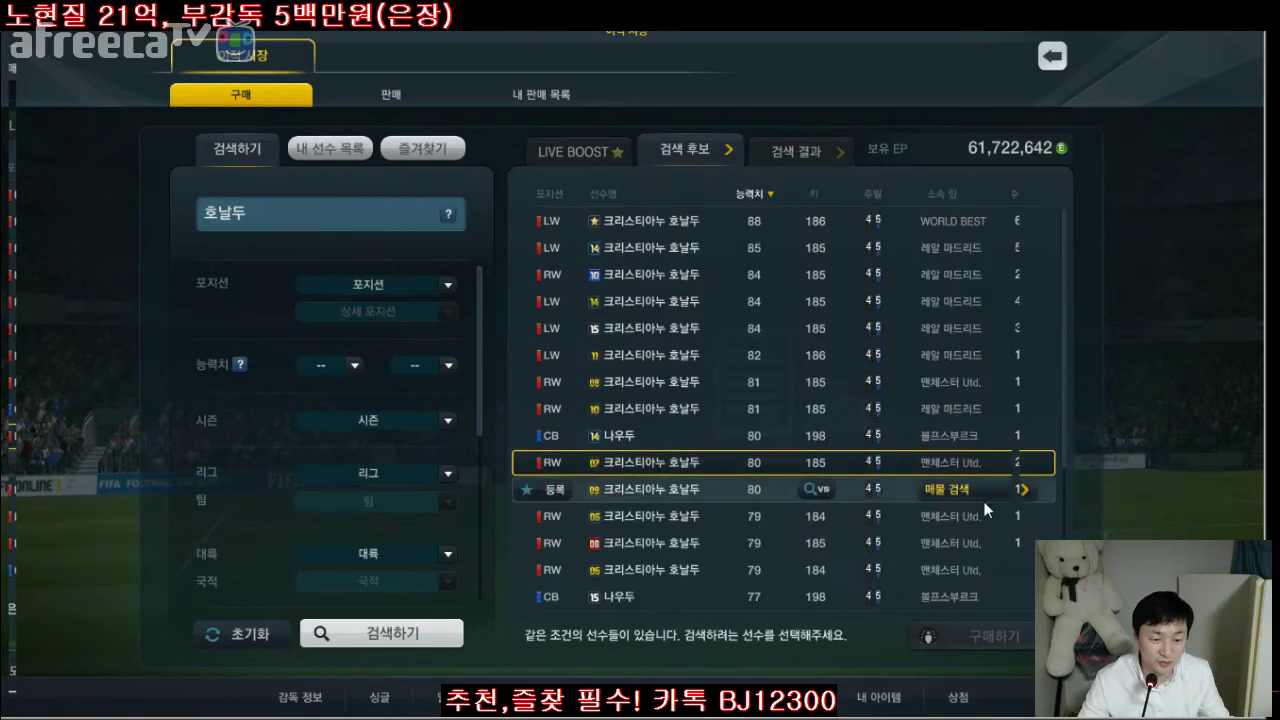
pyautogui.click(965, 413)
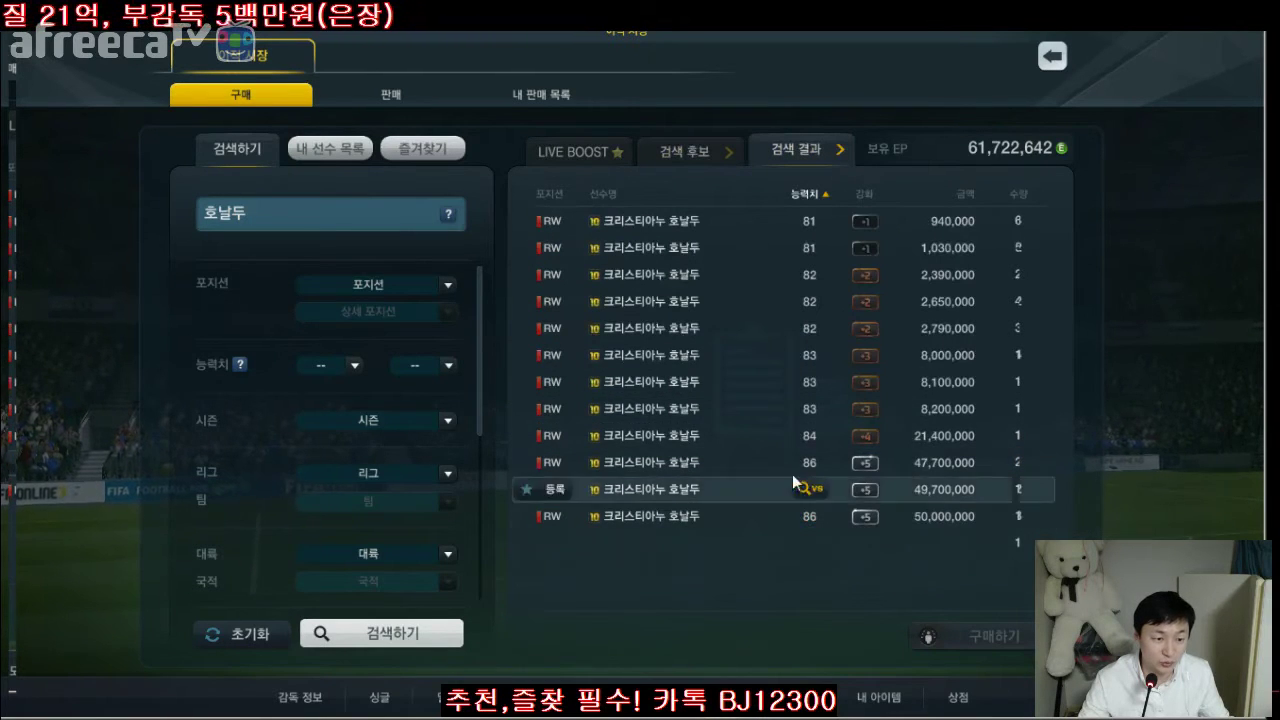
# - Examine the detailed stats of the +3 10-season 크리스티아누 호날두 offered at 8,000,000, close them, and return to the lineup sheet
pyautogui.click(823, 366)
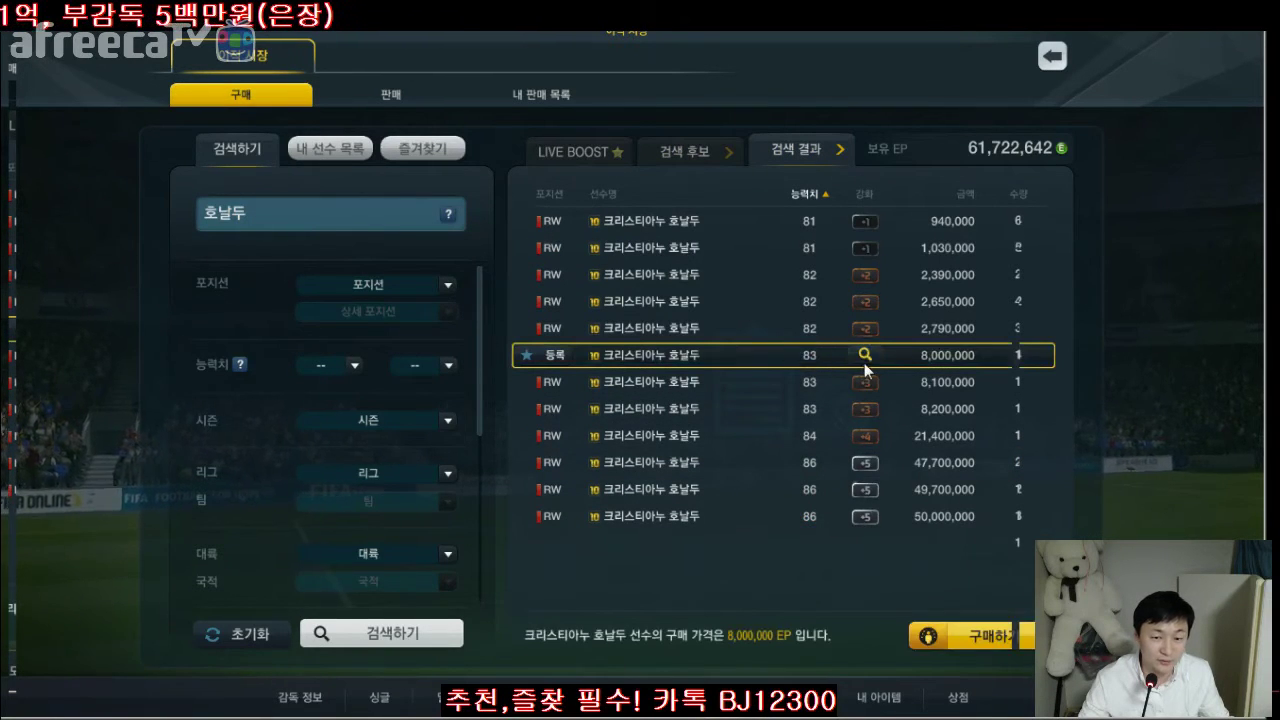
pyautogui.scroll(-2, 425, 471)
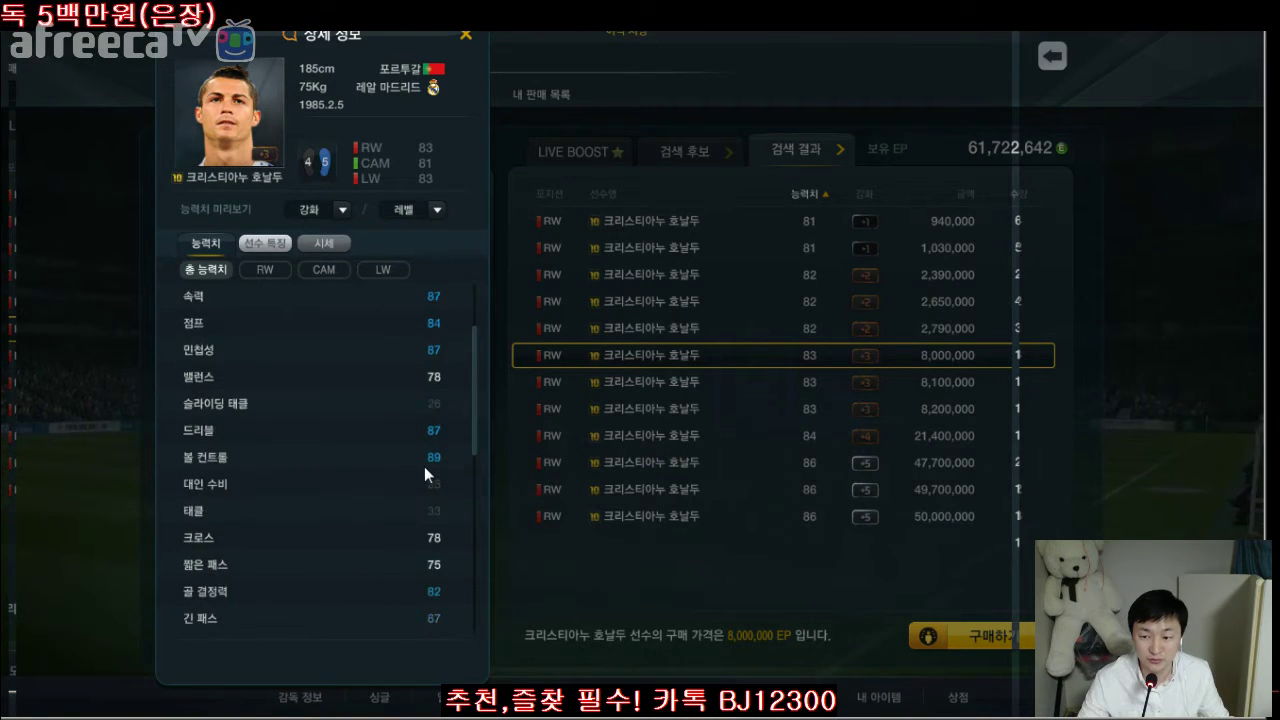
pyautogui.scroll(-1, 424, 466)
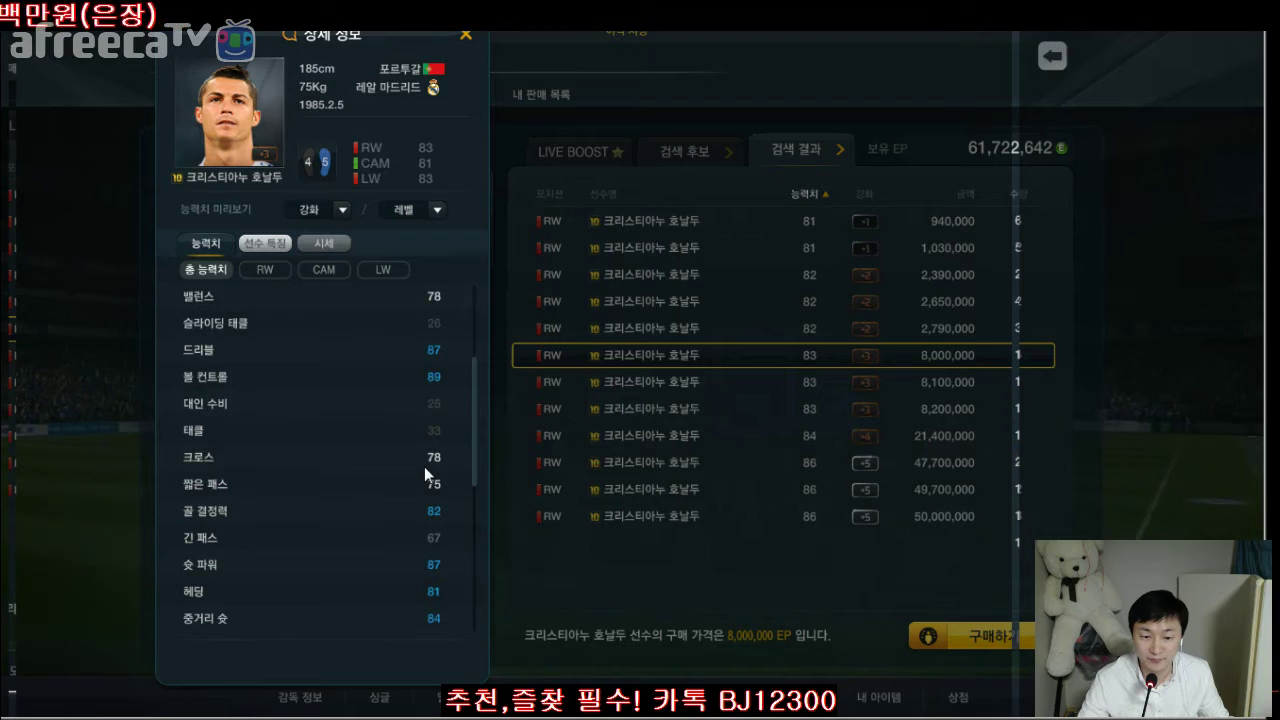
pyautogui.scroll(-1, 424, 465)
pyautogui.scroll(4, 424, 465)
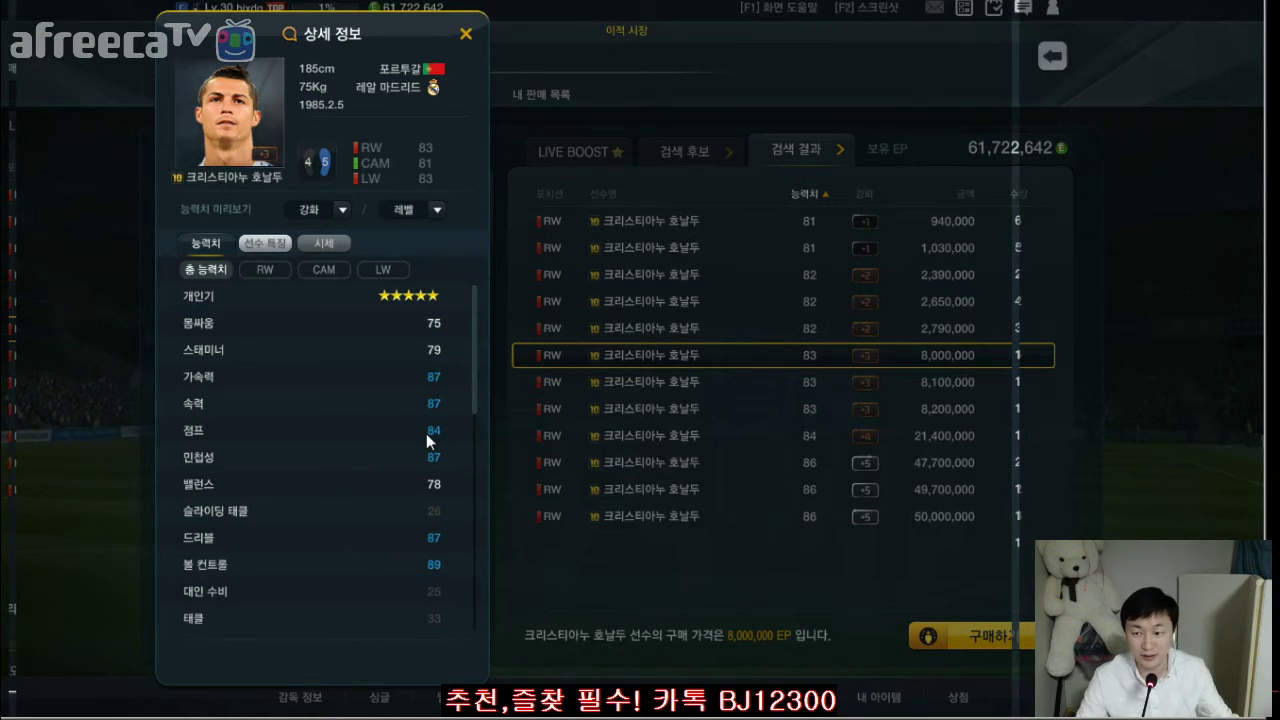
pyautogui.click(466, 34)
pyautogui.hotkey('alt', 'Tab')
pyautogui.click(192, 372)
pyautogui.click(185, 353)
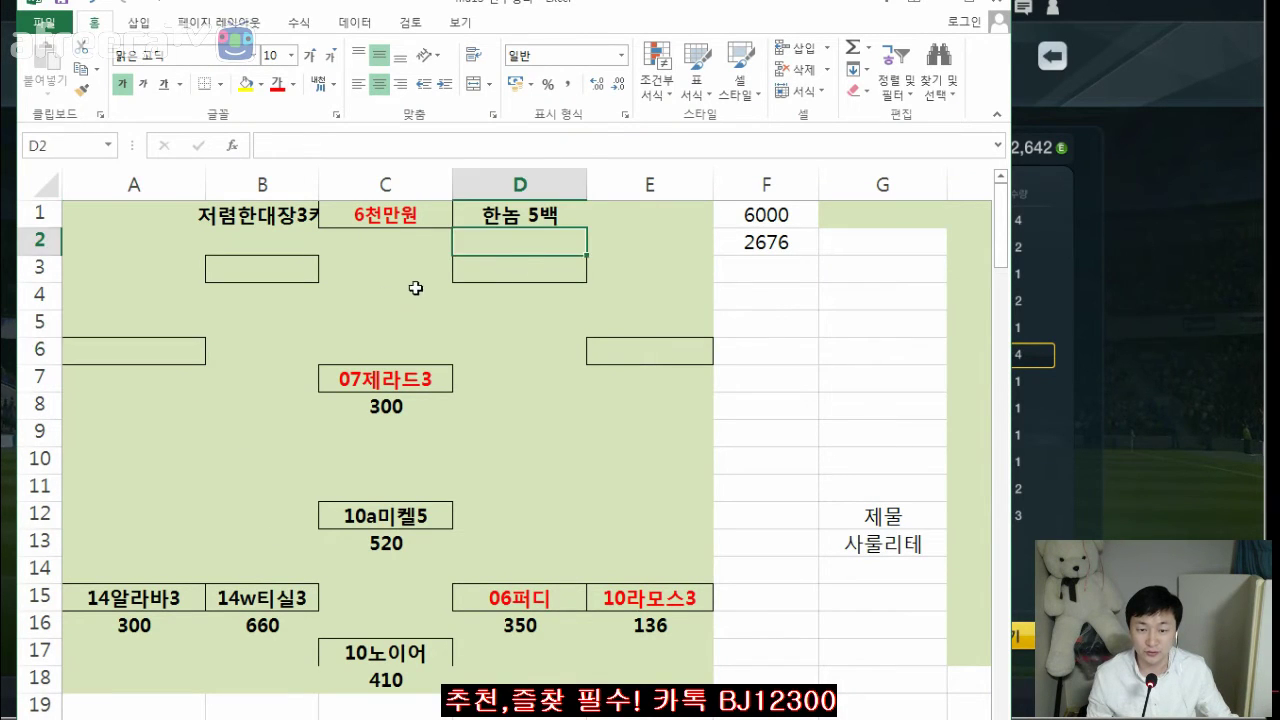
pyautogui.click(511, 265)
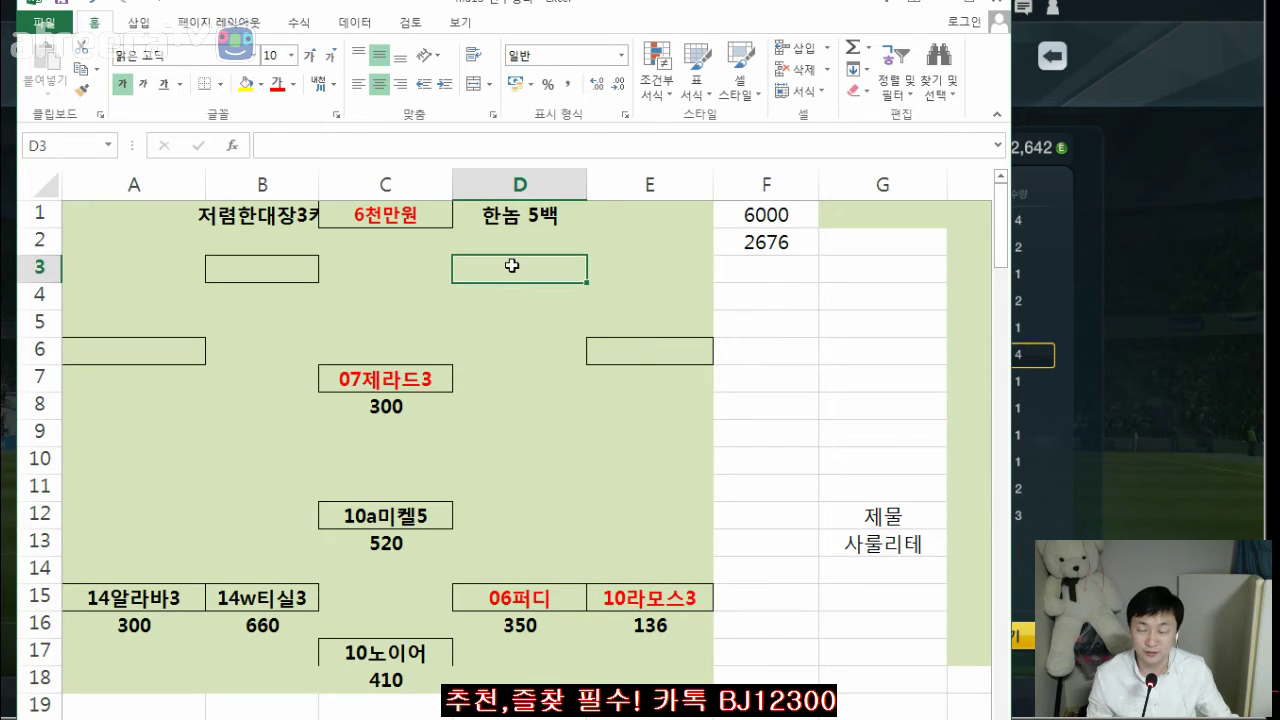
pyautogui.click(177, 345)
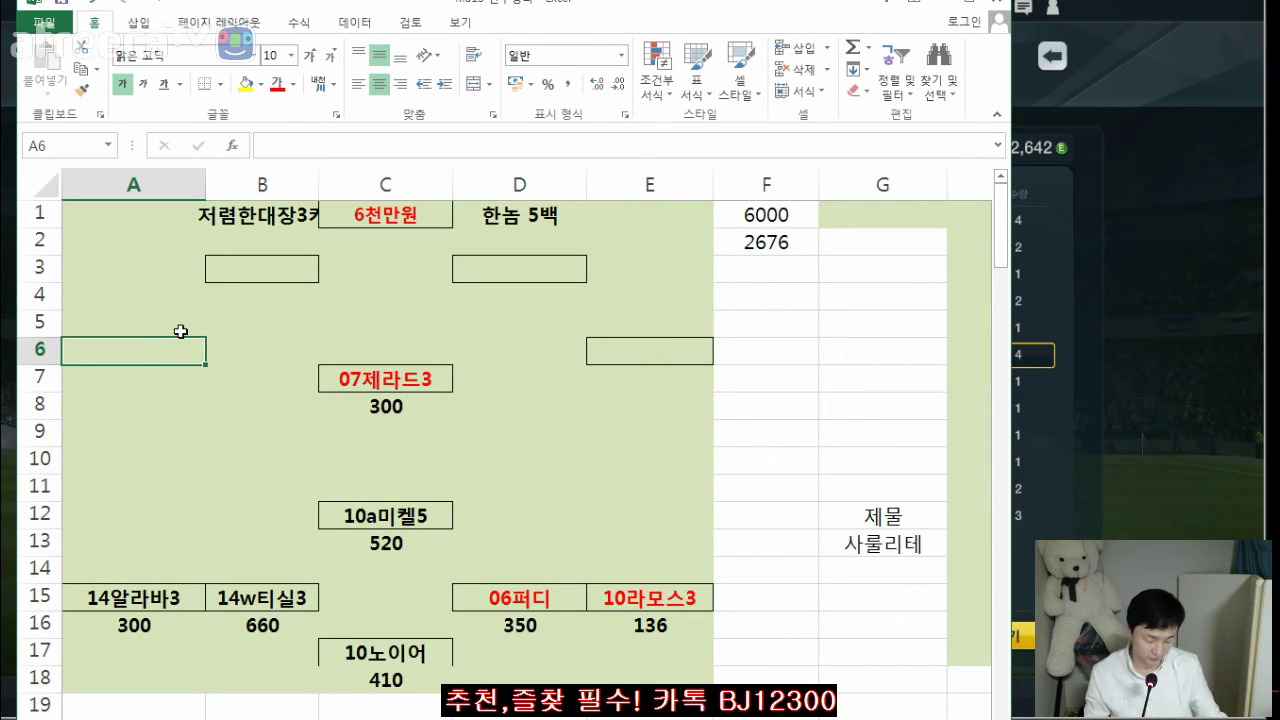
pyautogui.write('10호')
pyautogui.press('BackSpace')
pyautogui.press('BackSpace')
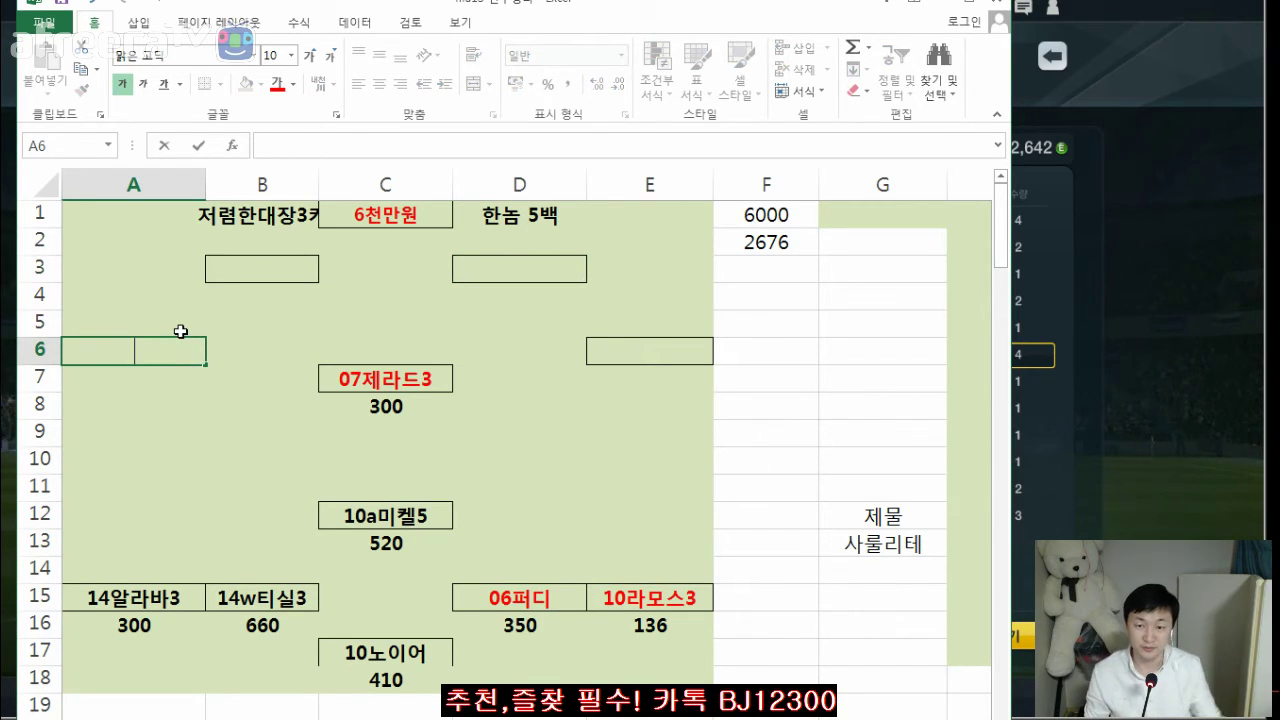
# - Enter 10호날두3 in D3 with red text and put the price 800 in D4 after rechecking the transfer market
pyautogui.click(483, 273)
pyautogui.write('10호날두3')
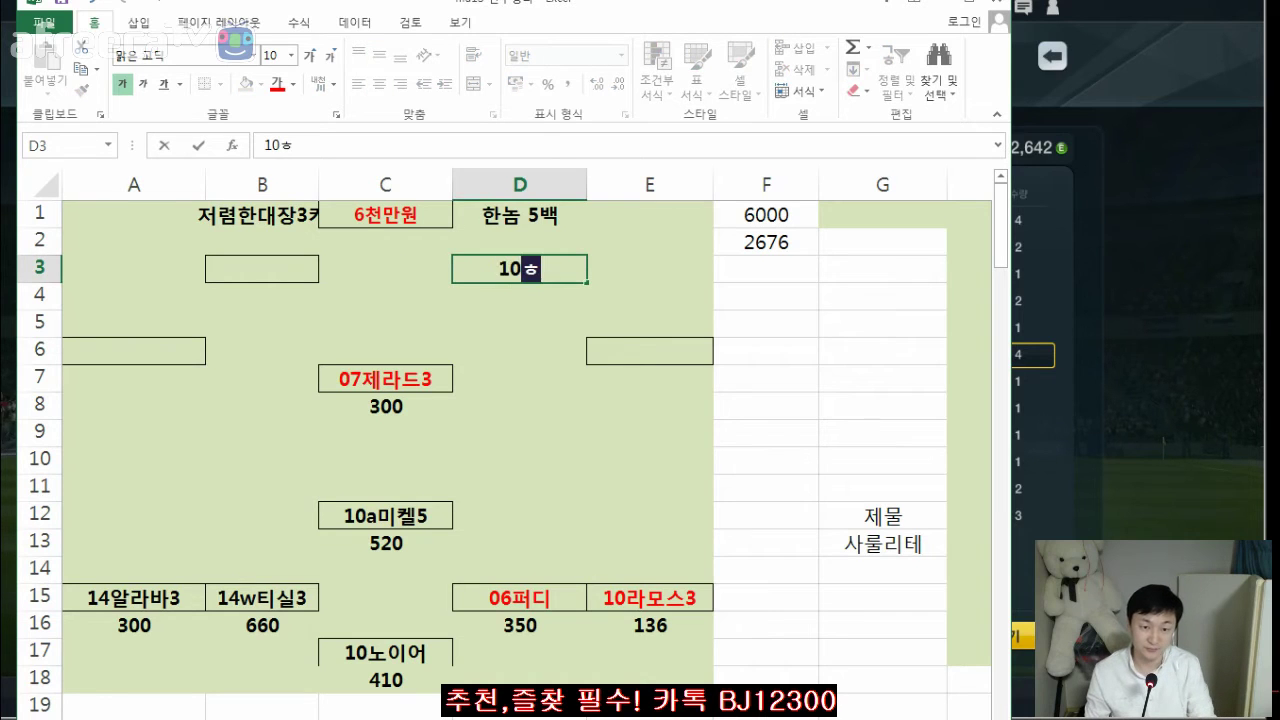
pyautogui.press('Return')
pyautogui.press('Up')
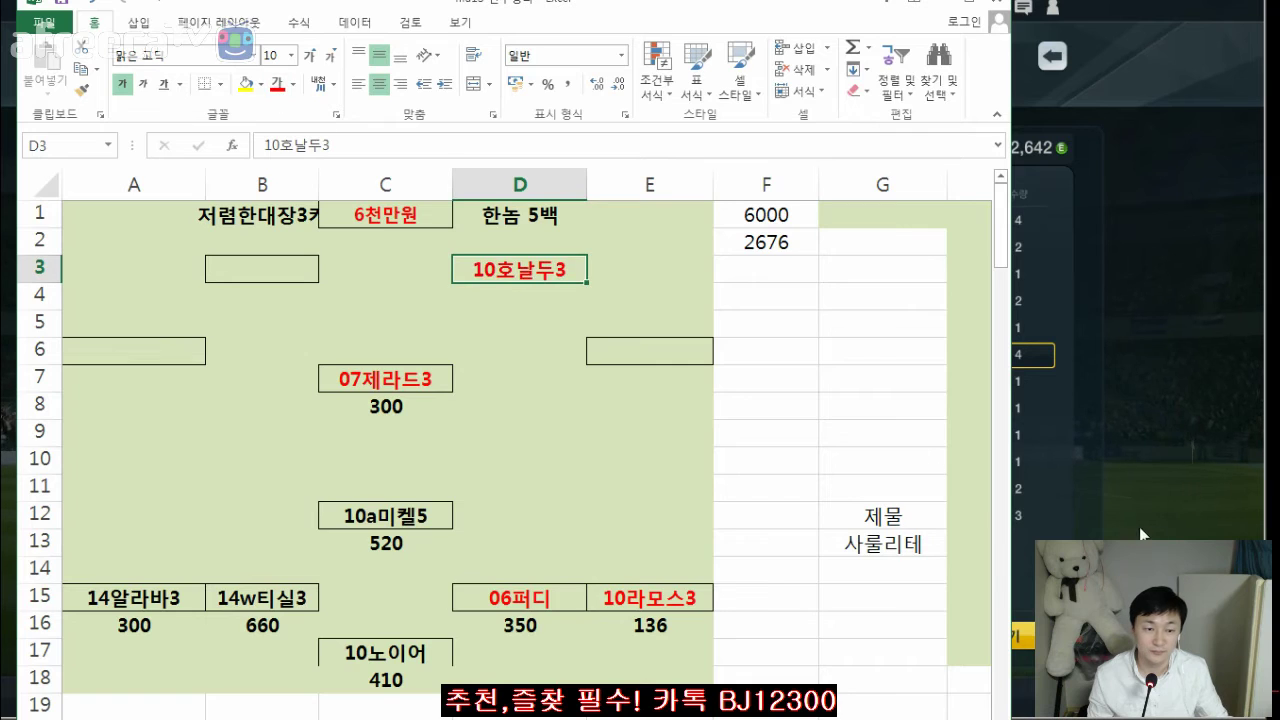
pyautogui.click(1139, 526)
pyautogui.hotkey('alt', 'Tab')
pyautogui.click(506, 298)
pyautogui.write('800')
pyautogui.press('Return')
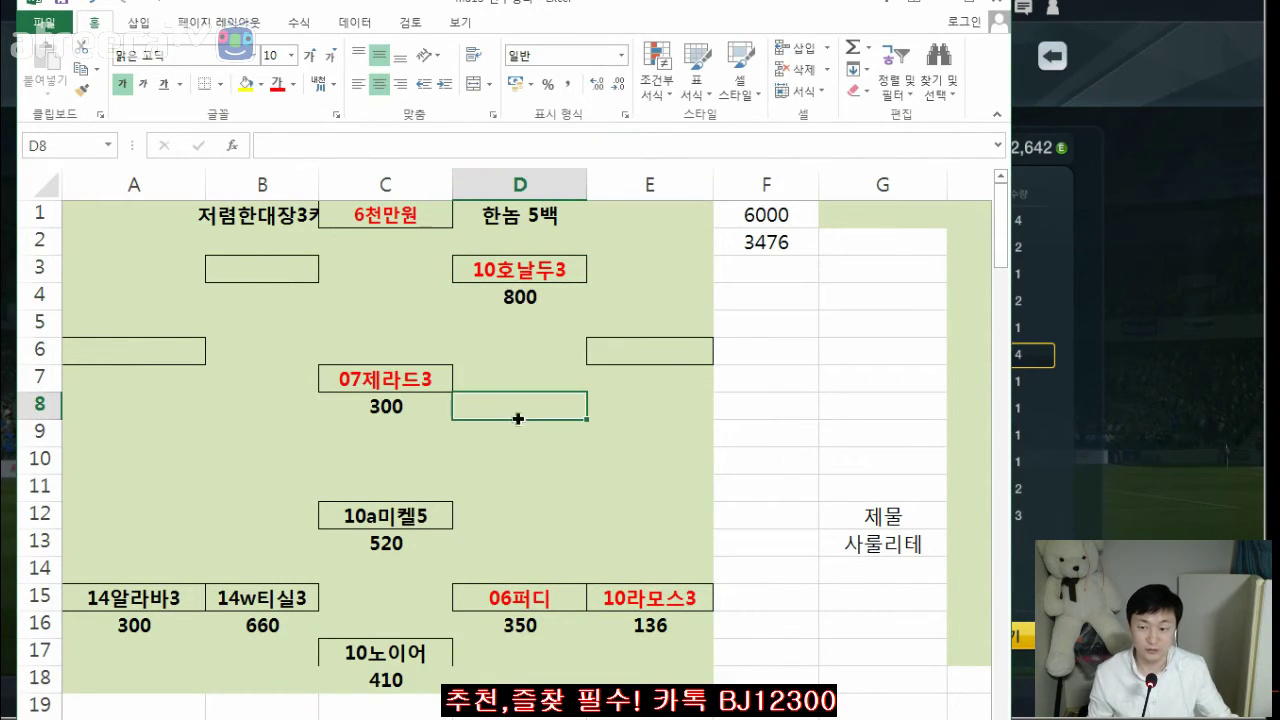
# - Find 호날두 in the player list, select the 10시즌 entry, and return to the lineup above it
pyautogui.click(518, 410)
pyautogui.hotkey('ctrl', 'f')
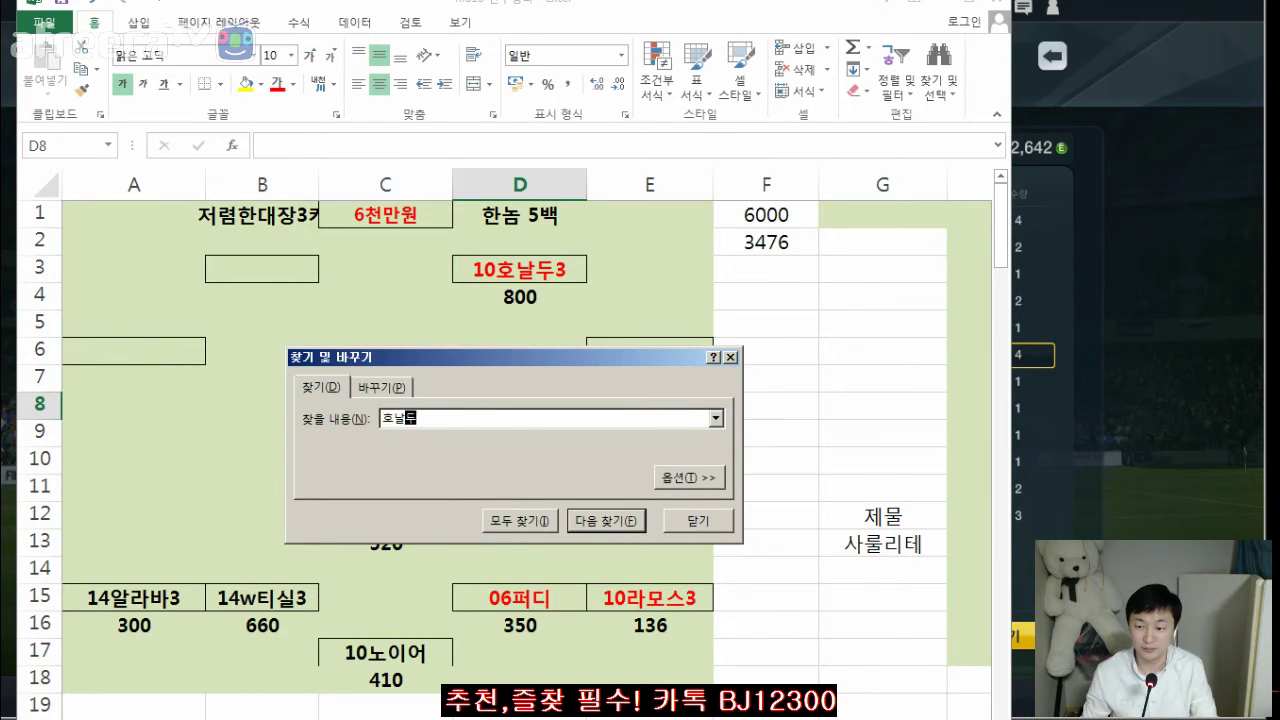
pyautogui.press('Return')
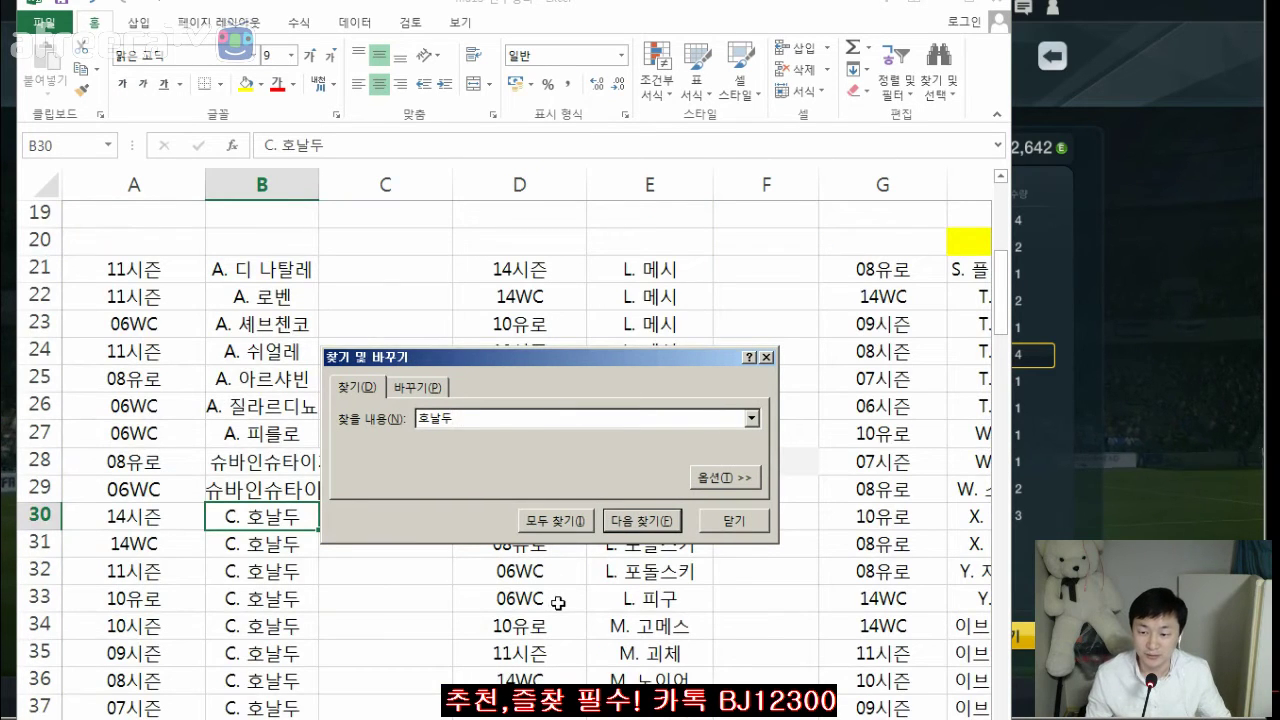
pyautogui.press('Escape')
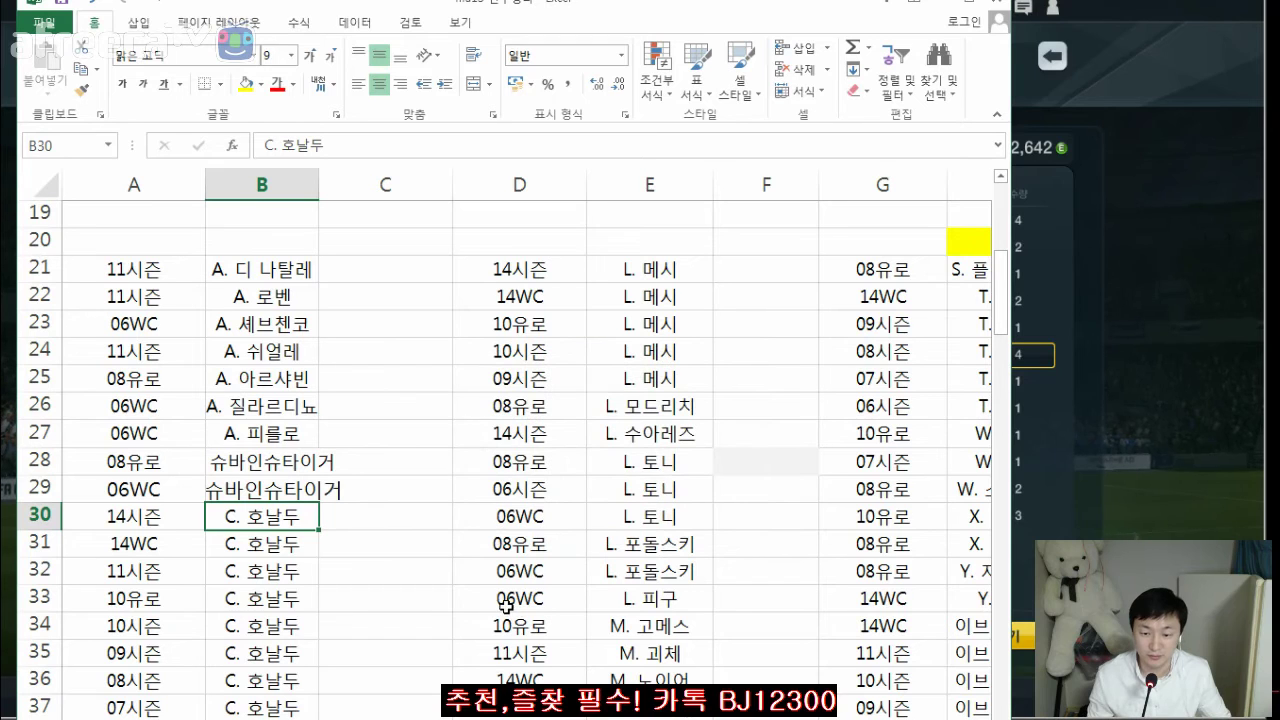
pyautogui.click(286, 607)
pyautogui.scroll(6, 286, 627)
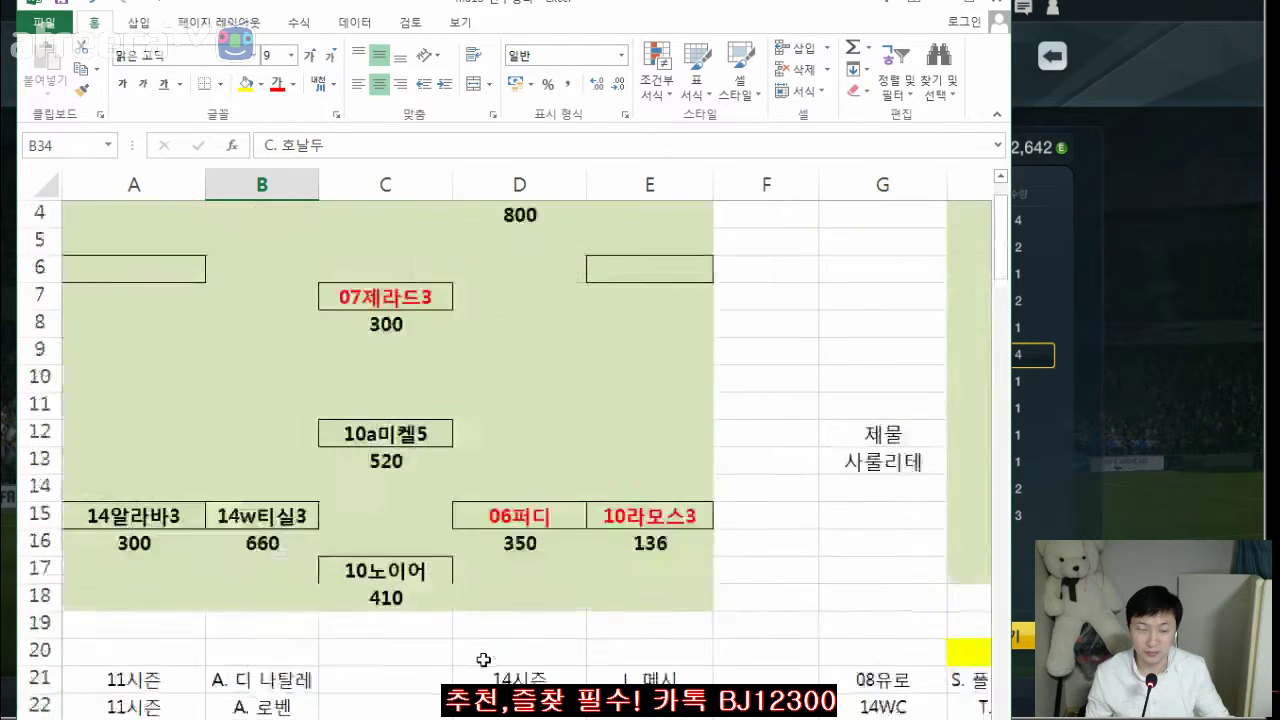
pyautogui.click(634, 349)
pyautogui.click(527, 255)
pyautogui.click(417, 403)
pyautogui.click(533, 592)
pyautogui.click(652, 578)
# - Enter 06지뉴 in cell A6 of the lineup
pyautogui.click(119, 349)
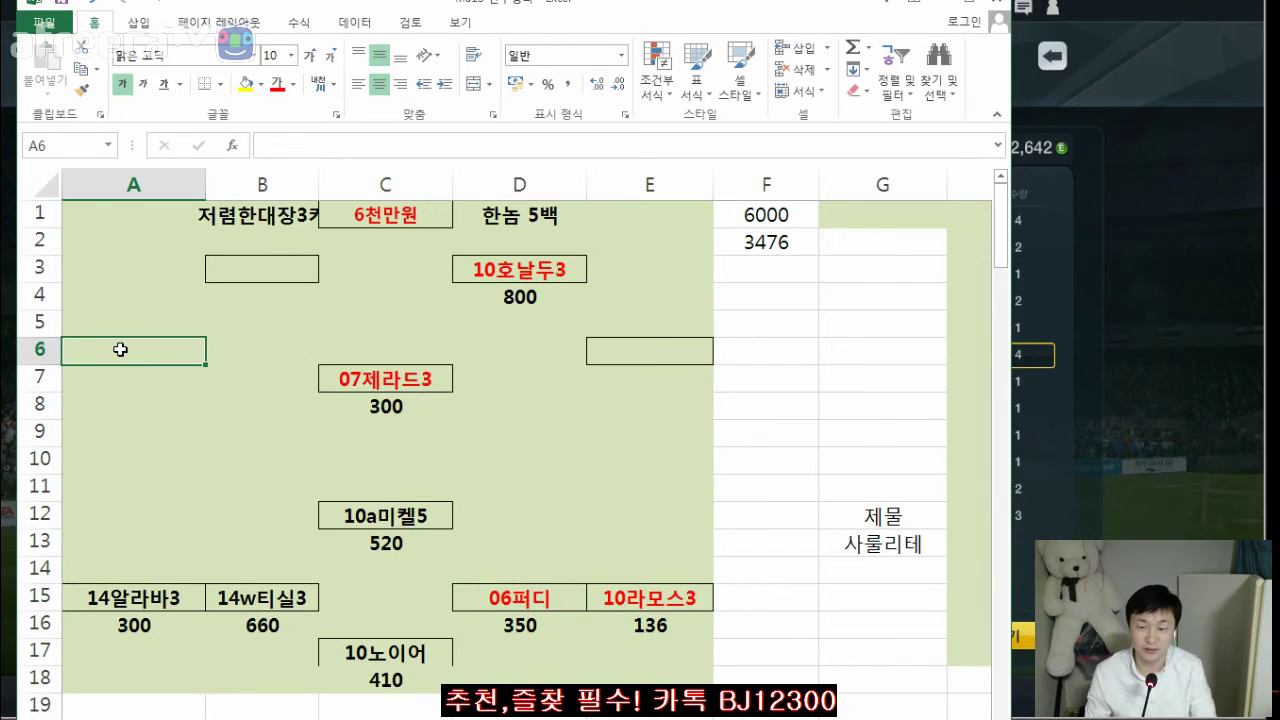
pyautogui.write('06지뉴')
pyautogui.press('Return')
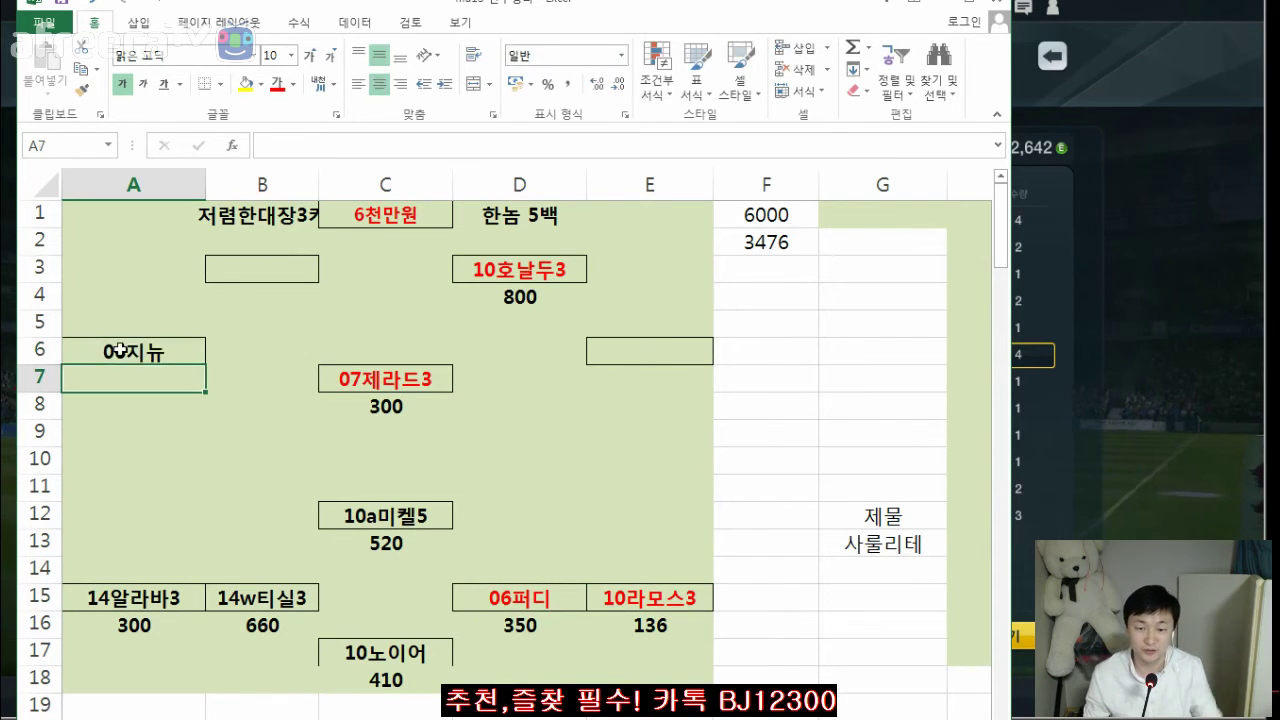
# - Switch to the transfer market, search for 지뉴, and open the 06-season 호나우지뉴 listings
pyautogui.hotkey('alt', 'Tab')
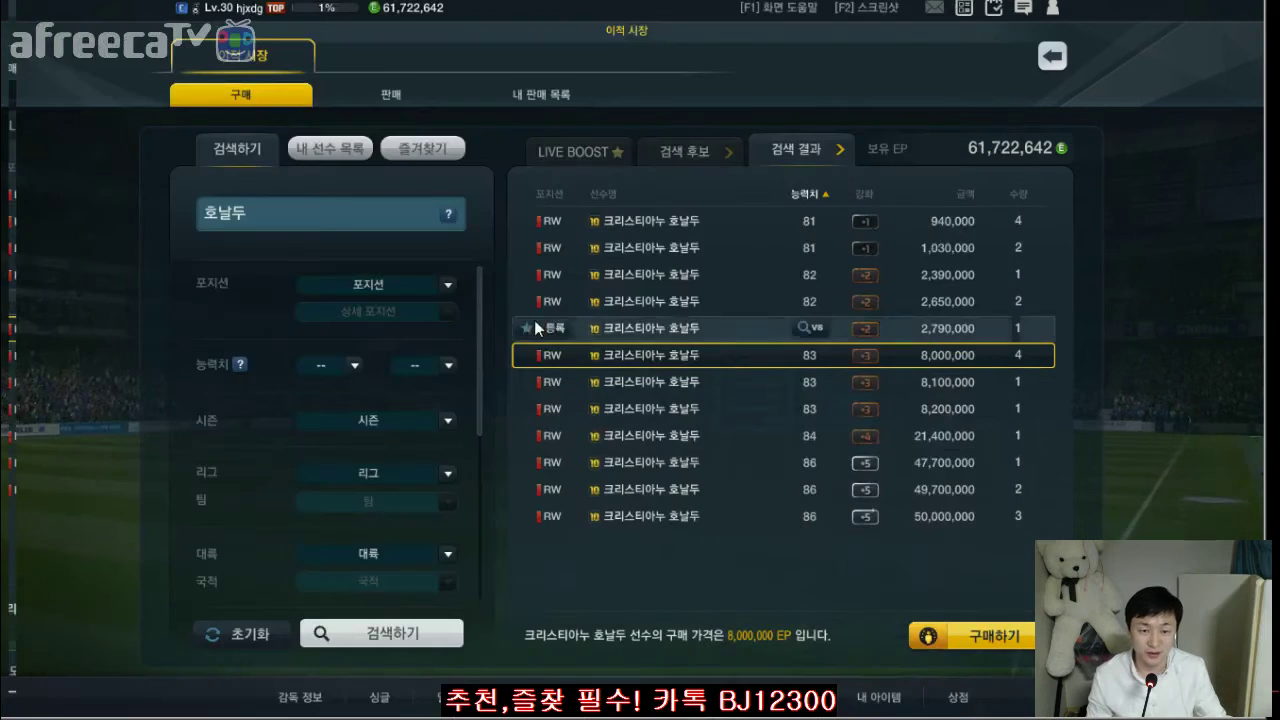
pyautogui.click(325, 221)
pyautogui.write('지뉴')
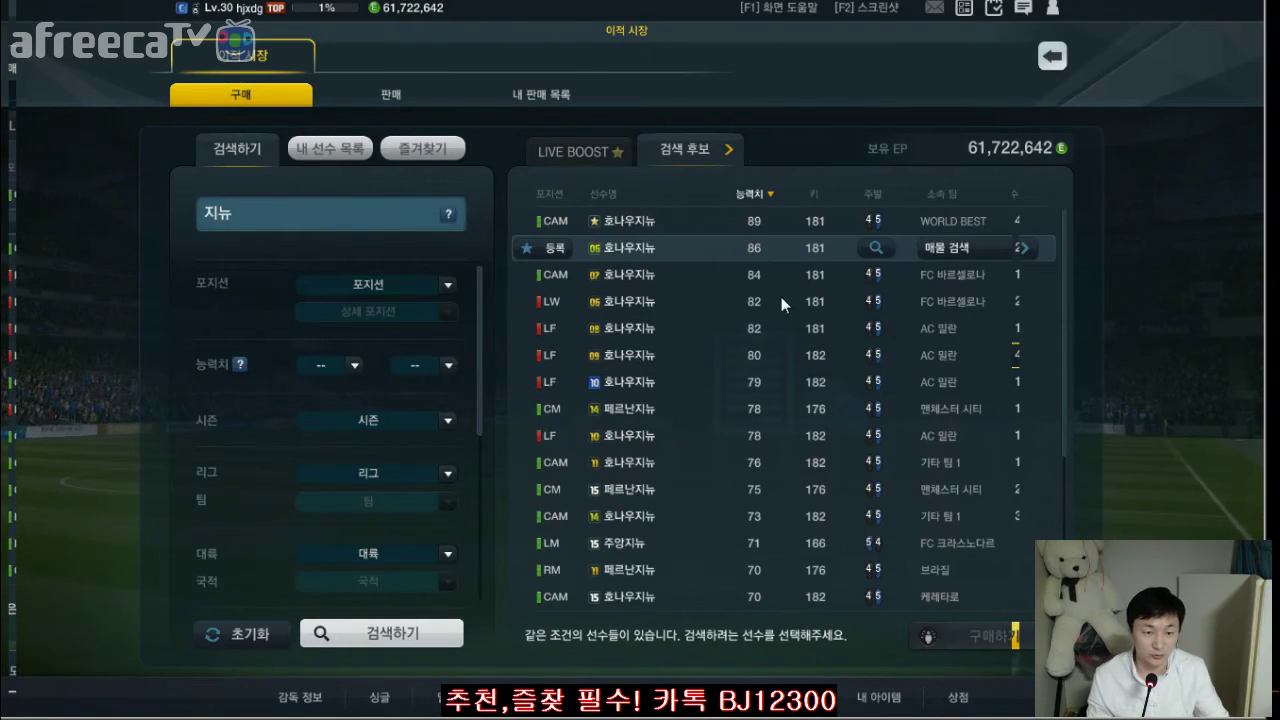
pyautogui.click(971, 302)
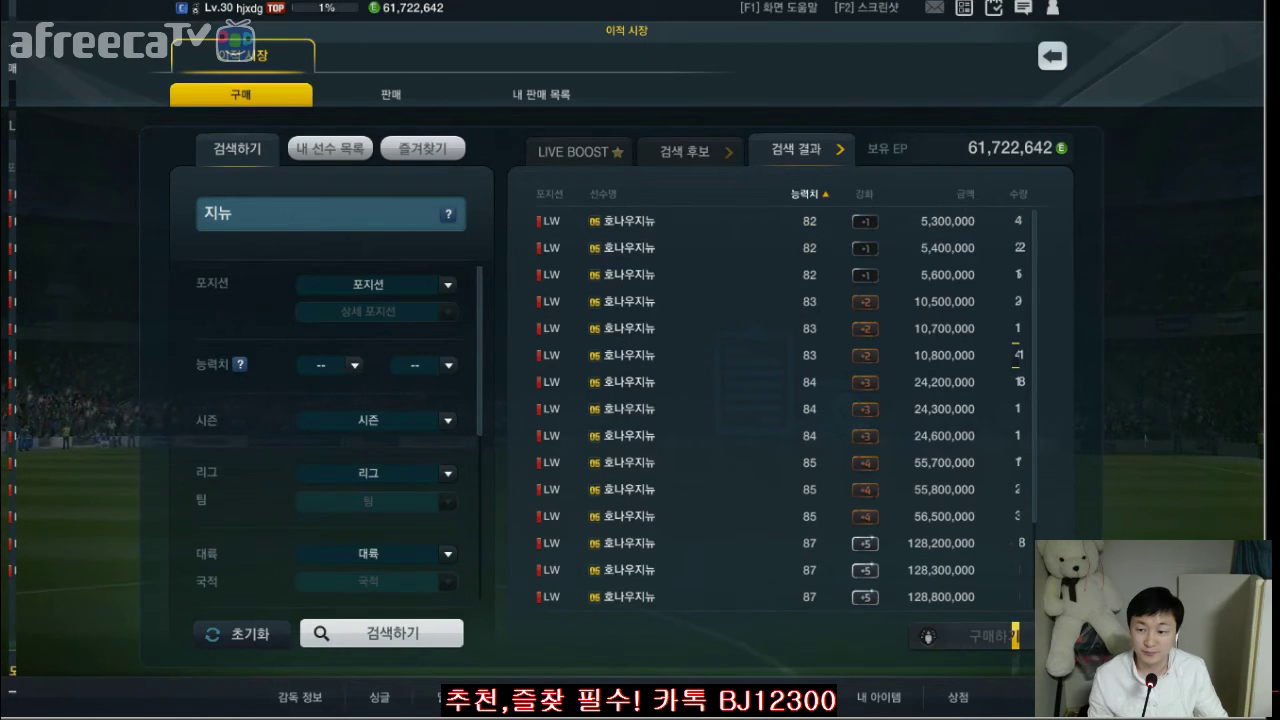
# - Switch back to the Excel sheet, find the 호날두 entries in the player list, and close the search
pyautogui.hotkey('alt', 'Tab')
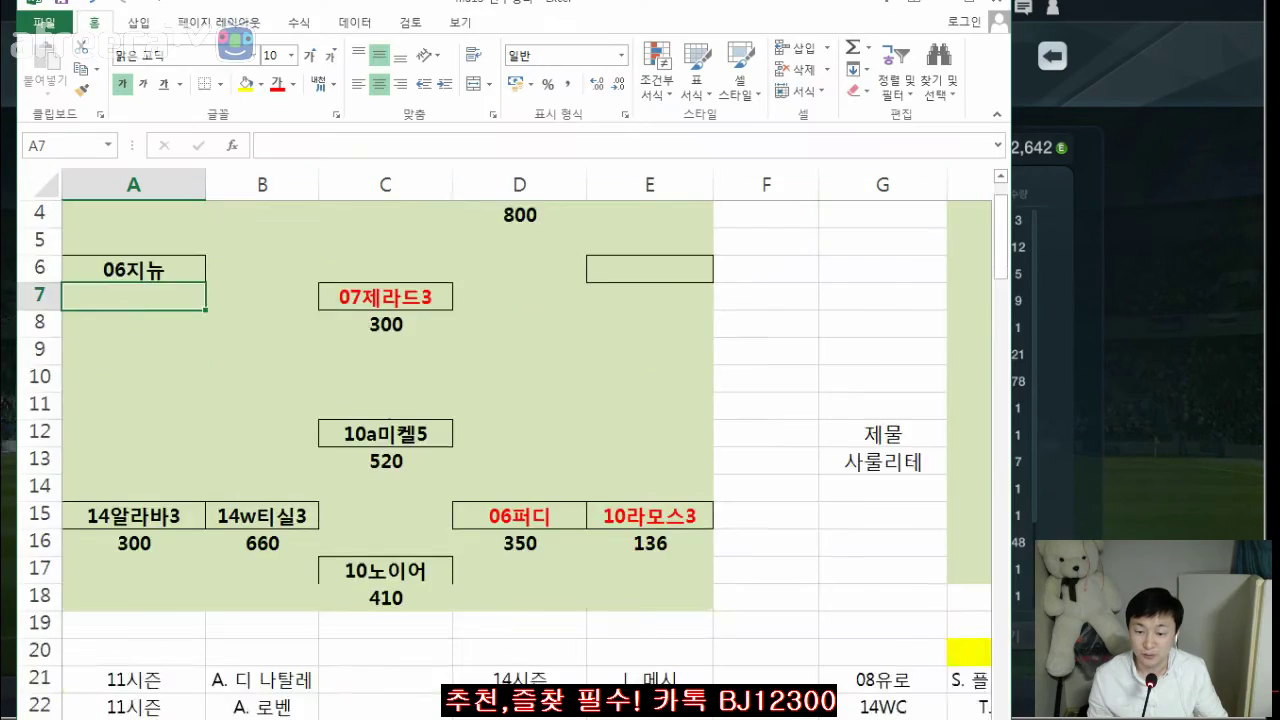
pyautogui.scroll(-11, 500, 450)
pyautogui.click(469, 716)
pyautogui.hotkey('ctrl', 'f')
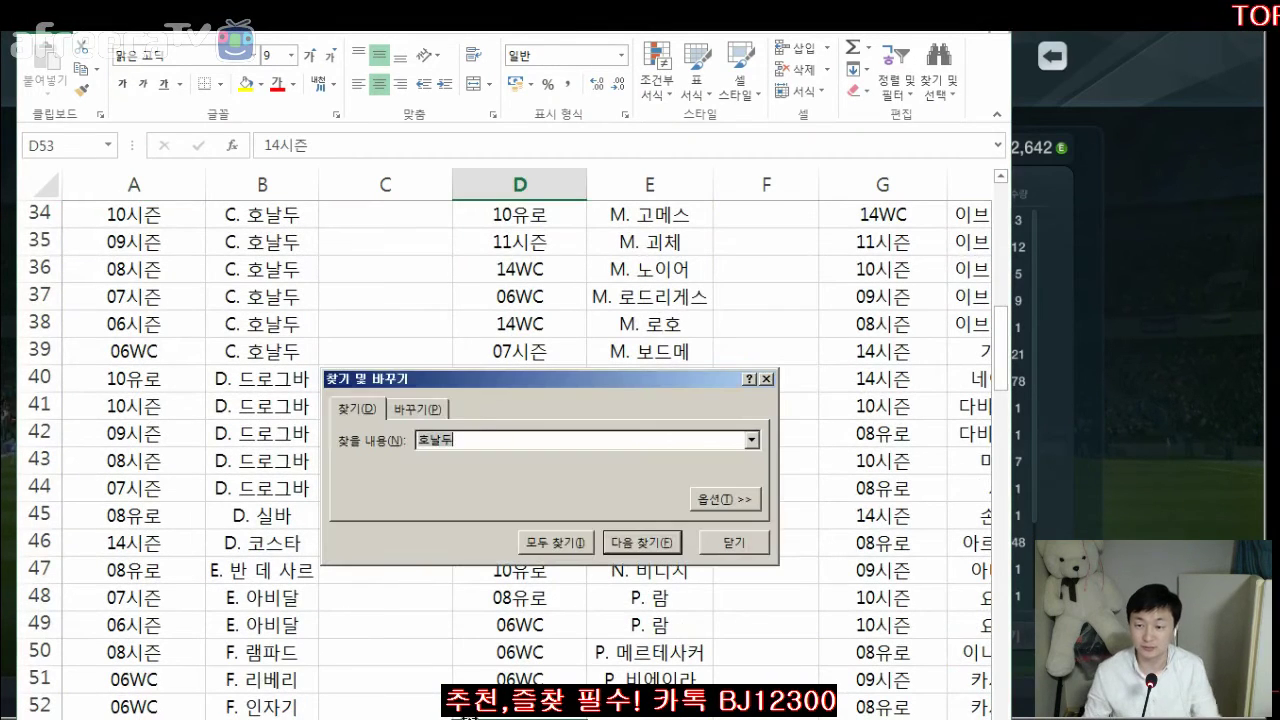
pyautogui.write('호날두')
pyautogui.press('Return')
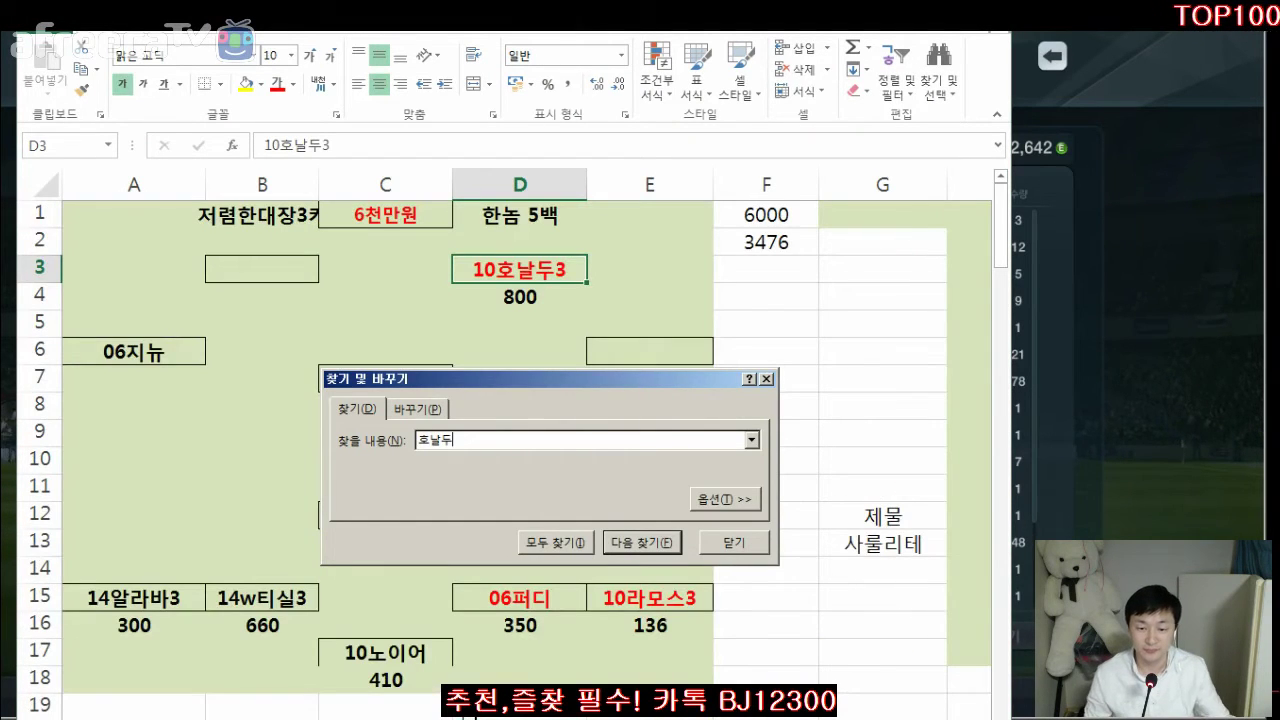
pyautogui.press('Return')
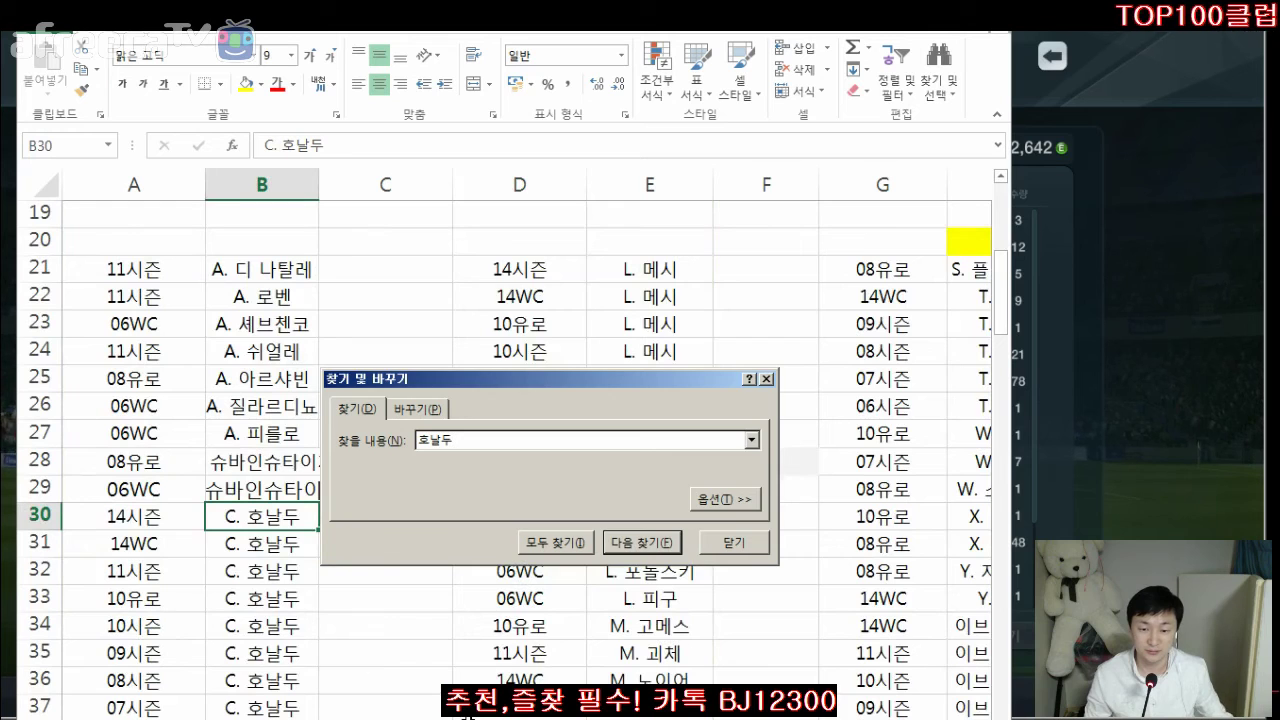
pyautogui.press('Escape')
# - Go through the C. 호날두 season entries in column B from row 30 down and select the 10유로 one in B33
pyautogui.click(273, 540)
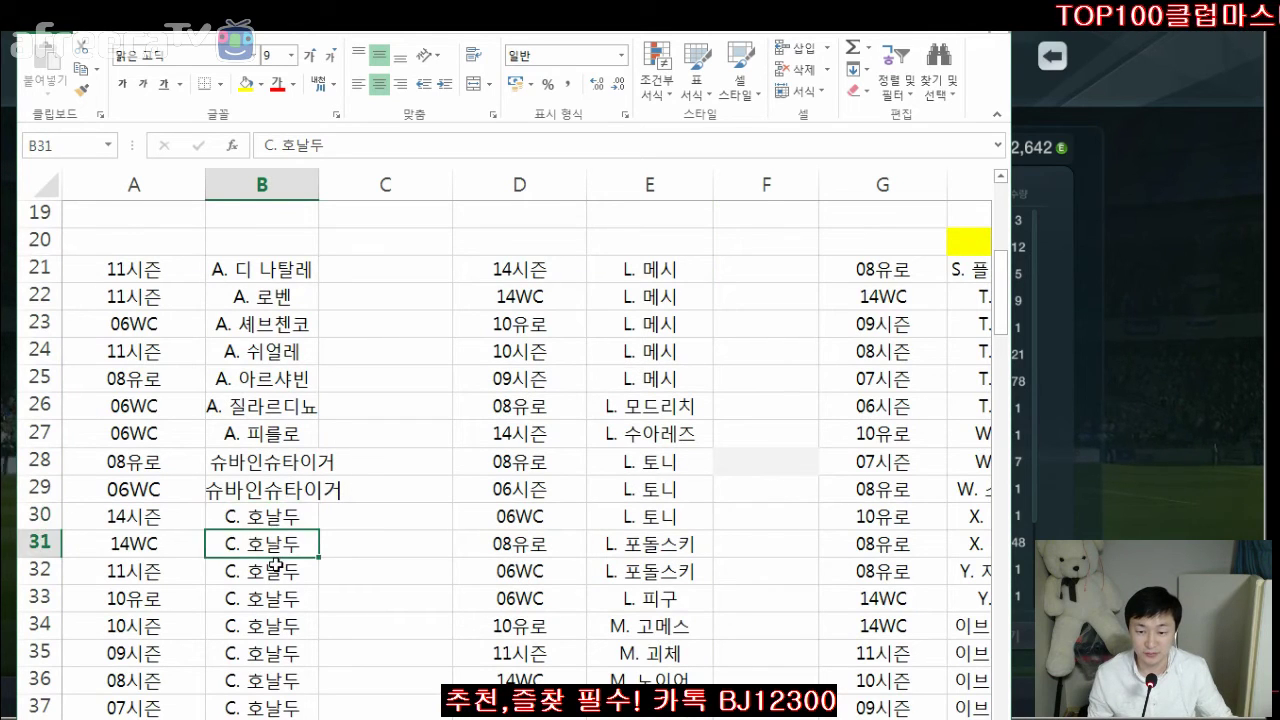
pyautogui.click(274, 565)
pyautogui.click(272, 594)
pyautogui.click(278, 622)
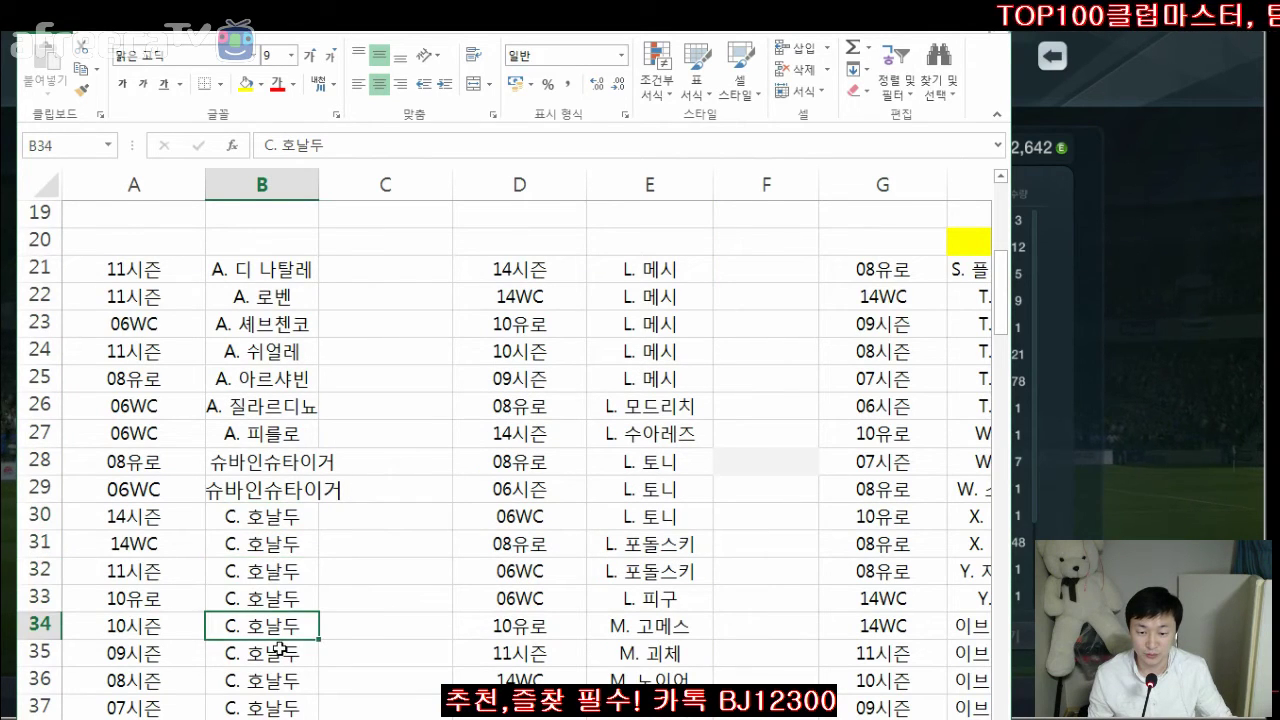
pyautogui.click(283, 652)
pyautogui.click(283, 703)
pyautogui.press('Down')
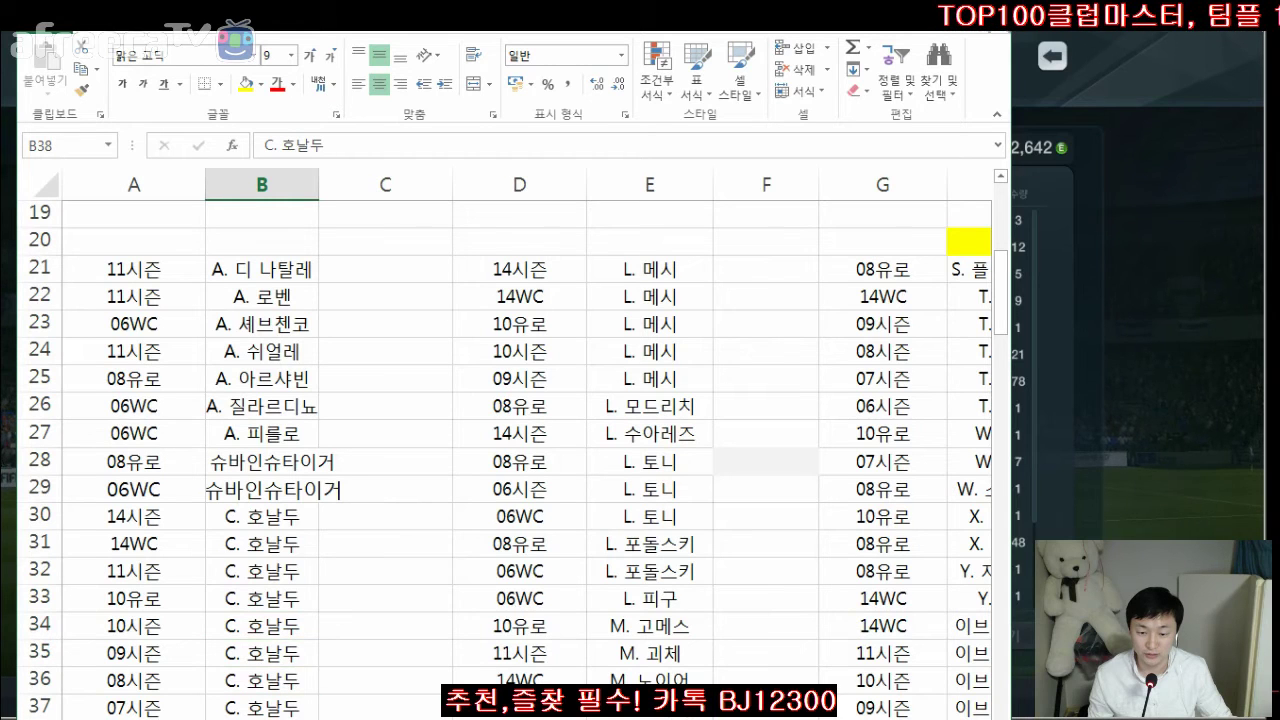
pyautogui.moveTo(258, 536); pyautogui.dragTo(262, 716)
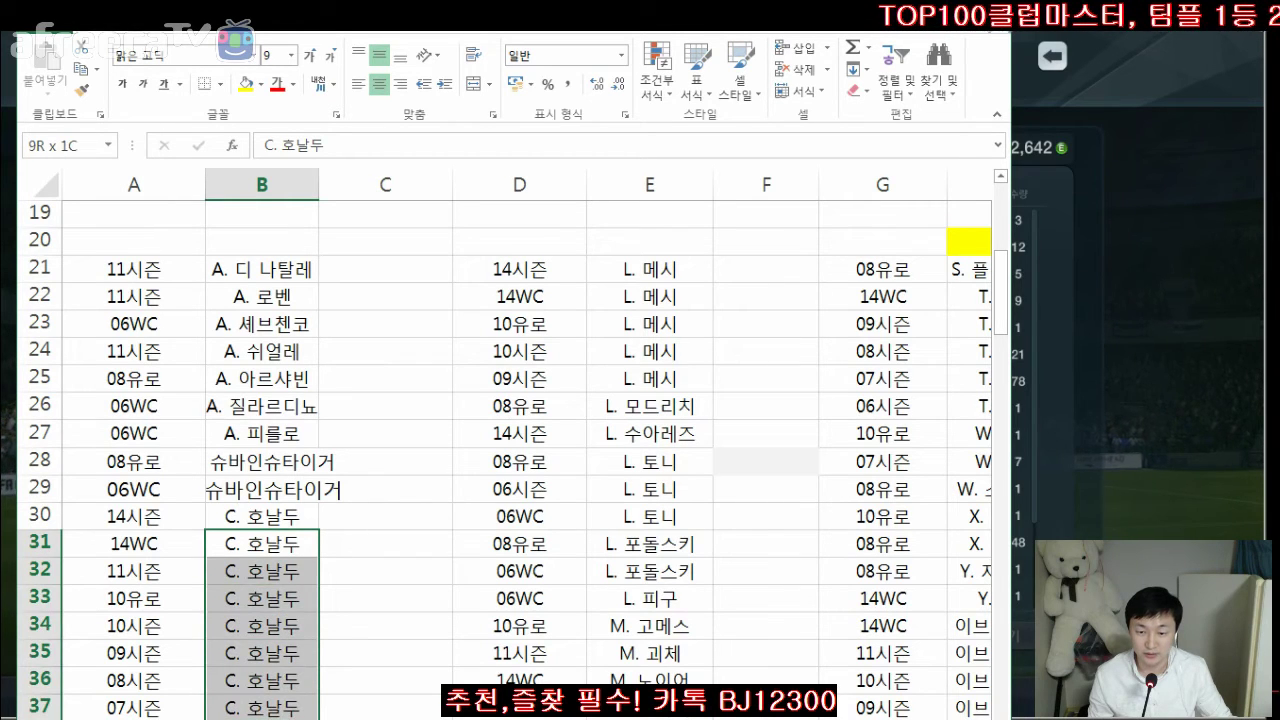
pyautogui.moveTo(273, 520); pyautogui.dragTo(276, 718)
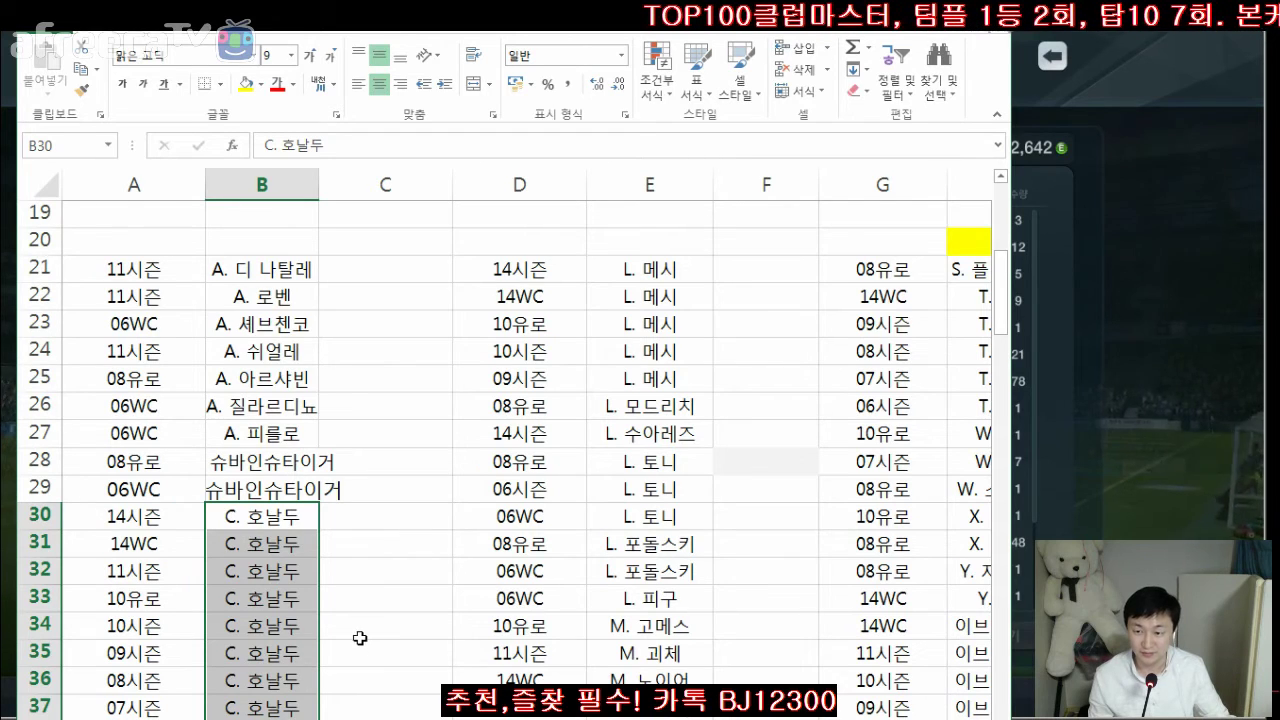
pyautogui.click(278, 607)
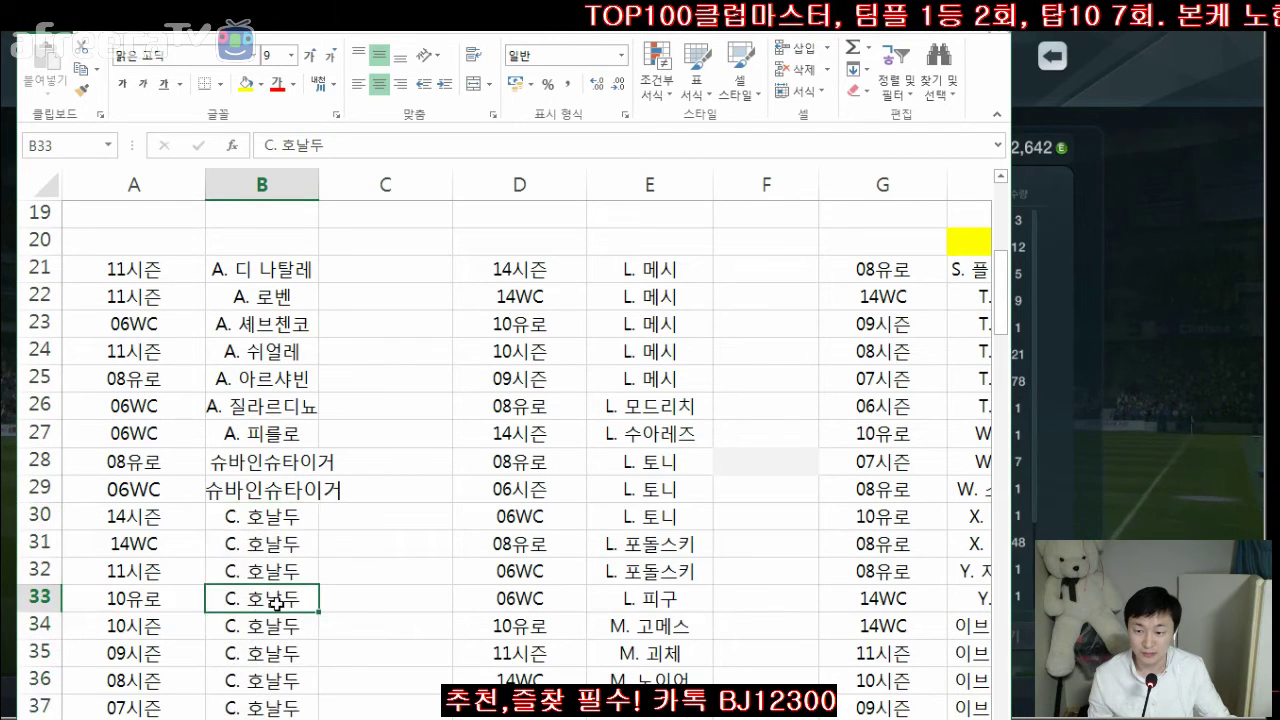
# - Switch to the transfer market, search for 호날두, check the +3 price of the 84-rated blue-badged 10 card, and return to the candidates
pyautogui.click(1122, 519)
pyautogui.click(324, 209)
pyautogui.write('호날드')
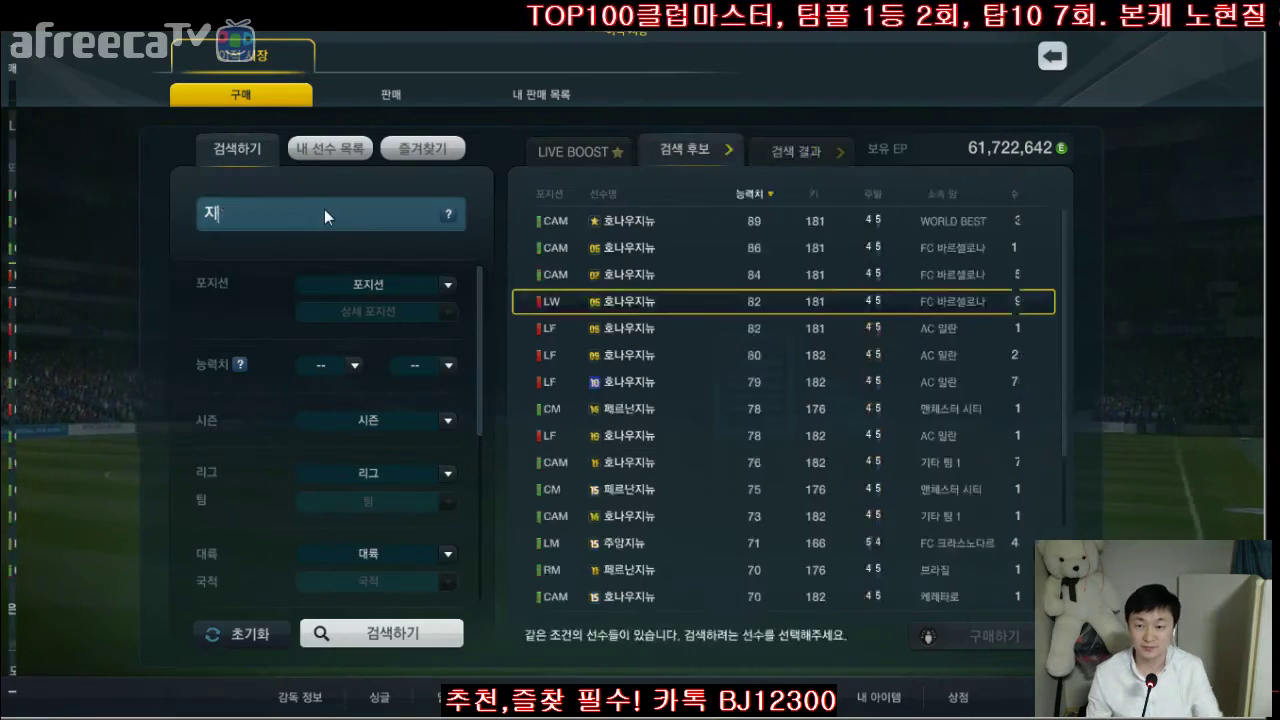
pyautogui.press('BackSpace')
pyautogui.write('두')
pyautogui.click(944, 280)
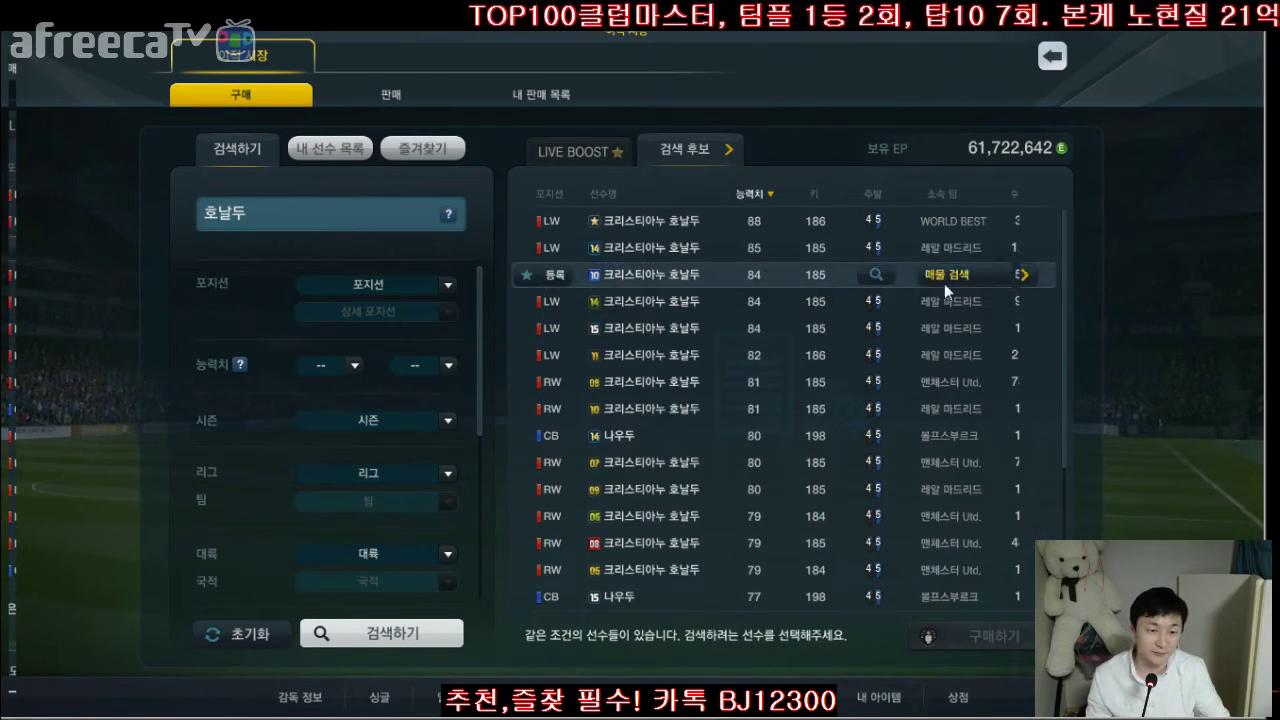
pyautogui.click(753, 382)
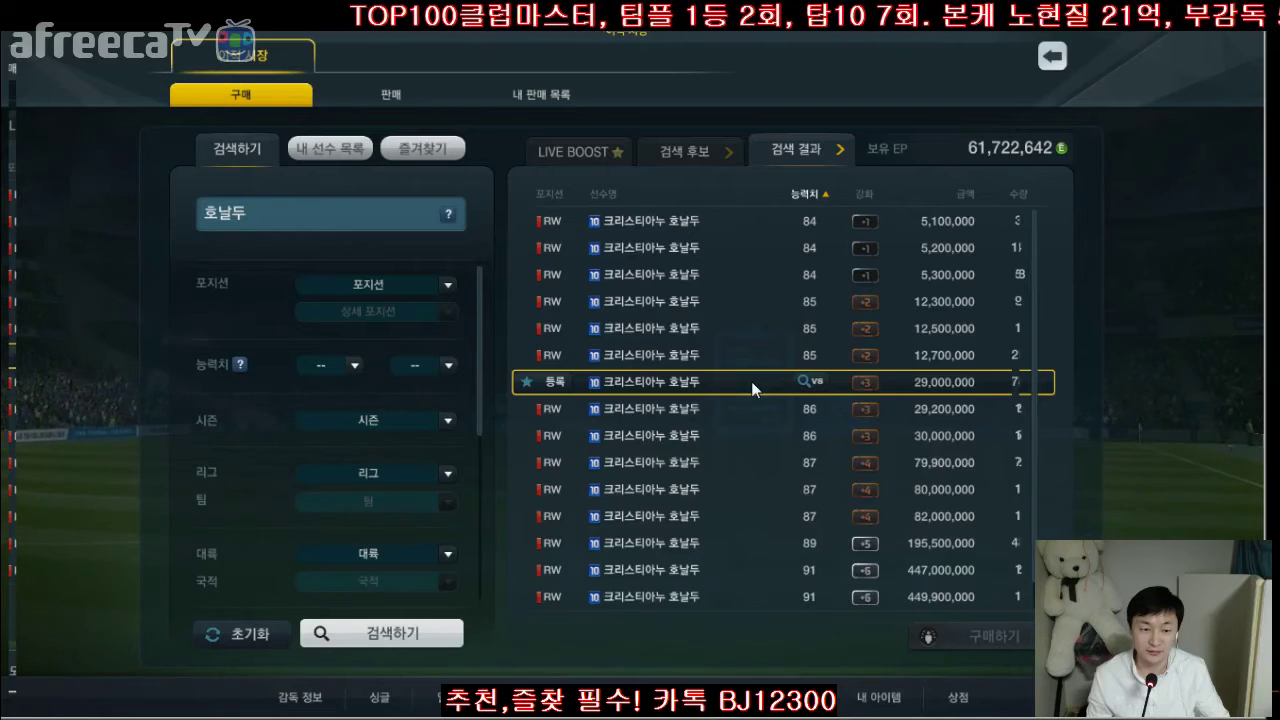
pyautogui.click(712, 152)
# - Switch back to the Excel lineup and enter the price 550 in A7 under 06지뉴
pyautogui.hotkey('alt', 'Tab')
pyautogui.scroll(6, 620, 596)
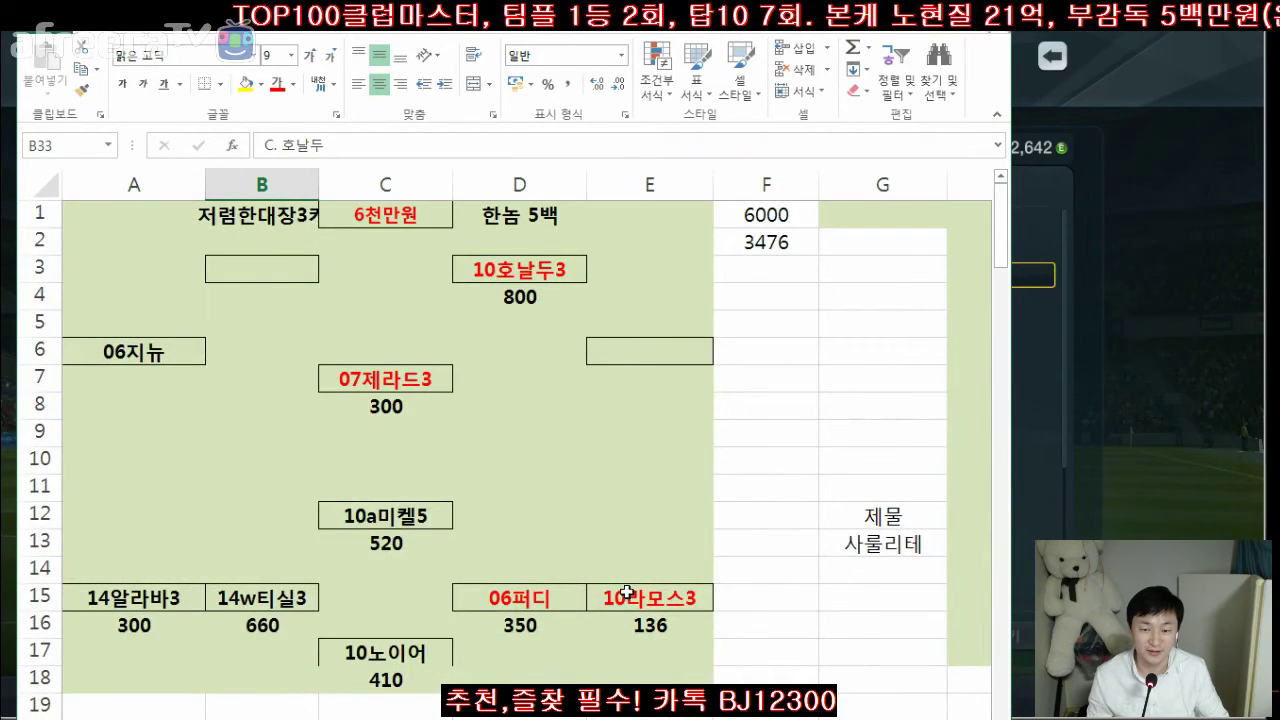
pyautogui.click(201, 381)
pyautogui.write('550')
pyautogui.press('Return')
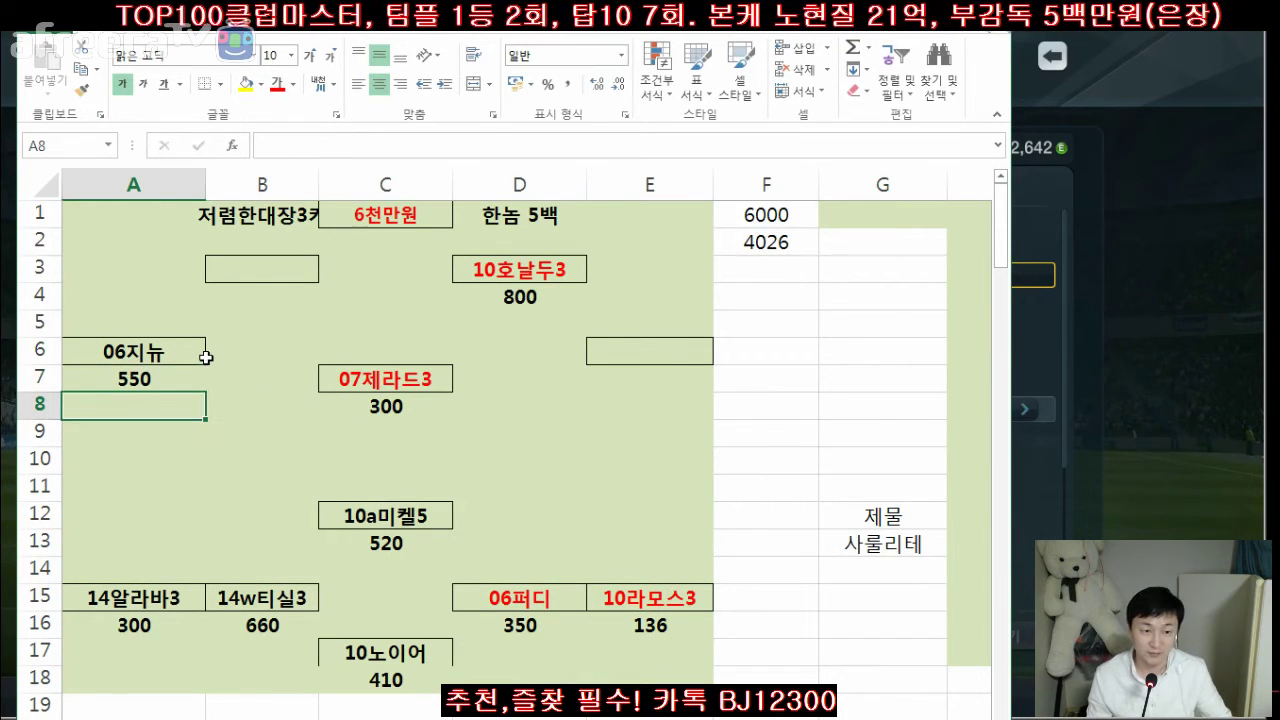
# - Change the font colour of 06지뉴 in A6 to red
pyautogui.click(88, 350)
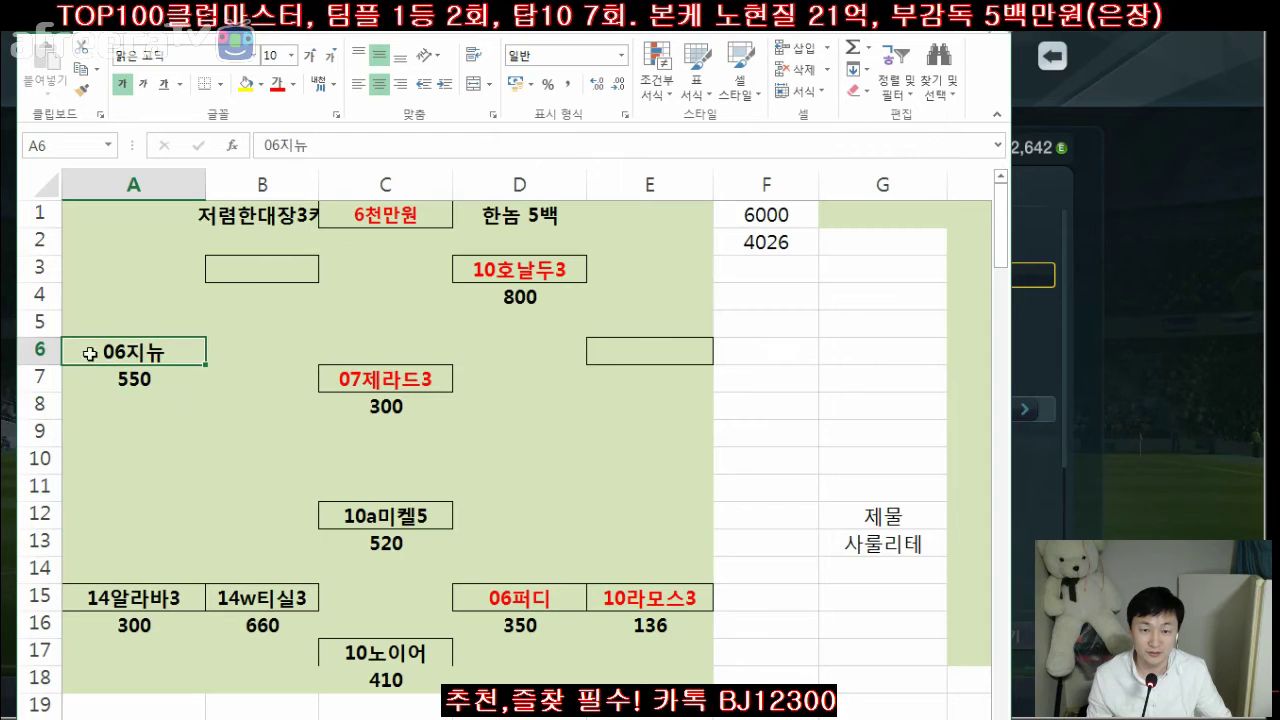
pyautogui.click(277, 84)
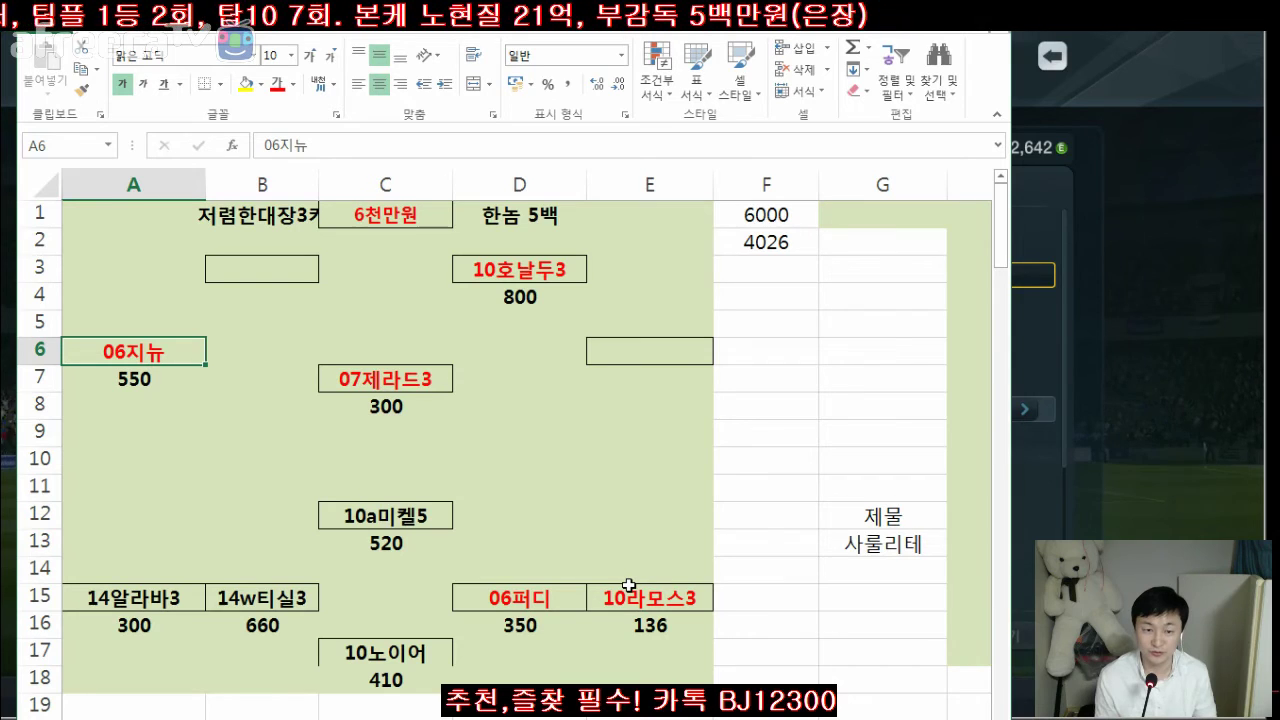
# - Select the empty forward slot B3 and look through the player list below the lineup for a candidate
pyautogui.click(259, 268)
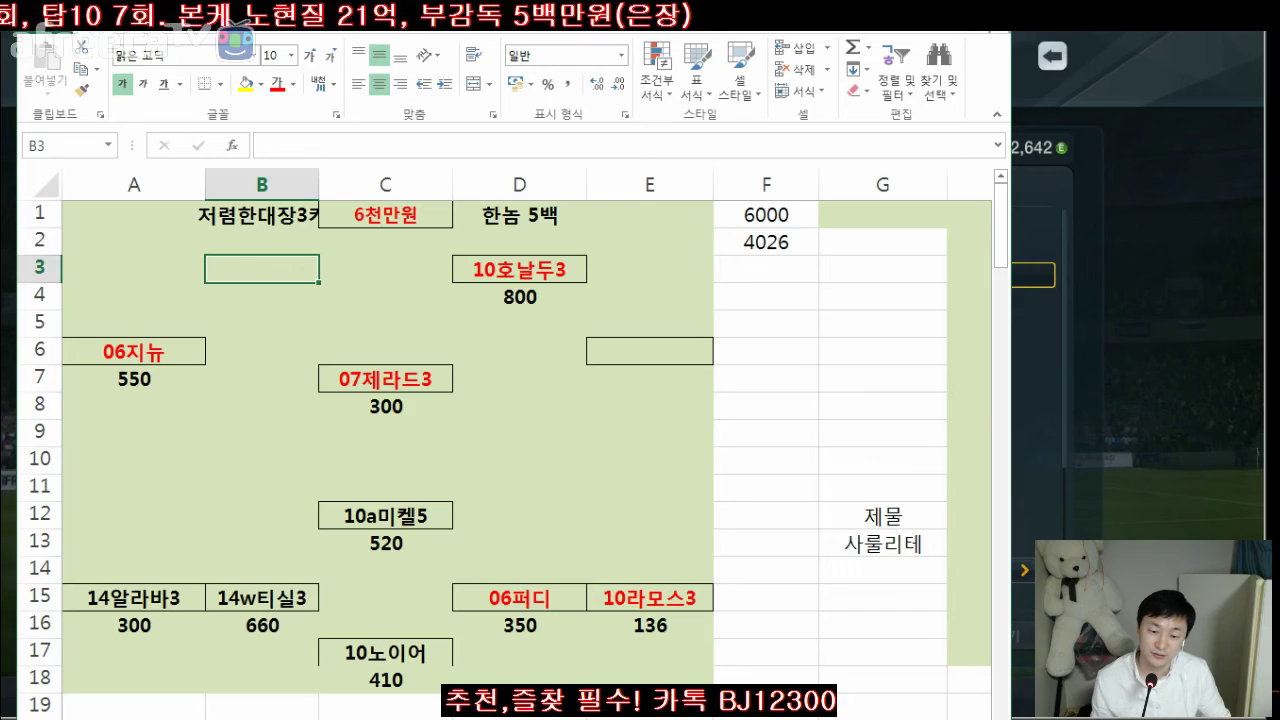
pyautogui.scroll(-3, 519, 450)
pyautogui.click(519, 543)
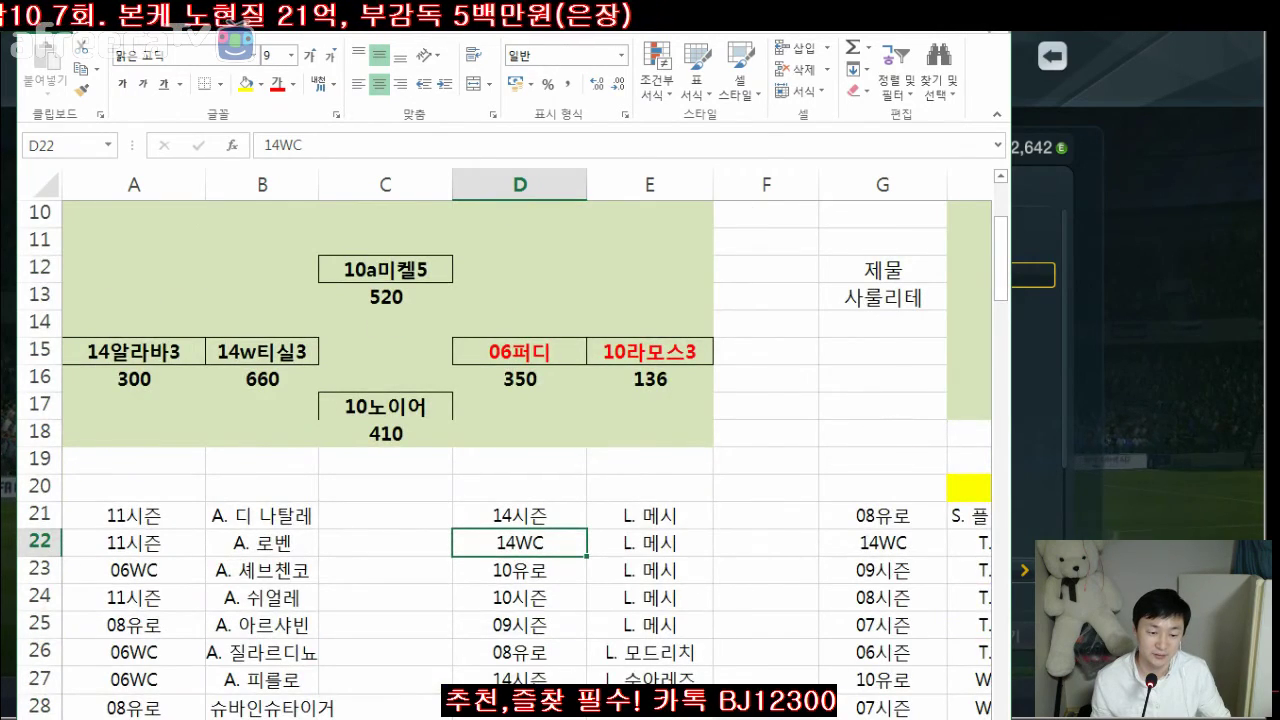
pyautogui.scroll(-11, 519, 450)
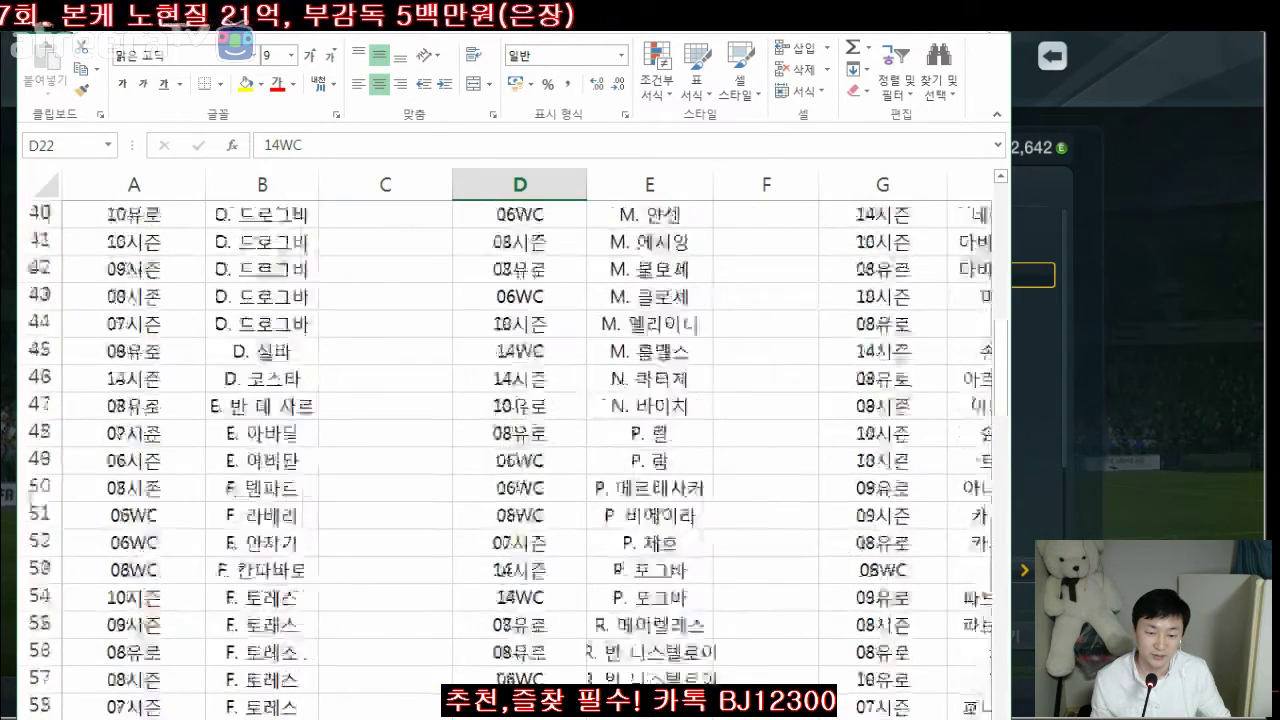
pyautogui.scroll(-2, 519, 450)
pyautogui.scroll(-2, 519, 450)
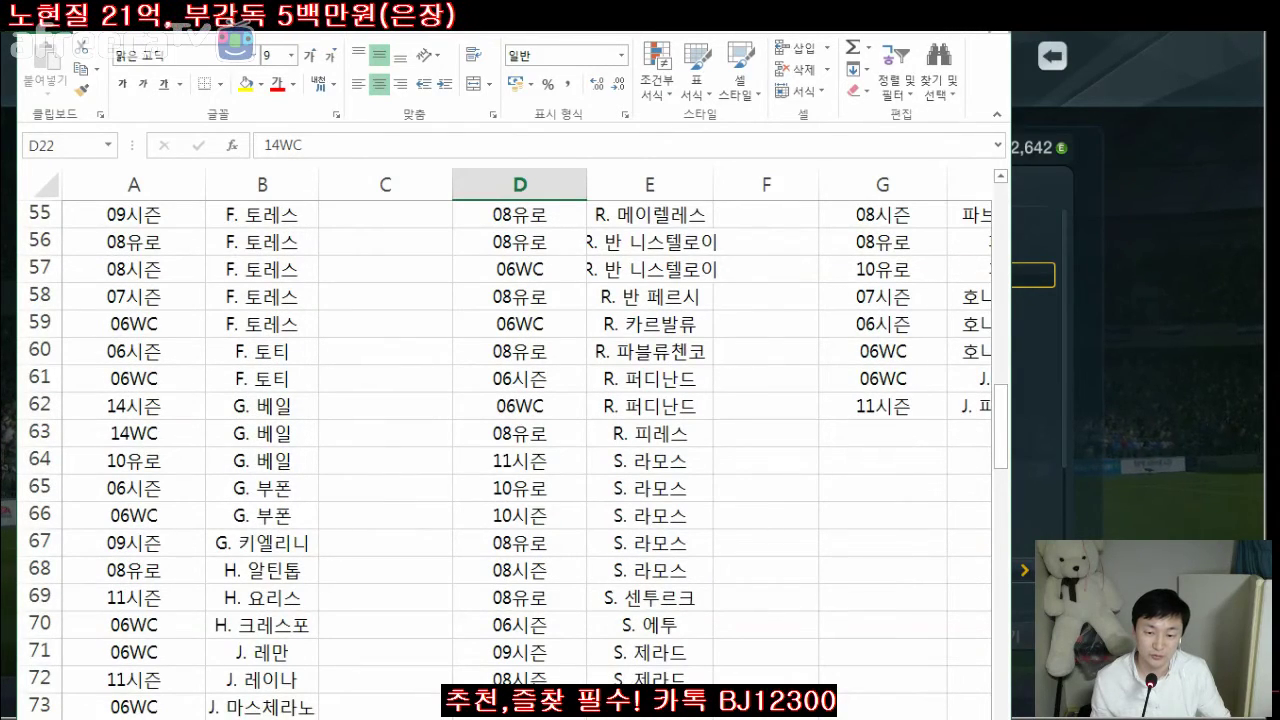
pyautogui.scroll(5, 519, 450)
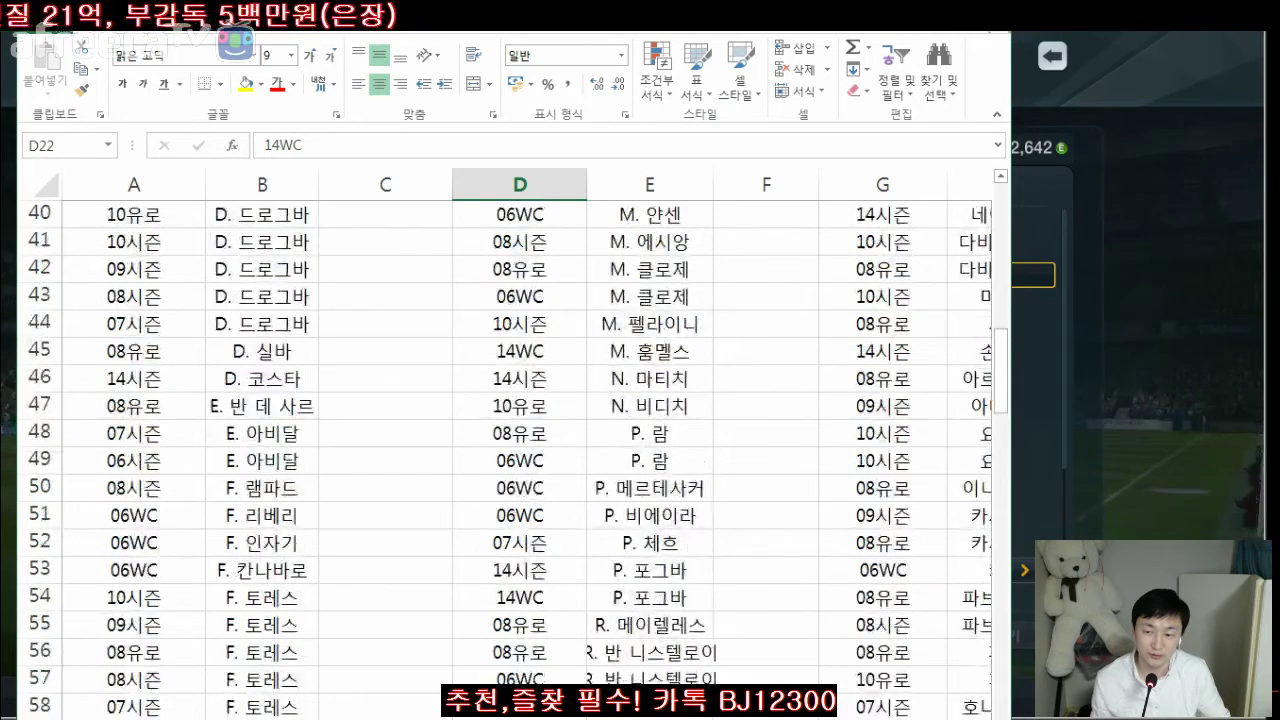
pyautogui.click(447, 630)
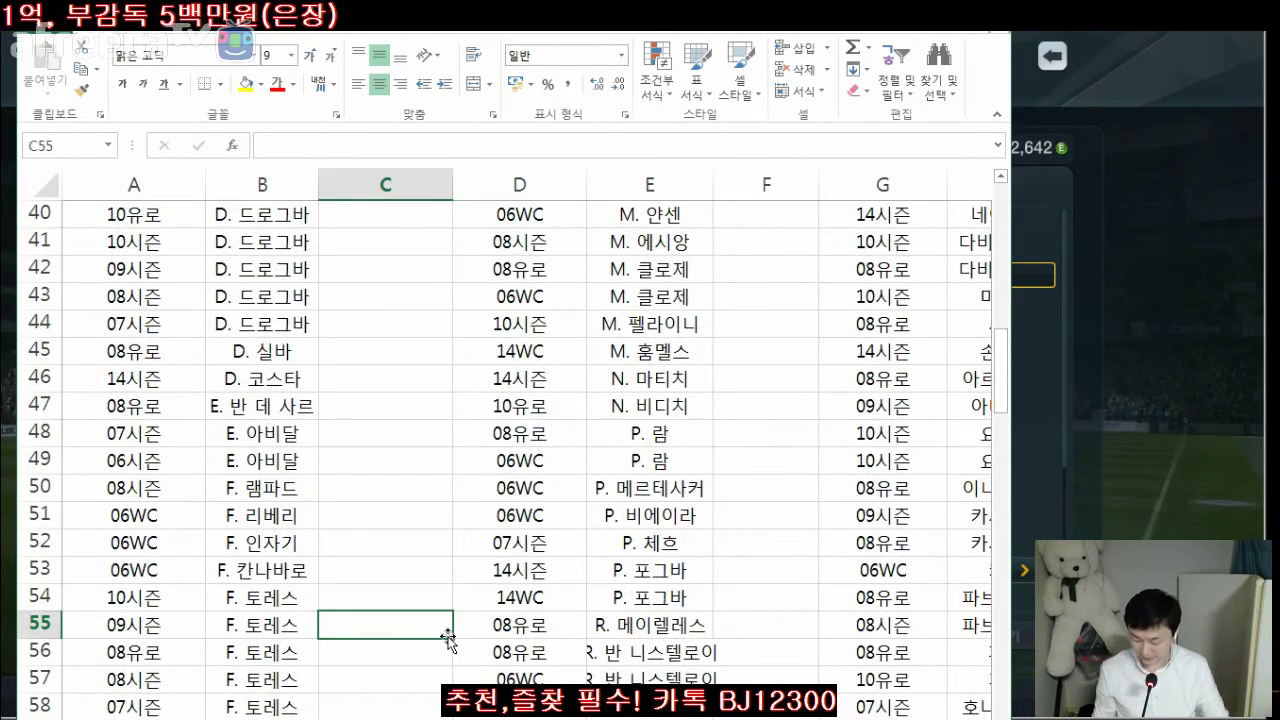
# - Find the 이브라 entries in the player list, replacing the earlier search term, and close the search
pyautogui.hotkey('ctrl', 'f')
pyautogui.press('Return')
pyautogui.click(379, 497)
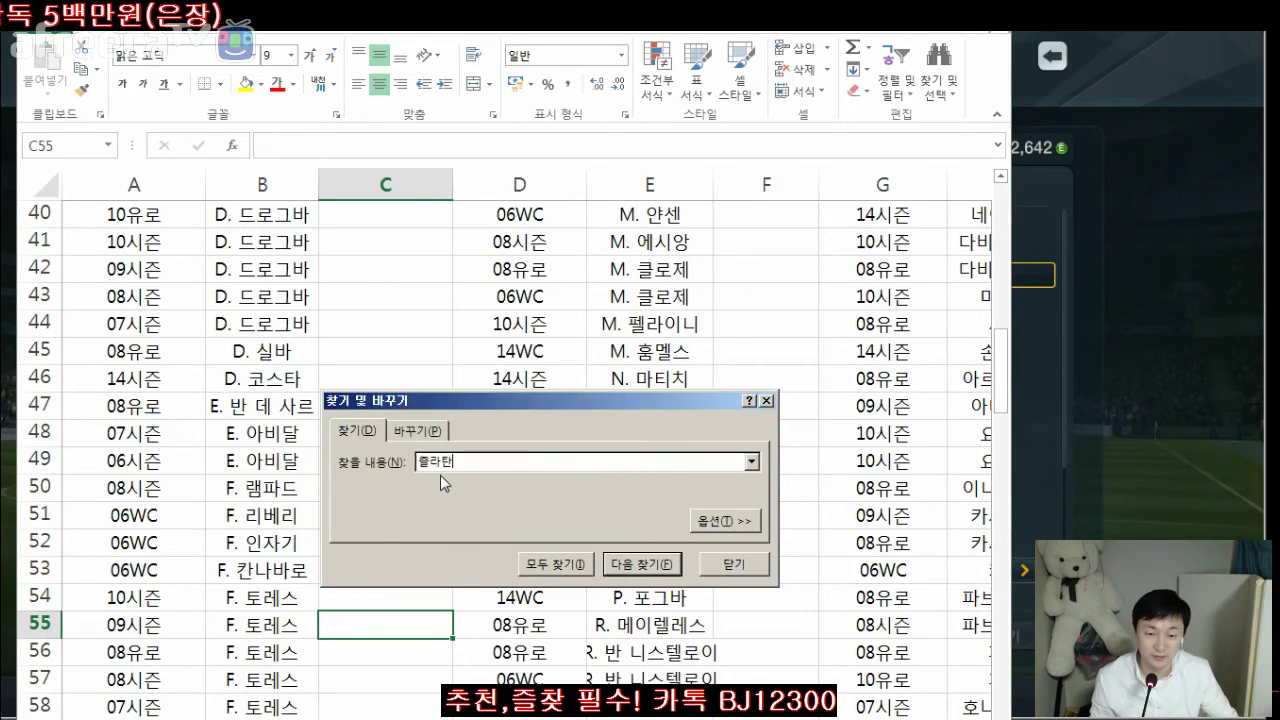
pyautogui.write('이브래')
pyautogui.press('Return')
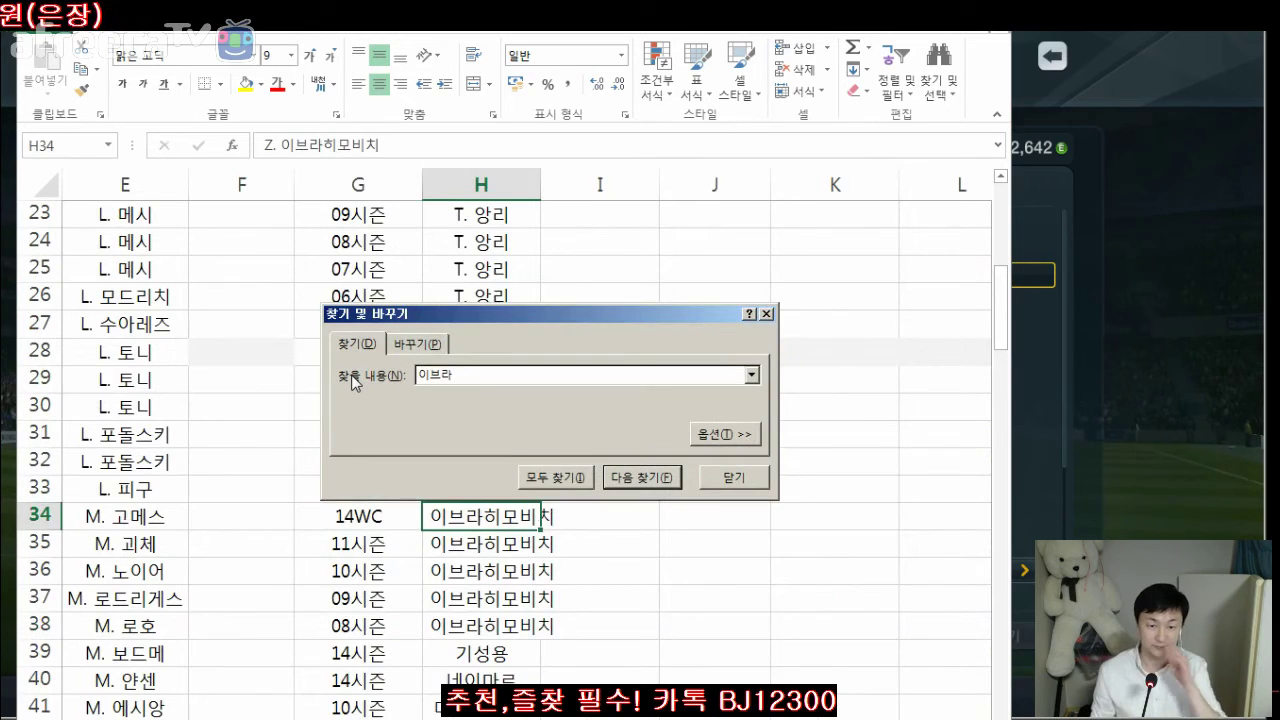
pyautogui.click(733, 478)
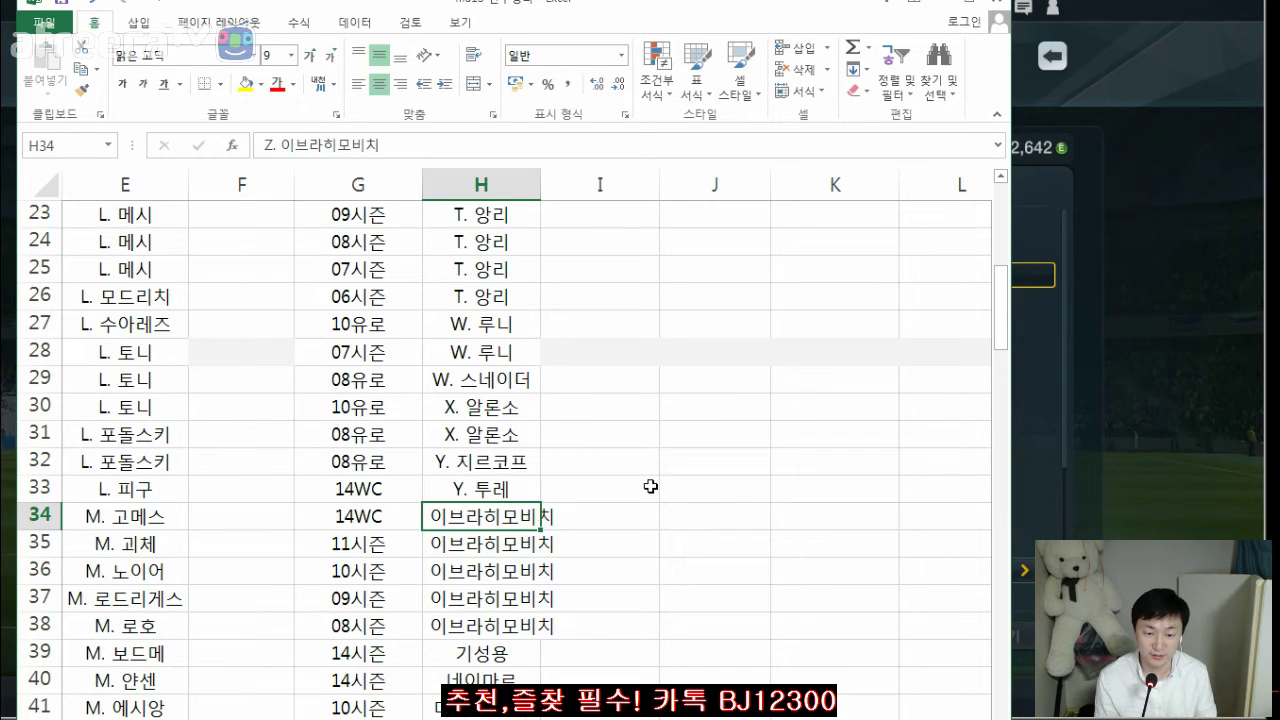
# - Switch to the transfer market, search for 이브라, and check the card-level prices of the 09 season Z. 이브라히모비치
pyautogui.hotkey('alt', 'Tab')
pyautogui.click(282, 211)
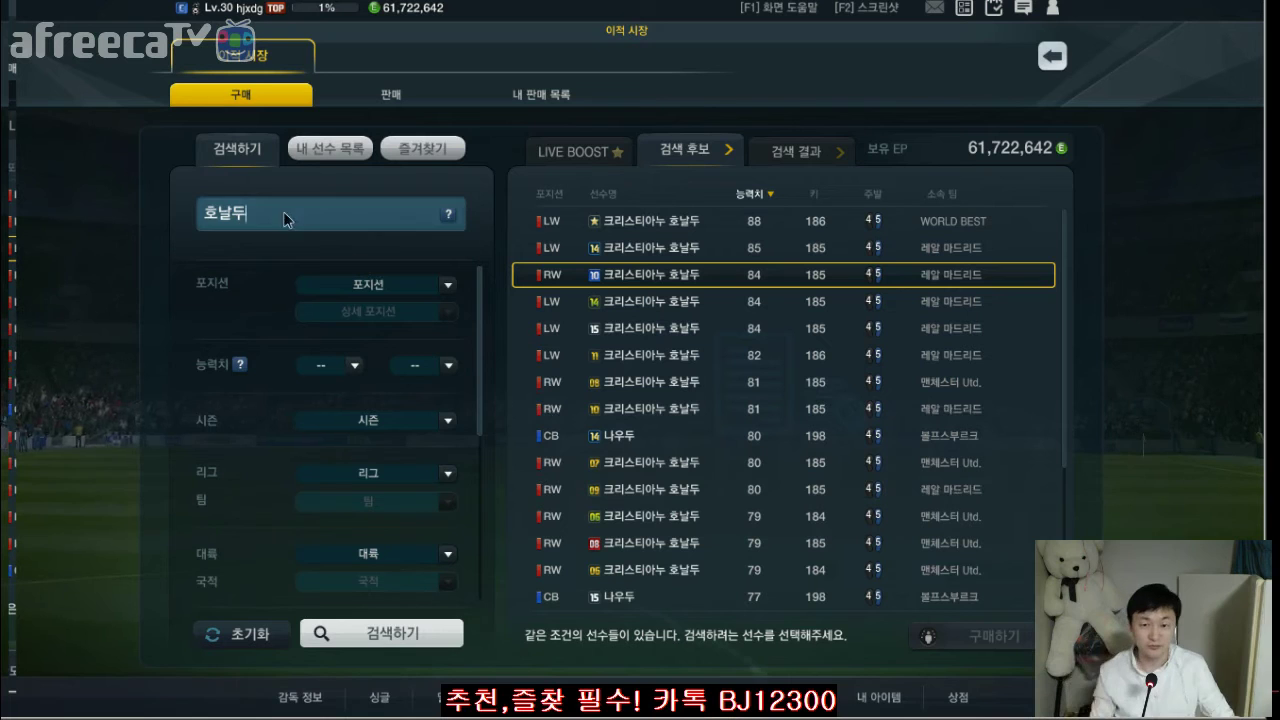
pyautogui.press('BackSpace')
pyautogui.press('BackSpace')
pyautogui.press('BackSpace')
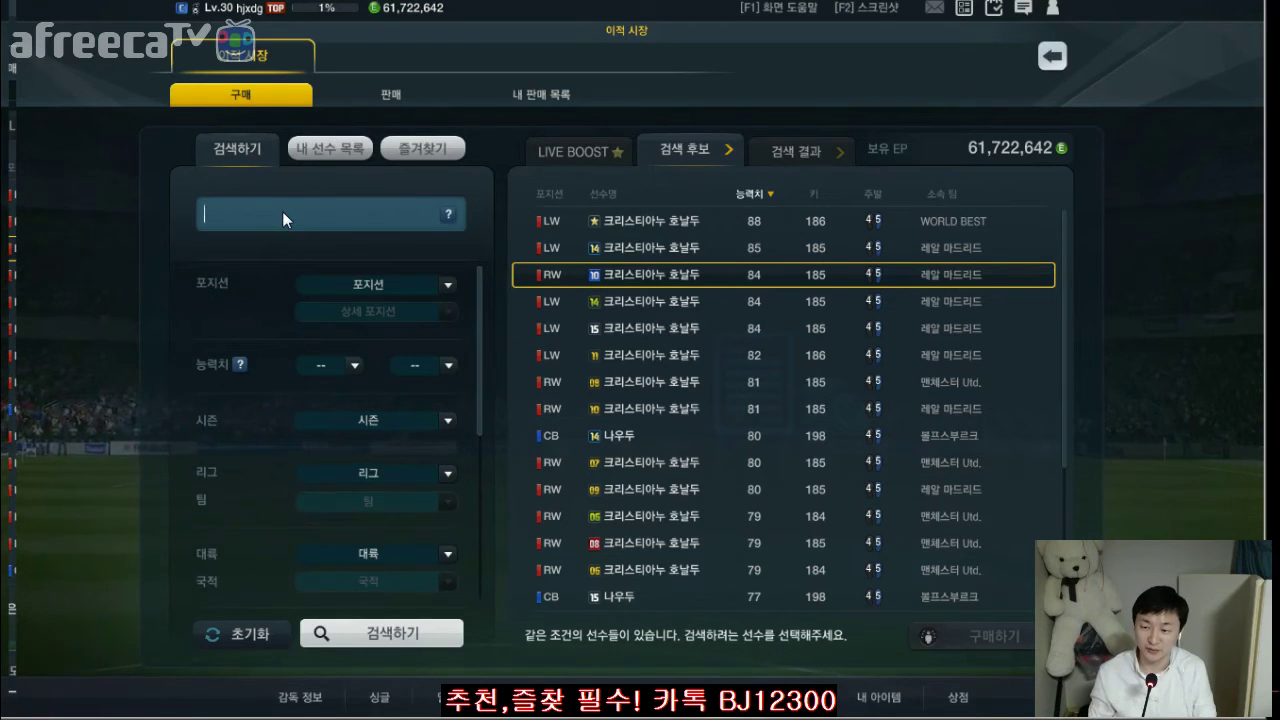
pyautogui.write('이브라')
pyautogui.moveTo(870, 354)
pyautogui.click(962, 412)
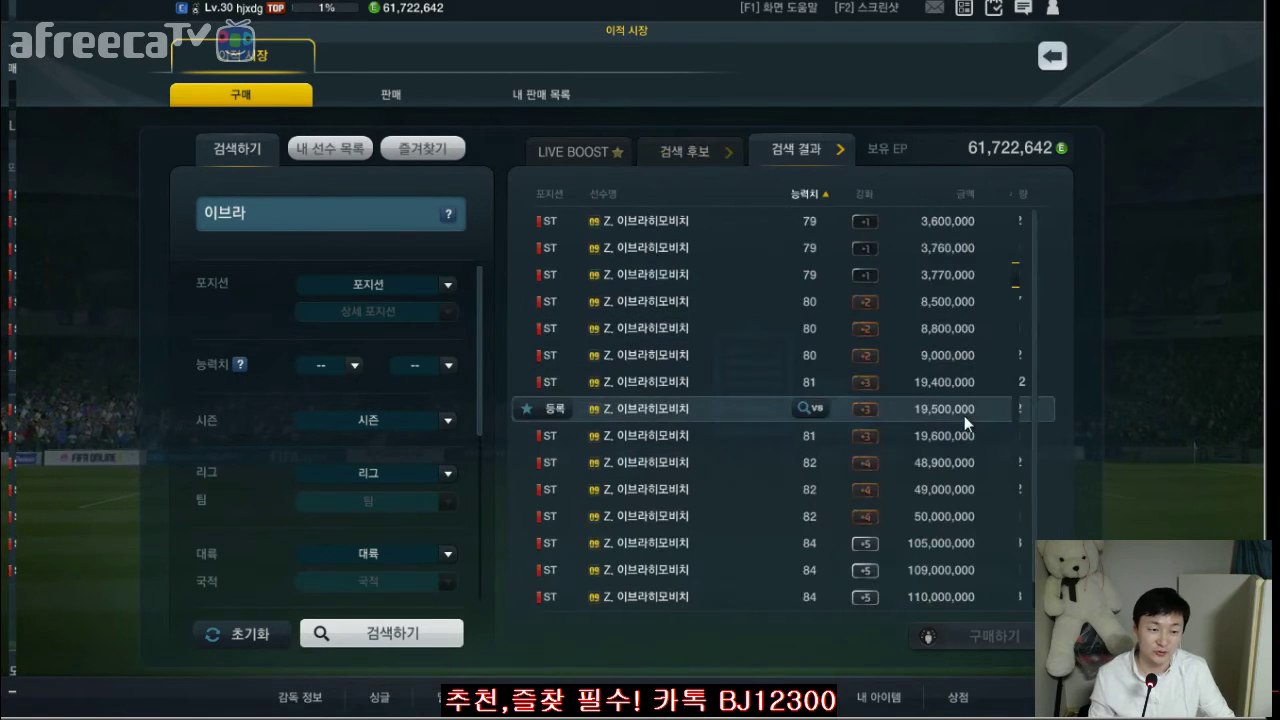
pyautogui.hotkey('alt', 'Tab')
pyautogui.hotkey('alt', 'Tab')
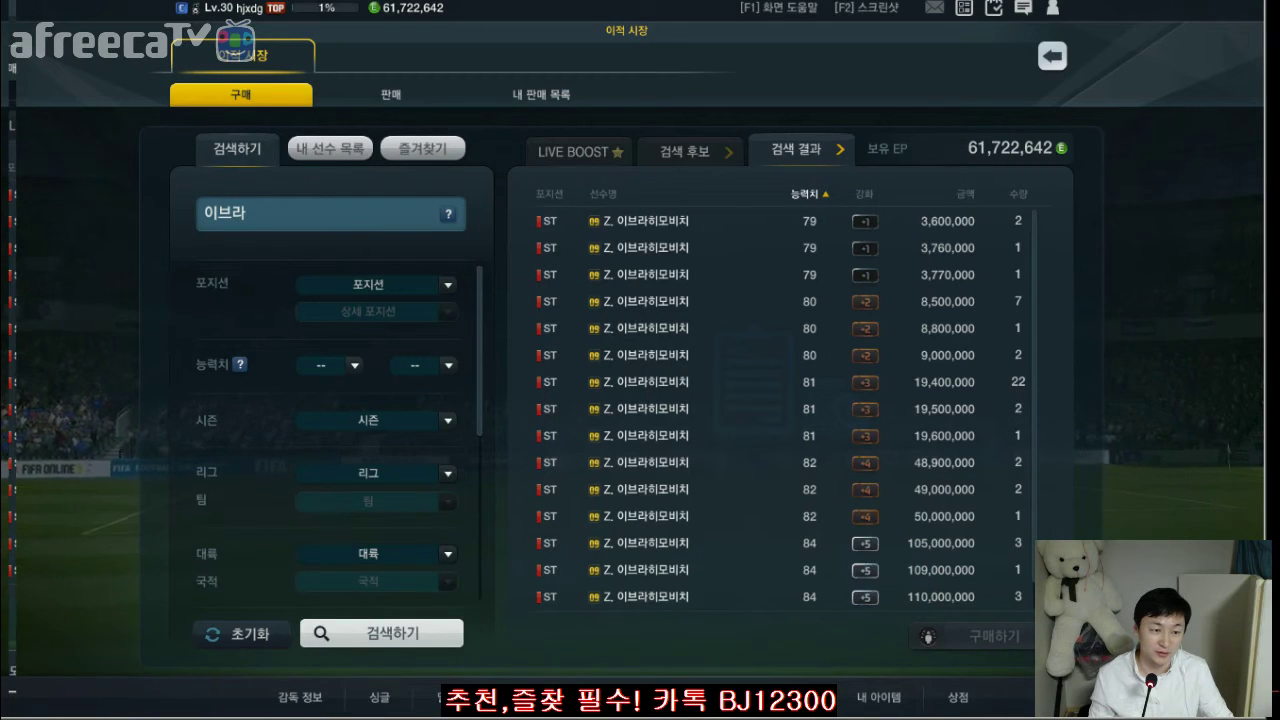
# - Switch back to the Excel lineup and copy 10호날두3 with its price 800 from D3:D4 into B3:B4
pyautogui.hotkey('alt', 'Tab')
pyautogui.scroll(7, 560, 610)
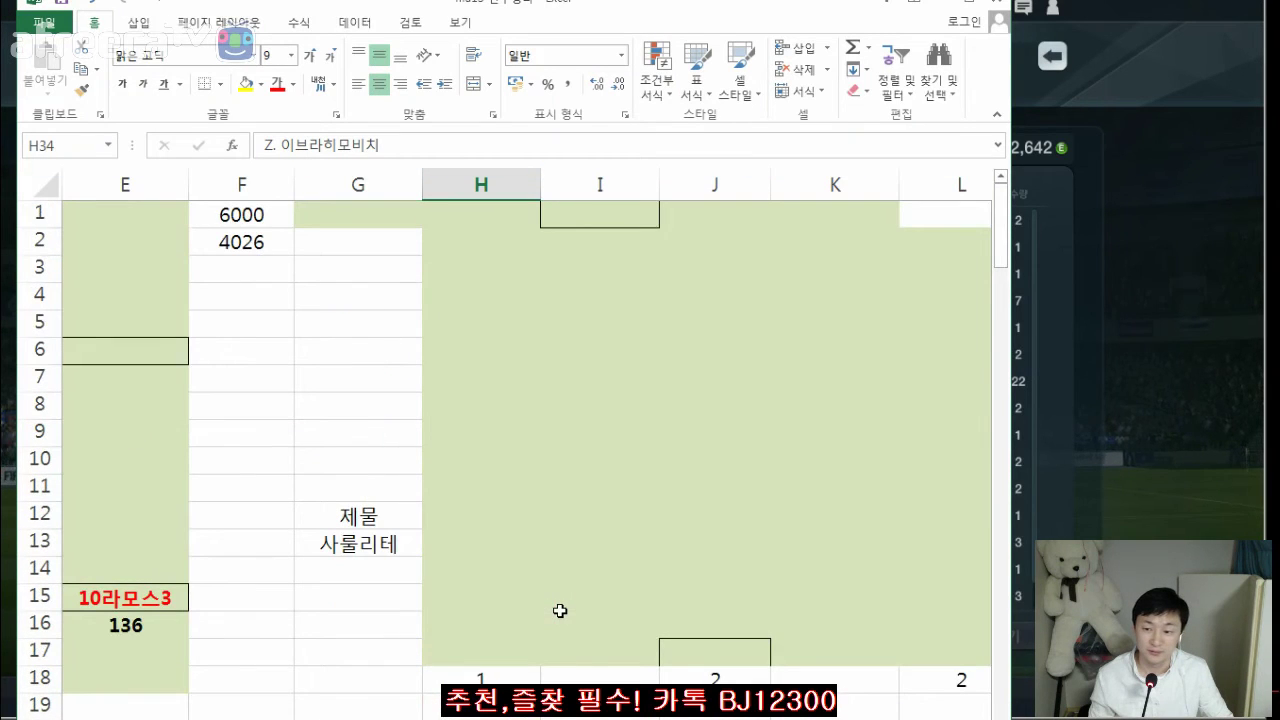
pyautogui.hscroll(-2, 500, 440)
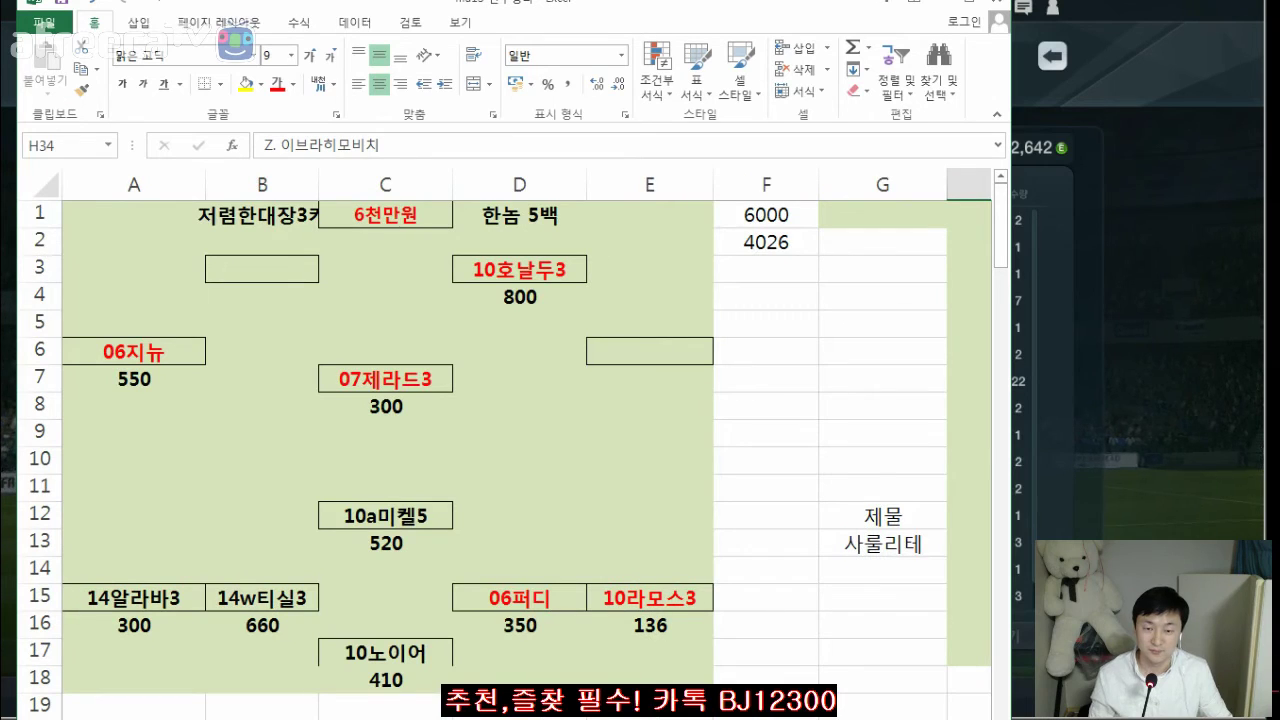
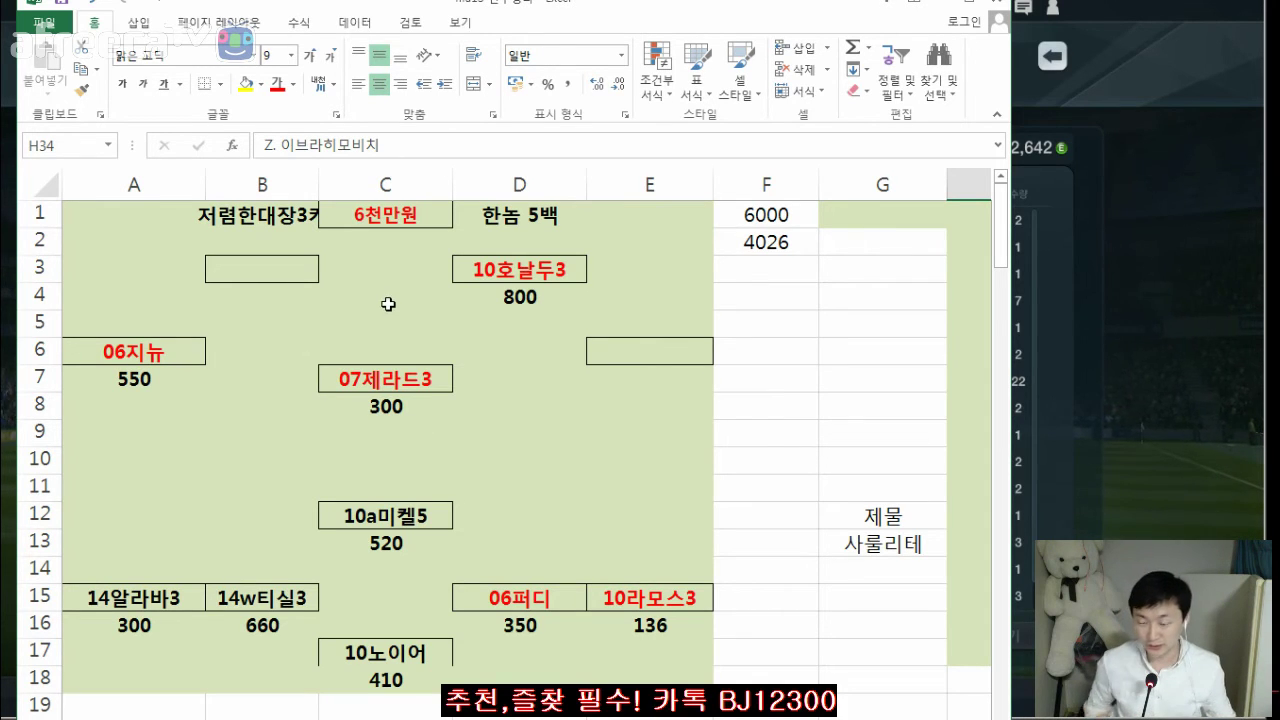
pyautogui.click(256, 261)
pyautogui.doubleClick(262, 268)
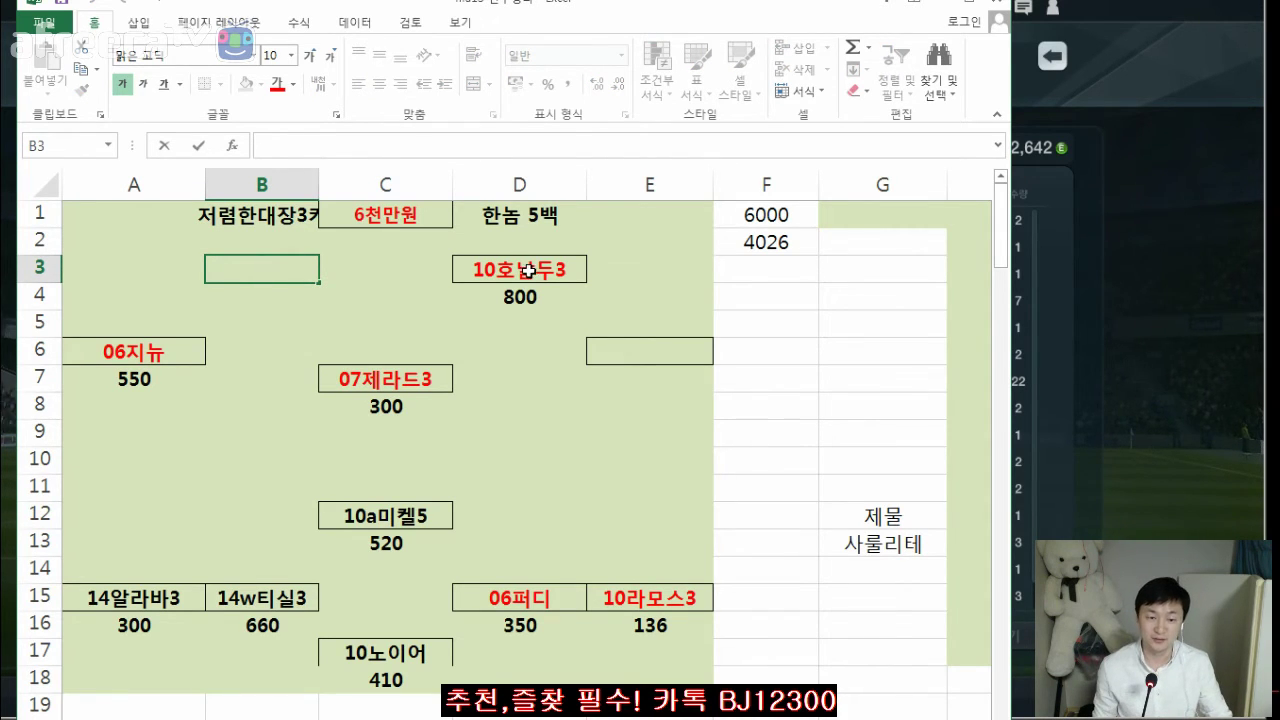
pyautogui.moveTo(520, 266); pyautogui.dragTo(520, 296)
pyautogui.hotkey('ctrl', 'c')
pyautogui.click(274, 268)
pyautogui.hotkey('ctrl', 'v')
# - Replace the forward in D3 with 09즐라탄3 and set the price below it in D4 to 1900
pyautogui.click(555, 268)
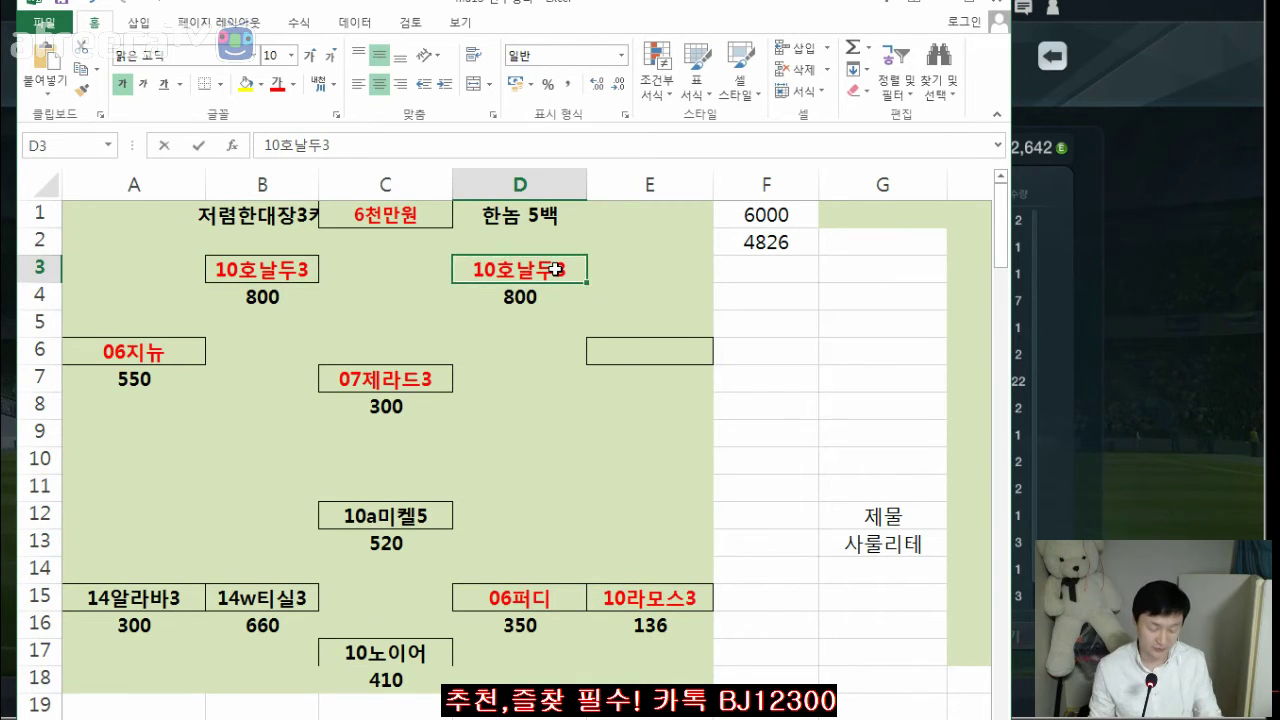
pyautogui.write('09즐라탄3')
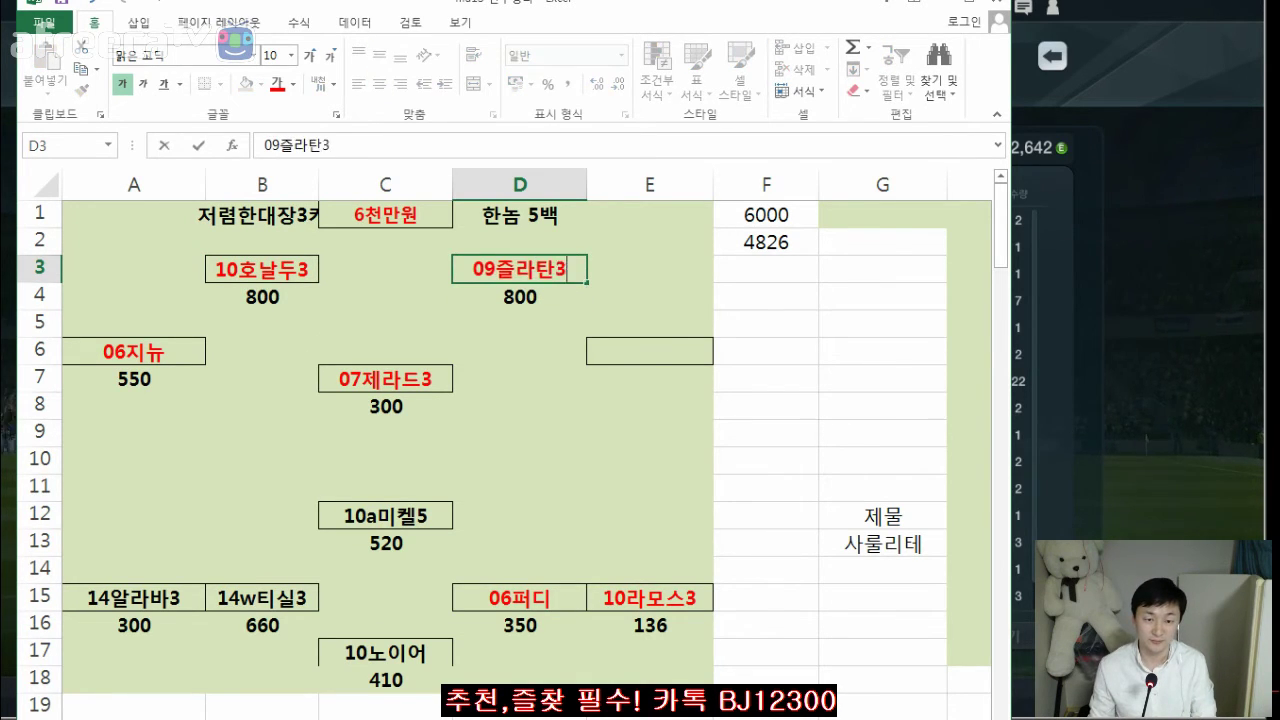
pyautogui.press('Return')
pyautogui.hotkey('alt', 'Tab')
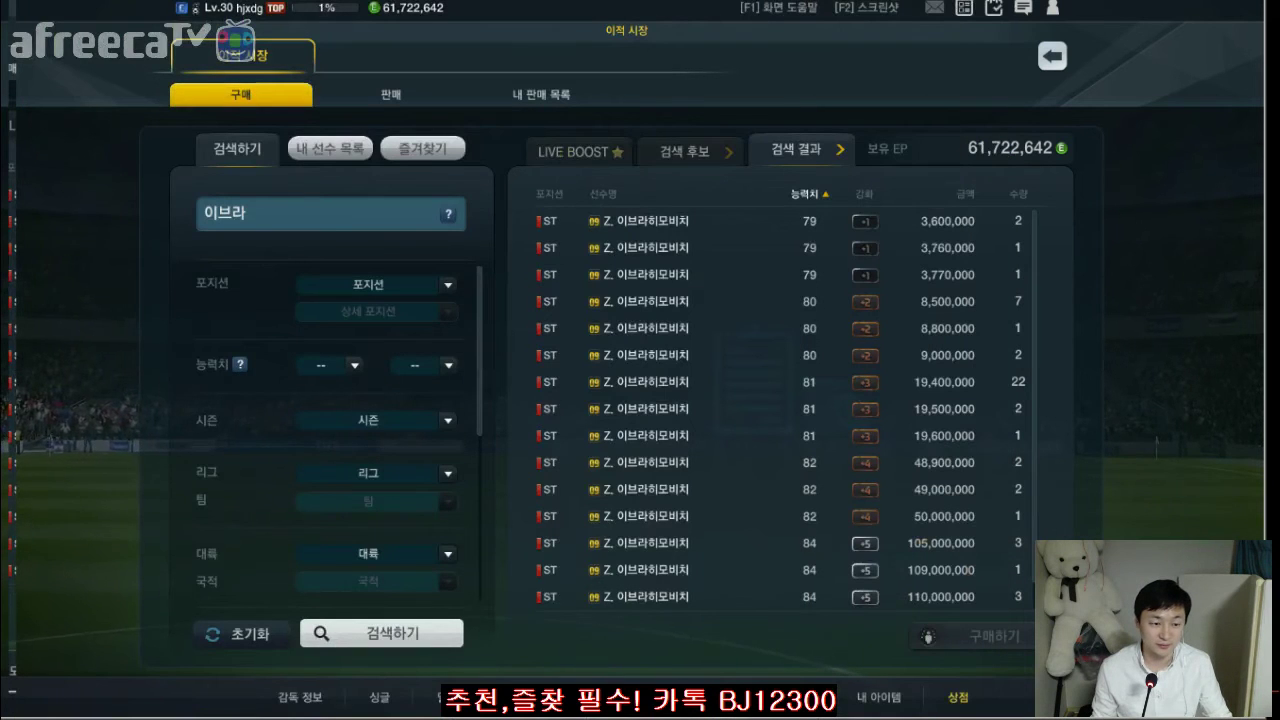
pyautogui.hotkey('alt', 'Tab')
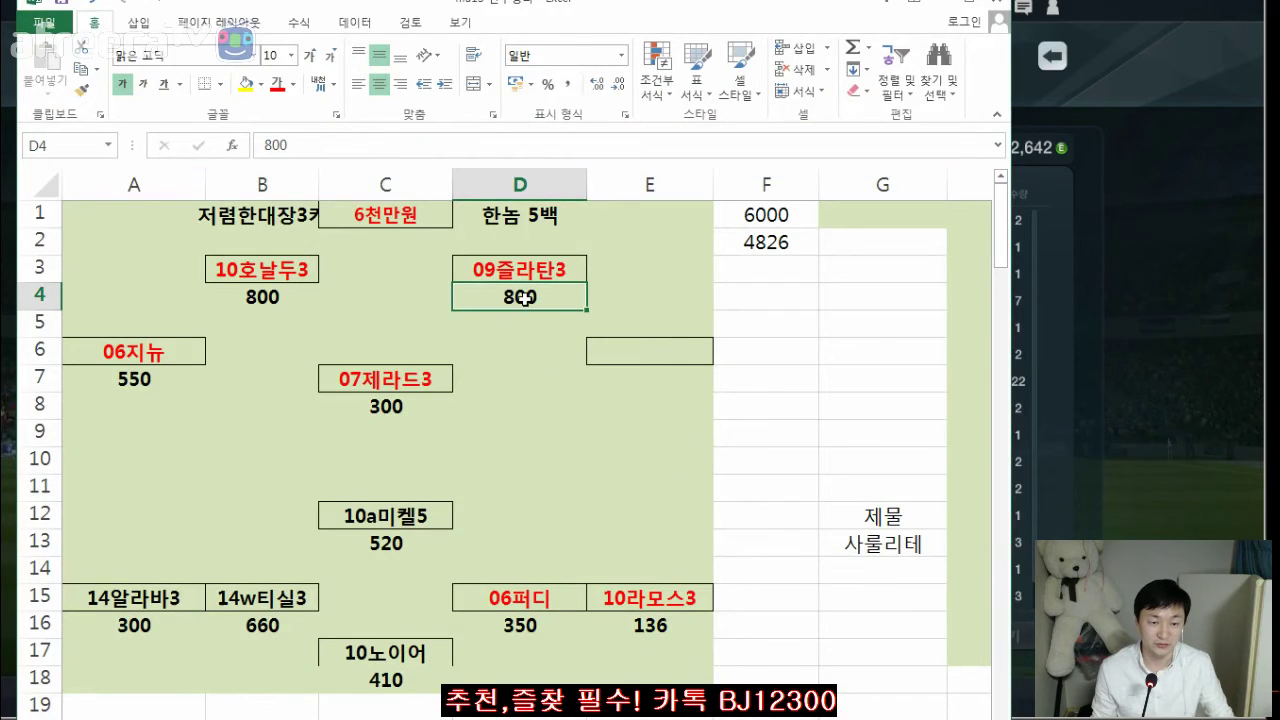
pyautogui.write('1900')
pyautogui.press('Return')
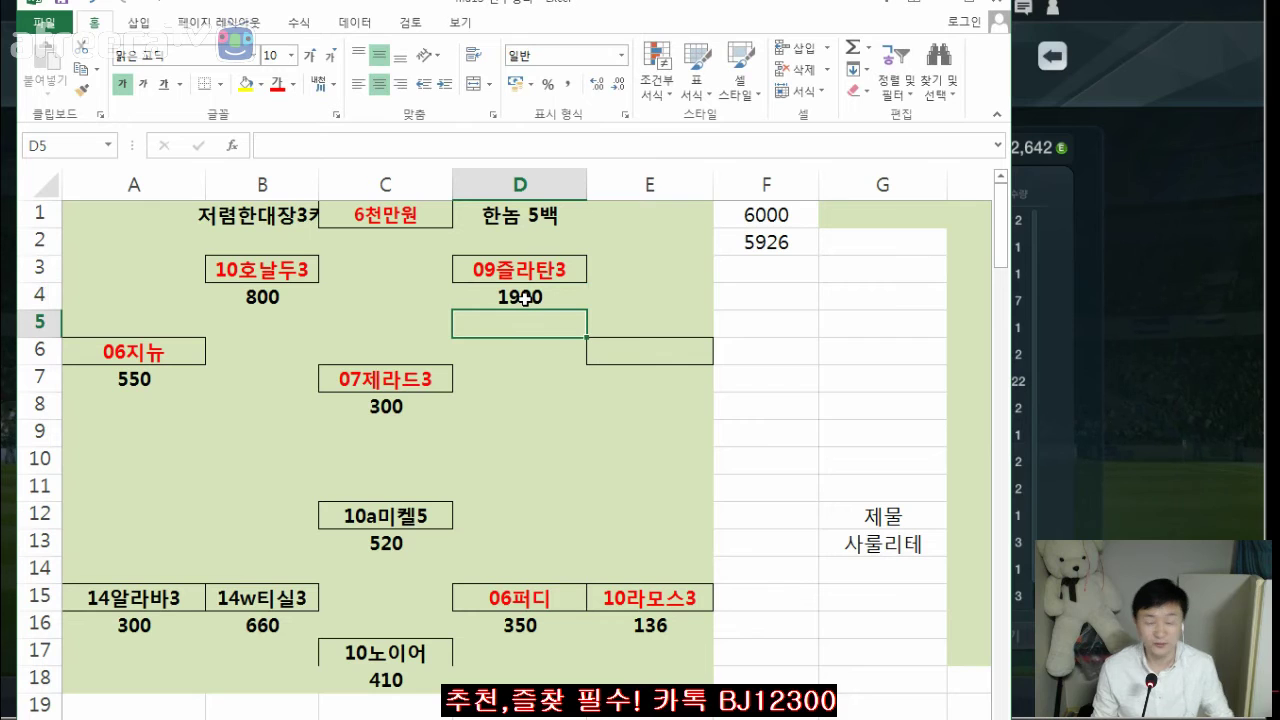
# - Review the lineup from the empty E6 slot through 06지뉴, 10호날두3 and 09즐라탄3 to the defenders 06퍼디 and 10라모스3
pyautogui.click(605, 348)
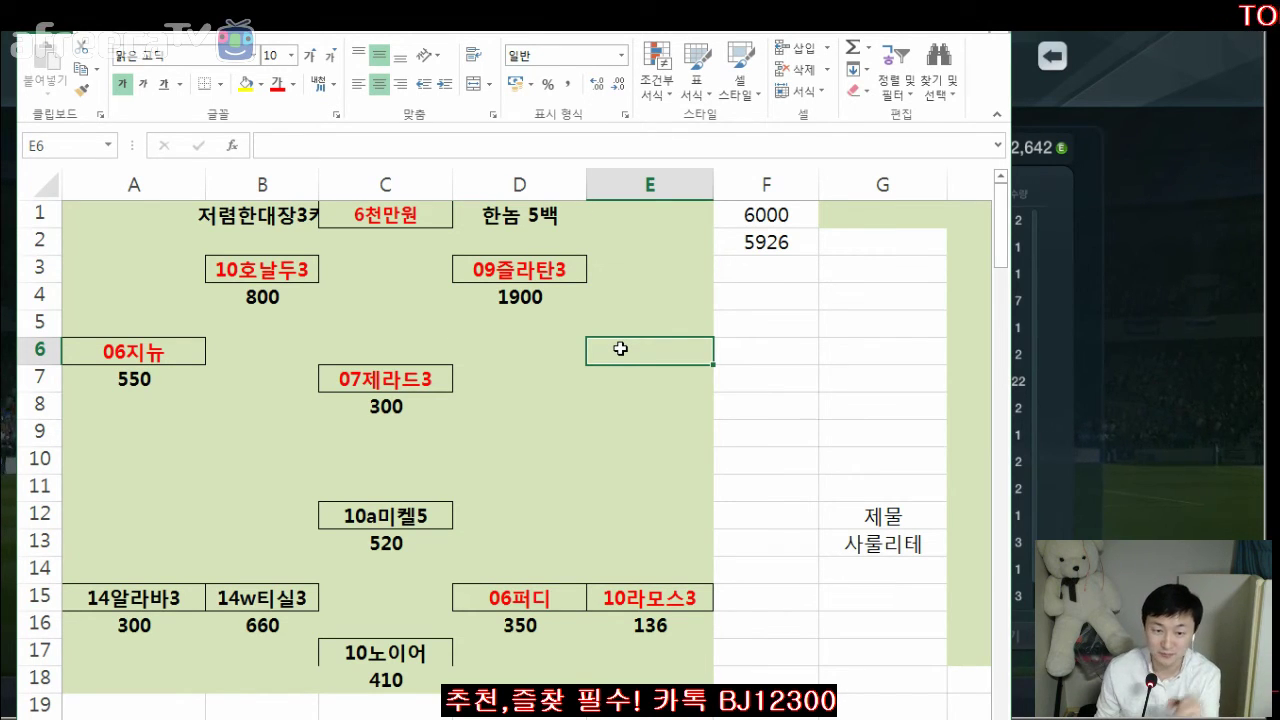
pyautogui.click(194, 354)
pyautogui.click(240, 282)
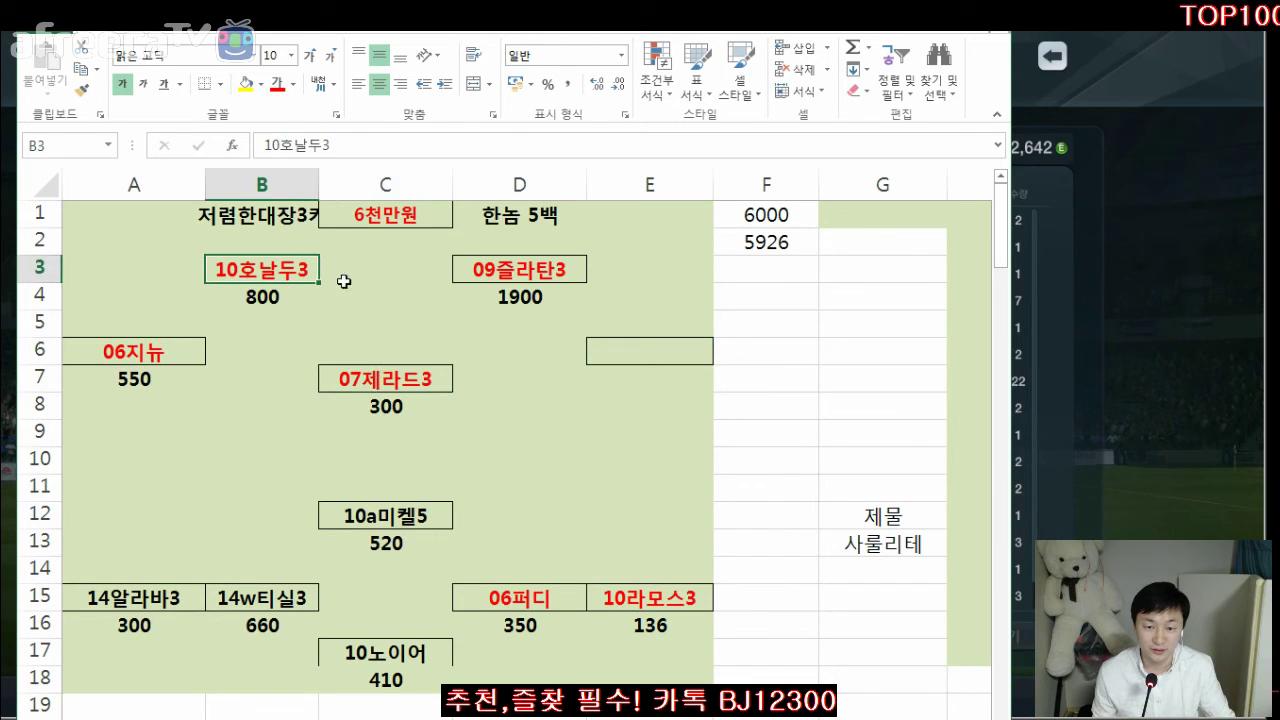
pyautogui.click(496, 282)
pyautogui.click(579, 591)
pyautogui.click(625, 598)
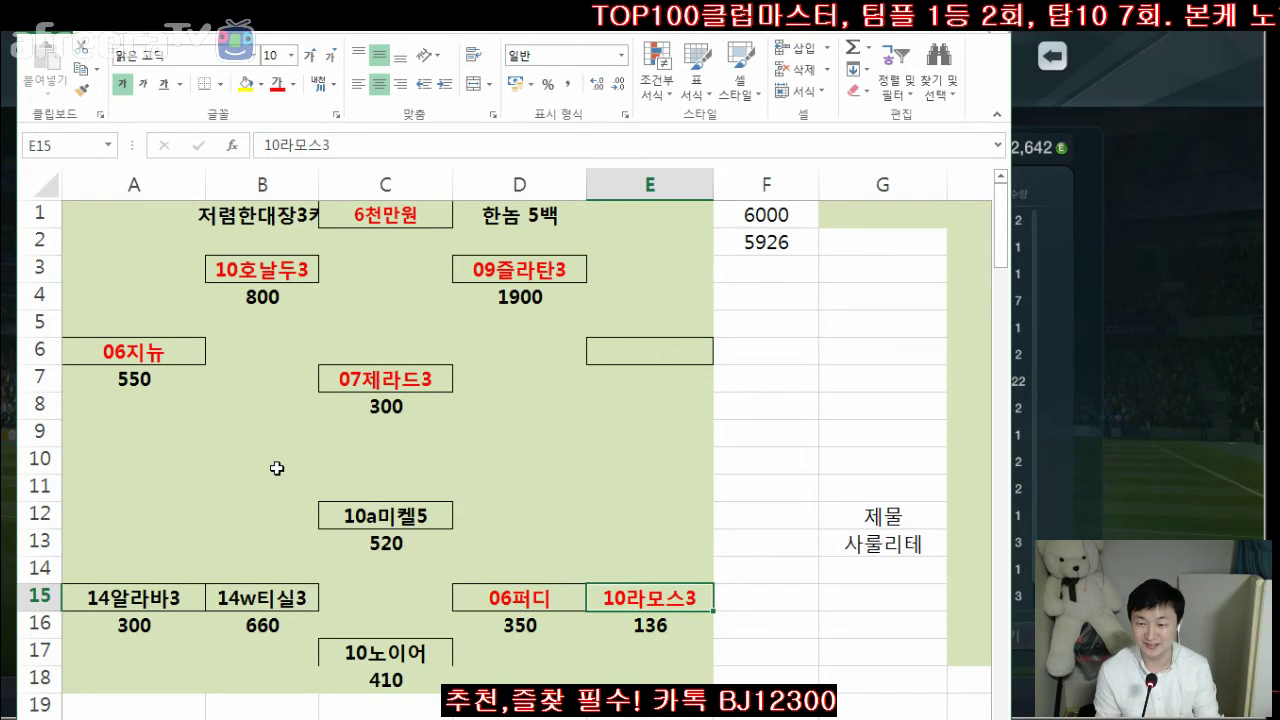
# - Find the 베일 entries in the player list, close the search, and select the 10유로 G. 베일 in B64
pyautogui.click(368, 704)
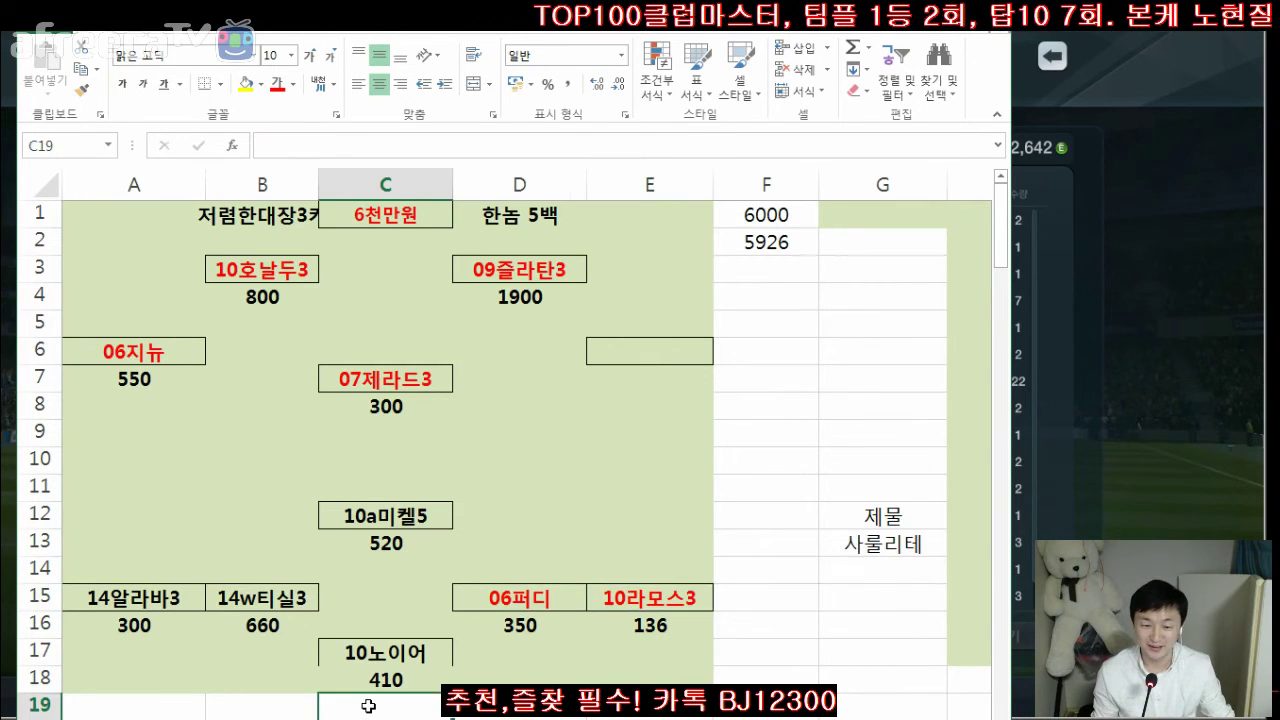
pyautogui.scroll(-6, 369, 703)
pyautogui.click(370, 697)
pyautogui.hotkey('ctrl', 'f')
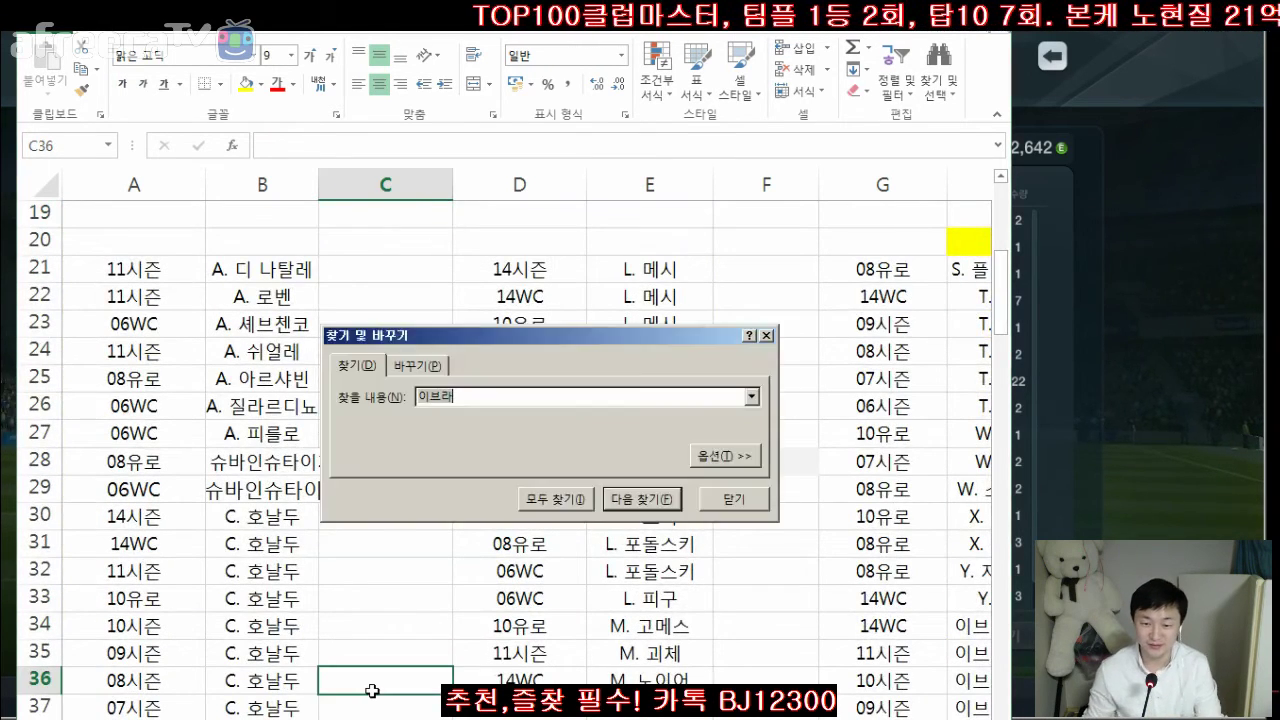
pyautogui.write('베일')
pyautogui.press('Return')
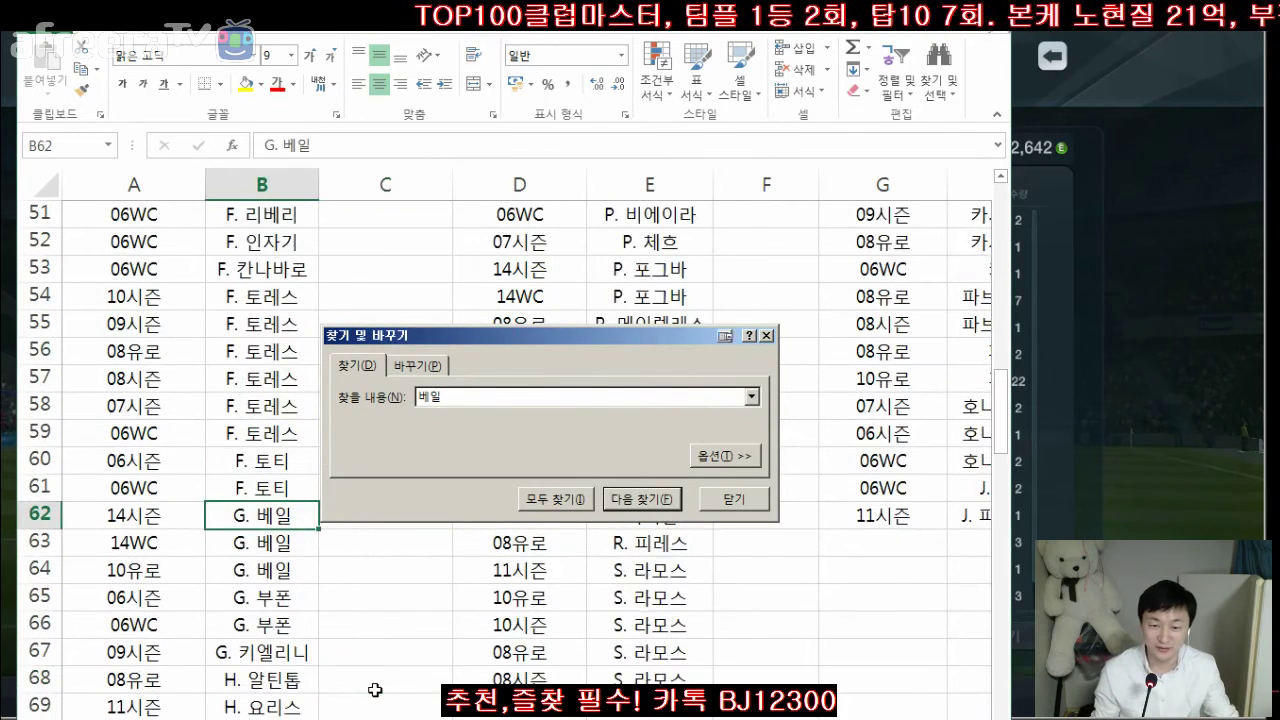
pyautogui.press('Escape')
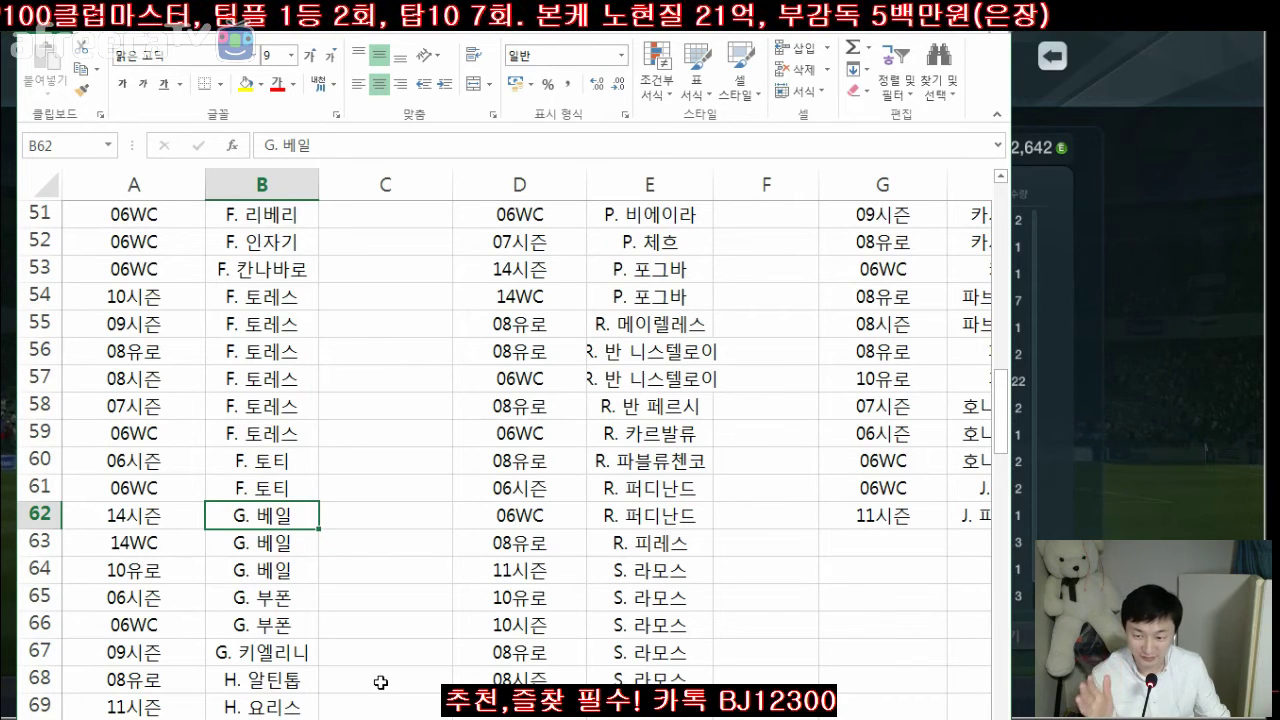
pyautogui.click(360, 618)
pyautogui.click(306, 578)
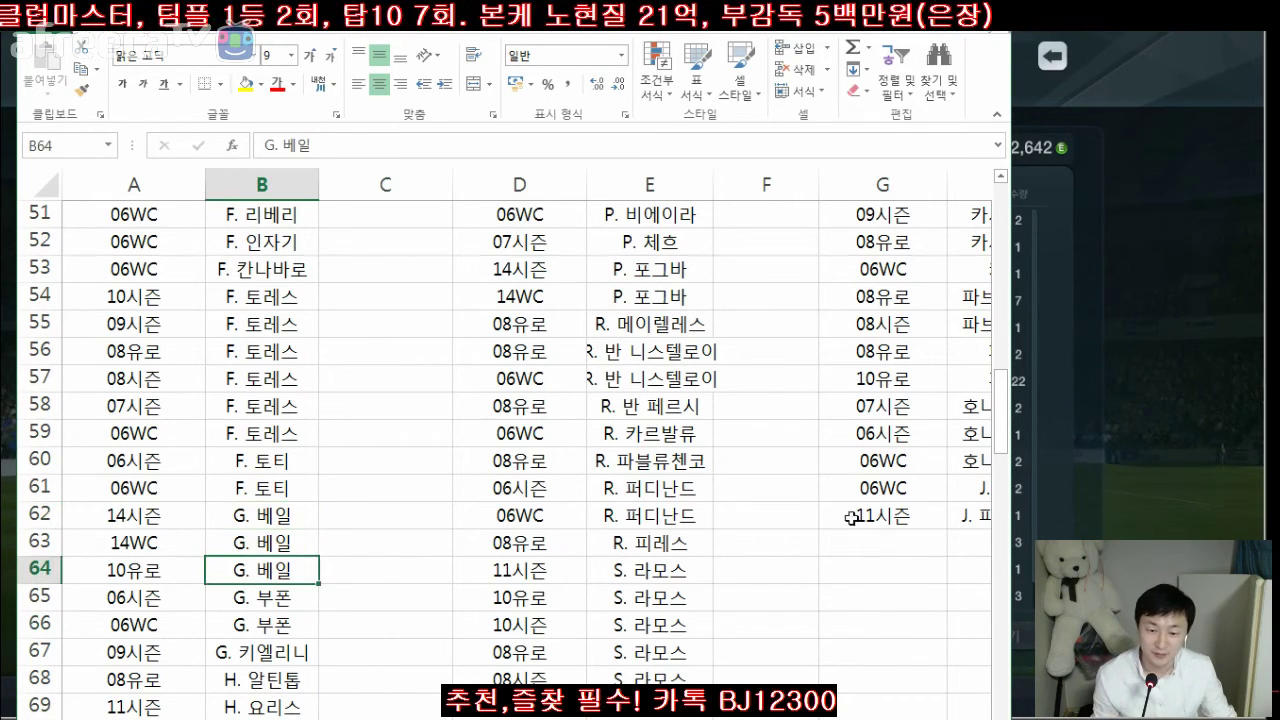
# - Switch to the transfer market, search for 베일, and open the card-level prices of the 80-rated 14 season G. 베일
pyautogui.hotkey('alt', 'Tab')
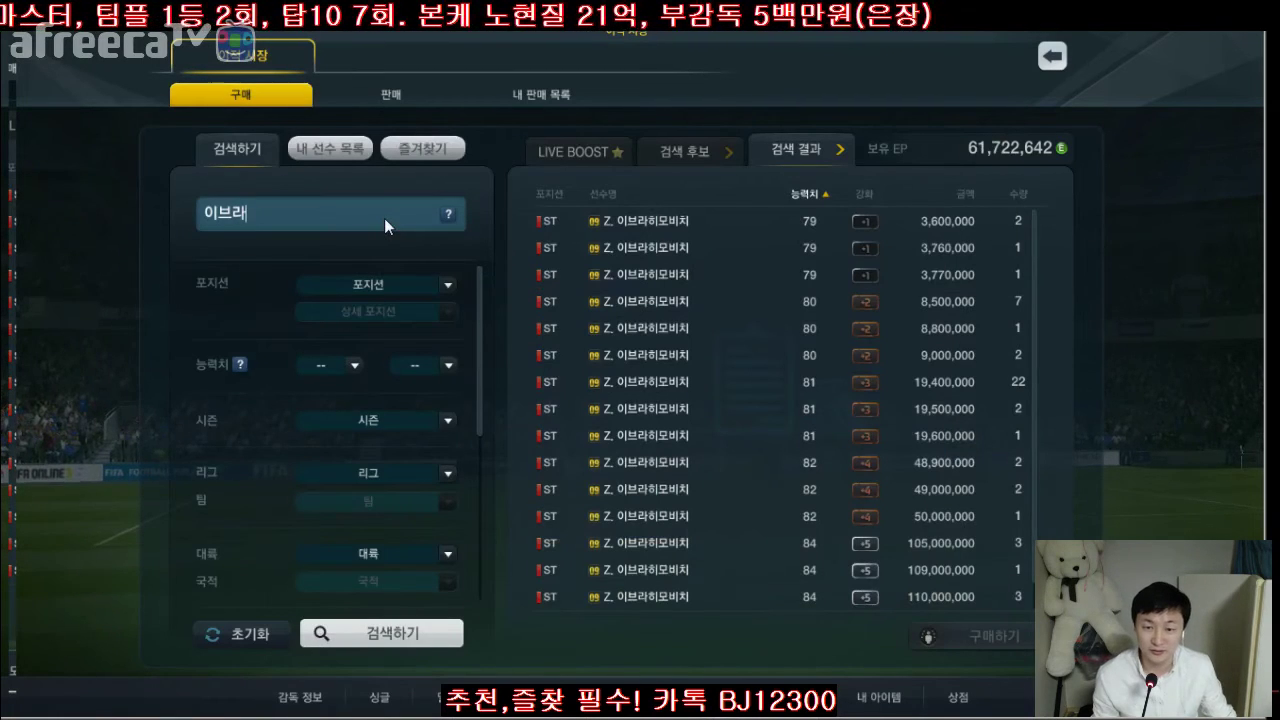
pyautogui.press('BackSpace')
pyautogui.press('Return')
pyautogui.press('BackSpace')
pyautogui.press('BackSpace')
pyautogui.press('BackSpace')
pyautogui.write('베일')
pyautogui.press('Return')
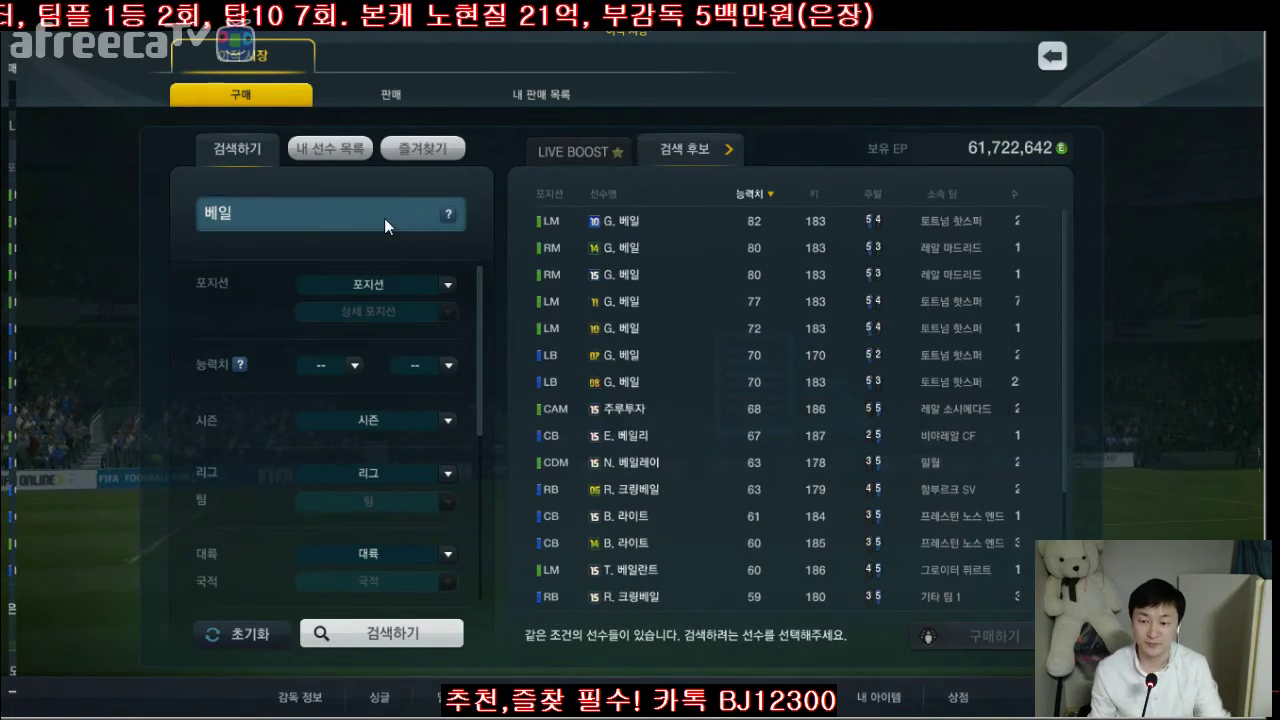
pyautogui.click(966, 252)
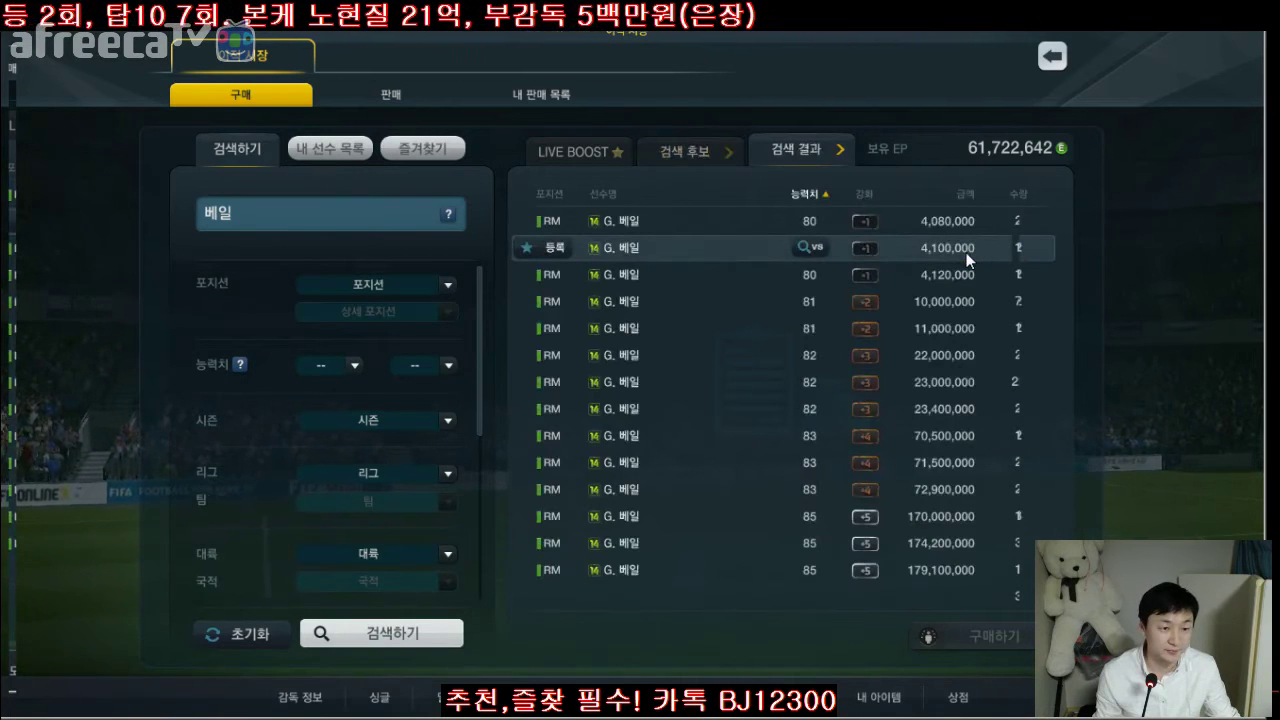
# - Check the card-level prices of the 80-rated 15 season G. 베일, then return to the Excel sheet and look over the lineup
pyautogui.click(725, 155)
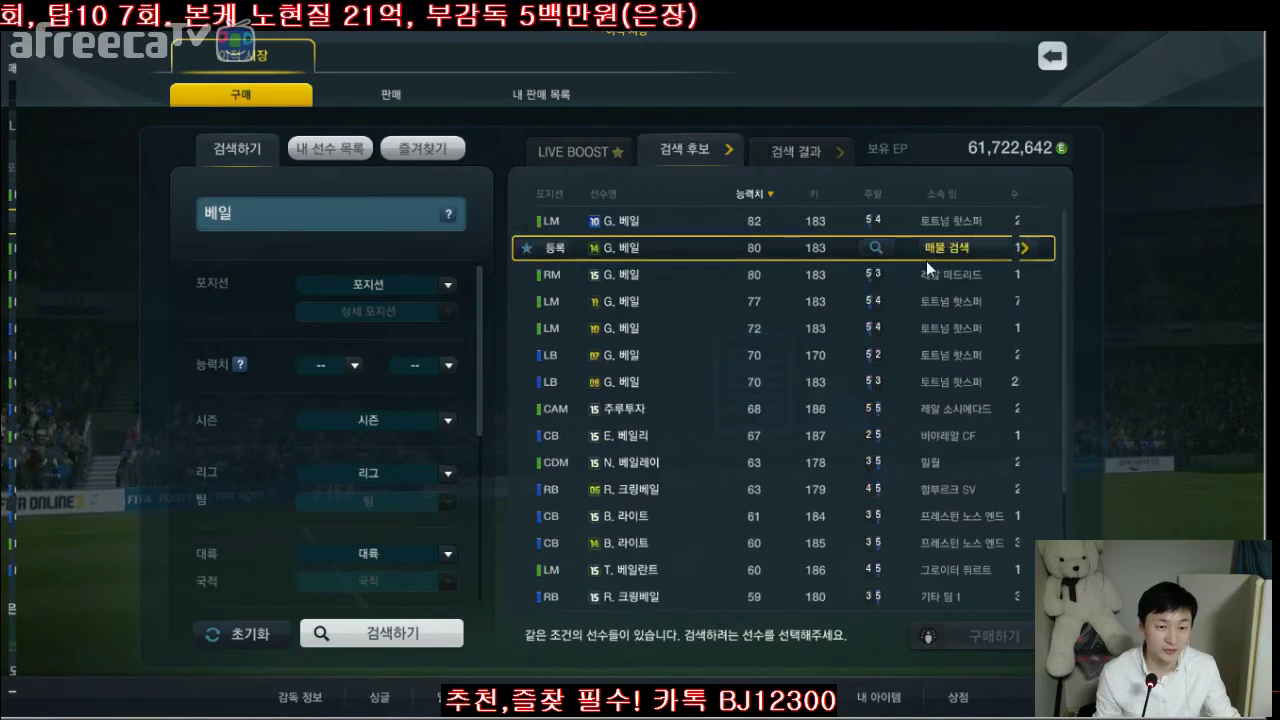
pyautogui.click(936, 273)
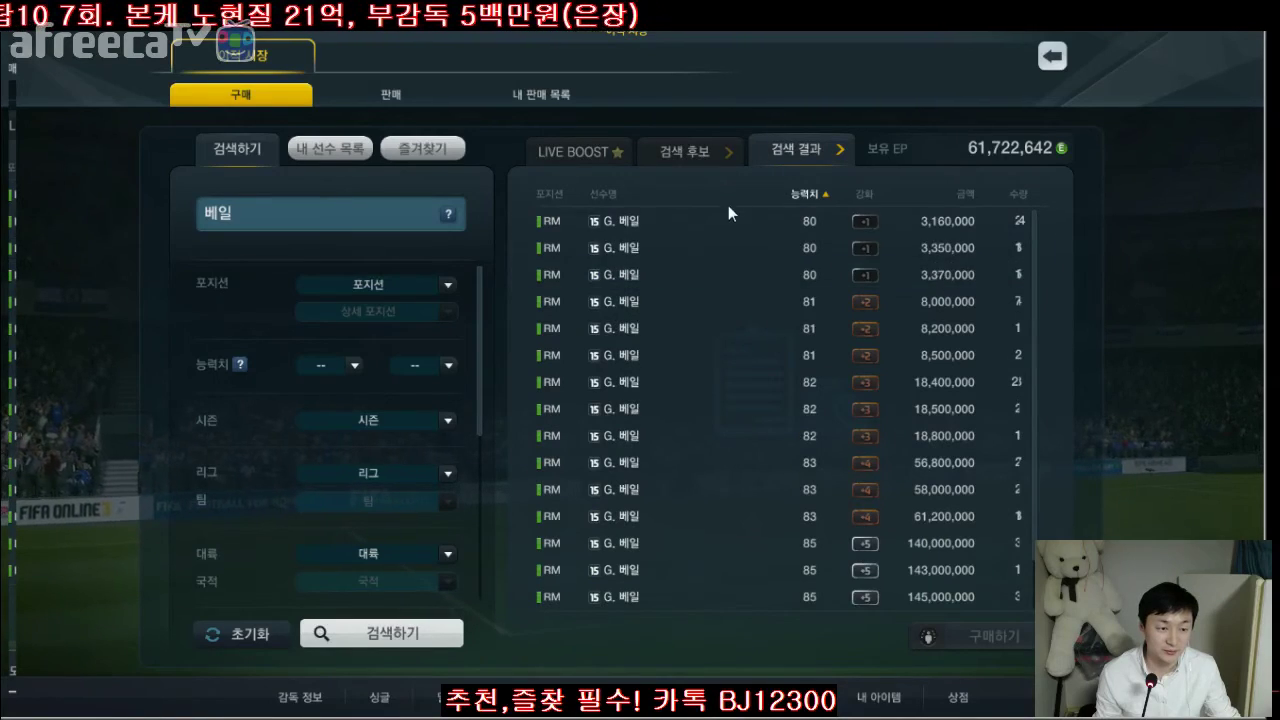
pyautogui.hotkey('alt', 'Tab')
pyautogui.scroll(15, 544, 362)
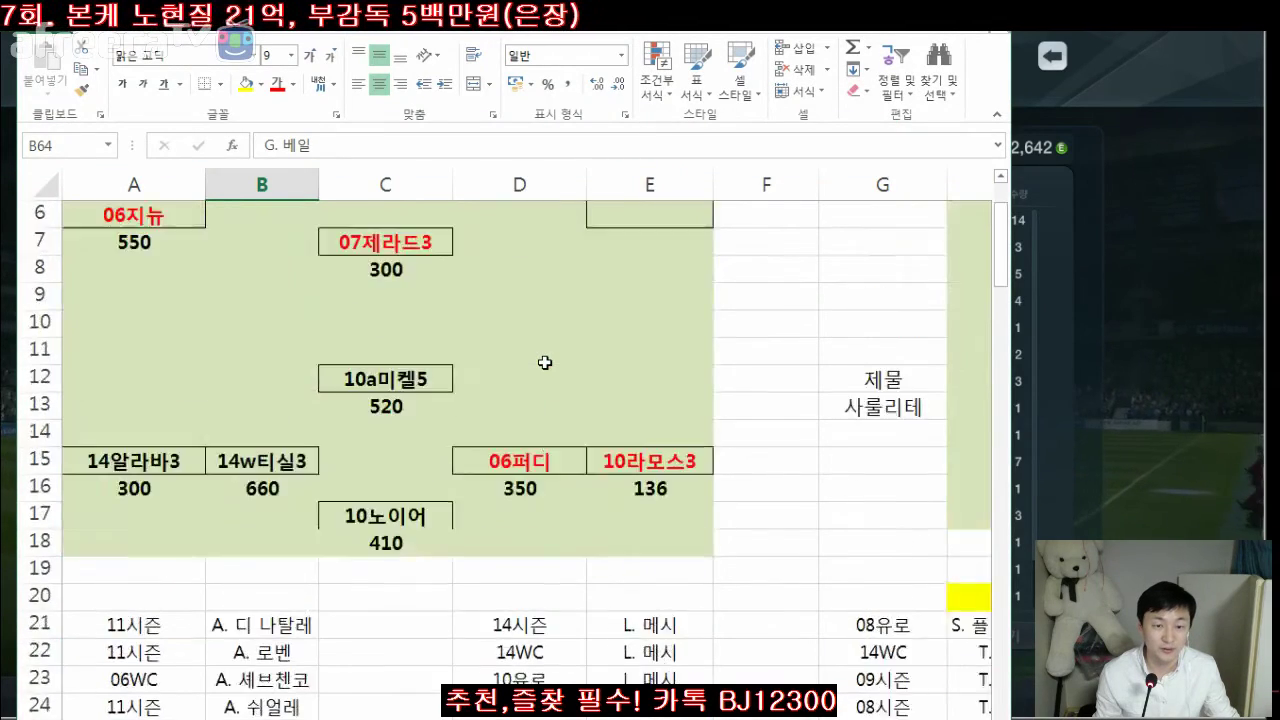
pyautogui.scroll(2, 544, 362)
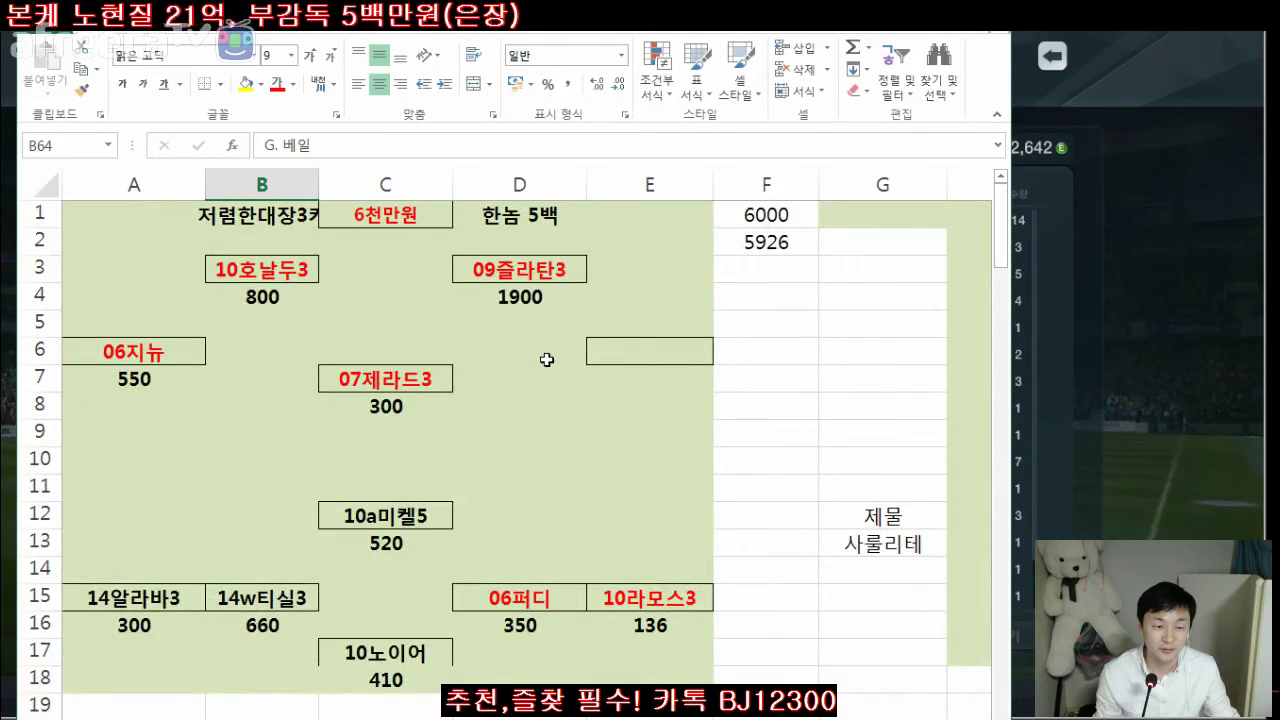
pyautogui.scroll(-17, 547, 359)
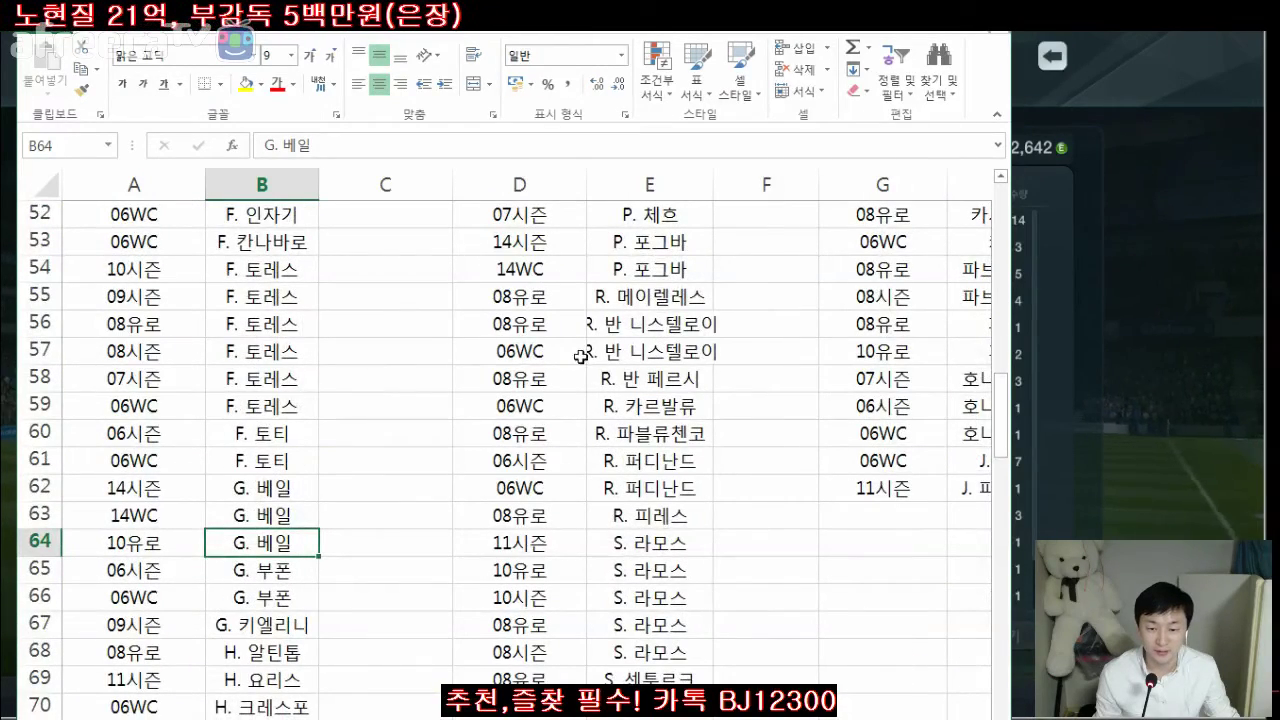
# - Back in the transfer market, view the card prices of the 82-rated G. 베일 and his +1 card's details, then return to the Excel lineup
pyautogui.click(1085, 372)
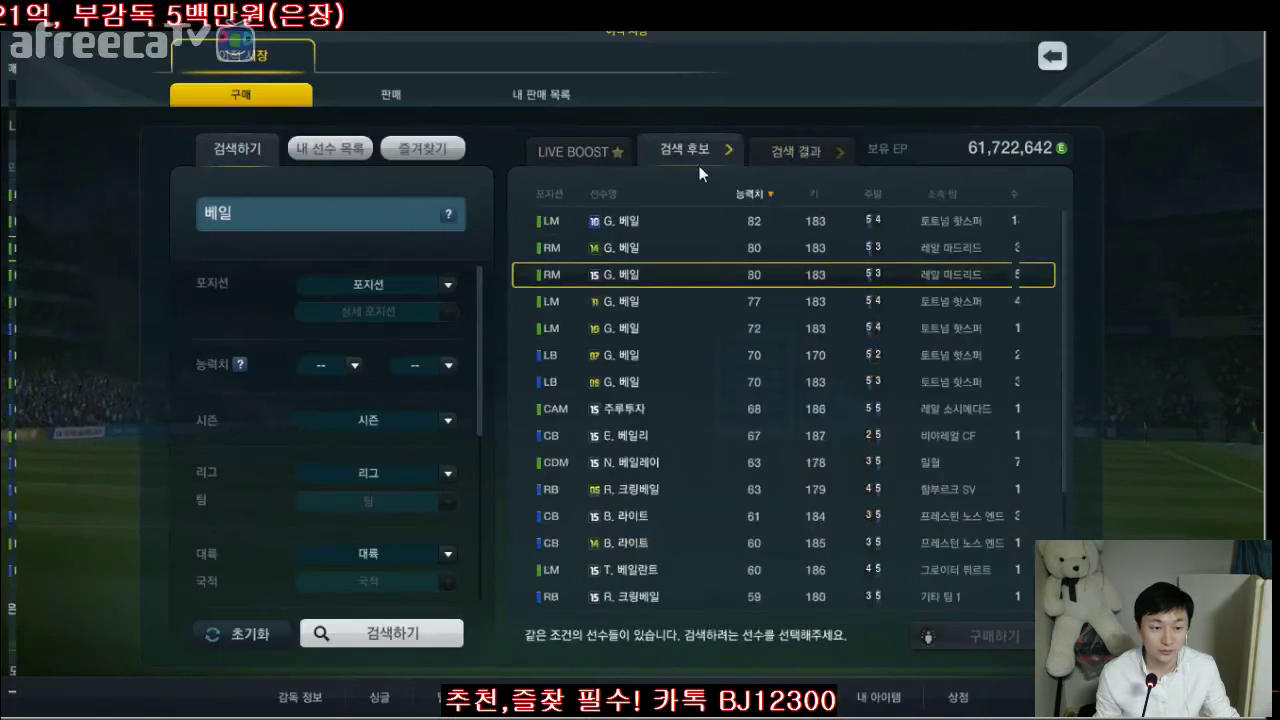
pyautogui.click(939, 221)
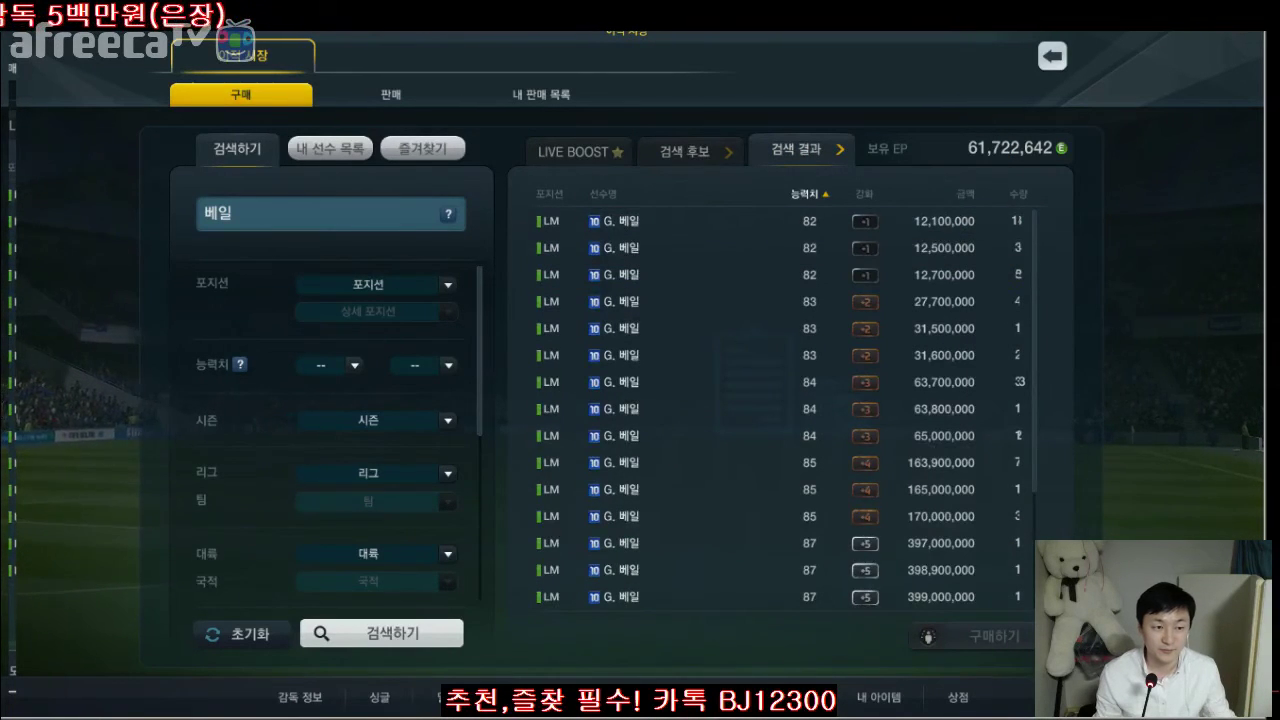
pyautogui.click(694, 221)
pyautogui.click(860, 221)
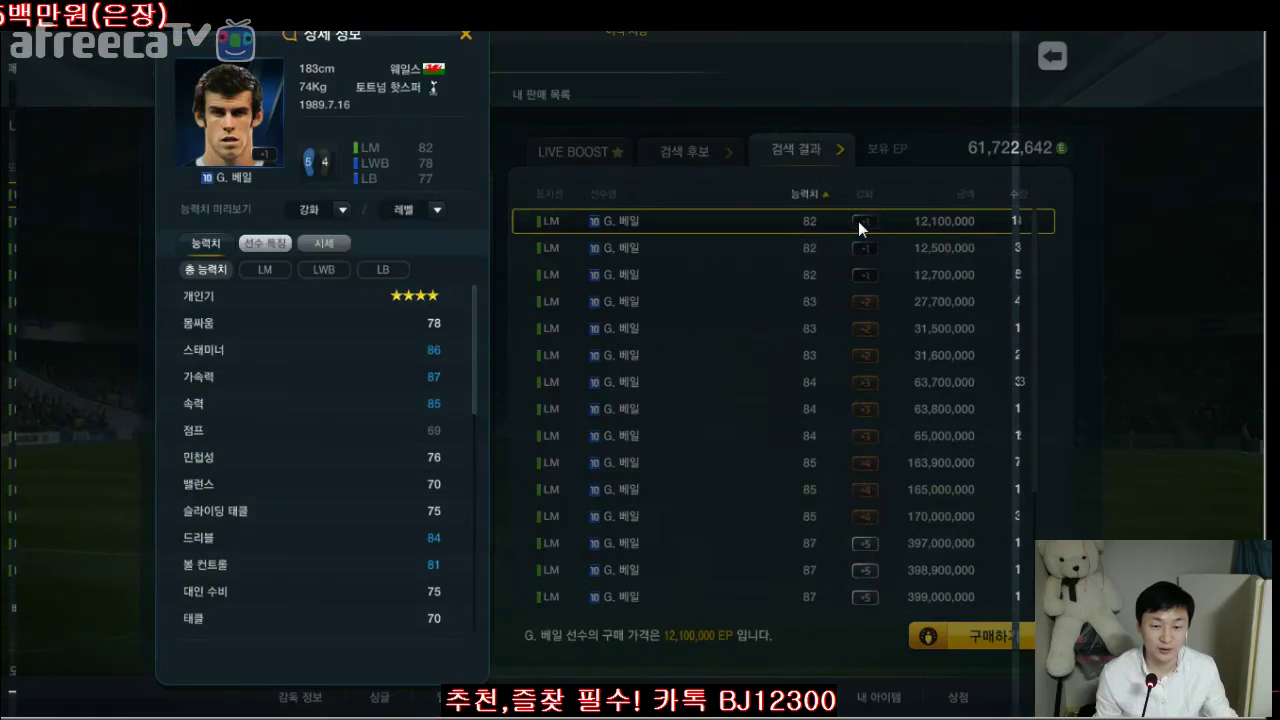
pyautogui.click(466, 36)
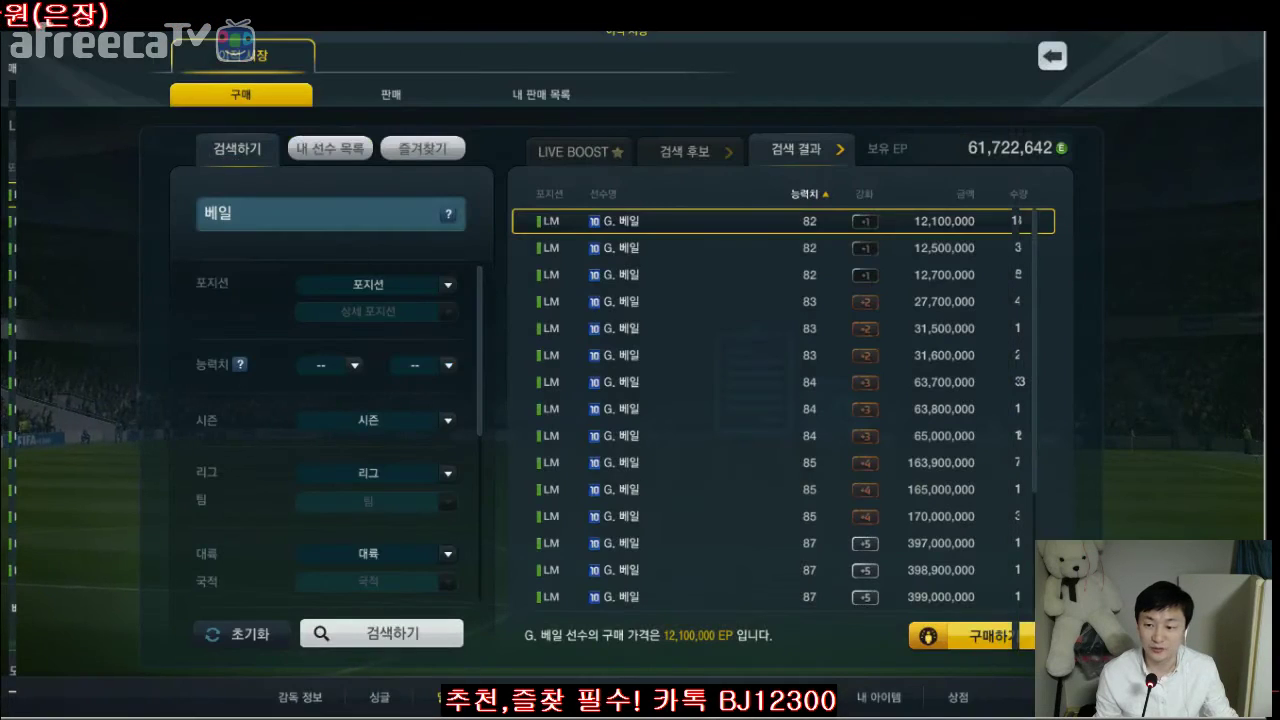
pyautogui.hotkey('alt', 'Tab')
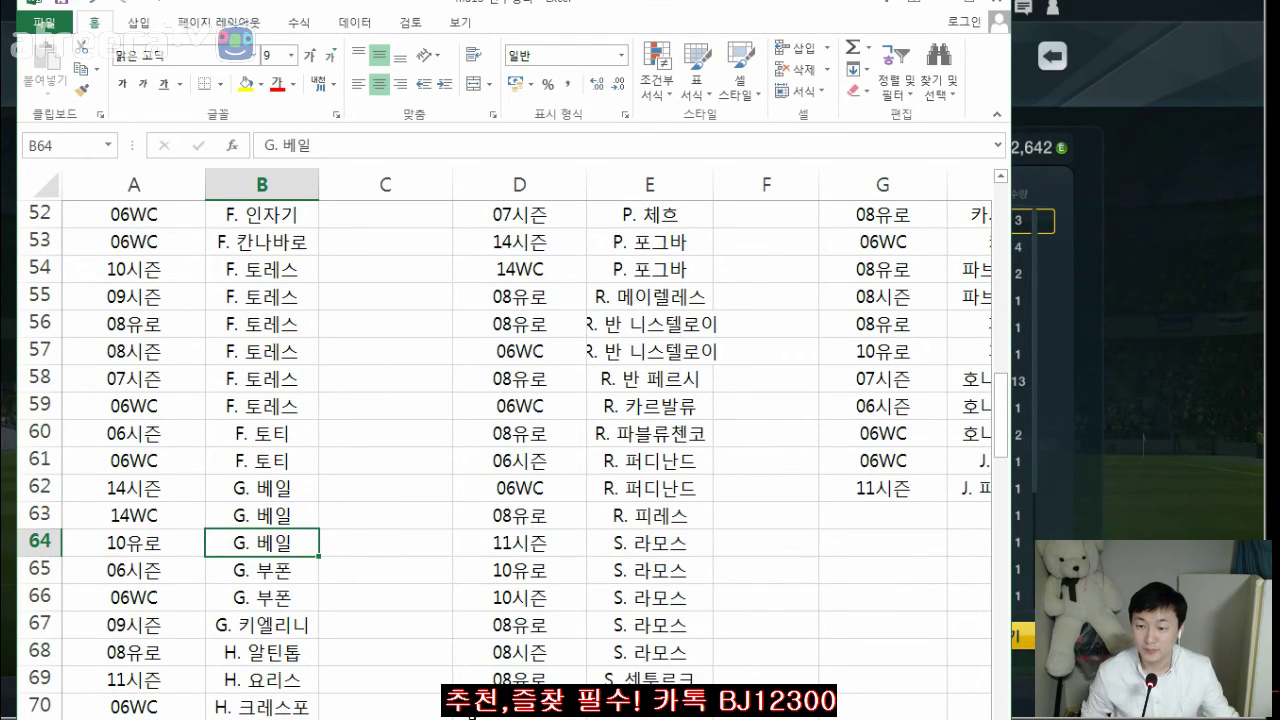
pyautogui.scroll(14, 500, 450)
pyautogui.scroll(3, 482, 680)
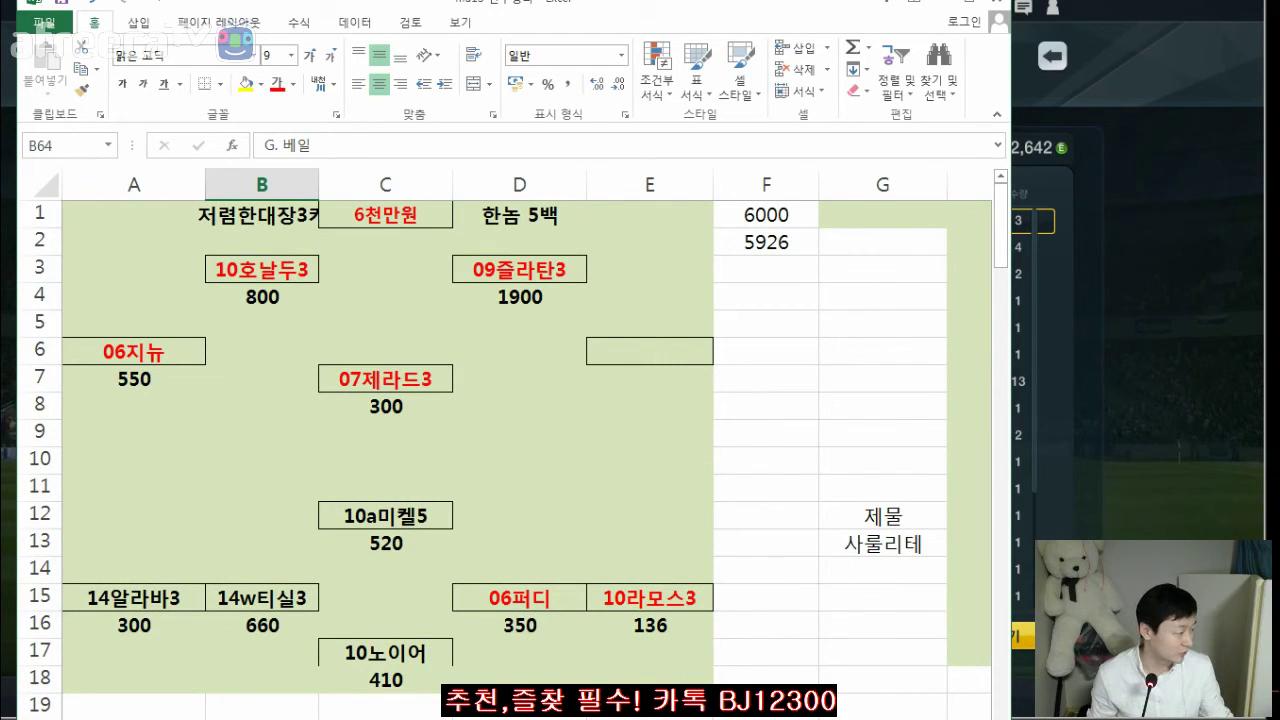
# - Switch to the transfer market, list the 77-rated 11 season G. 베일 cards, and open the details of the cheapest +3 card
pyautogui.hotkey('alt', 'Tab')
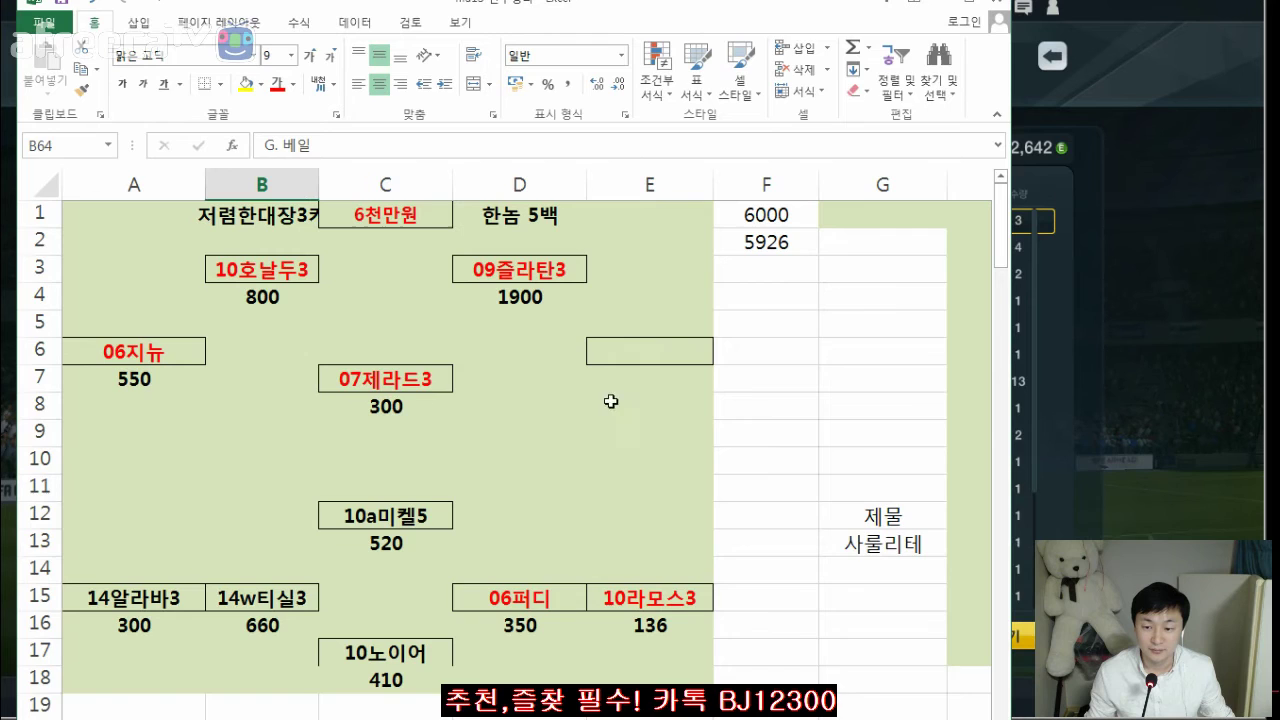
pyautogui.click(1094, 400)
pyautogui.click(685, 149)
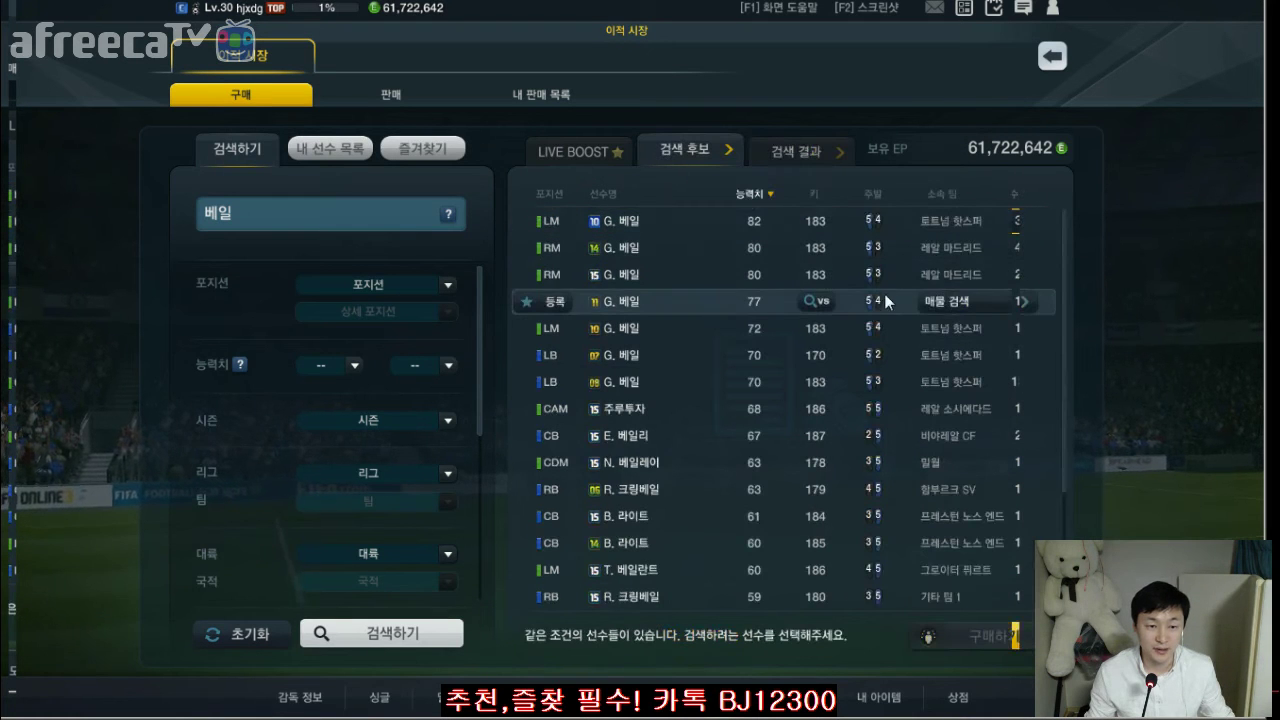
pyautogui.click(968, 300)
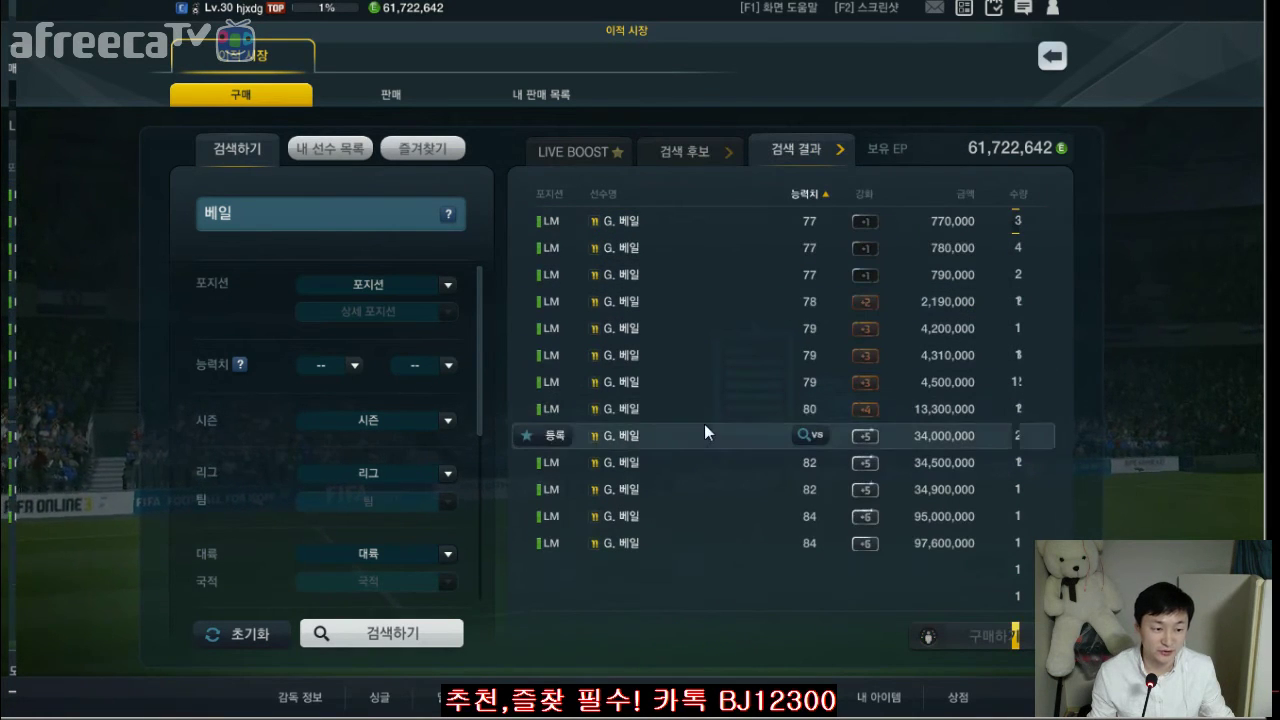
pyautogui.click(705, 332)
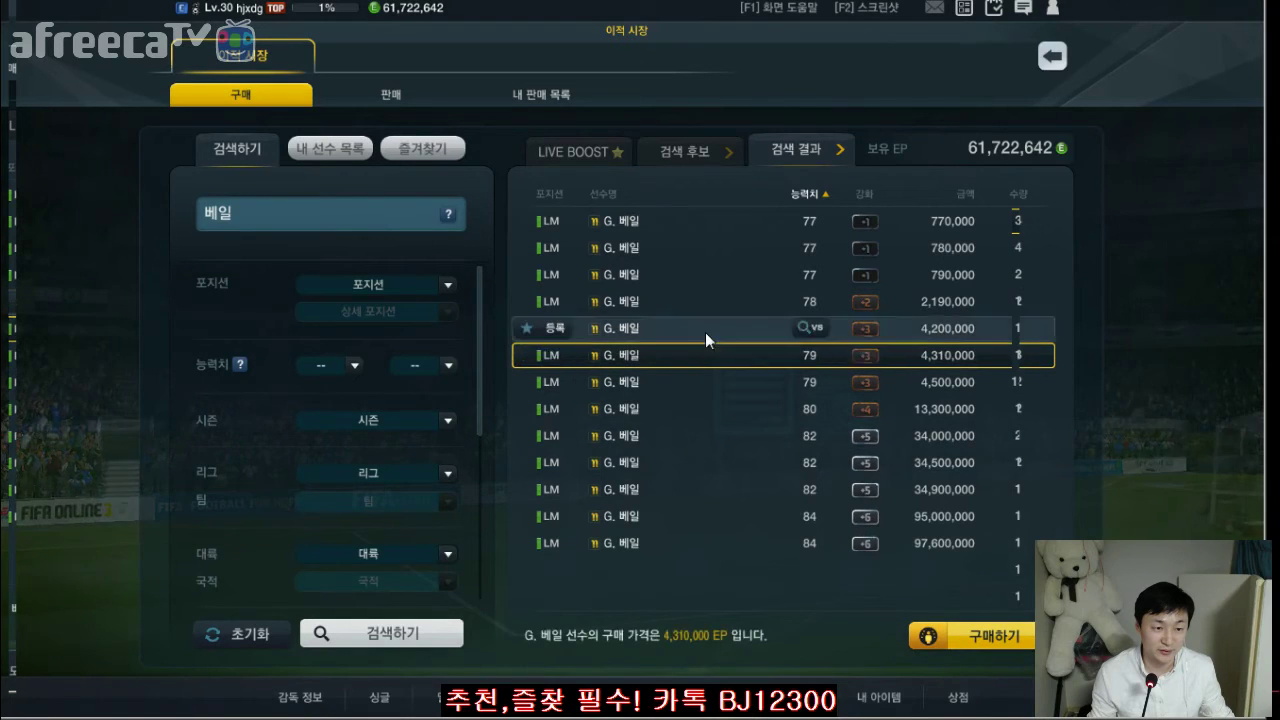
pyautogui.click(866, 328)
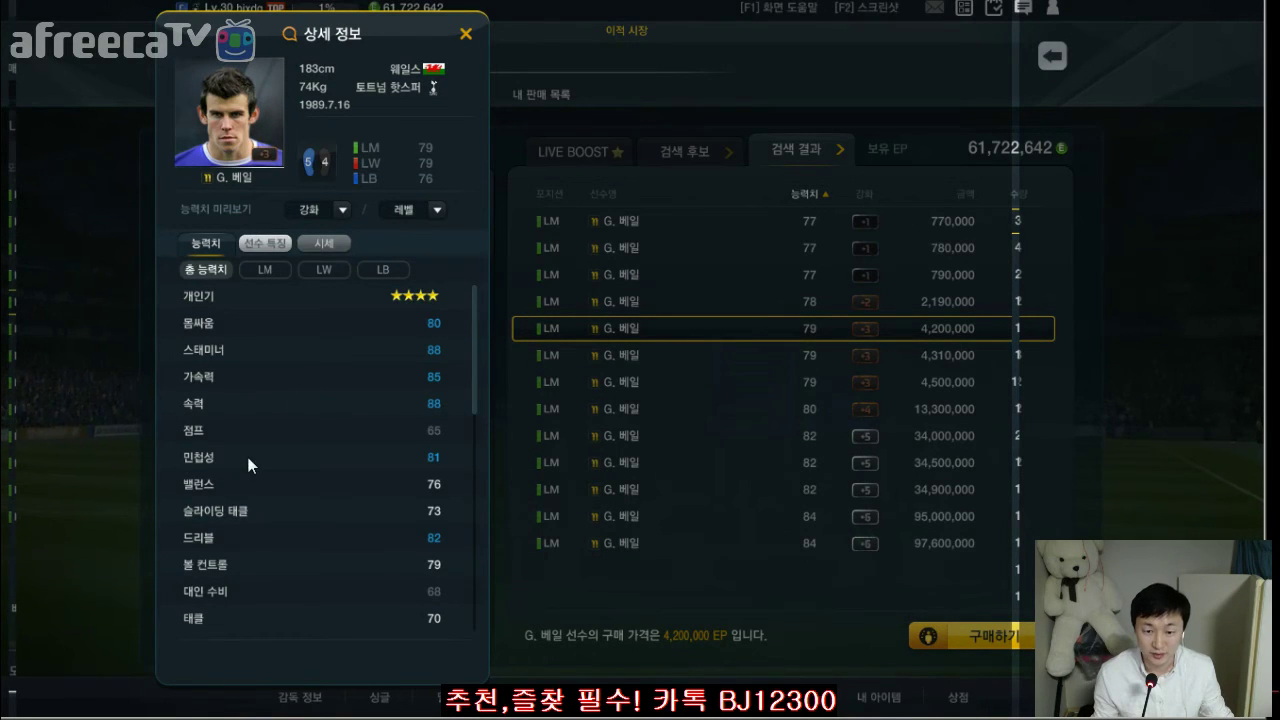
# - Examine the full ability stats of the +3 11 season G. 베일 and close his details
pyautogui.scroll(-4, 250, 465)
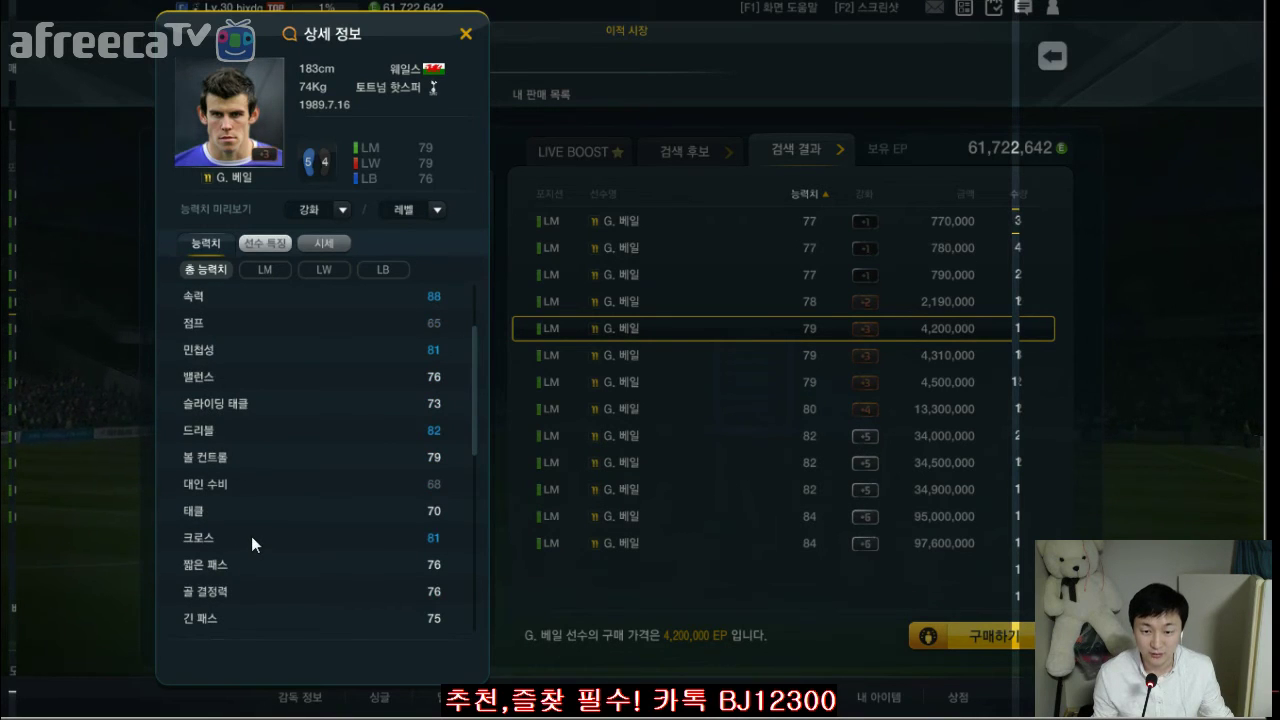
pyautogui.scroll(-3, 251, 535)
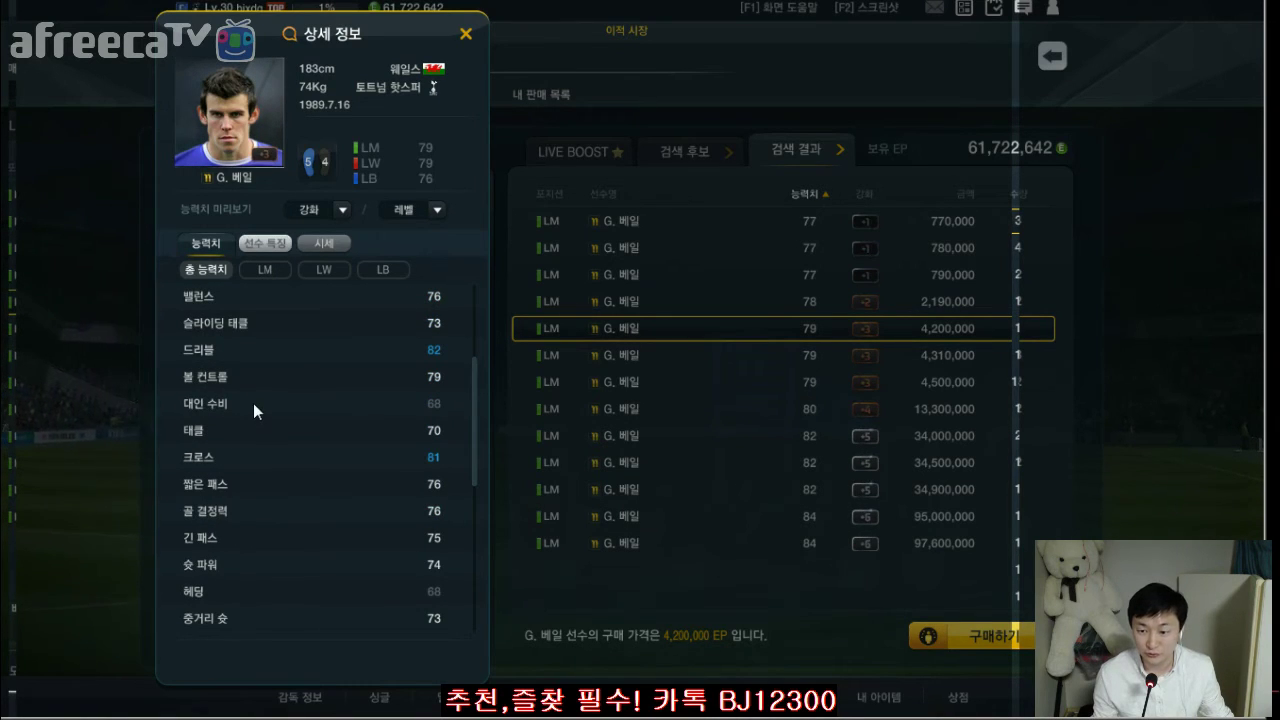
pyautogui.scroll(-2, 253, 403)
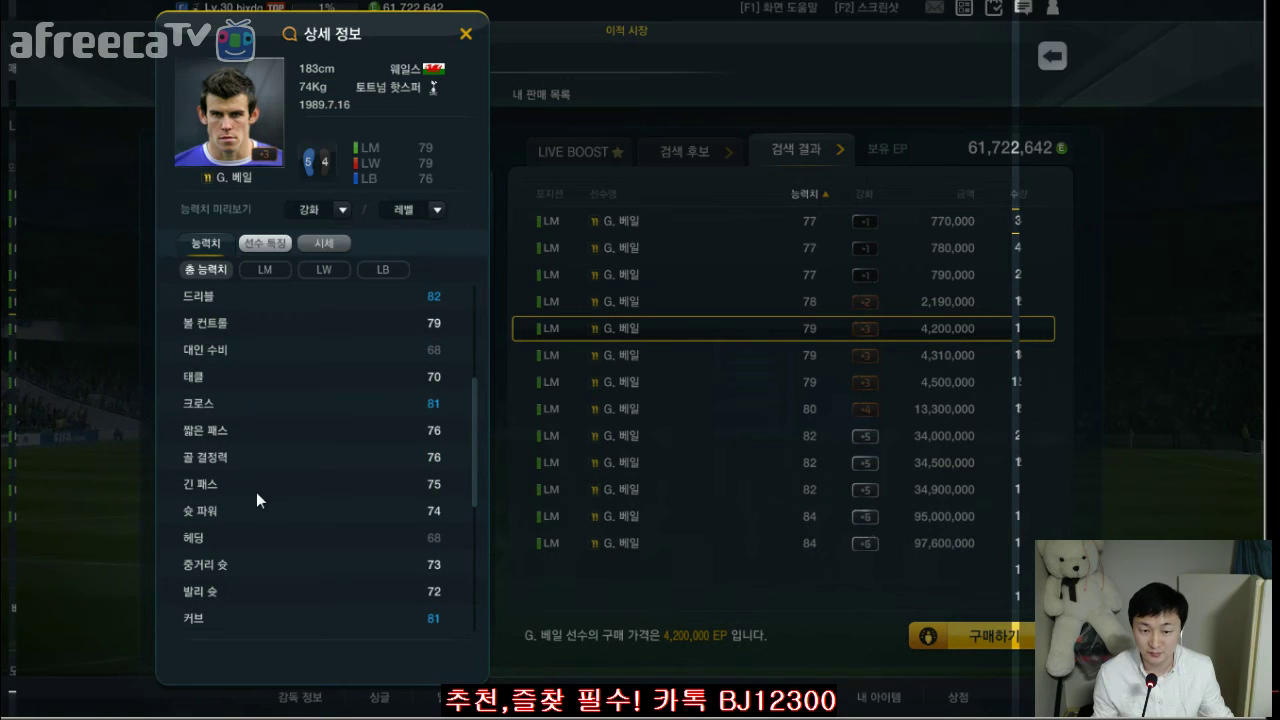
pyautogui.scroll(-3, 257, 491)
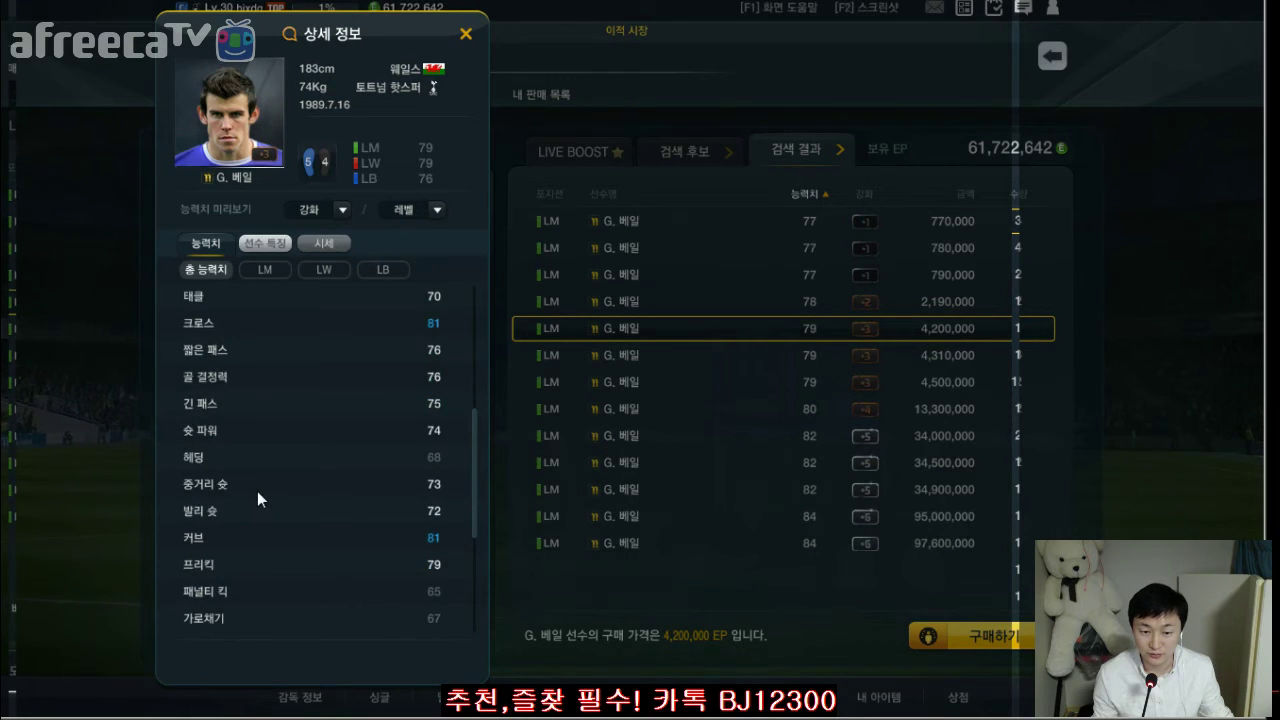
pyautogui.scroll(2, 257, 491)
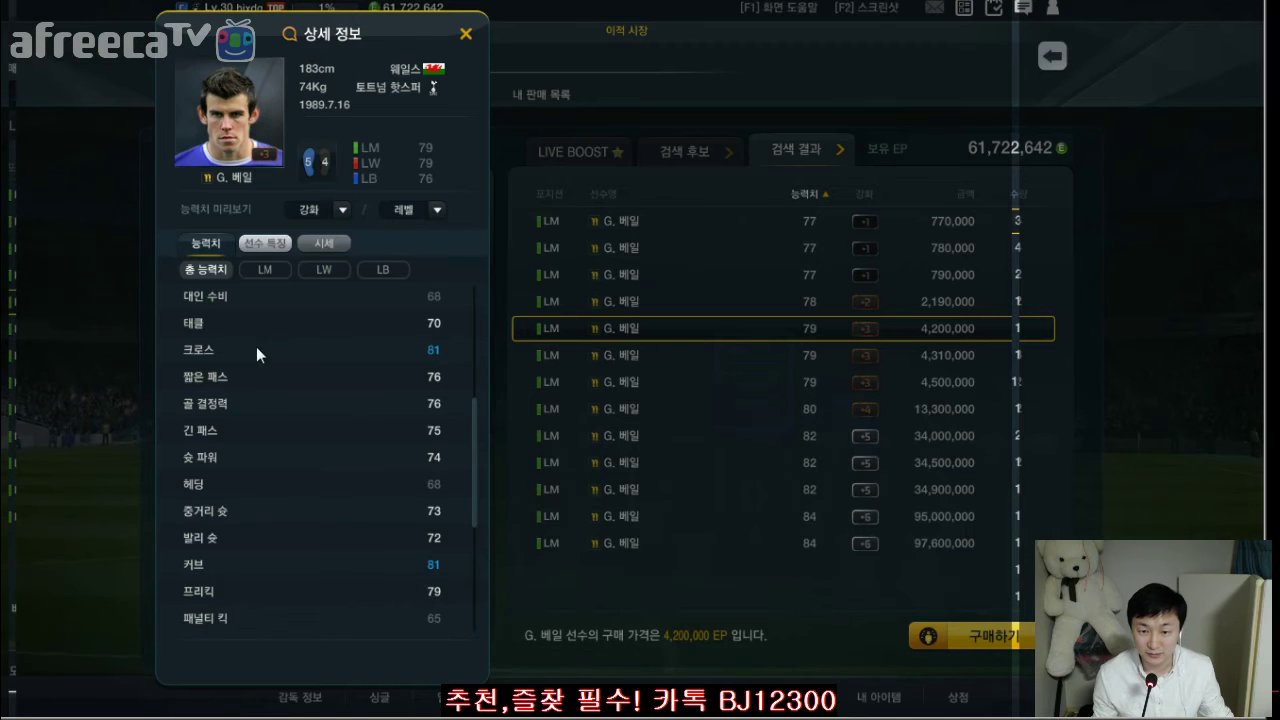
pyautogui.scroll(10, 260, 371)
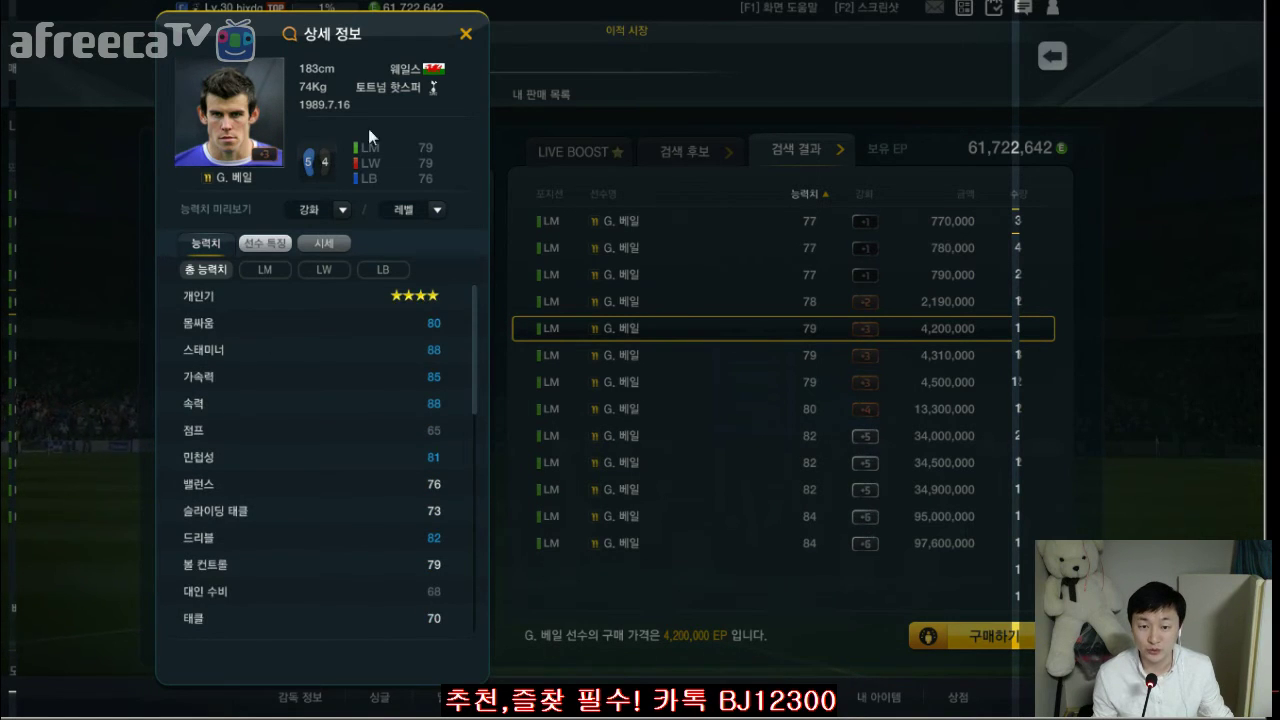
pyautogui.click(465, 33)
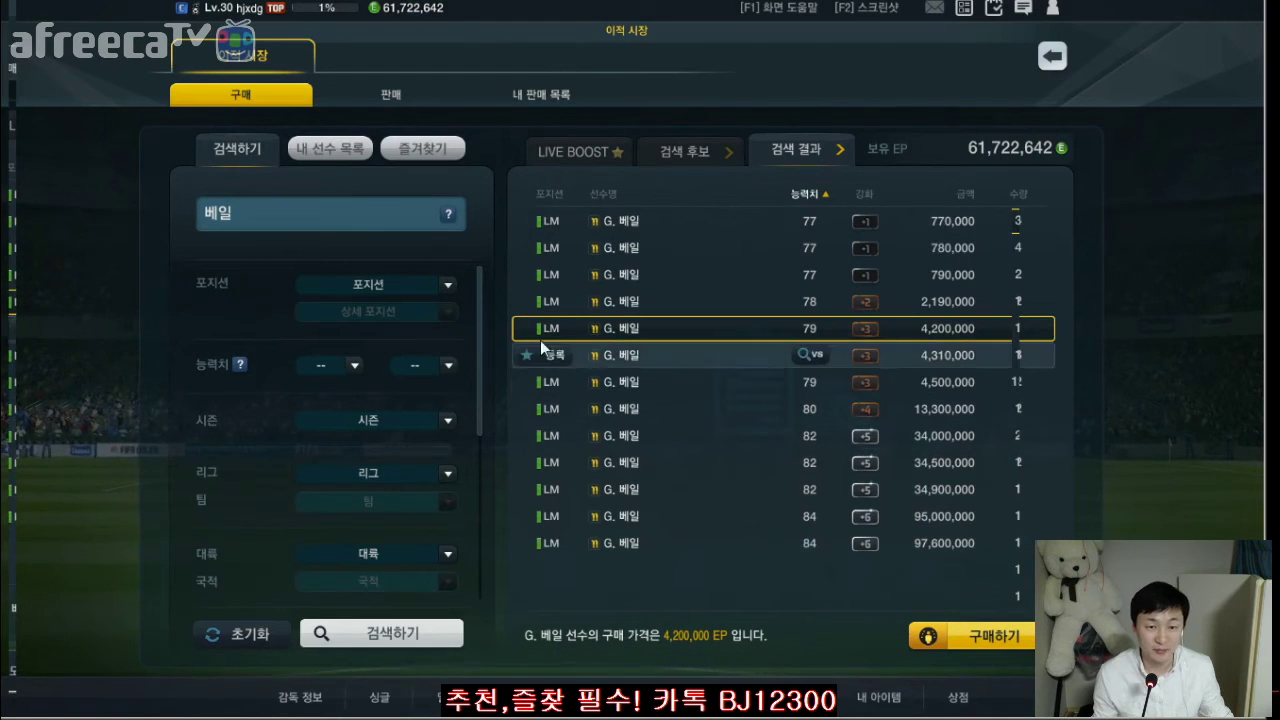
# - Switch to the Excel lineup and enter 11베일 in the empty E6 slot with the price 420 in E7
pyautogui.moveTo(784, 388)
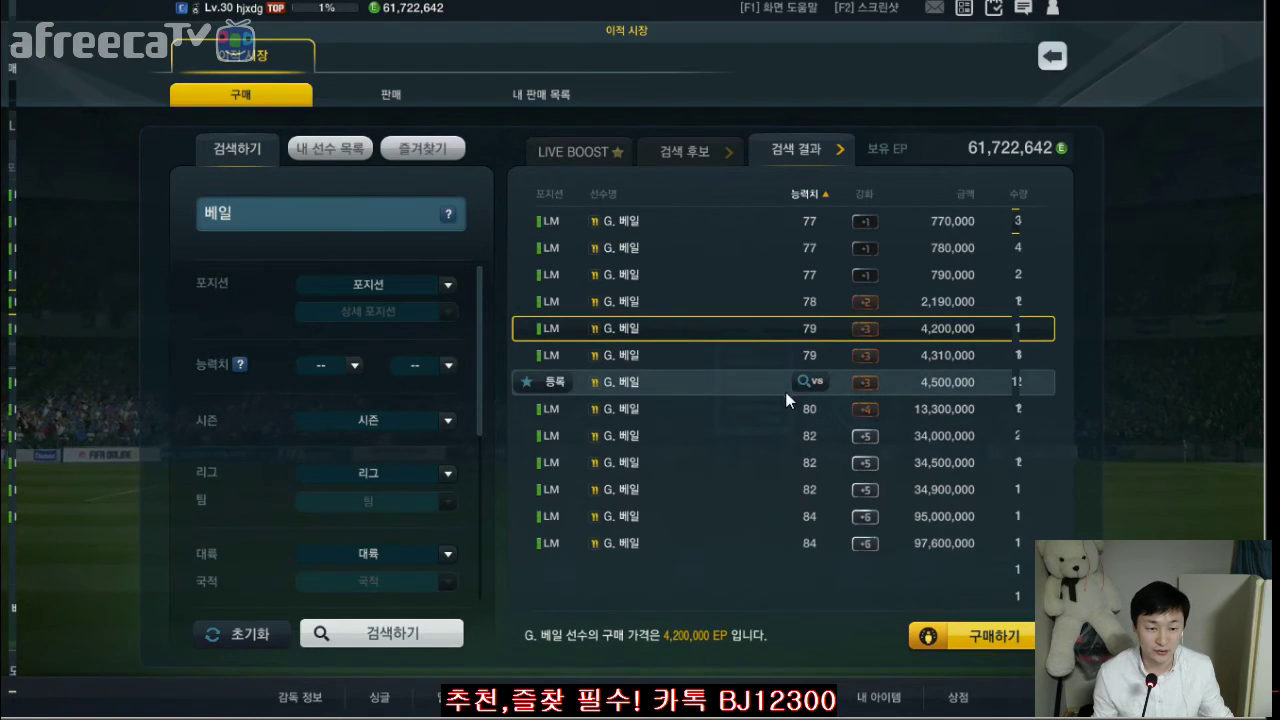
pyautogui.hotkey('alt', 'Tab')
pyautogui.click(602, 344)
pyautogui.write('11ㅂㅔ일')
pyautogui.press('Return')
pyautogui.write('420')
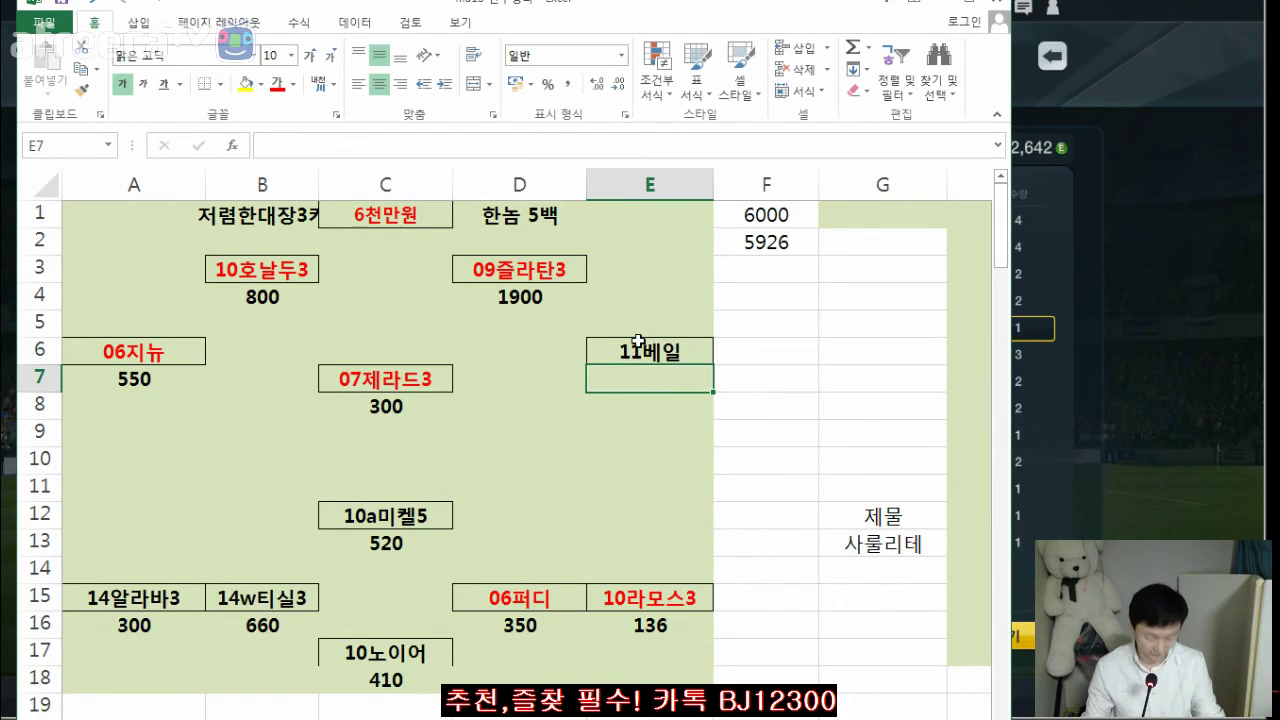
pyautogui.press('Return')
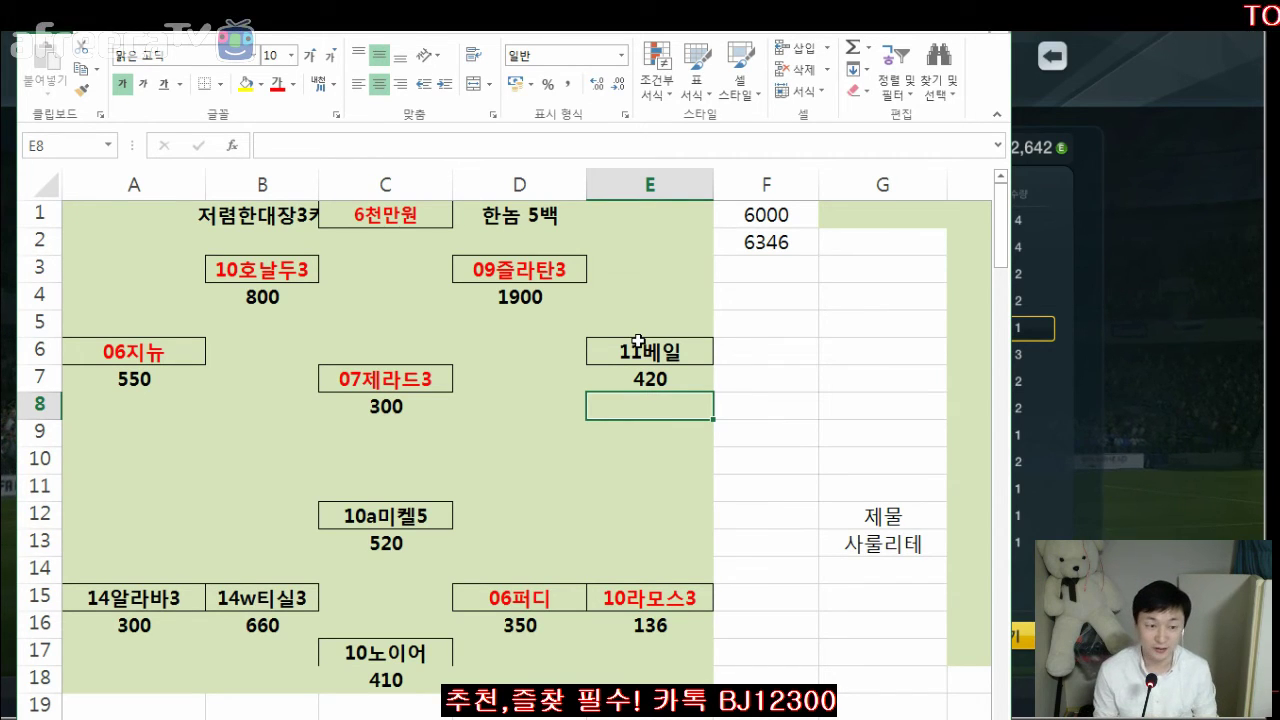
# - Check the squad's price total formula in F2 and select the 10a미켈5 slot in C12
pyautogui.click(795, 246)
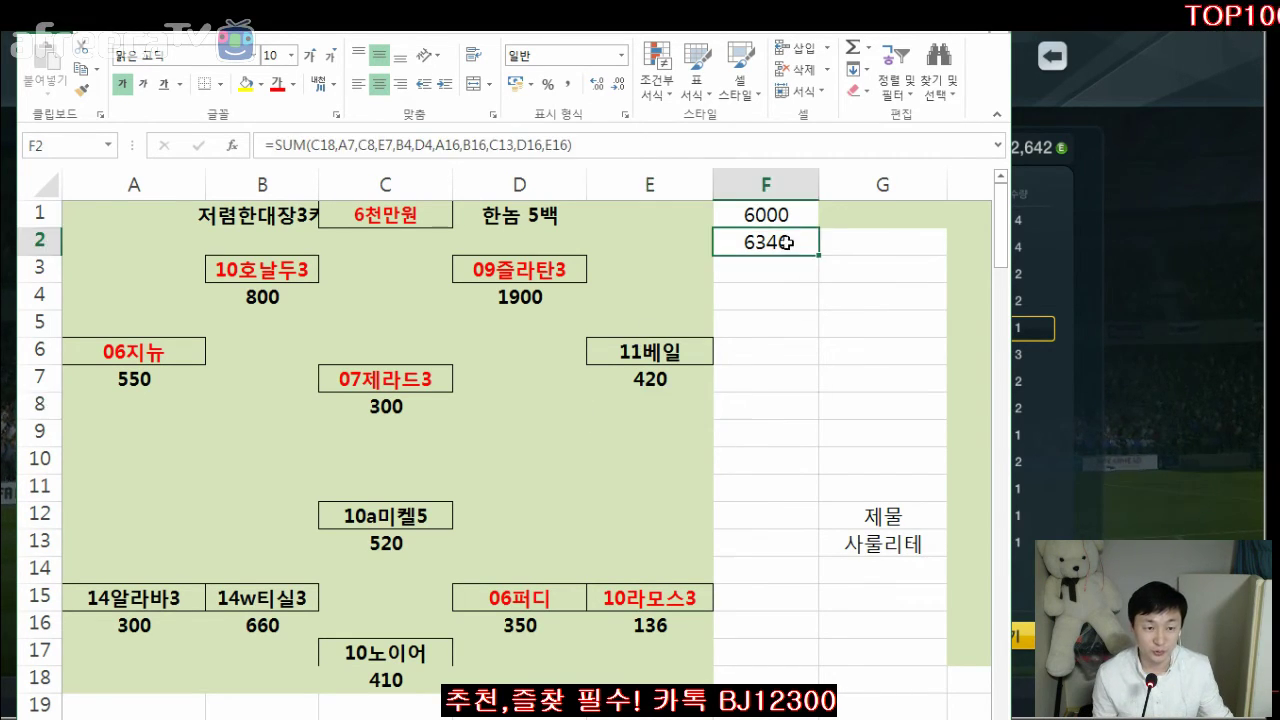
pyautogui.click(571, 453)
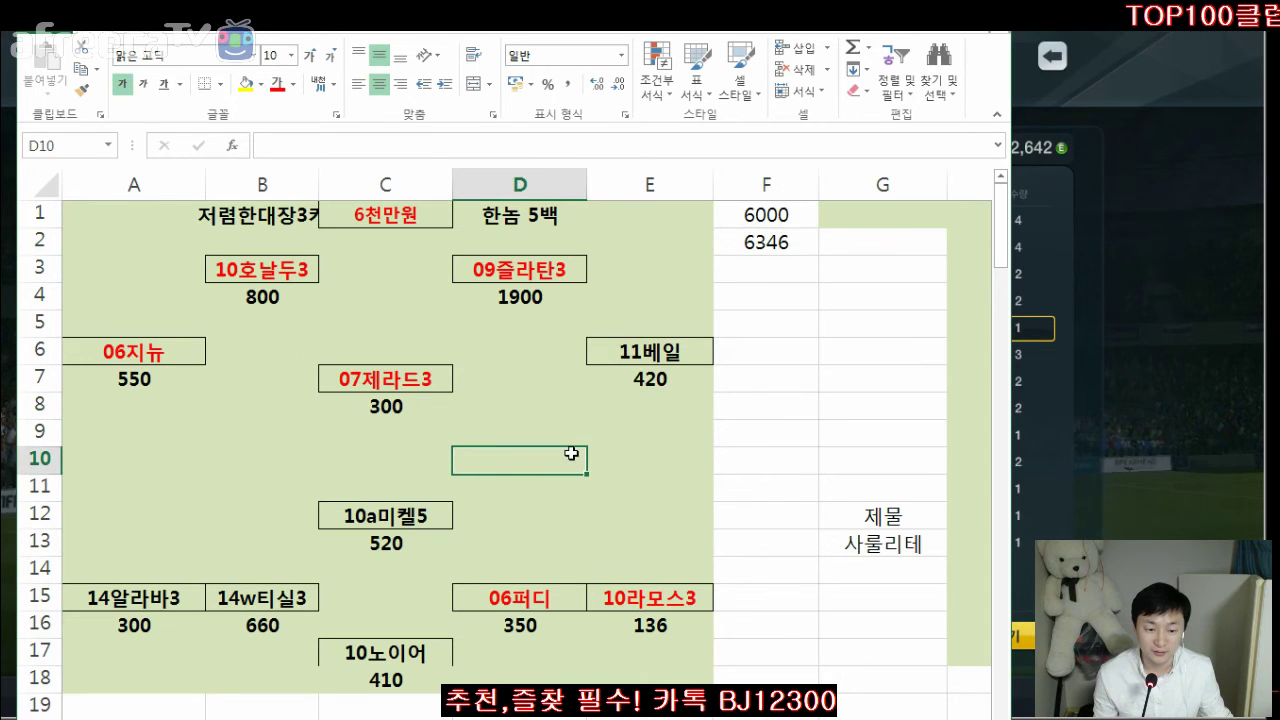
pyautogui.click(398, 521)
# - Switch to the transfer market, search for 미켈, and open the card-level prices of the 74-rated 10 season J. 미켈
pyautogui.click(1131, 516)
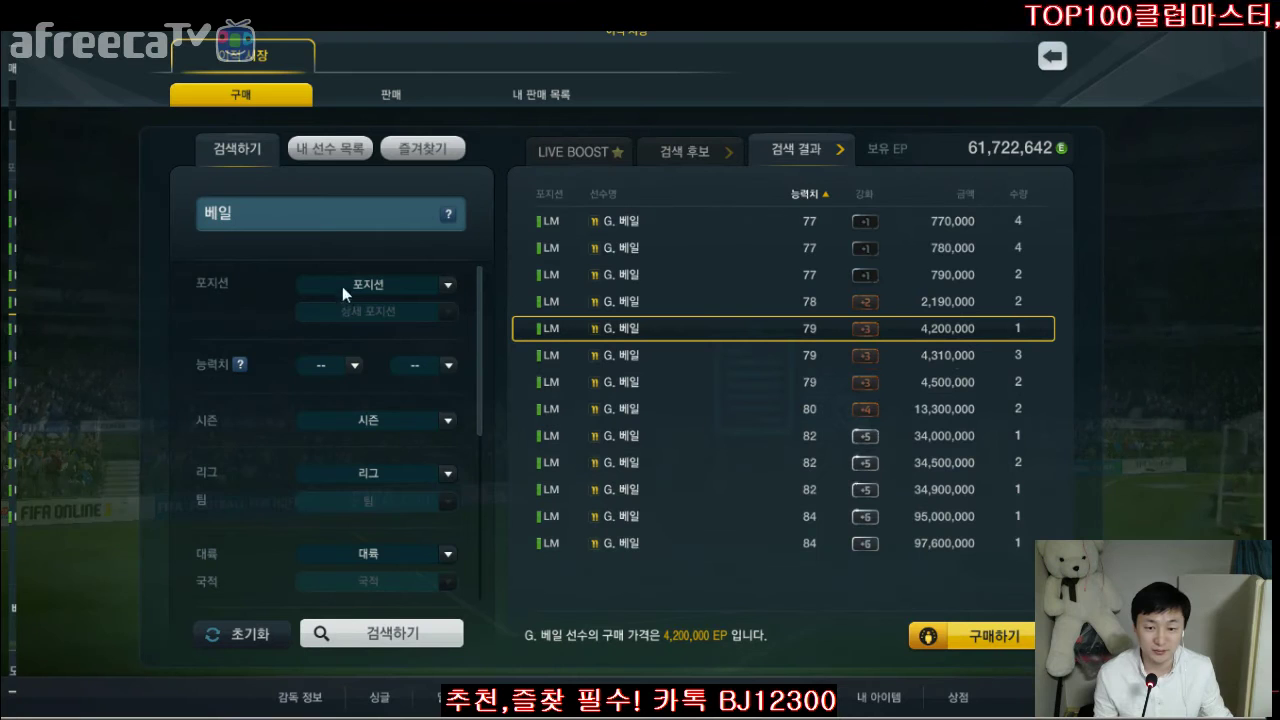
pyautogui.click(324, 216)
pyautogui.write('믹')
pyautogui.write('켈')
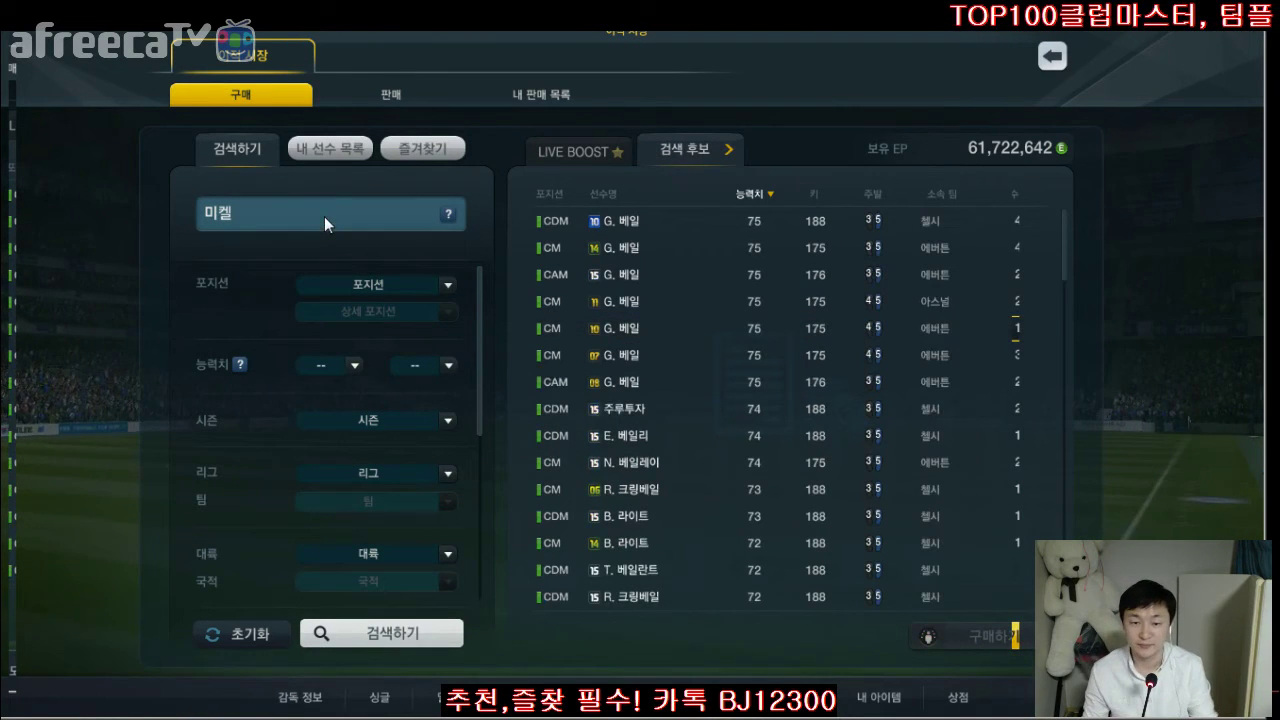
pyautogui.click(943, 439)
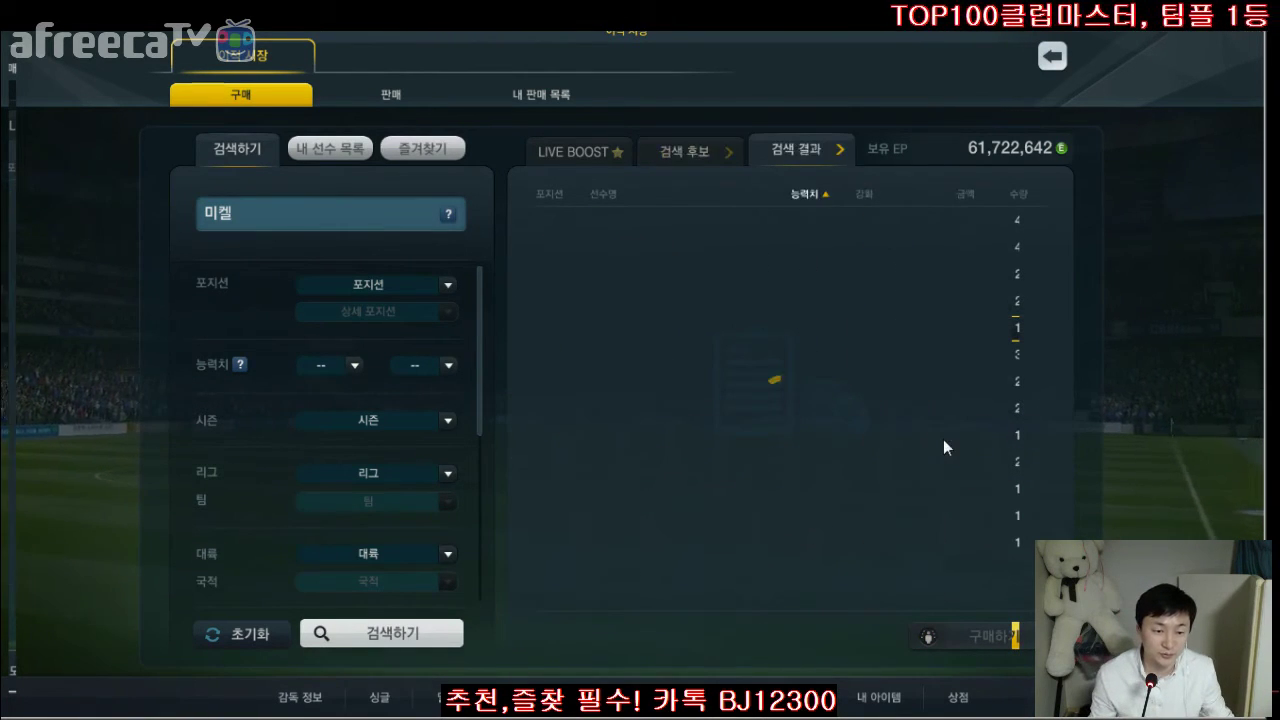
pyautogui.click(708, 158)
pyautogui.click(945, 408)
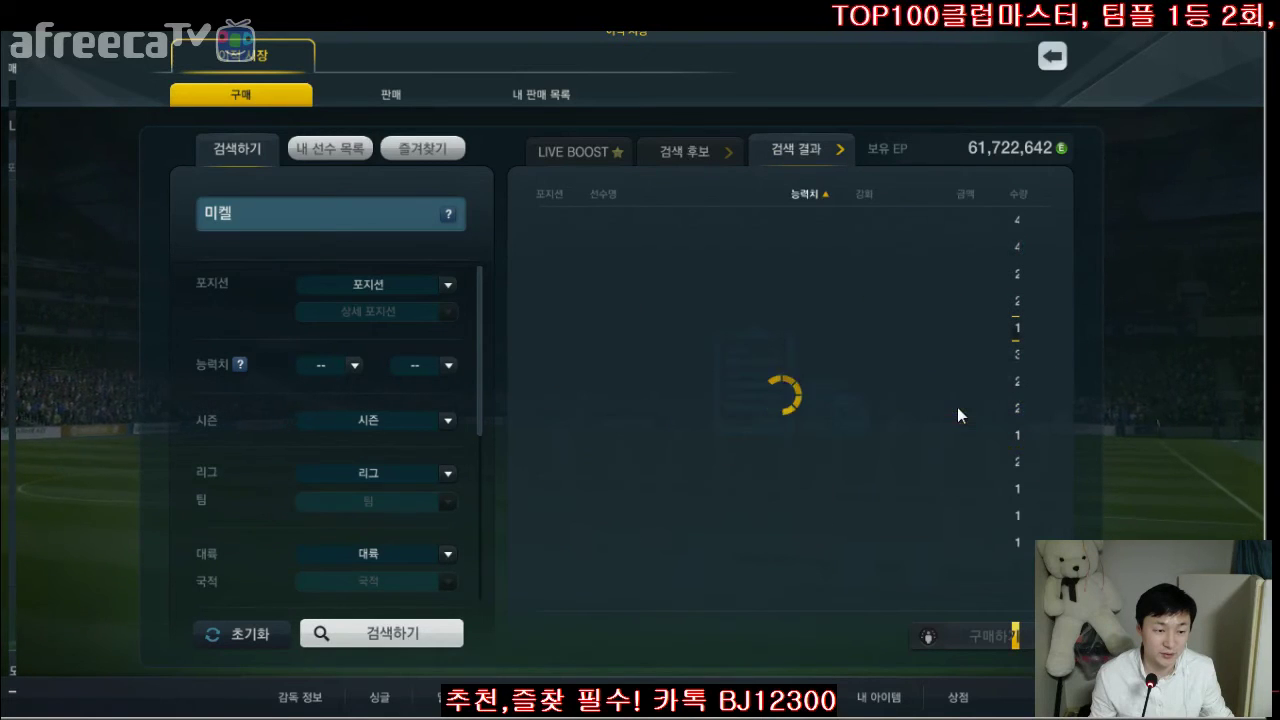
# - Open the +3 card of the 10 season J. 미켈 and examine his ability stats
pyautogui.click(725, 303)
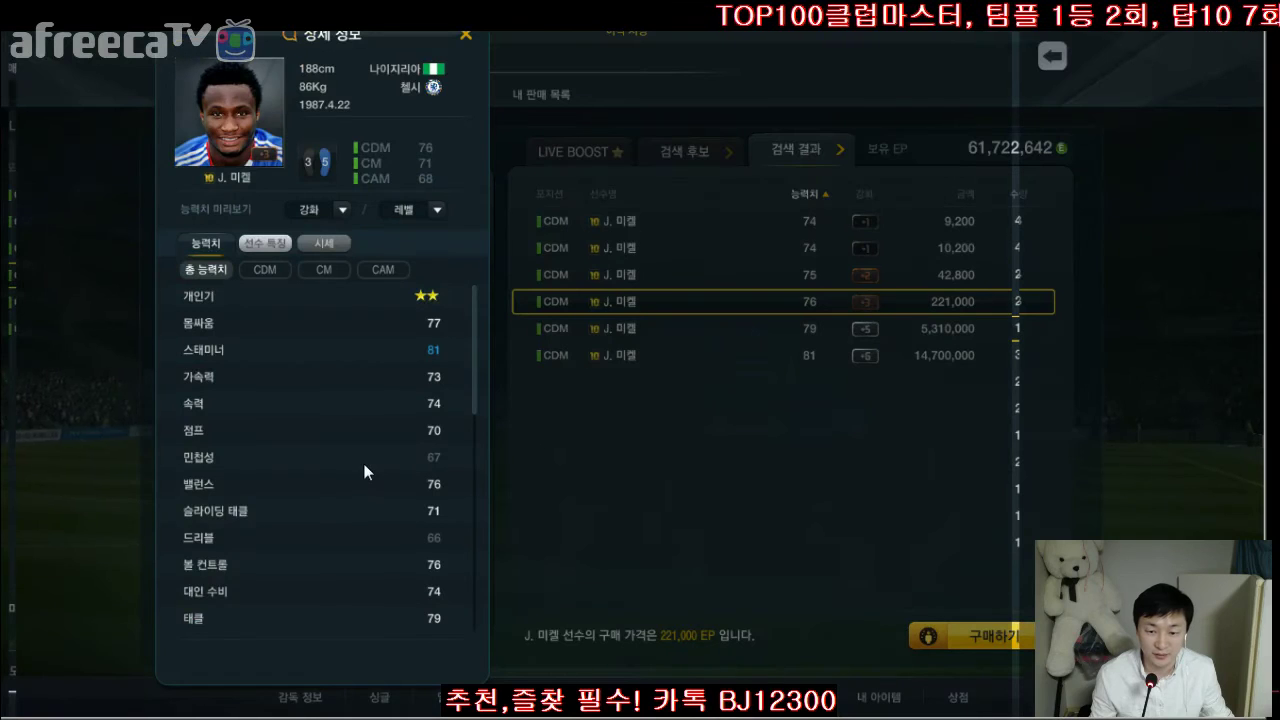
pyautogui.scroll(-5, 365, 468)
pyautogui.scroll(-12, 365, 472)
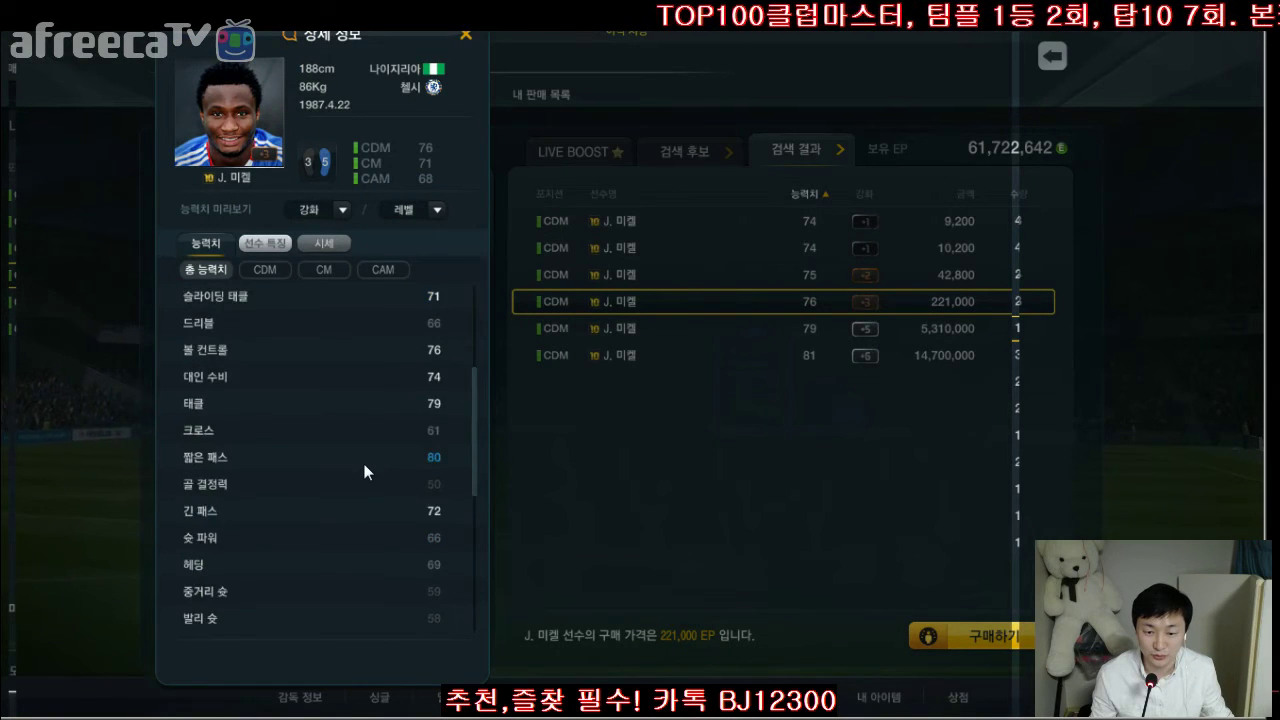
pyautogui.scroll(17, 366, 471)
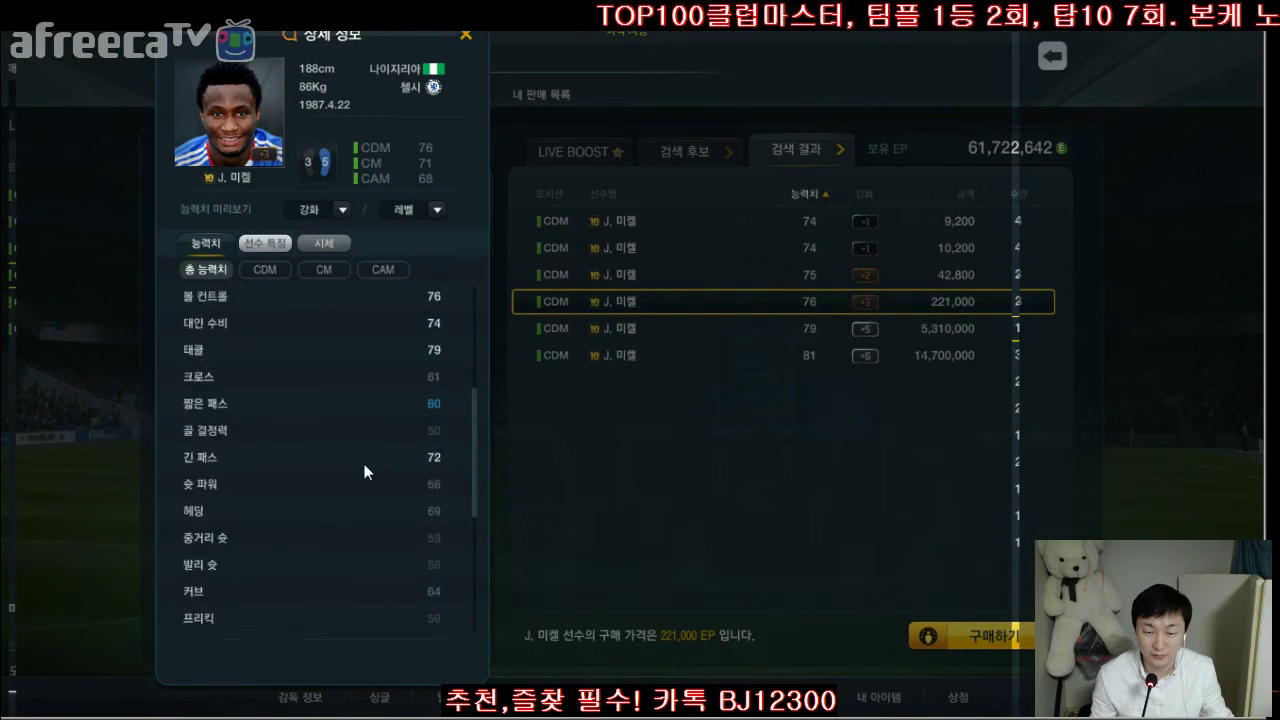
# - Close the card details and open the card-level prices of the 73-rated 08 season J. 미켈 from the search candidates
pyautogui.click(667, 177)
pyautogui.click(672, 178)
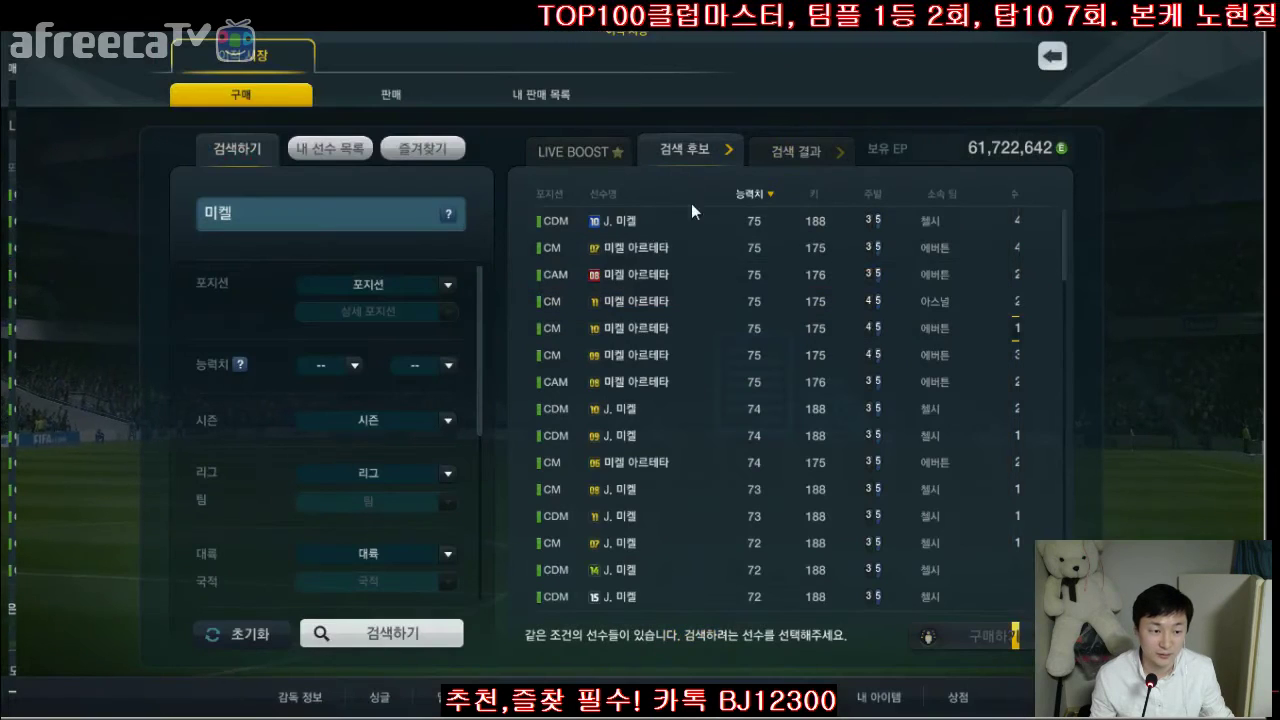
pyautogui.click(936, 492)
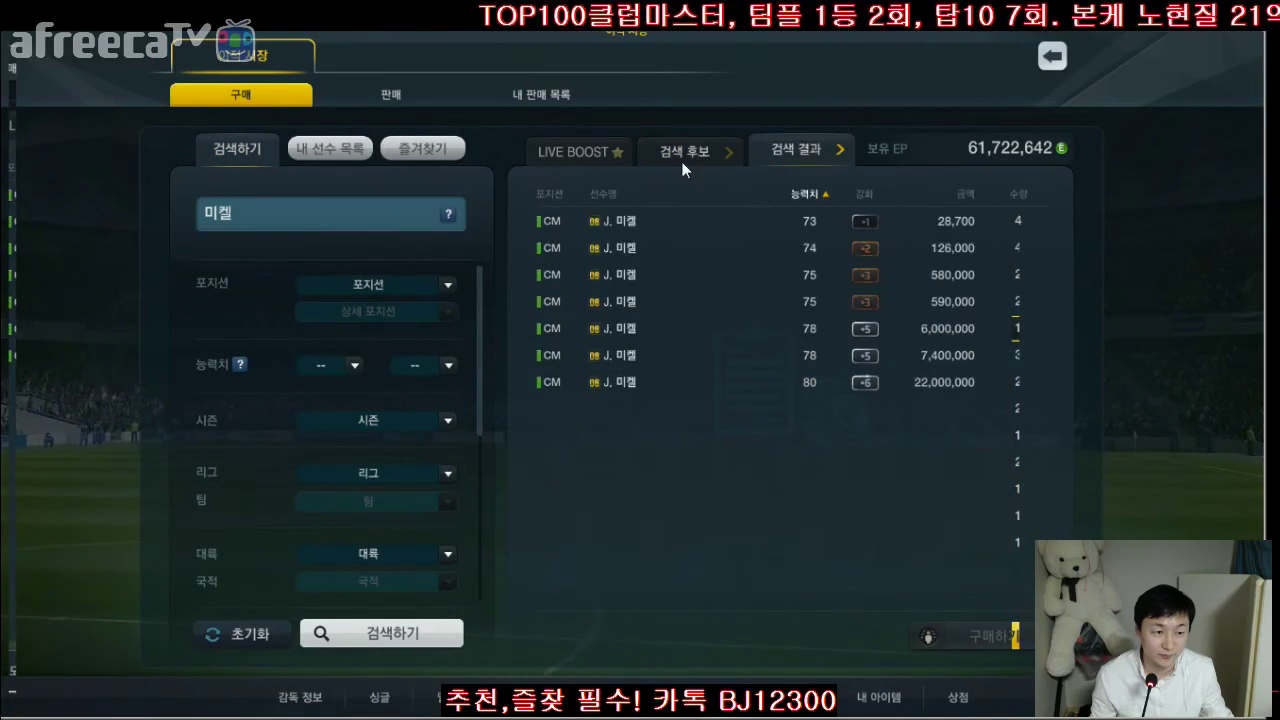